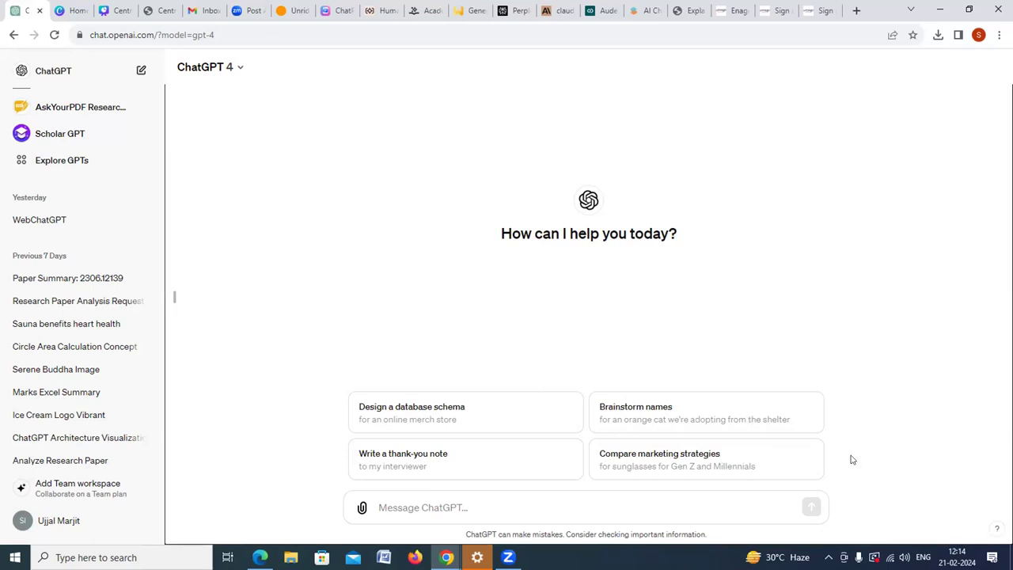
# Step: Draft a question about applying blockchain technology in ChatGPT's message box, then discard it
pyautogui.moveTo(840, 467); pyautogui.dragTo(561, 457)
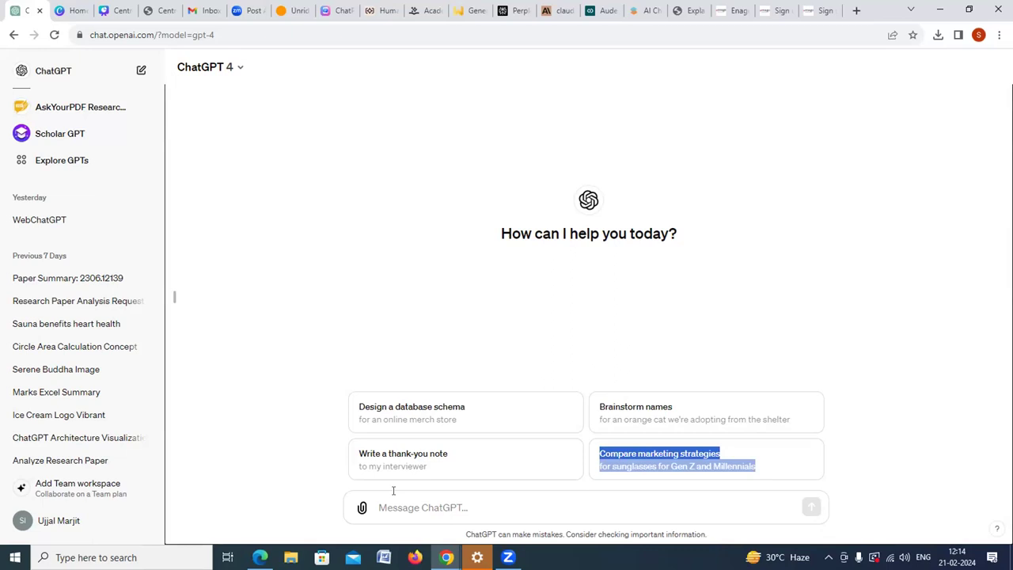
pyautogui.click(393, 491)
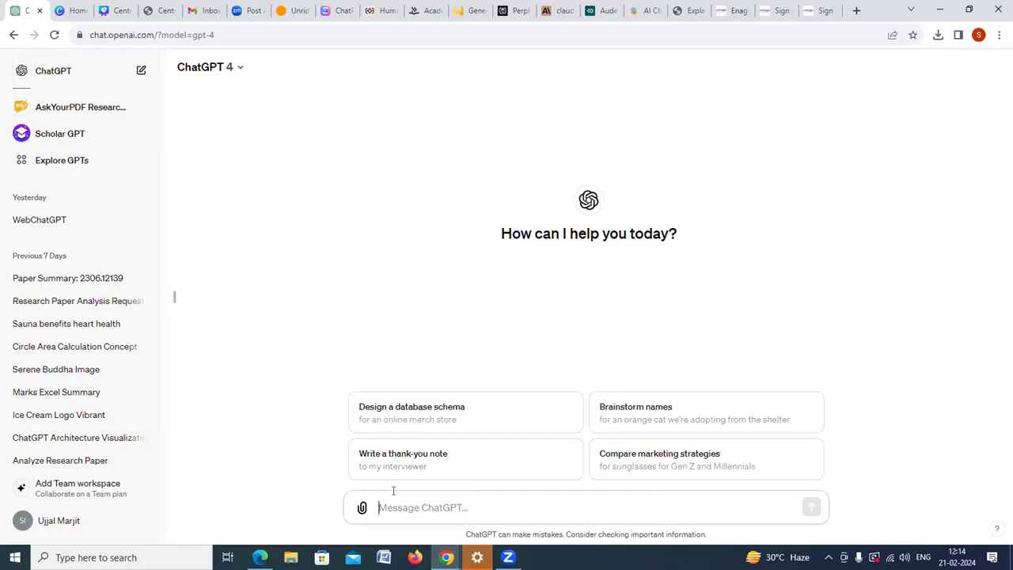
pyautogui.write('give ')
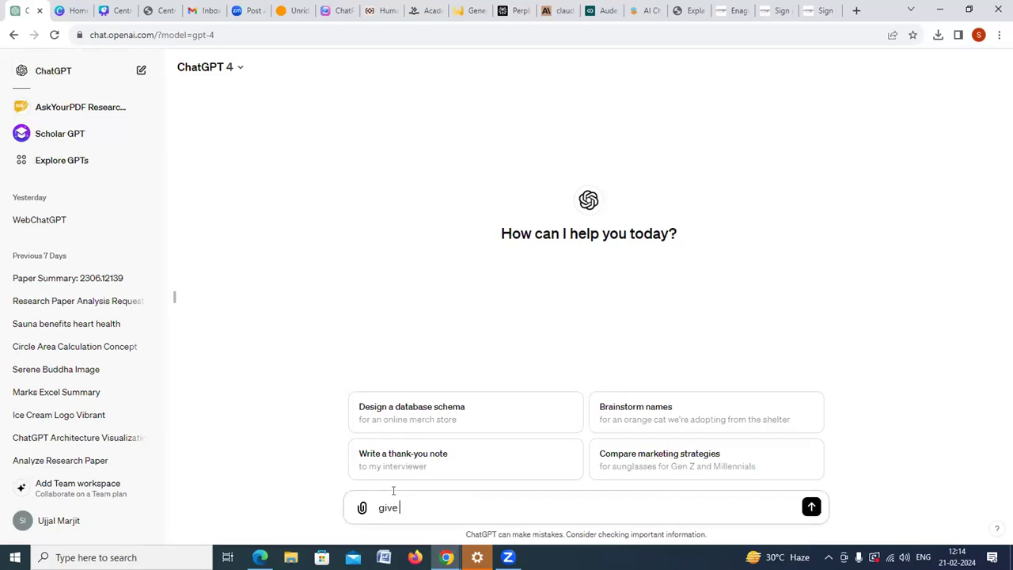
pyautogui.write('application of Block')
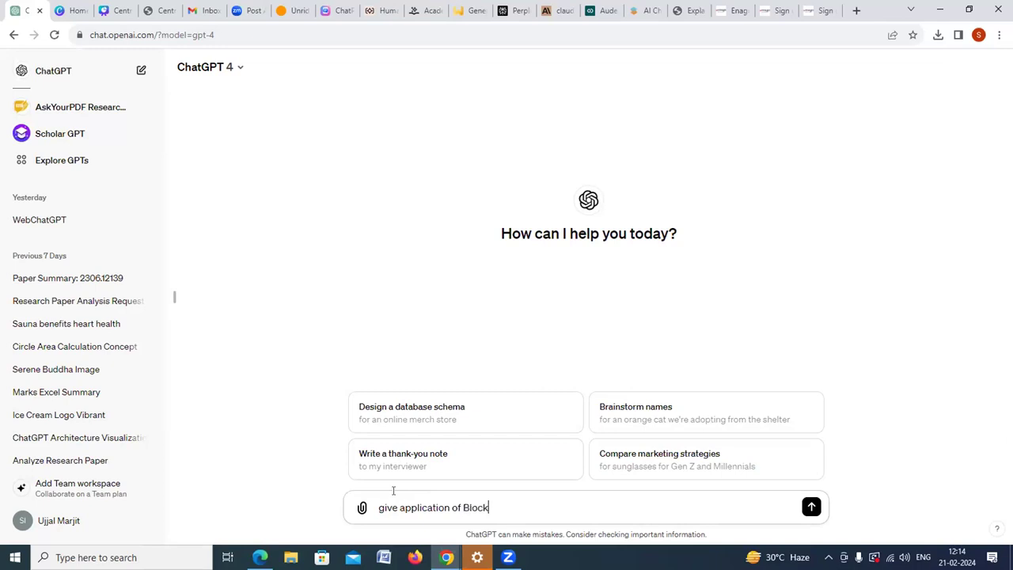
pyautogui.write('chain technology in oil')
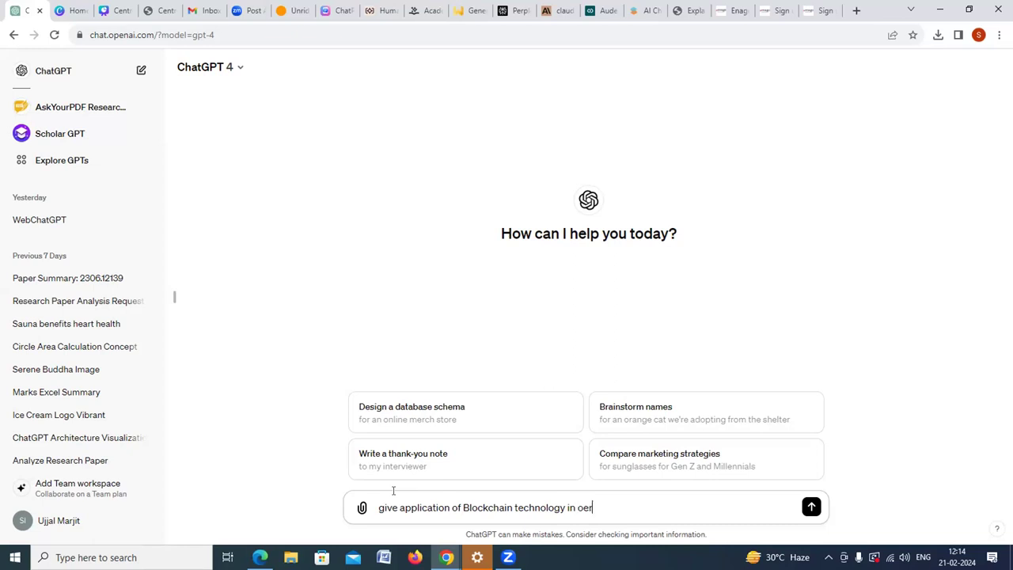
pyautogui.hotkey('ctrl', 'a')
pyautogui.press('BackSpace')
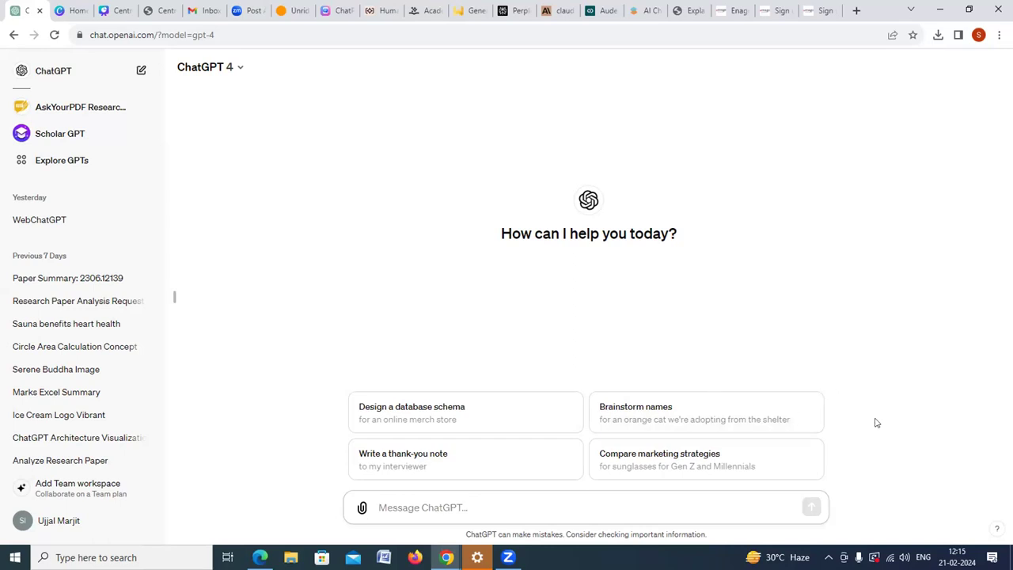
pyautogui.tripleClick(884, 452)
pyautogui.click(893, 335)
# Step: Reload ChatGPT and send 'application of blockchain technology in oer'
pyautogui.click(53, 35)
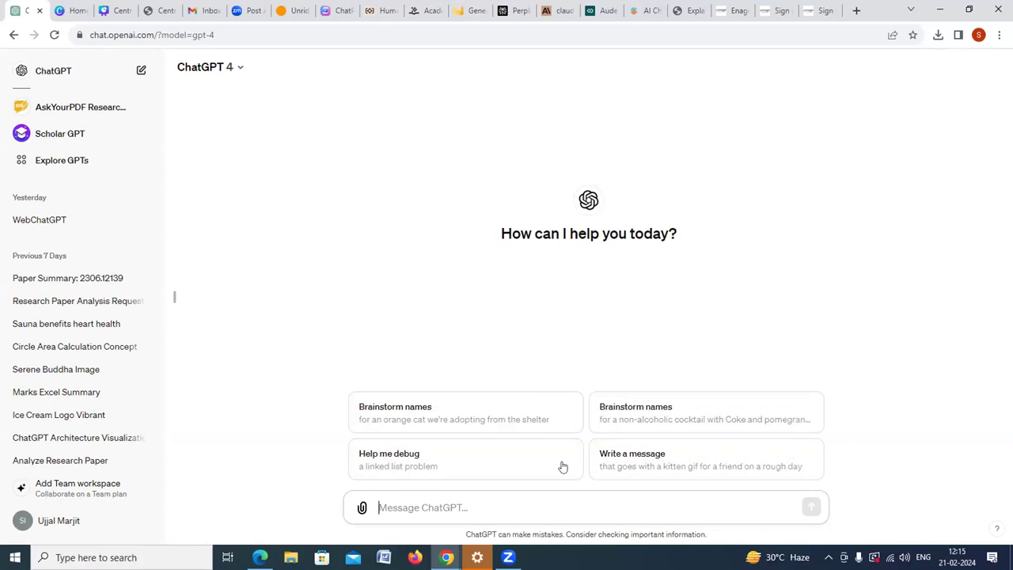
pyautogui.write('appli')
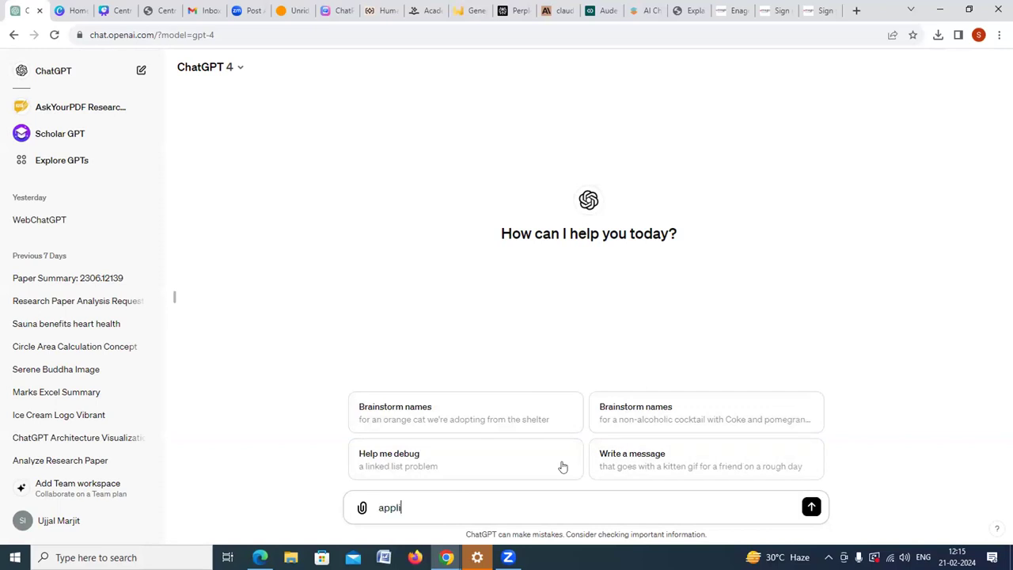
pyautogui.write('cation of blockchain tech')
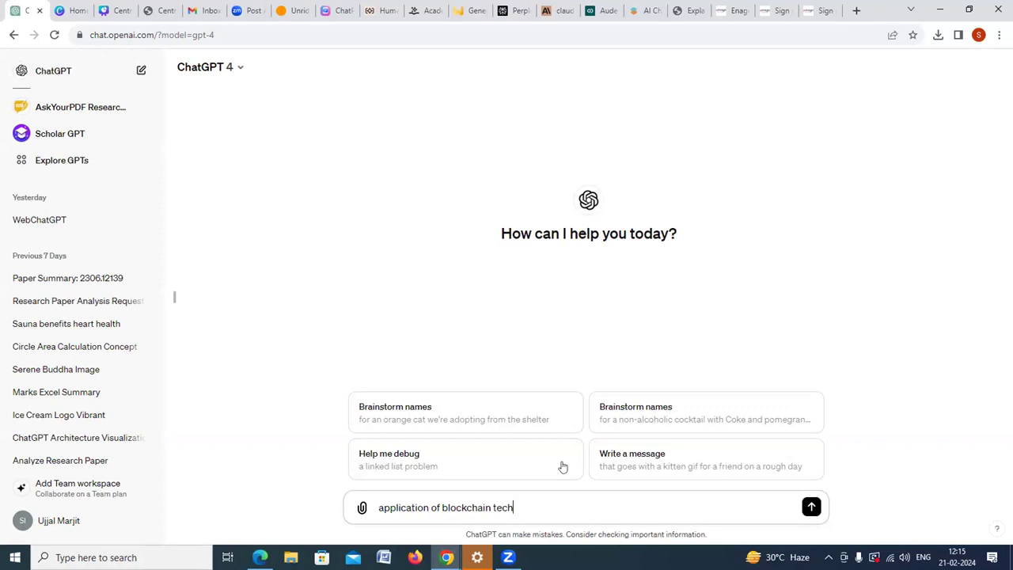
pyautogui.write('nology in oer')
pyautogui.click(811, 506)
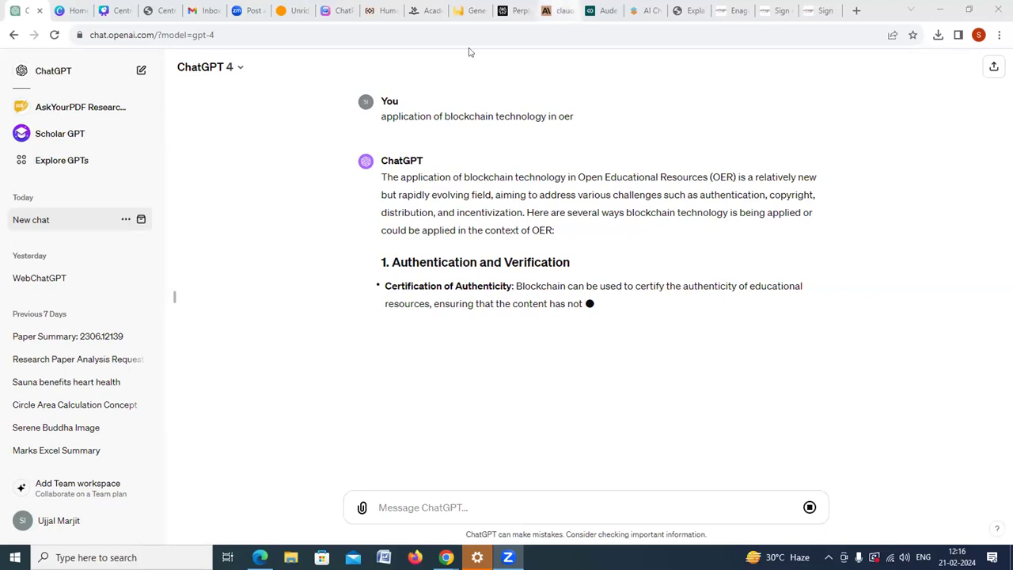
# Step: Once ChatGPT's OER blockchain answer arrives, move over to the Perplexity tab
pyautogui.click(503, 12)
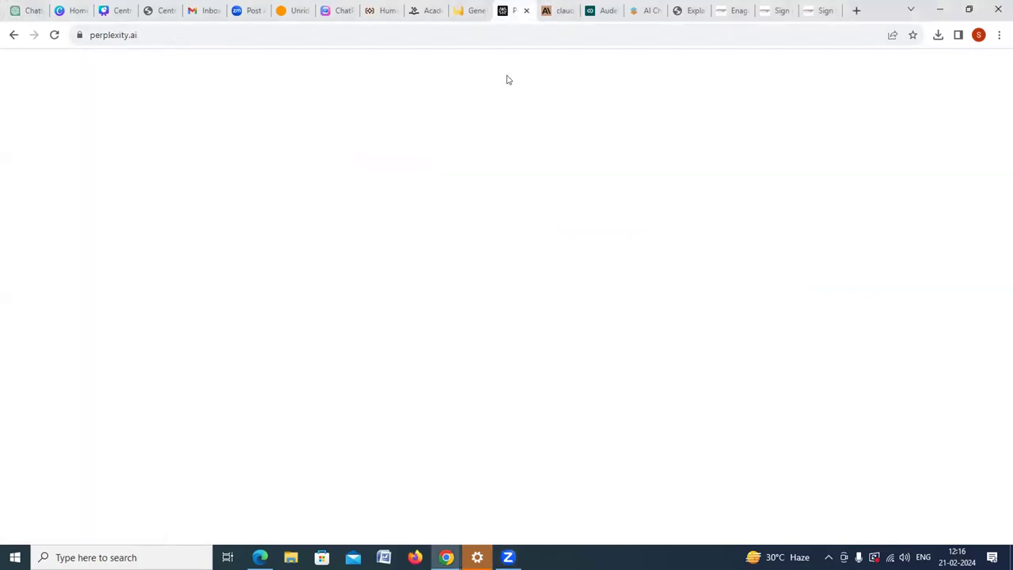
# Step: Ask Perplexity 'application of blockchain technology in oer'
pyautogui.click(410, 244)
pyautogui.write('appli')
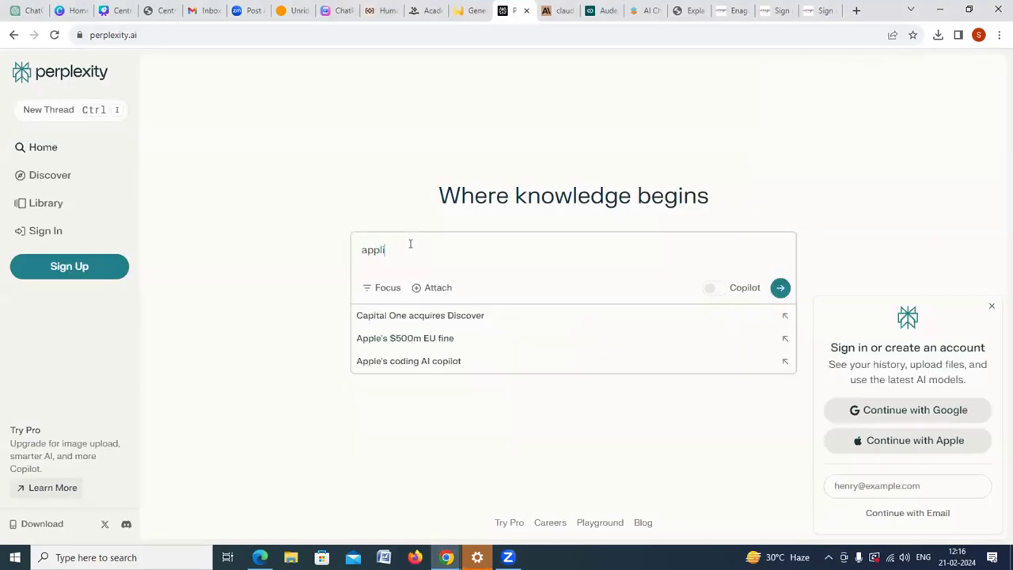
pyautogui.write('cation of blockchai')
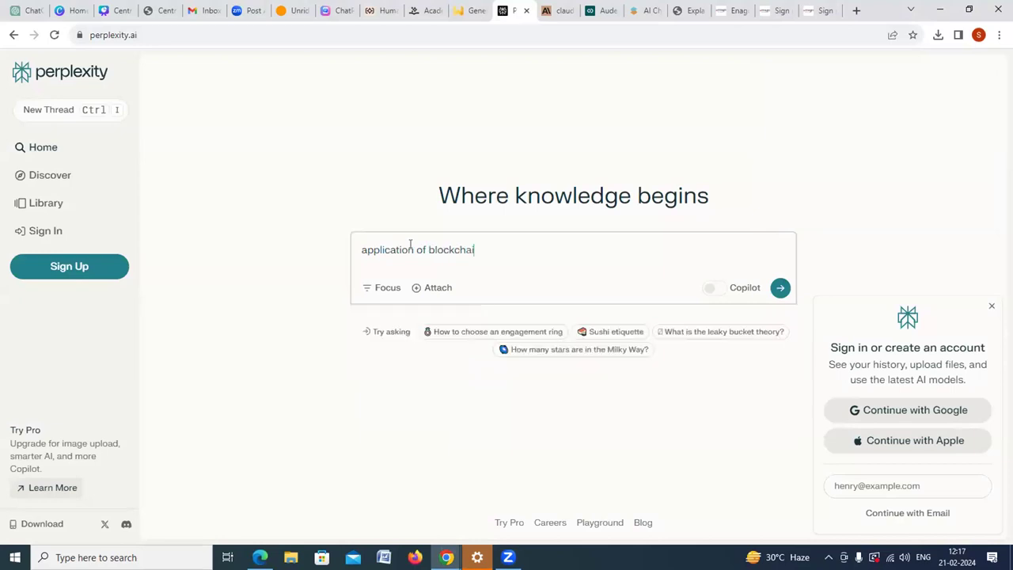
pyautogui.write('n technology in oer')
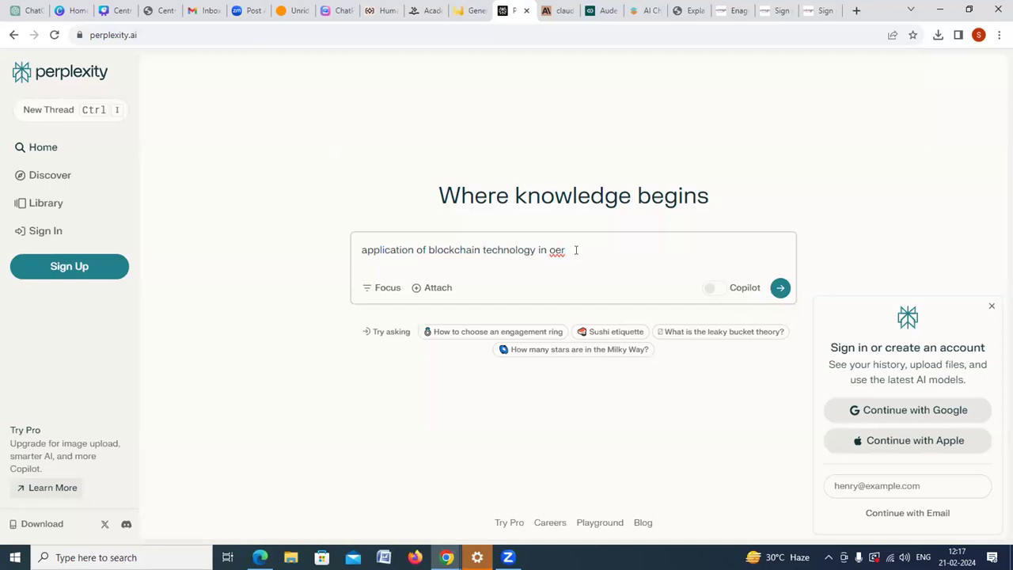
pyautogui.click(781, 290)
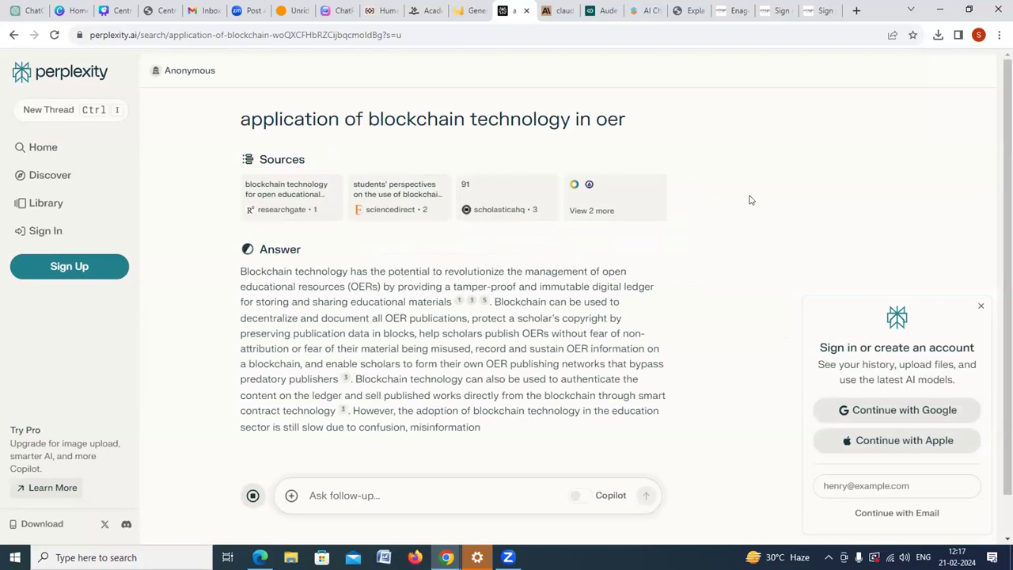
pyautogui.scroll(-1, 740, 216)
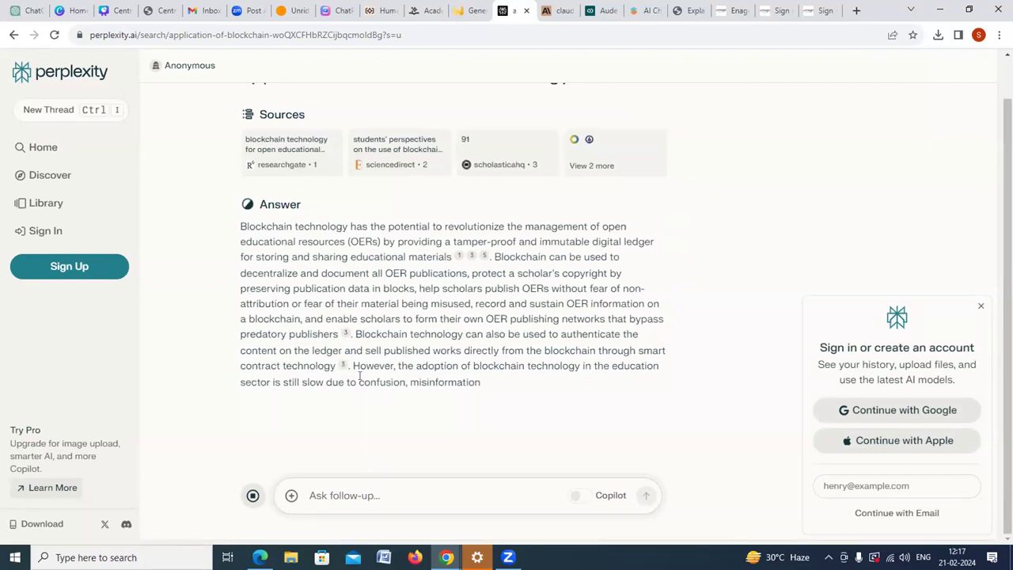
pyautogui.scroll(1, 360, 377)
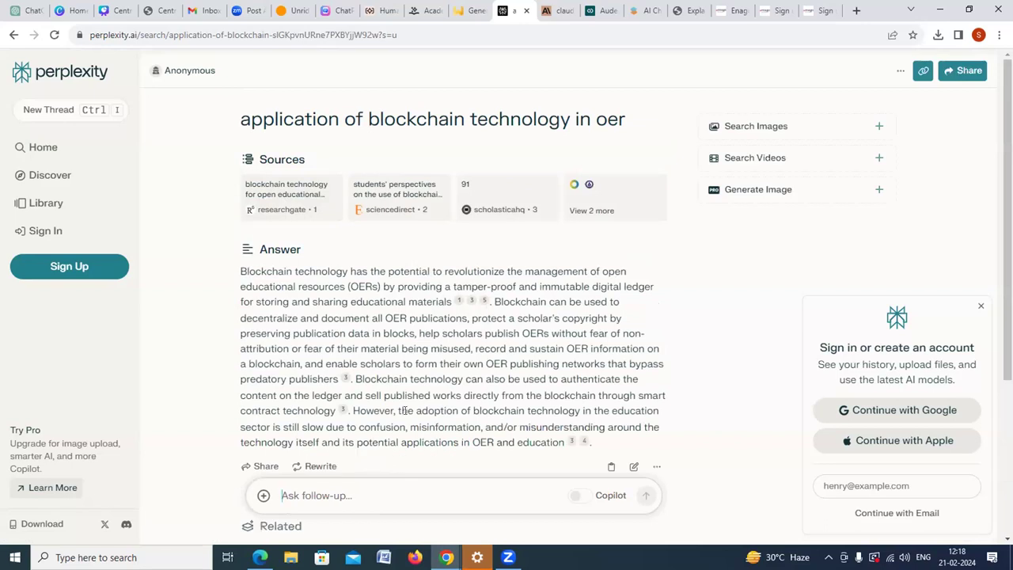
pyautogui.scroll(-2, 441, 381)
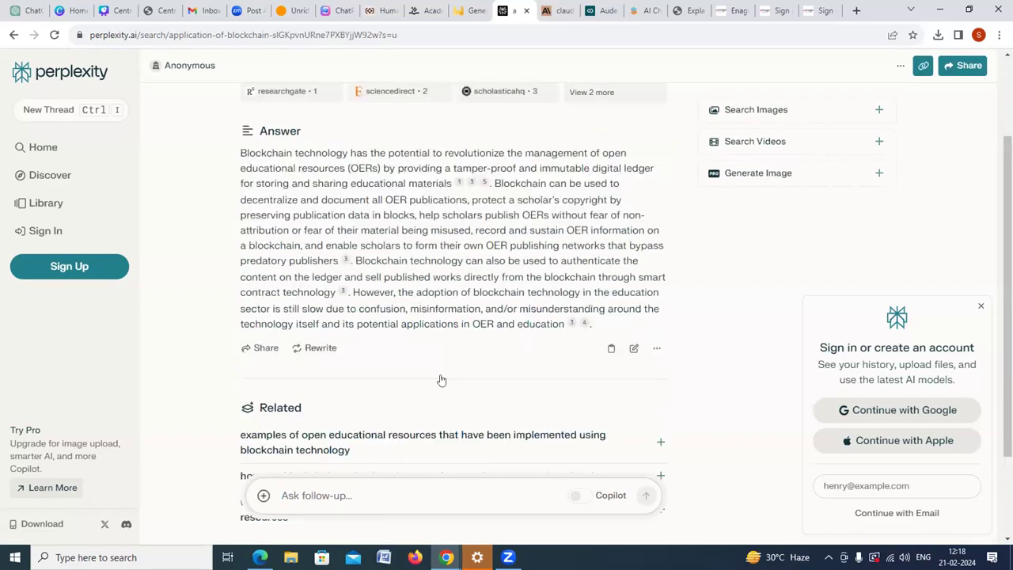
pyautogui.scroll(-1, 441, 381)
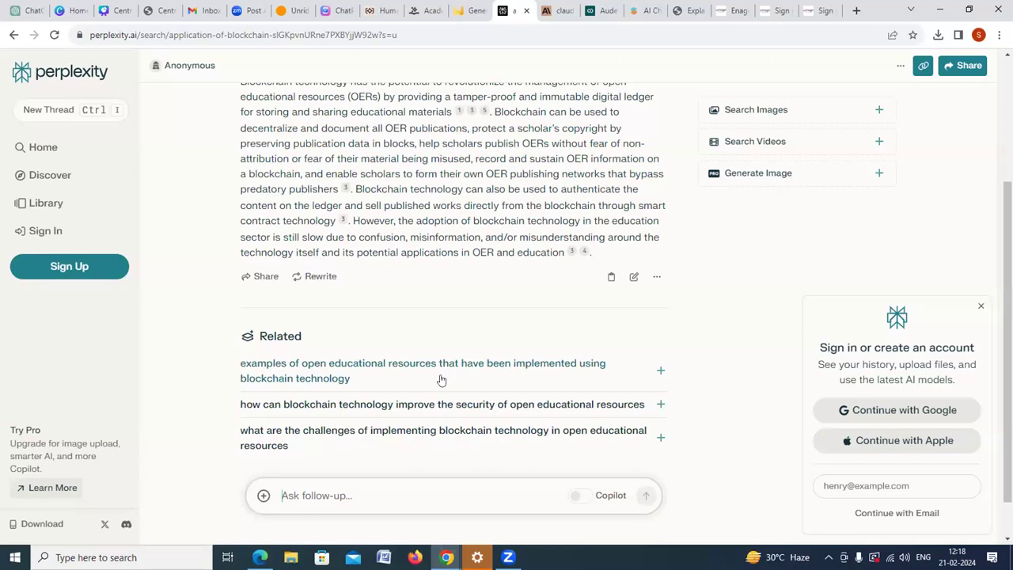
pyautogui.scroll(2, 382, 234)
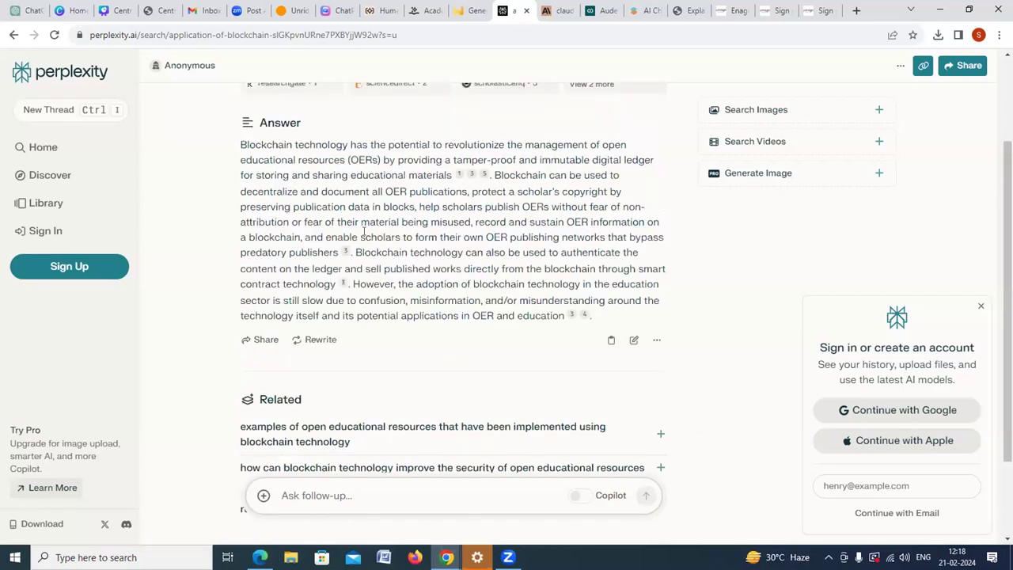
pyautogui.scroll(3, 251, 151)
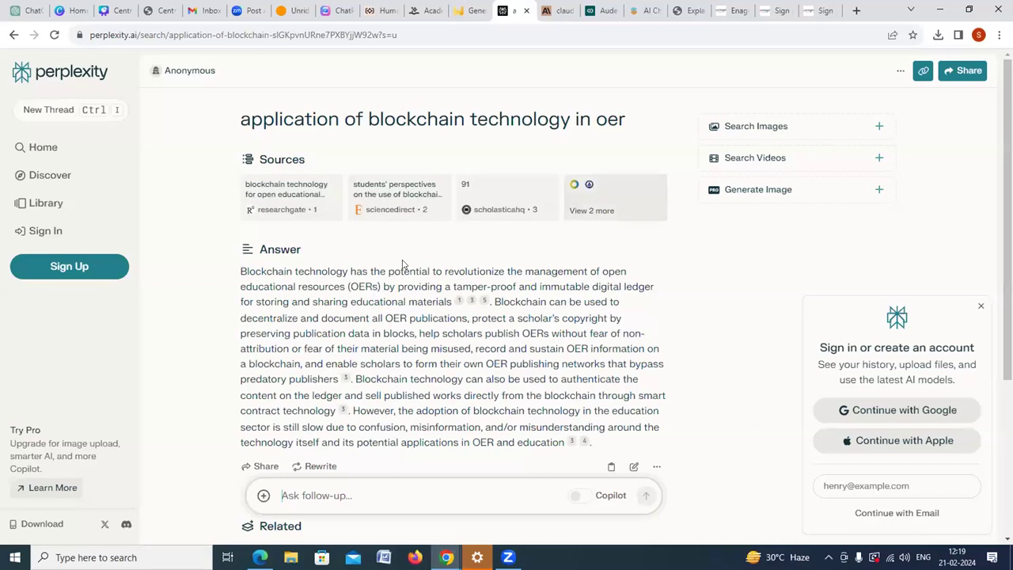
pyautogui.scroll(-1, 261, 188)
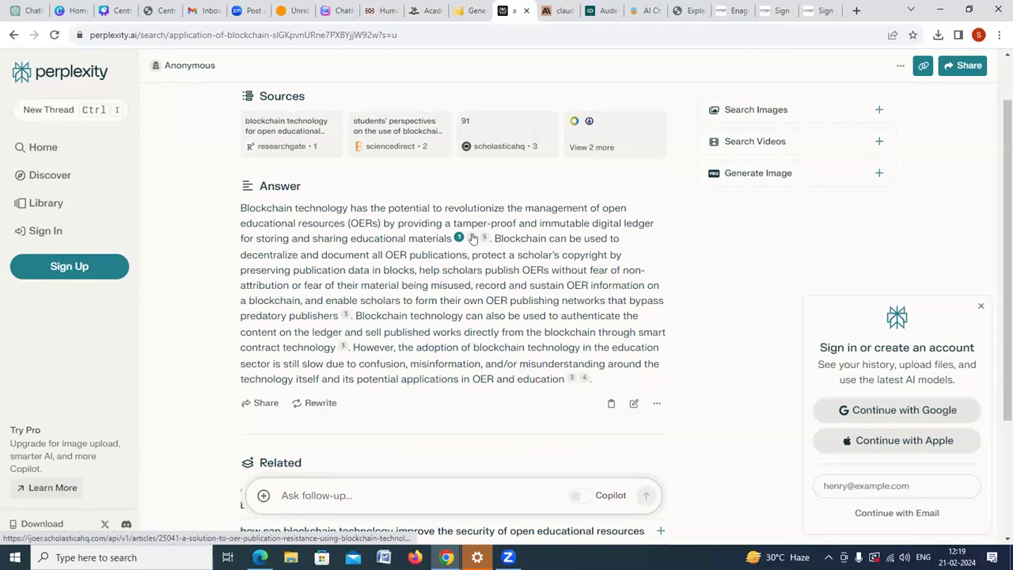
pyautogui.moveTo(472, 238)
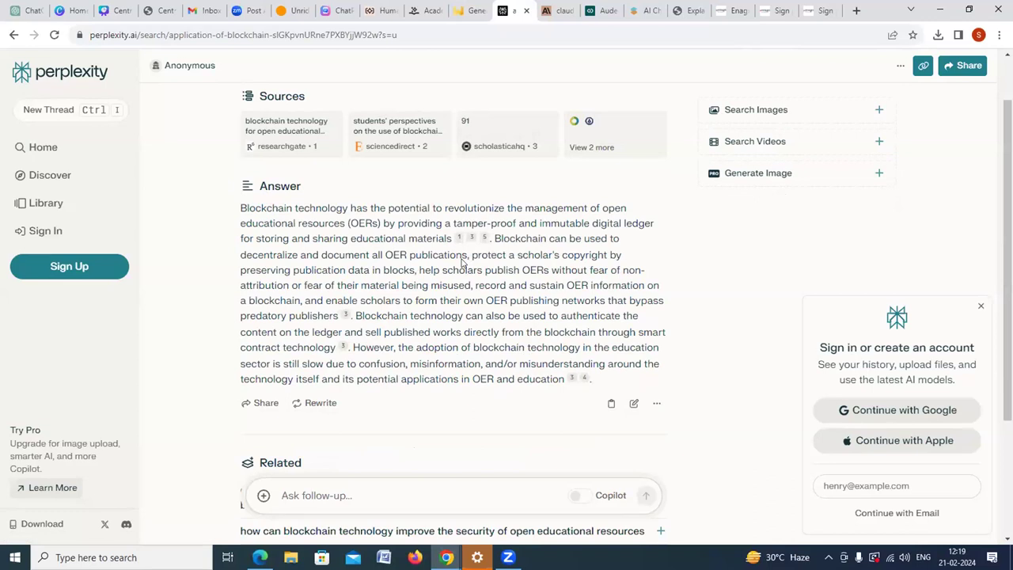
pyautogui.scroll(-2, 463, 262)
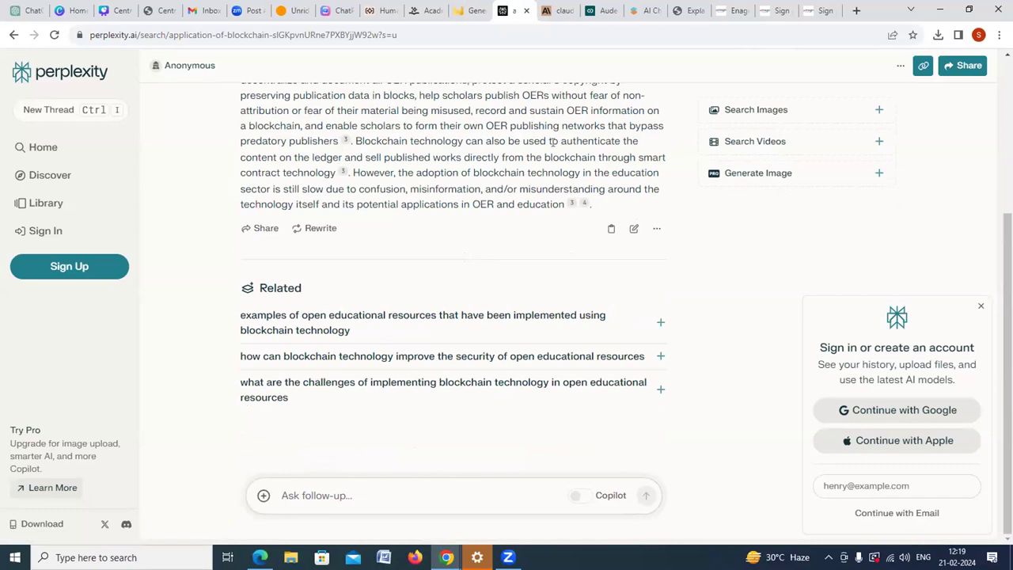
pyautogui.scroll(3, 283, 128)
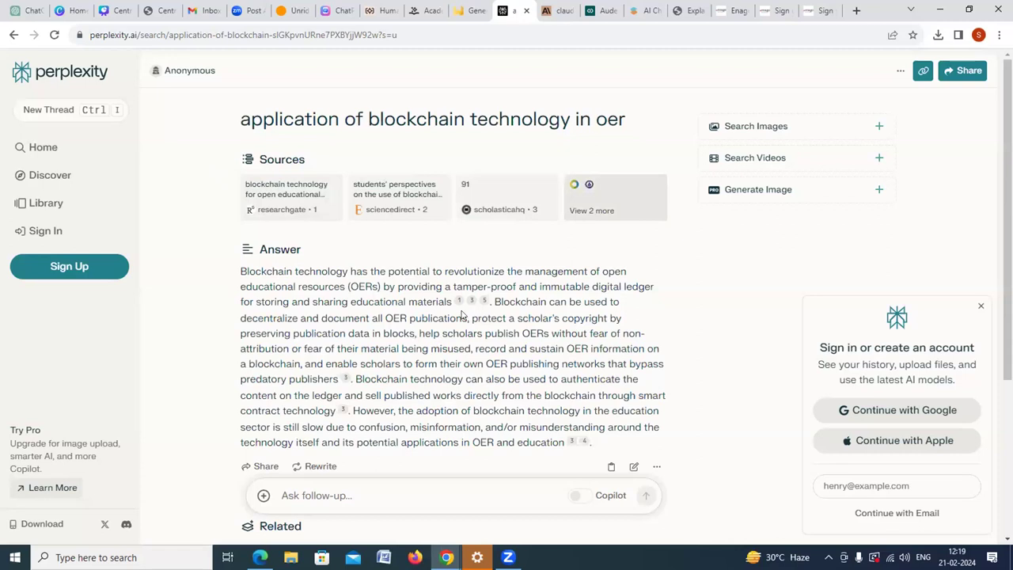
pyautogui.scroll(-2, 465, 316)
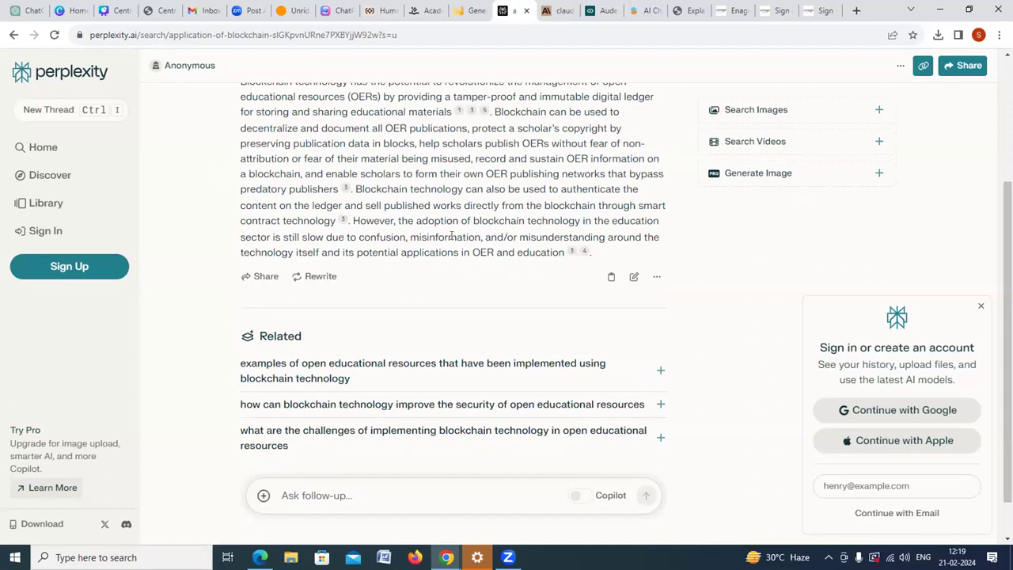
pyautogui.scroll(2, 278, 137)
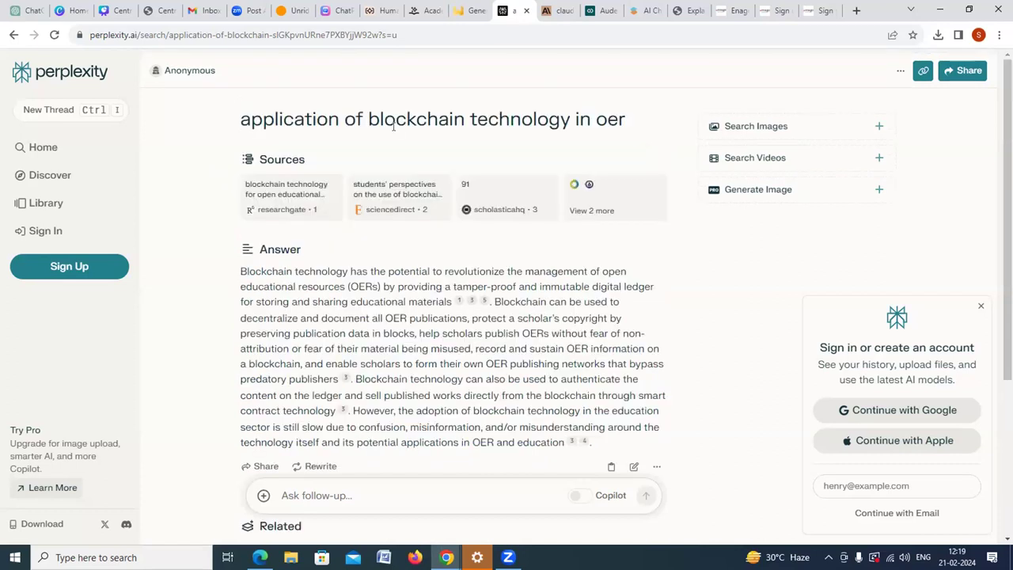
pyautogui.tripleClick(638, 128)
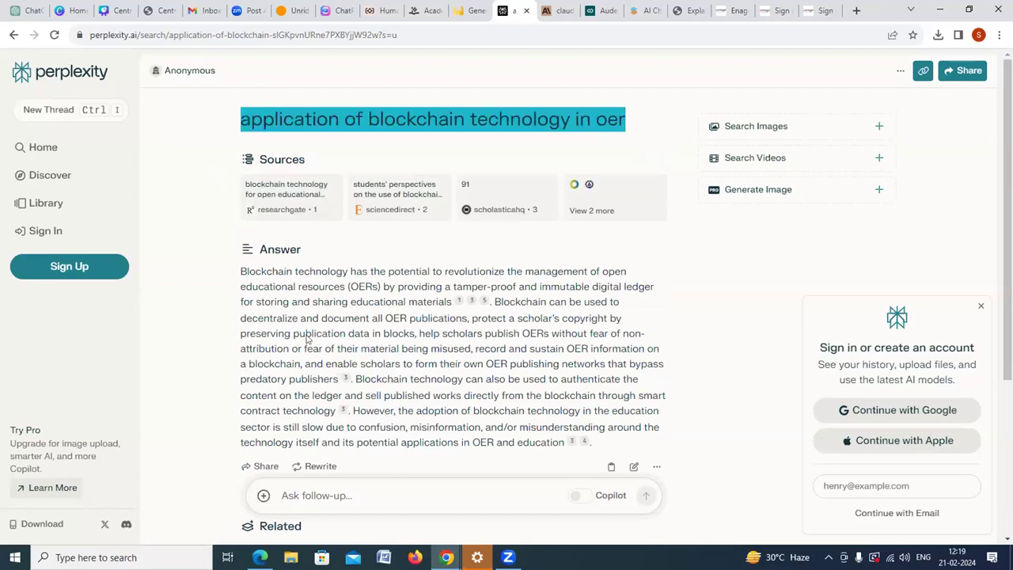
pyautogui.scroll(-2, 311, 344)
pyautogui.scroll(-1, 368, 364)
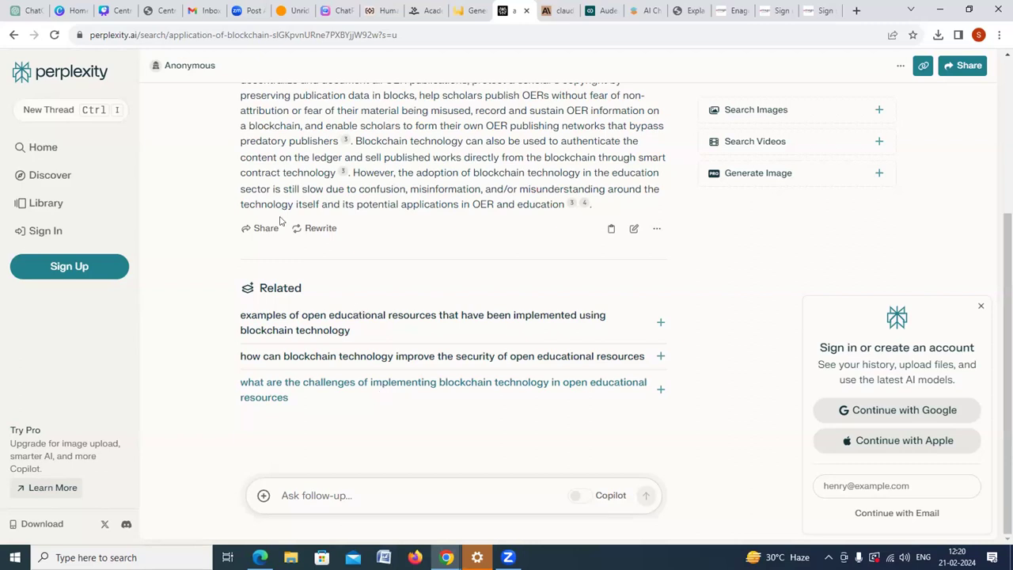
pyautogui.scroll(2, 421, 285)
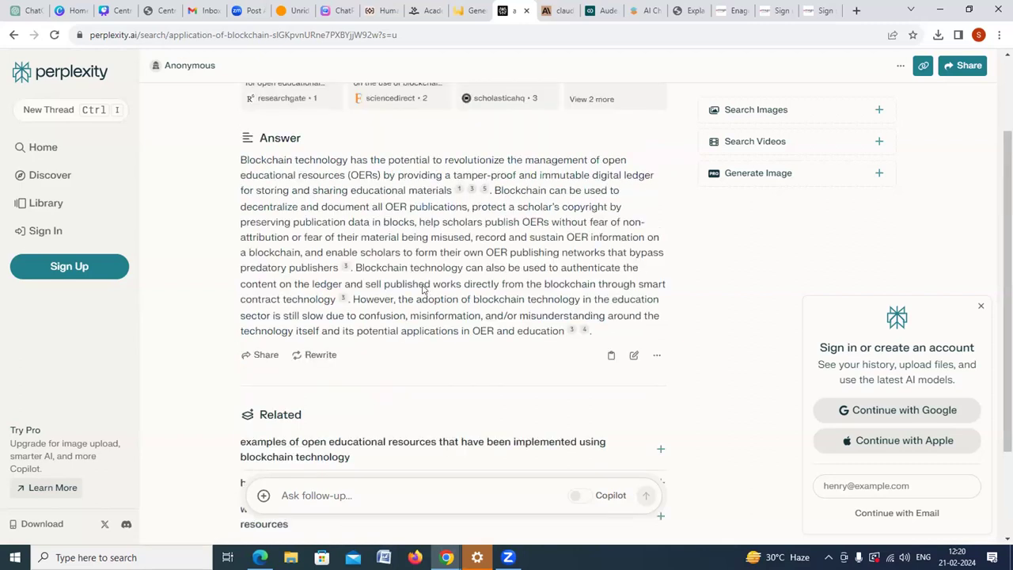
pyautogui.scroll(-2, 421, 285)
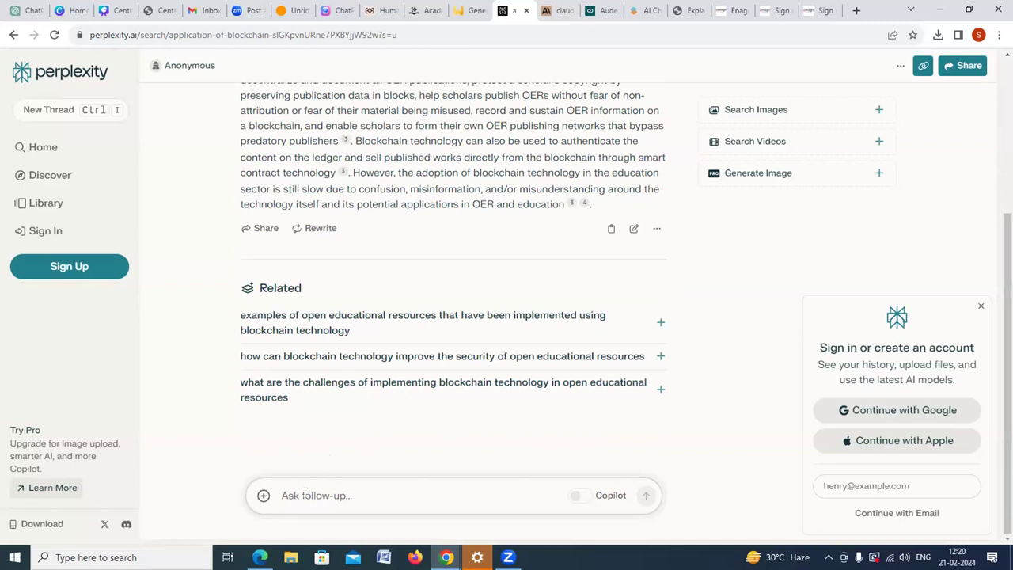
# Step: Send the follow-up question 'what is oer' in the Perplexity thread
pyautogui.write('w')
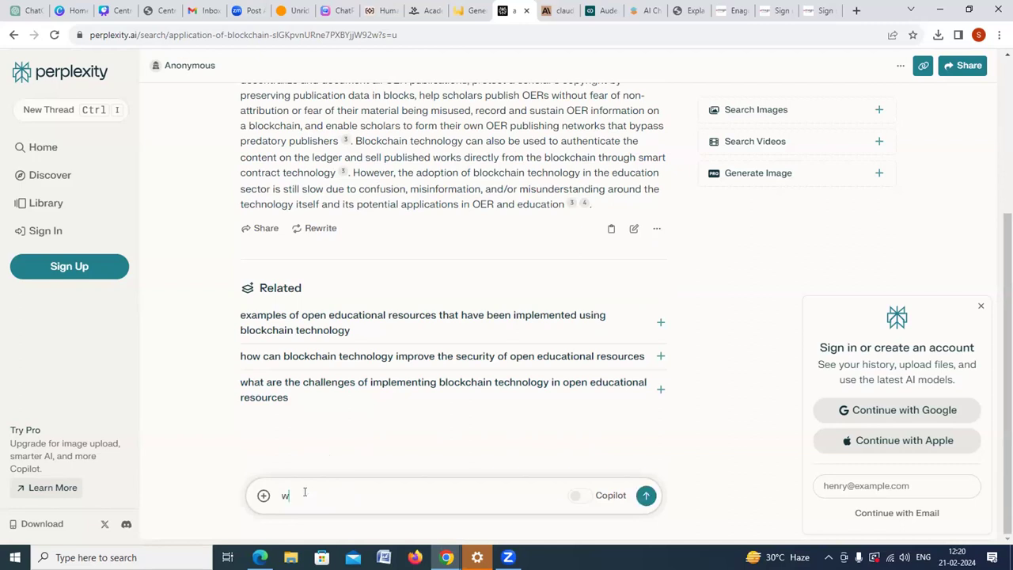
pyautogui.write('hat is o')
pyautogui.click(648, 495)
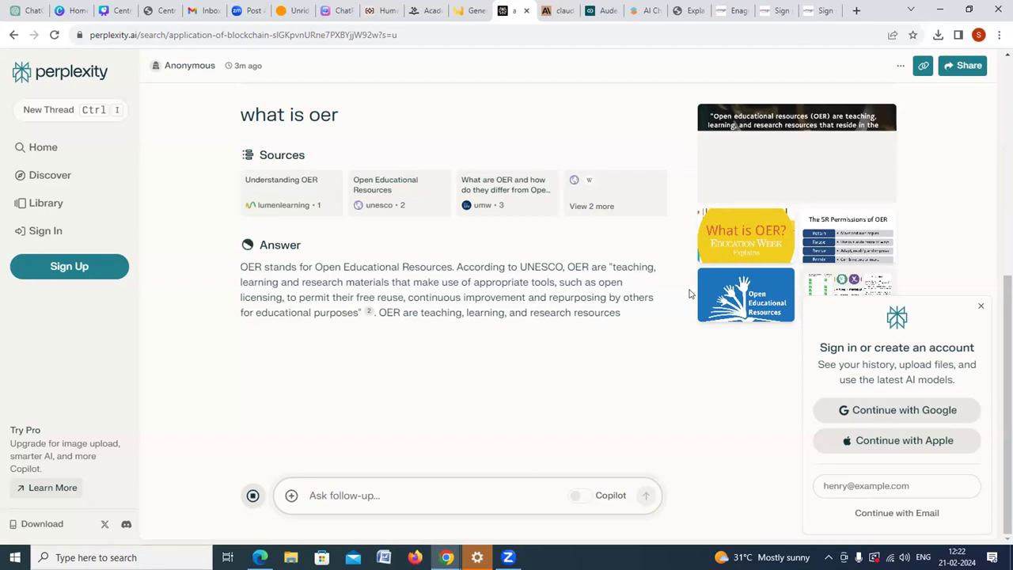
pyautogui.click(280, 183)
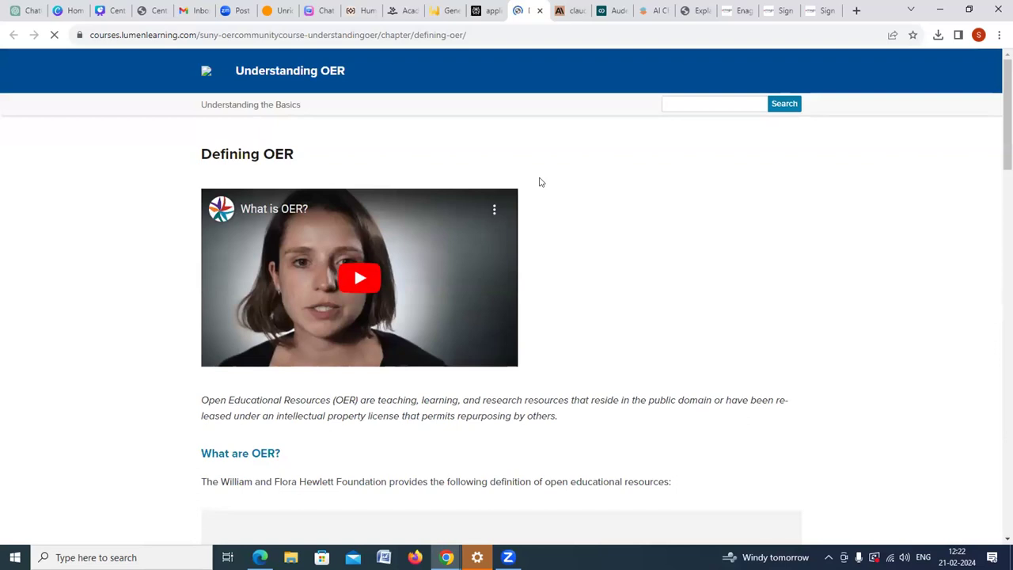
pyautogui.scroll(-1, 538, 158)
pyautogui.scroll(1, 542, 66)
pyautogui.hotkey('ctrl', 'shift', 'Tab')
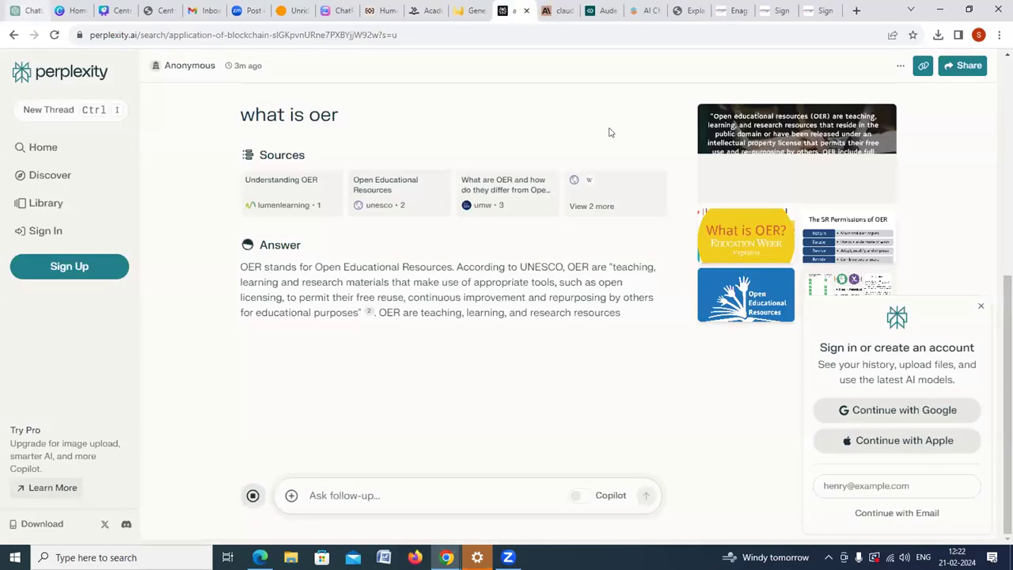
pyautogui.hotkey('ctrl', '1')
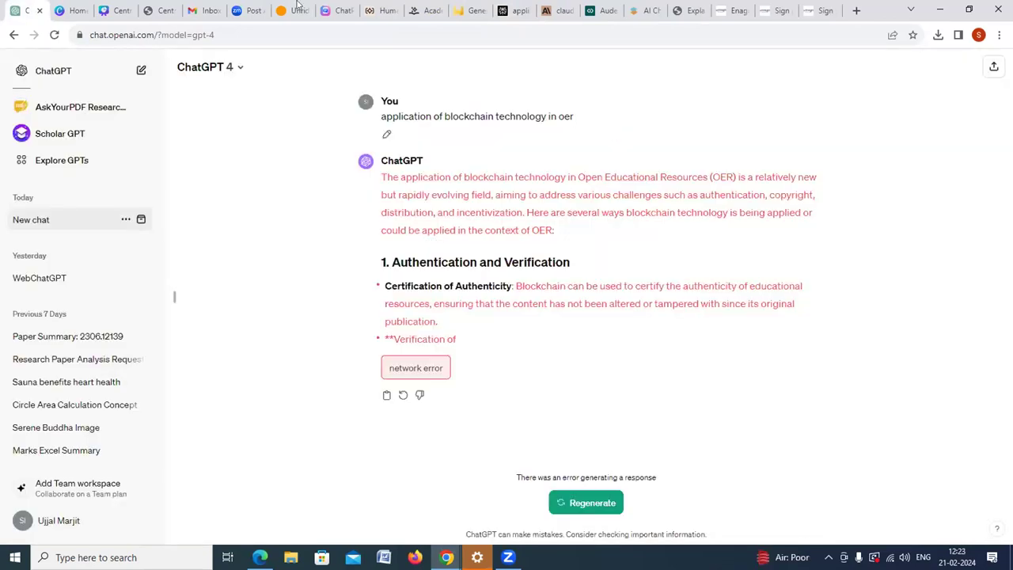
# Step: Reload the ChatGPT blockchain chat after its network error, then switch to Edge's Copilot
pyautogui.click(54, 35)
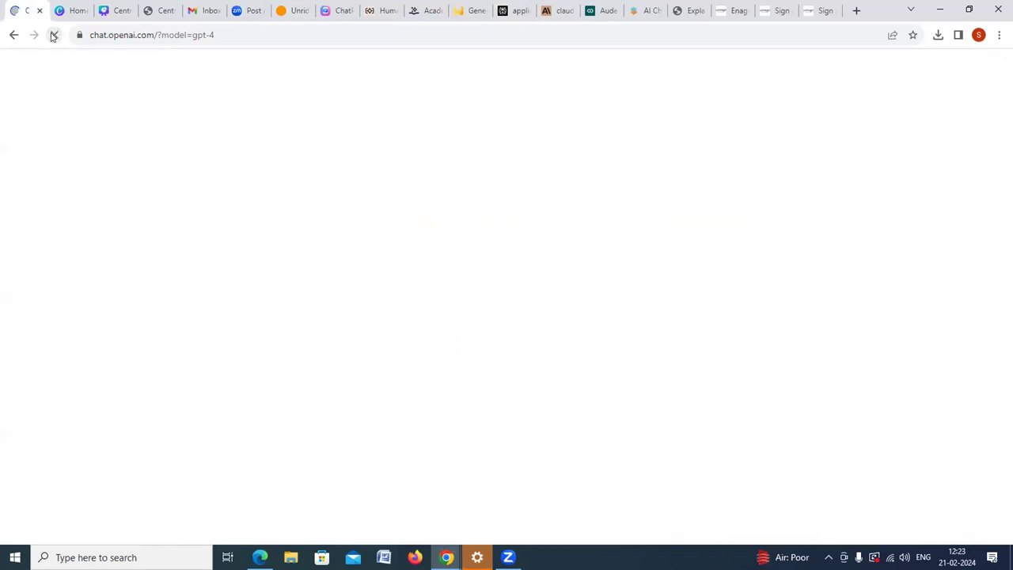
pyautogui.click(260, 557)
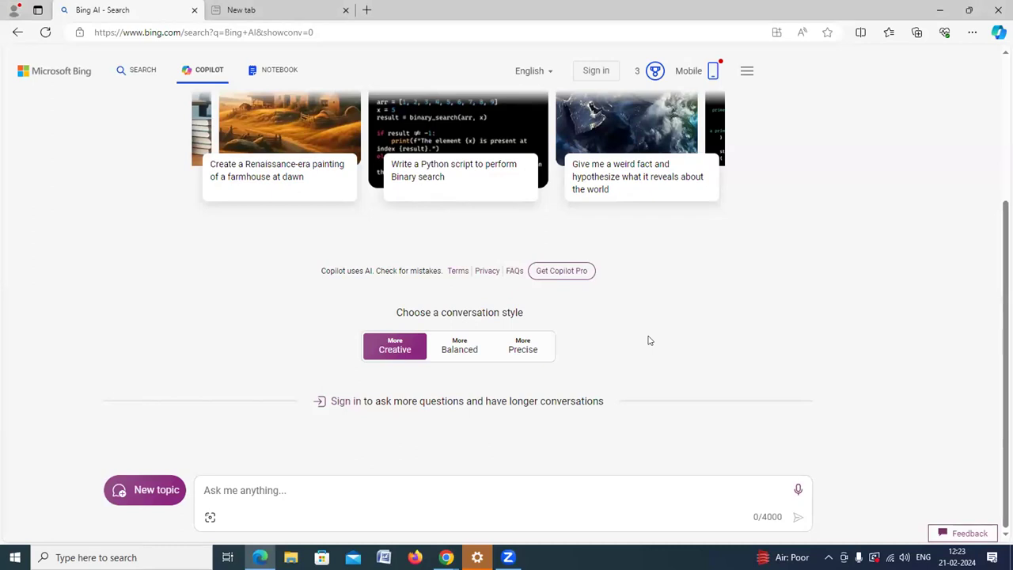
pyautogui.click(142, 80)
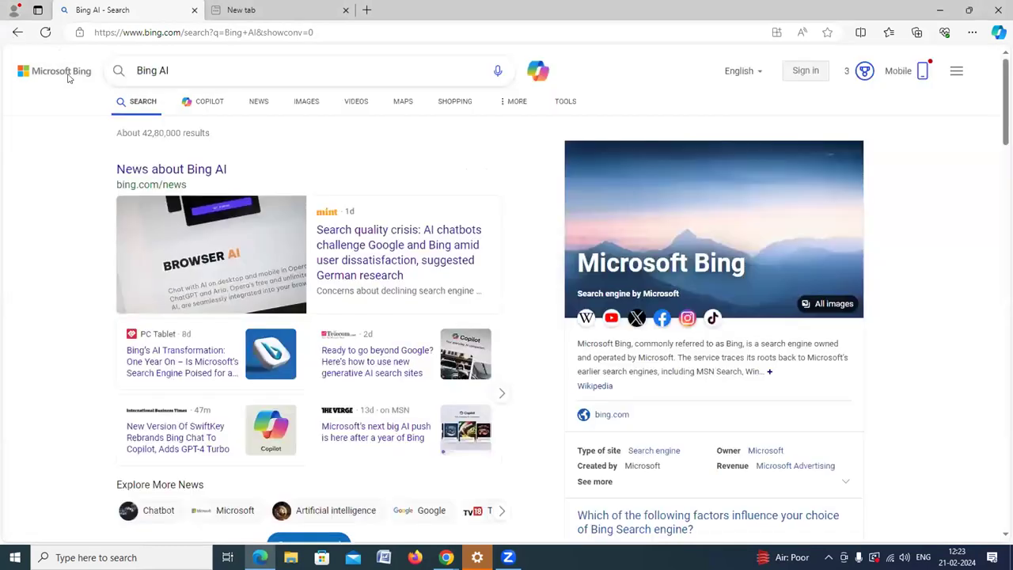
pyautogui.scroll(-3, 119, 109)
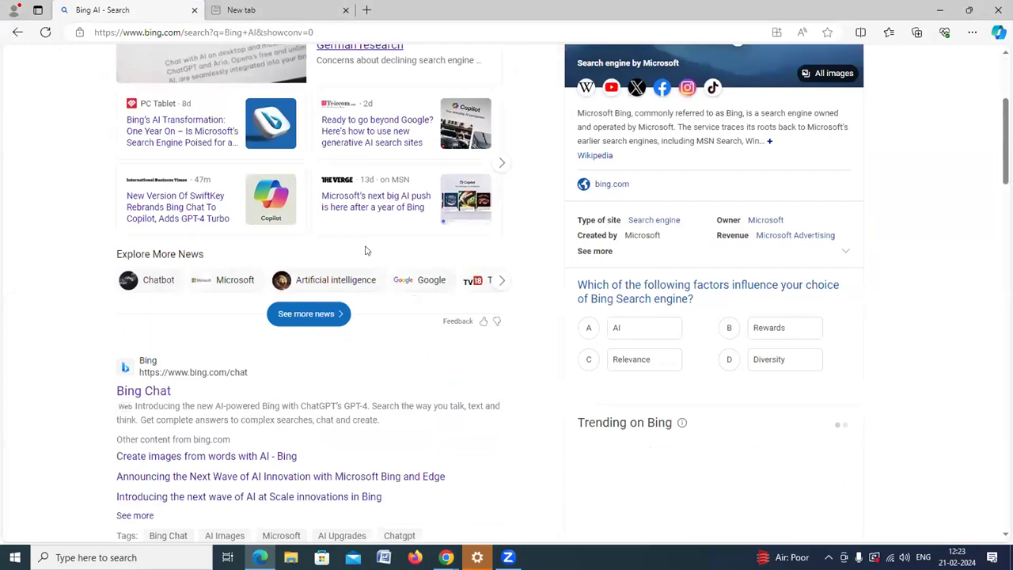
pyautogui.scroll(-2, 765, 323)
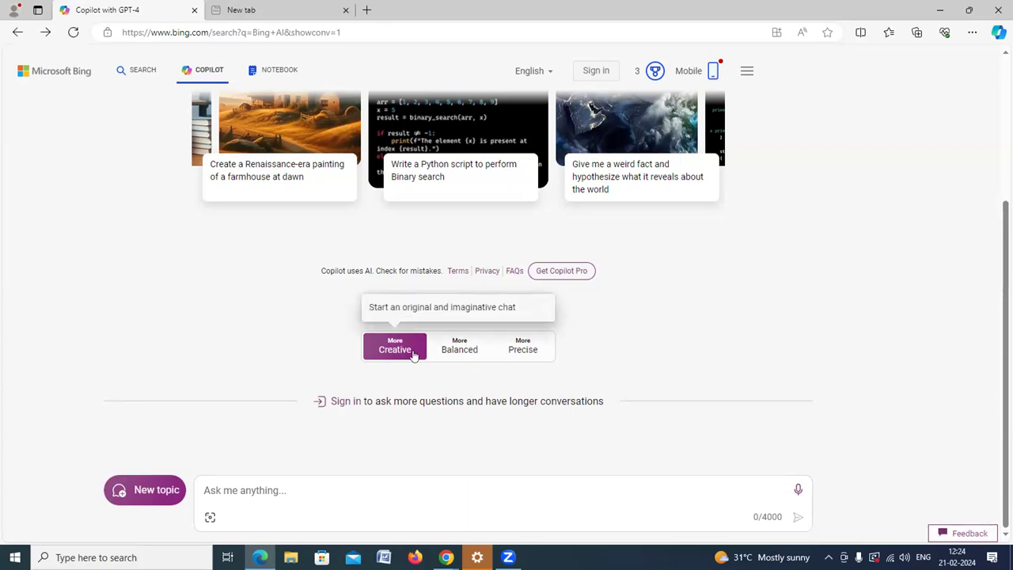
# Step: Ask Copilot to 'write a Casual leave letter for me'
pyautogui.click(248, 488)
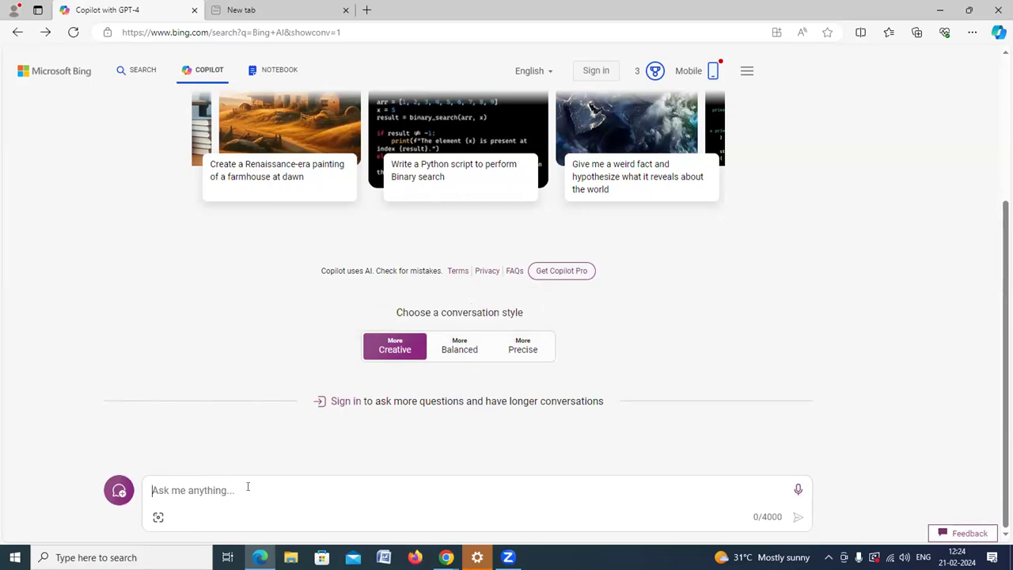
pyautogui.write('write')
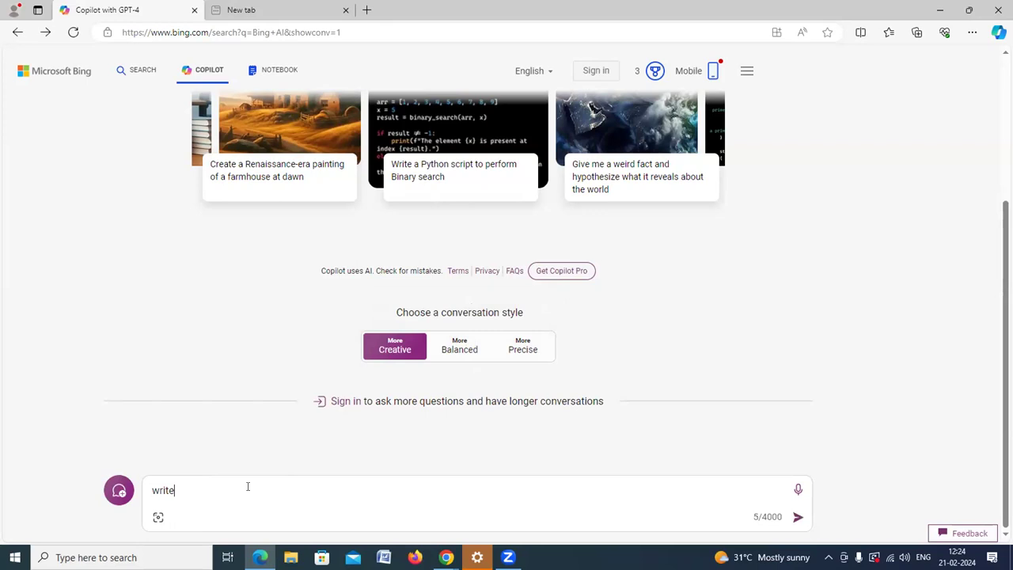
pyautogui.write(' a CL')
pyautogui.press('BackSpace')
pyautogui.write('asual leave letter for')
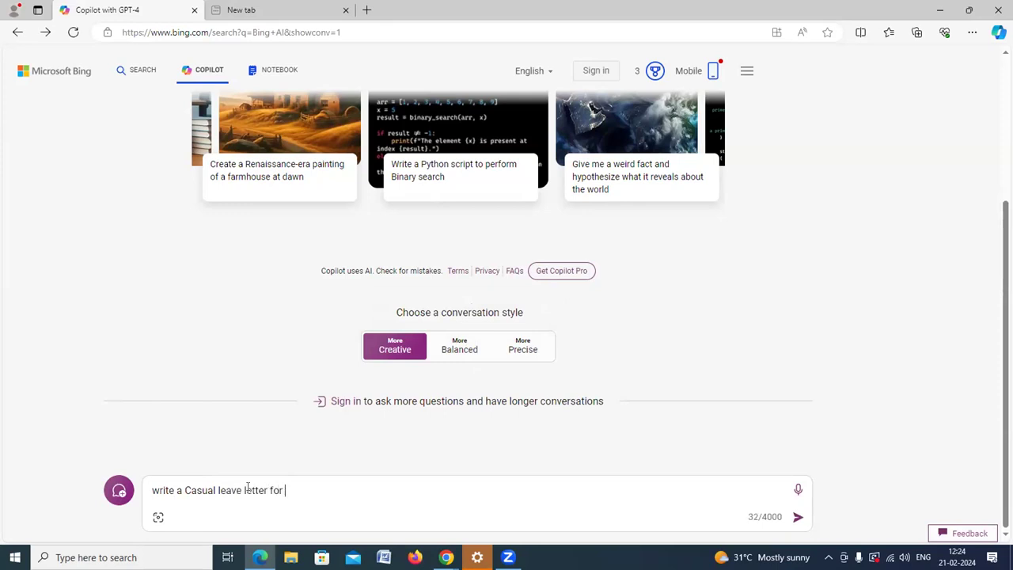
pyautogui.write(' me')
pyautogui.press('Return')
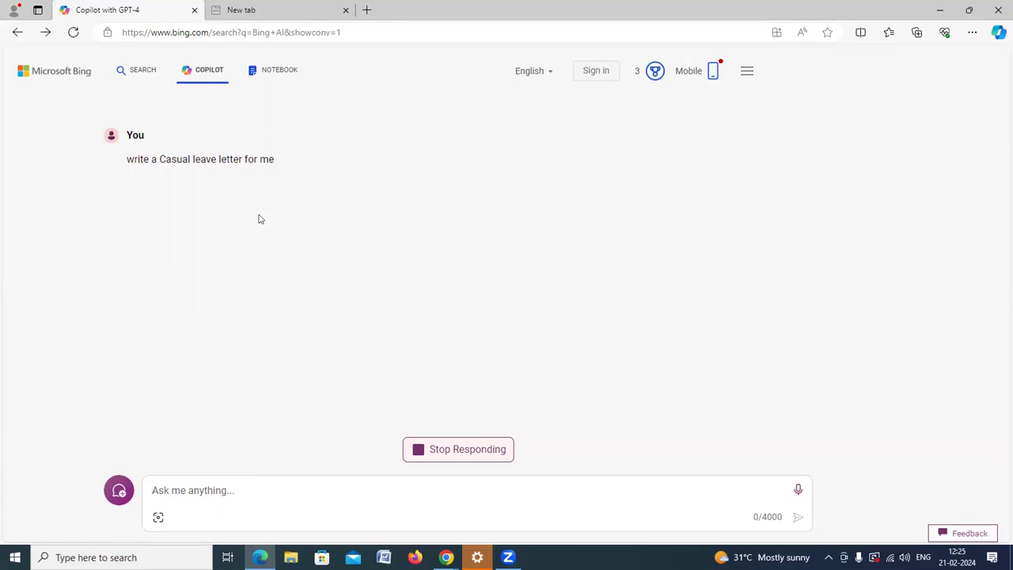
# Step: Reload Copilot, open a Microsoft AI news story, and reload the 'bing ai chat' results
pyautogui.click(73, 32)
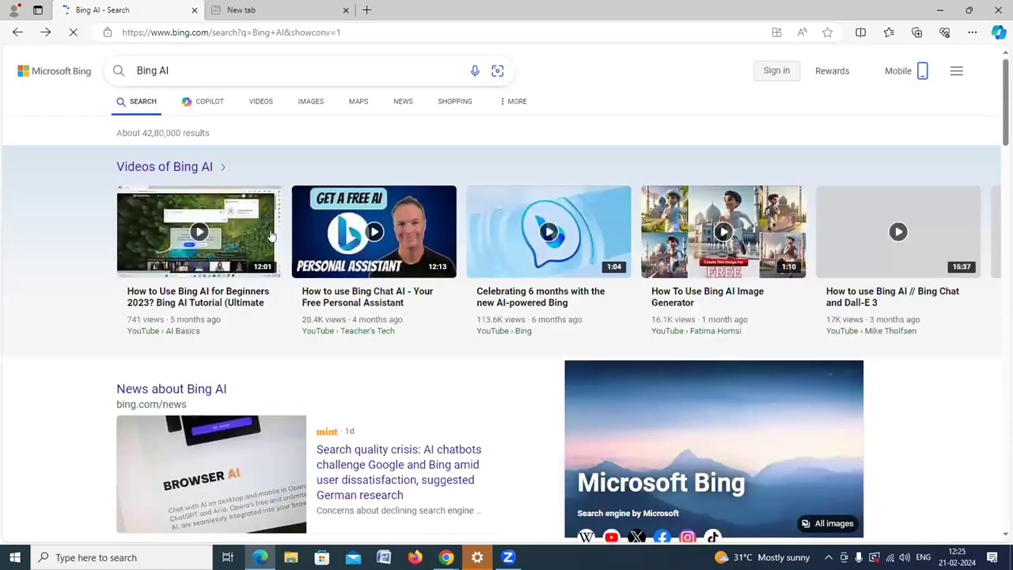
pyautogui.scroll(-4, 319, 267)
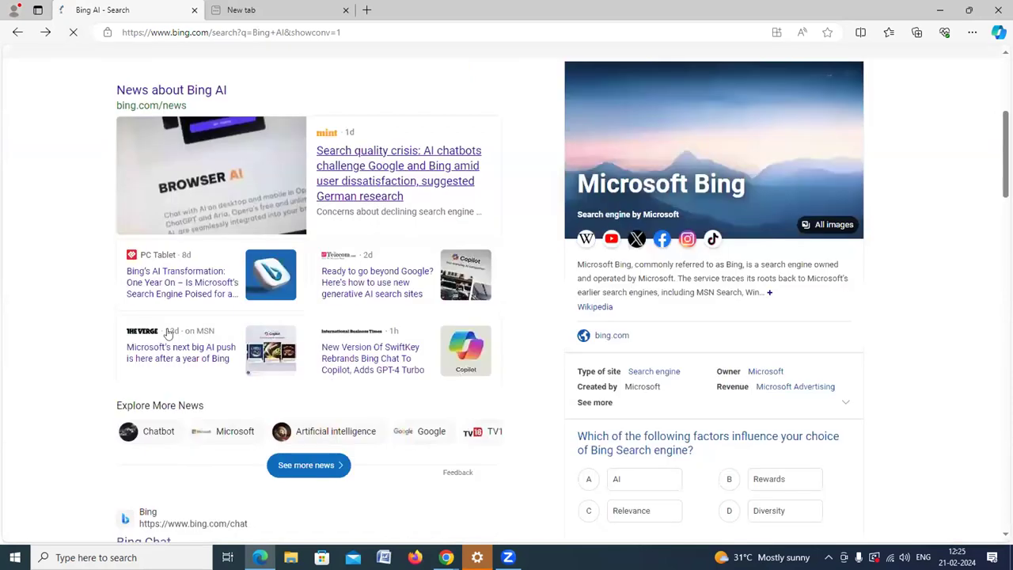
pyautogui.scroll(-2, 119, 207)
pyautogui.click(127, 209)
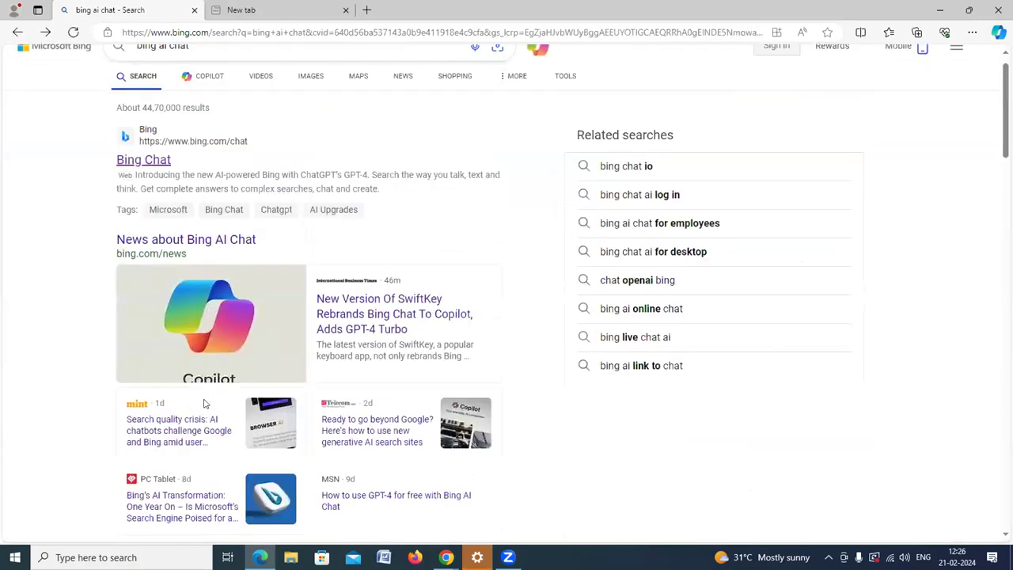
pyautogui.scroll(-3, 198, 369)
pyautogui.scroll(-1, 198, 198)
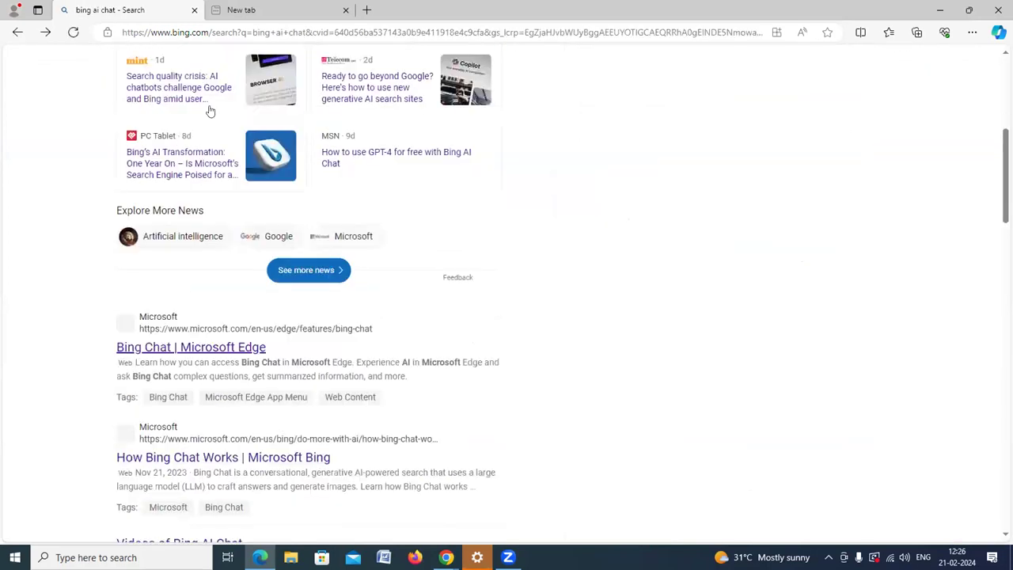
pyautogui.scroll(5, 204, 87)
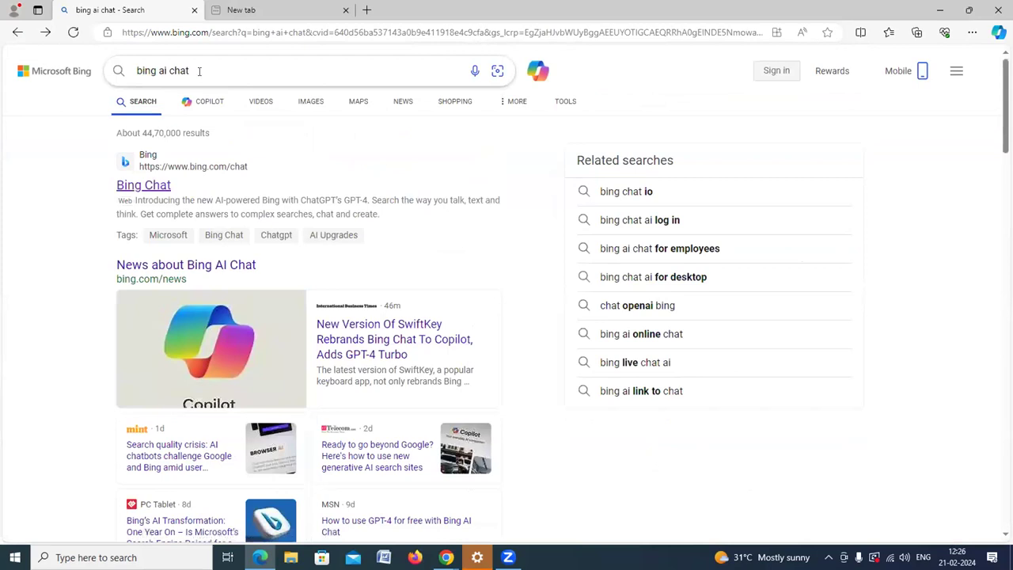
pyautogui.press('Return')
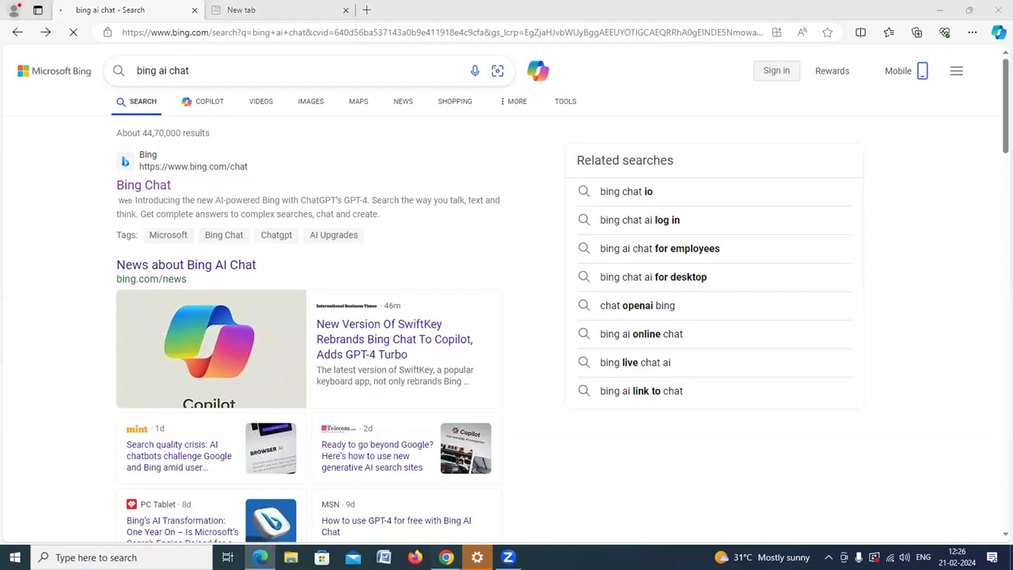
# Step: Return to Chrome and open the AcademicGPT site's sign-up form
pyautogui.moveTo(446, 557)
pyautogui.click(446, 511)
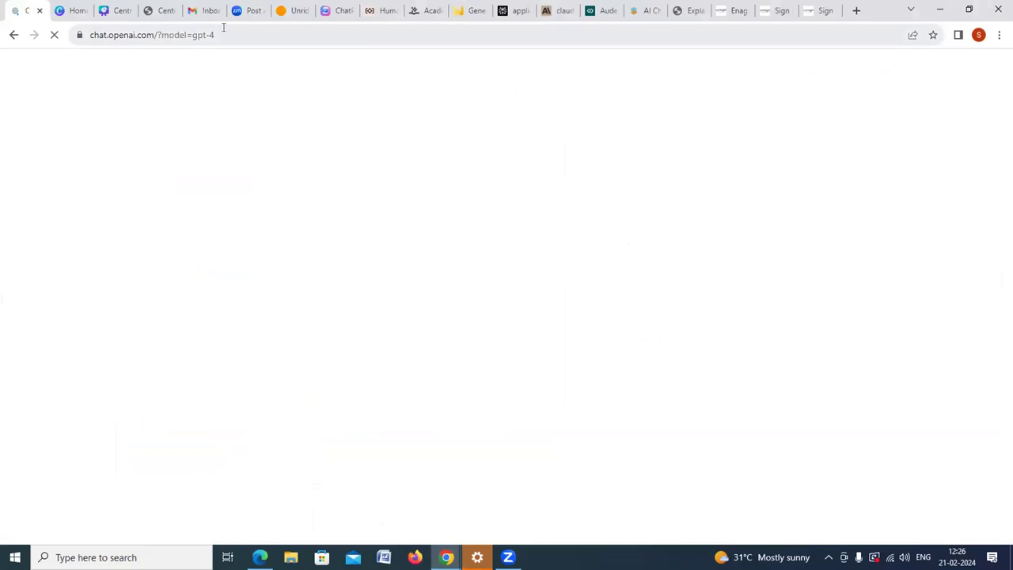
pyautogui.click(406, 14)
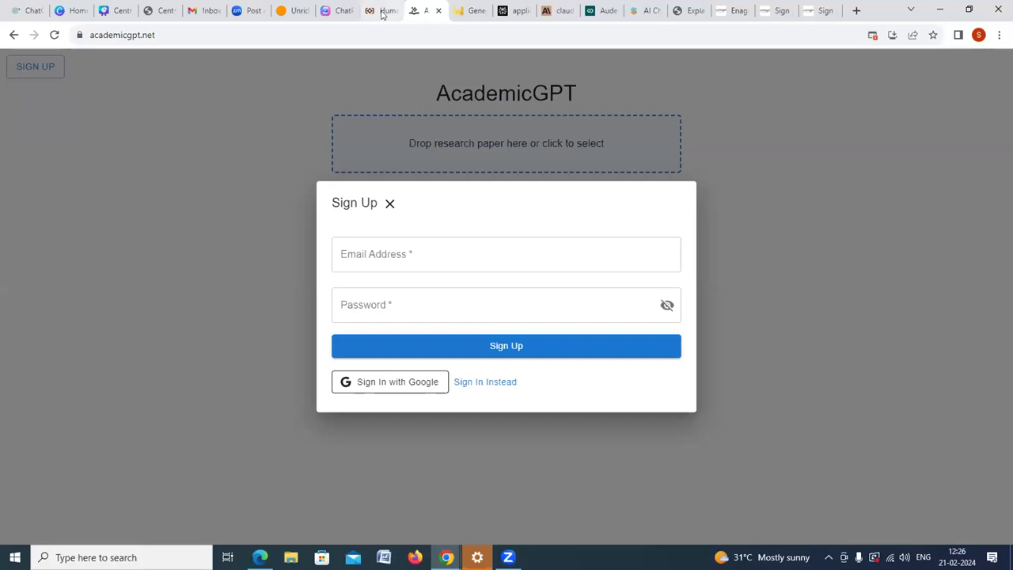
# Step: Go to the Humata tab showing the 'What is scf' answer on the BillChain paper
pyautogui.click(382, 13)
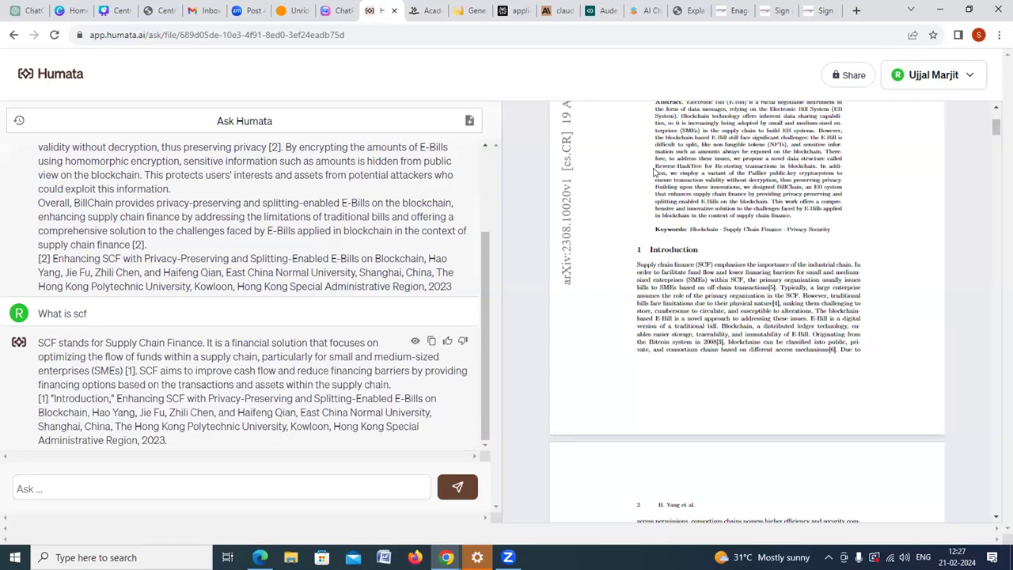
# Step: Scroll the SCF E-Bills paper from its introduction to page 7, then focus Humata's Ask box
pyautogui.scroll(3, 701, 209)
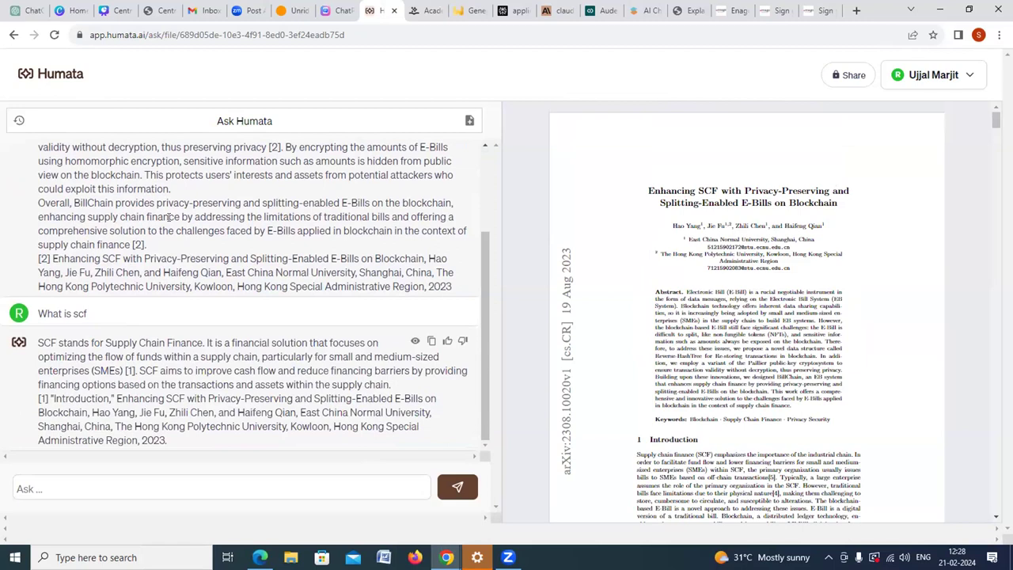
pyautogui.scroll(2, 105, 170)
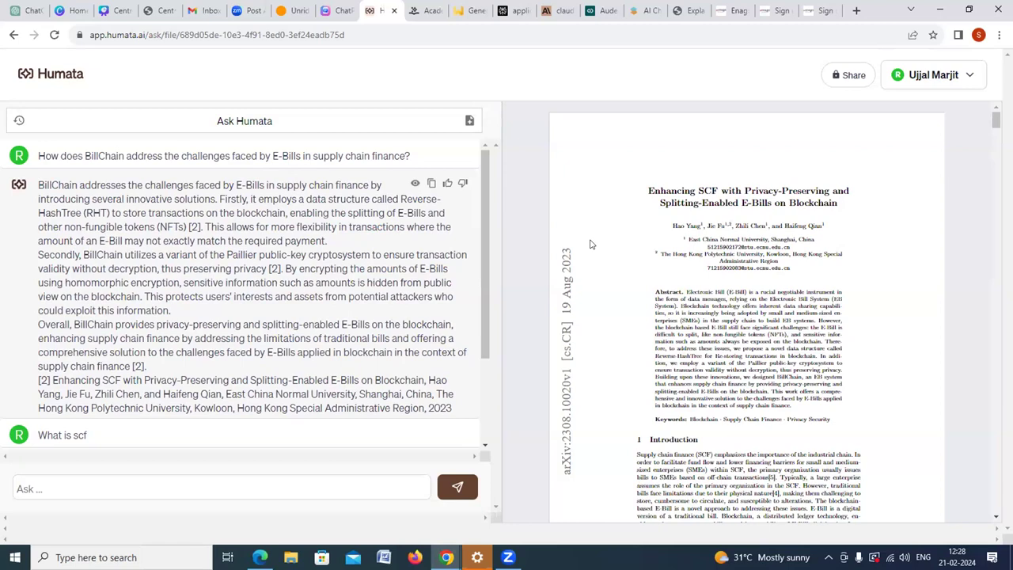
pyautogui.scroll(-1, 590, 244)
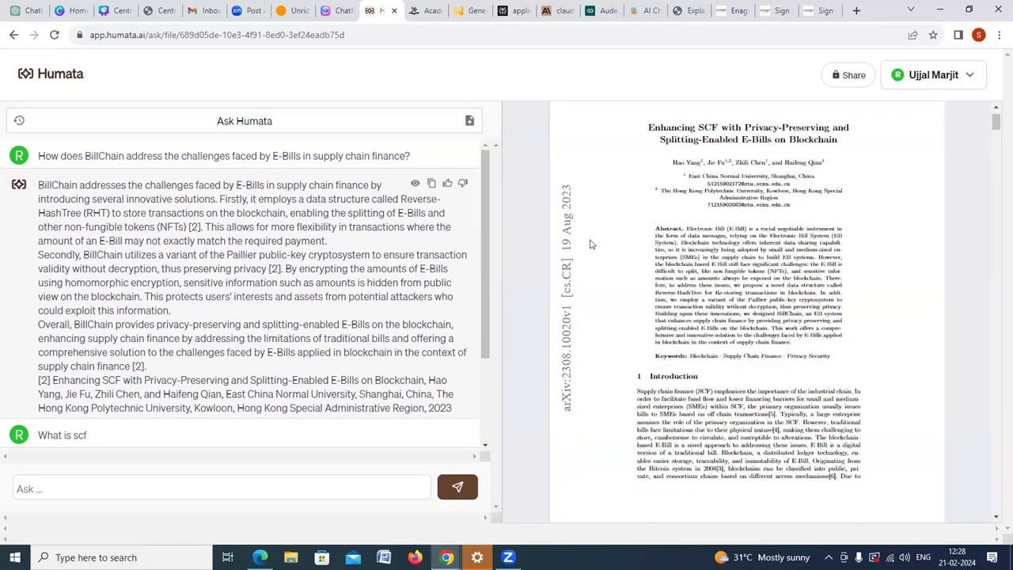
pyautogui.scroll(-3, 657, 228)
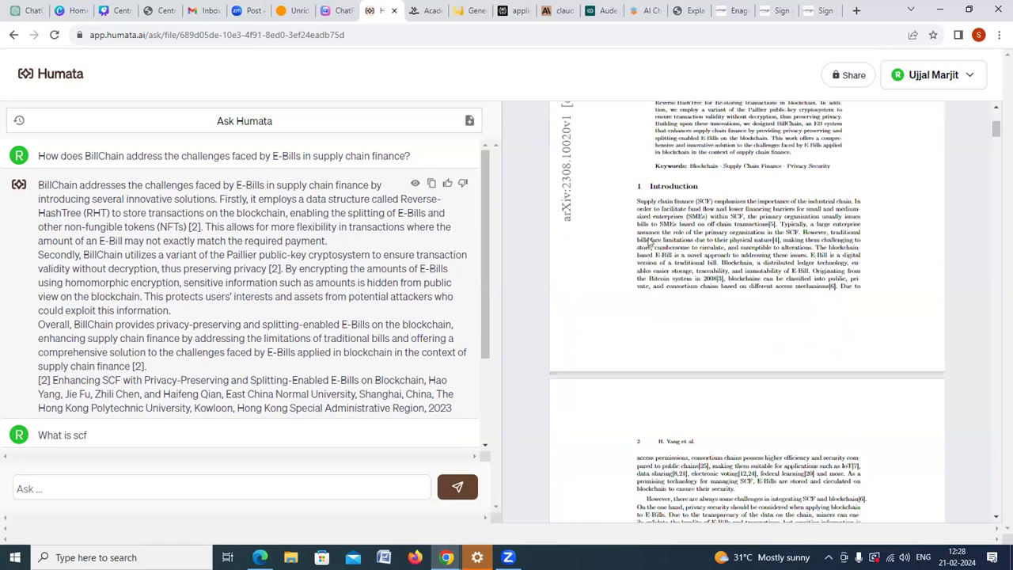
pyautogui.scroll(-7, 647, 241)
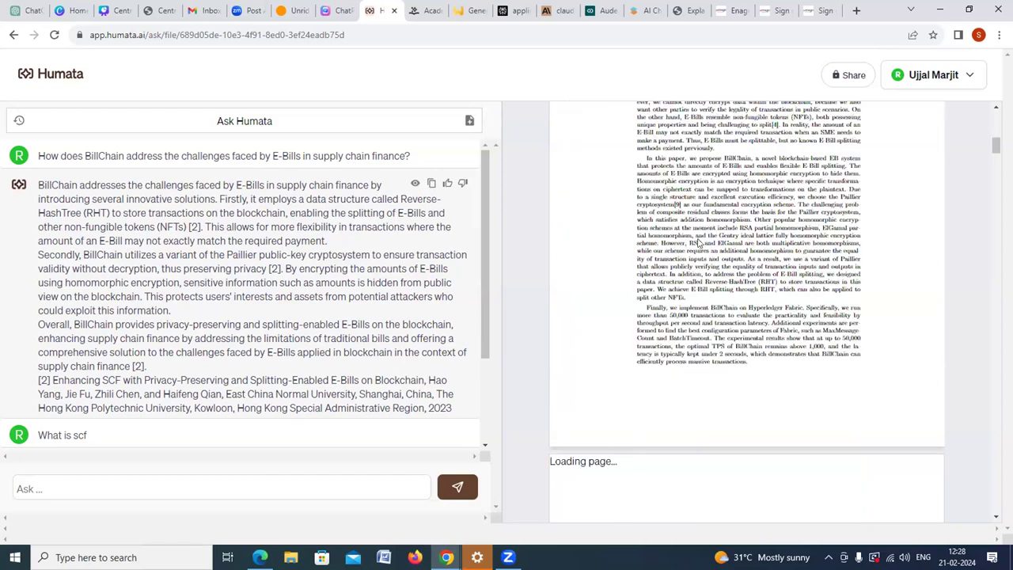
pyautogui.scroll(-10, 699, 244)
pyautogui.scroll(-10, 665, 242)
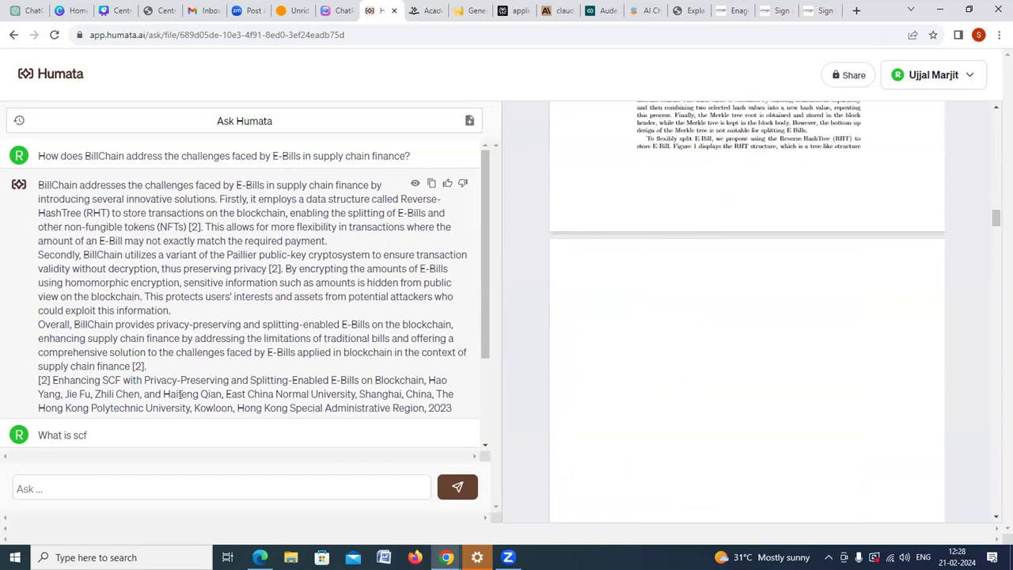
pyautogui.click(38, 485)
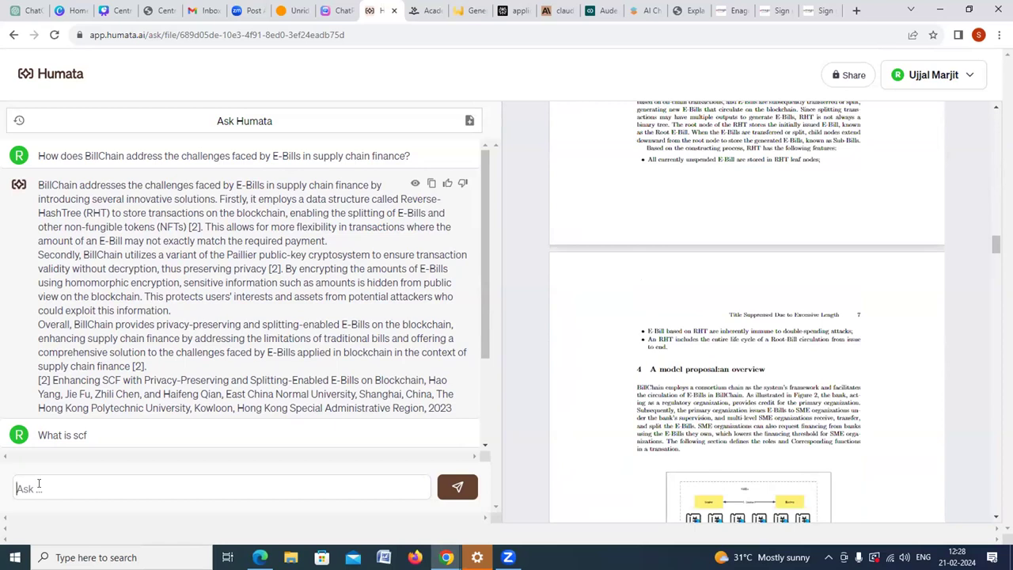
# Step: Ask Humata 'what is scf' and jump to the cited Introduction passage on page 1
pyautogui.write('what is scf')
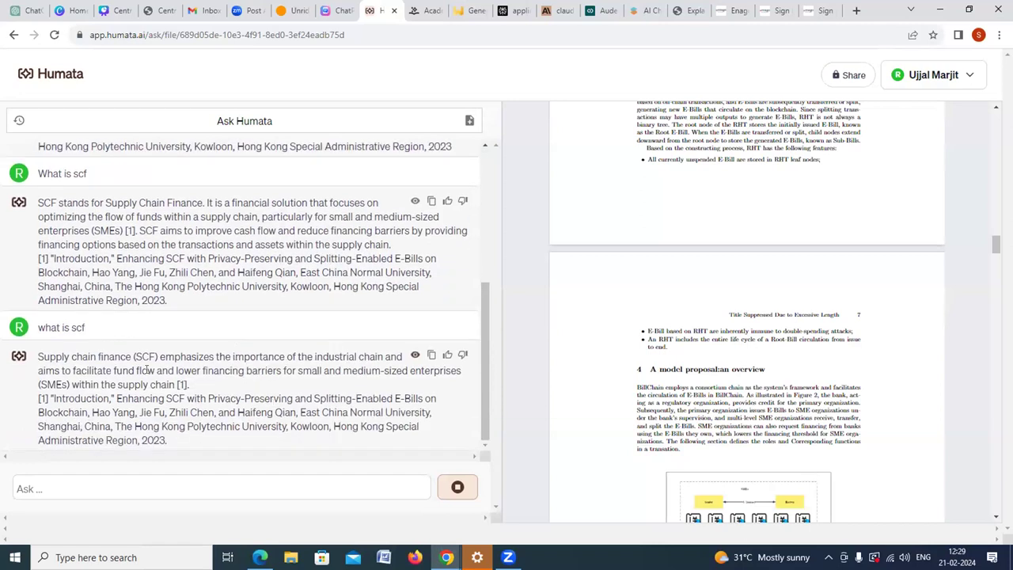
pyautogui.click(188, 366)
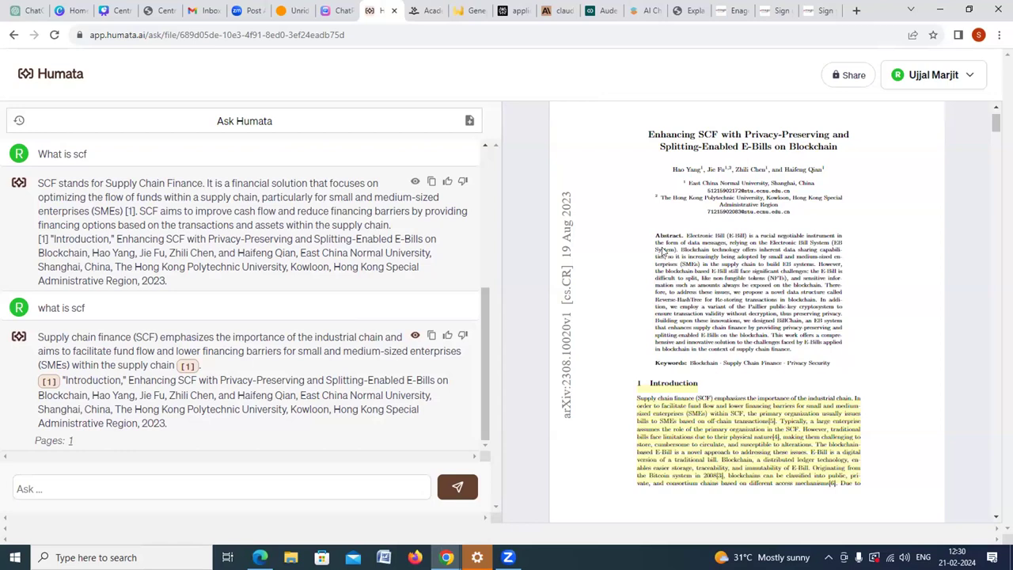
# Step: Reveal the paper passages supporting the BillChain answer and copy that answer
pyautogui.scroll(3, 436, 121)
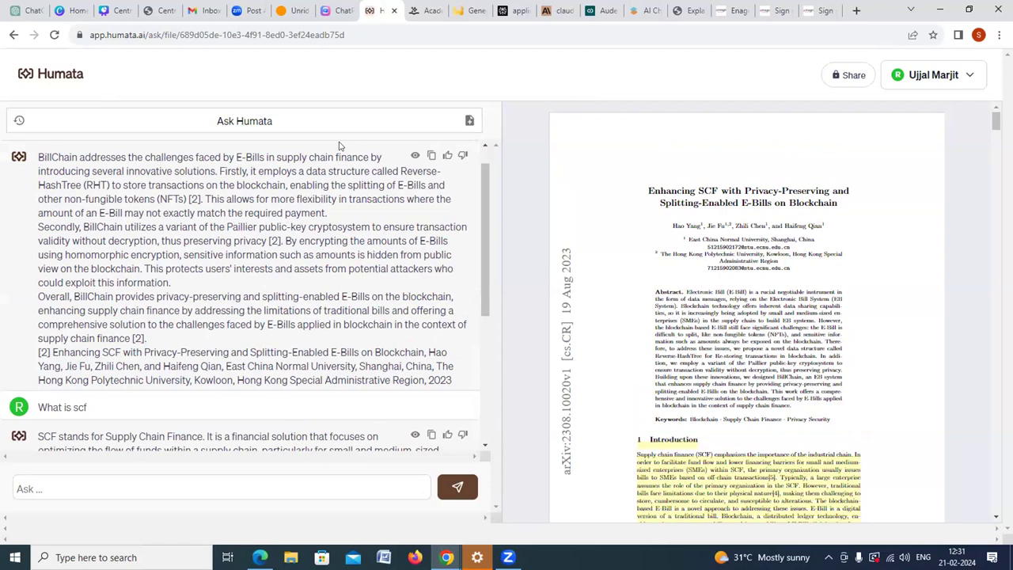
pyautogui.click(414, 158)
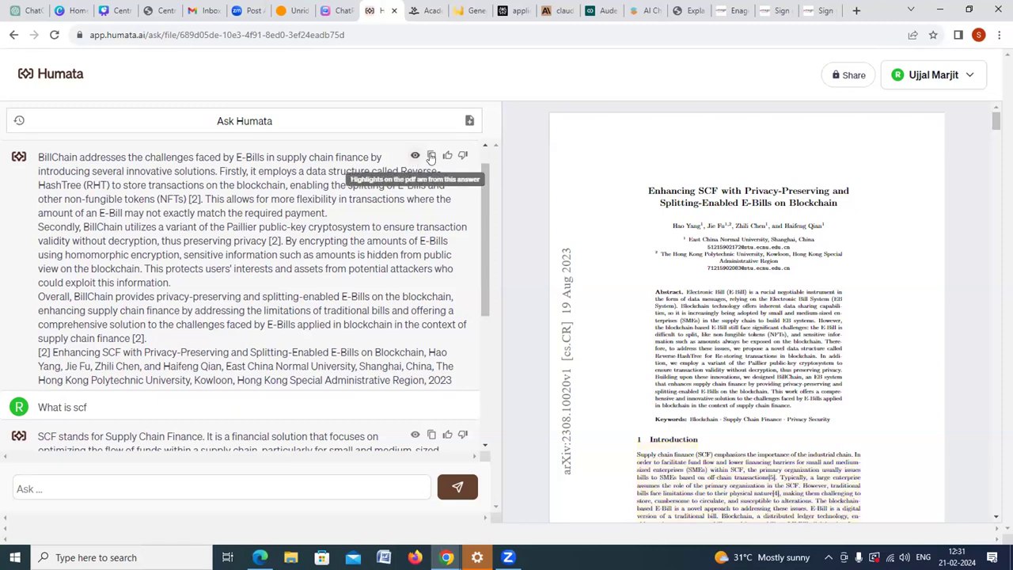
pyautogui.click(431, 157)
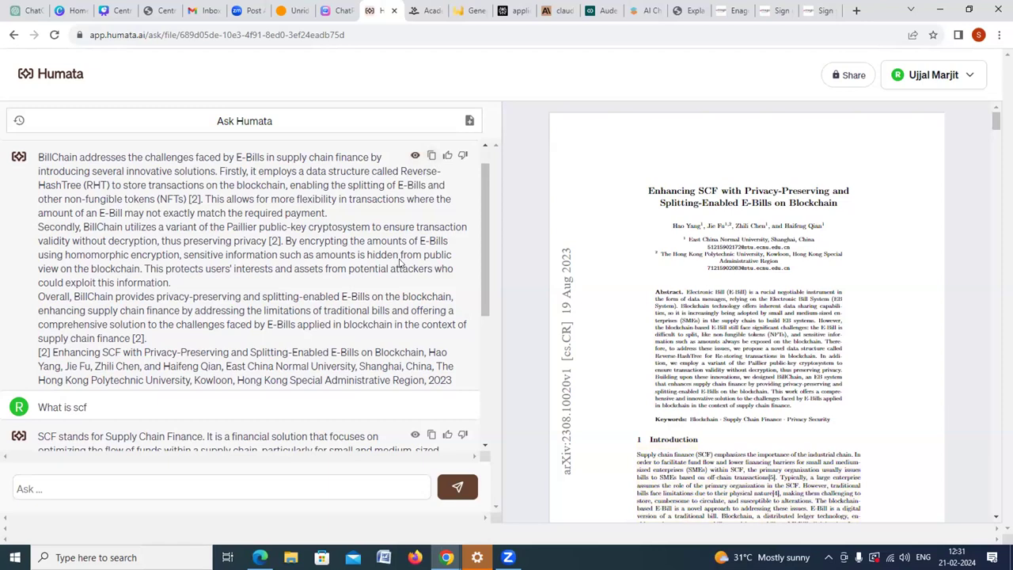
# Step: Browse the paper down to its model overview on page 7
pyautogui.scroll(-3, 401, 263)
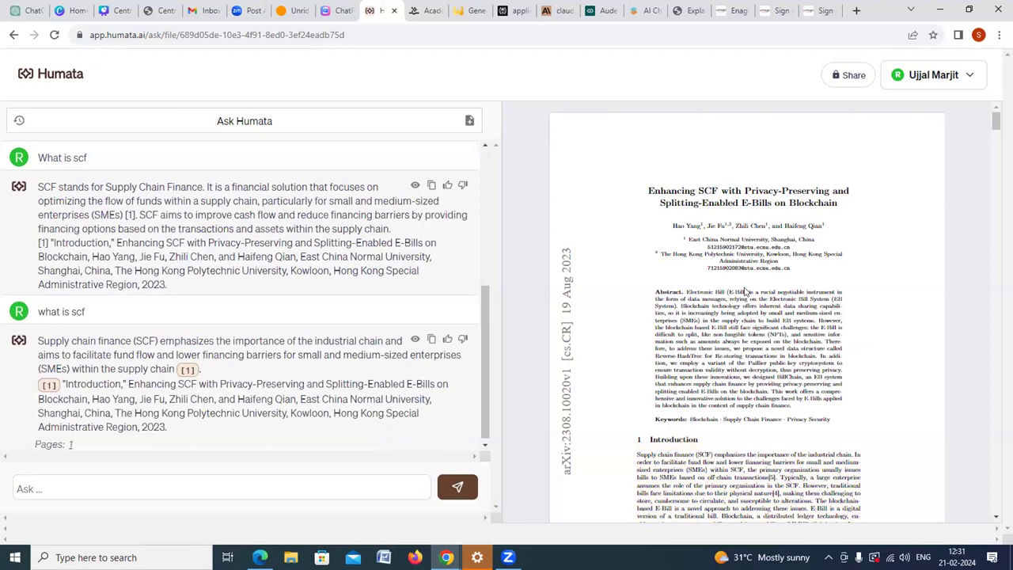
pyautogui.scroll(-5, 744, 292)
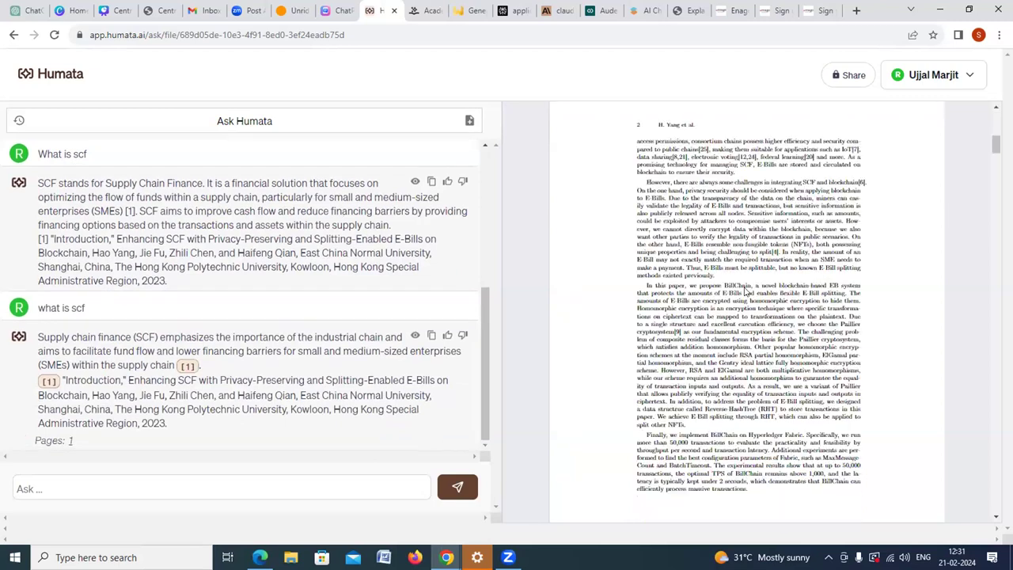
pyautogui.scroll(-20, 744, 293)
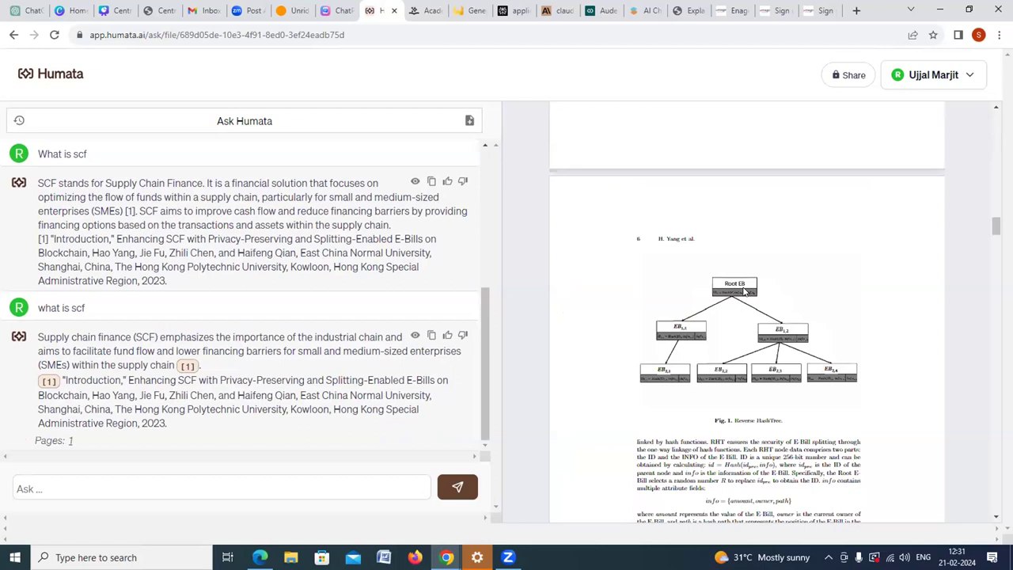
pyautogui.scroll(-10, 744, 292)
pyautogui.scroll(4, 740, 292)
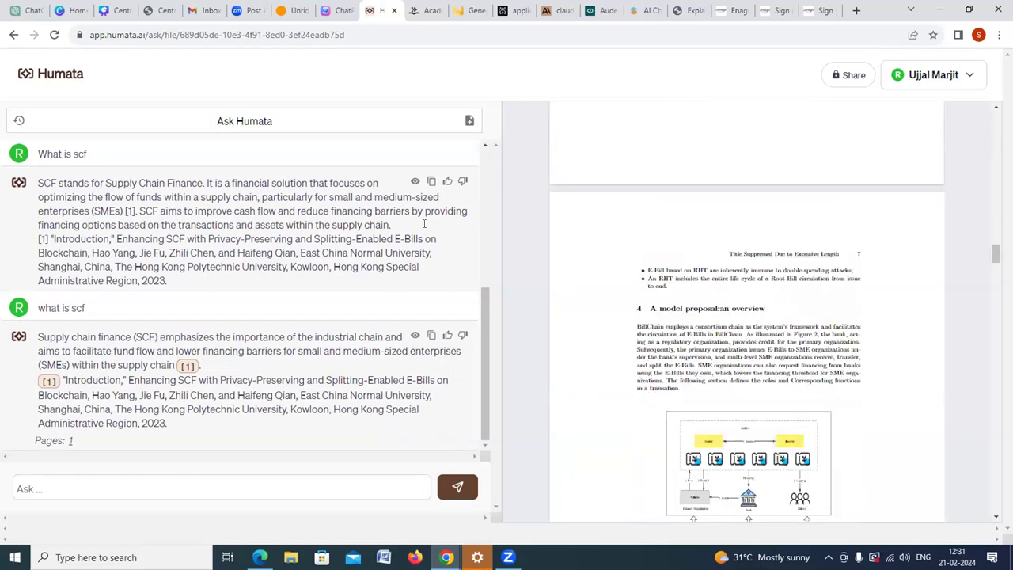
pyautogui.scroll(3, 380, 231)
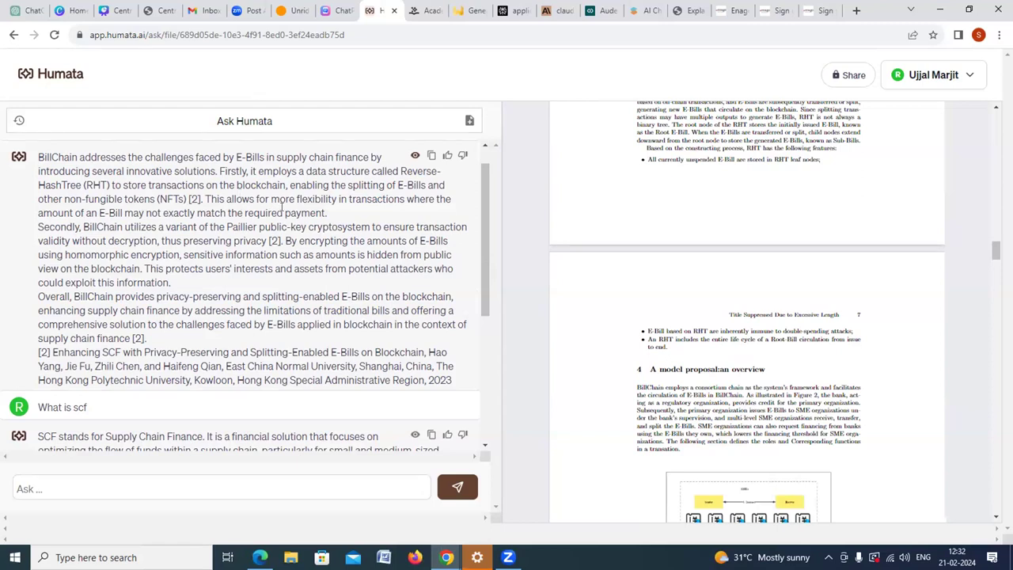
pyautogui.scroll(1, 281, 208)
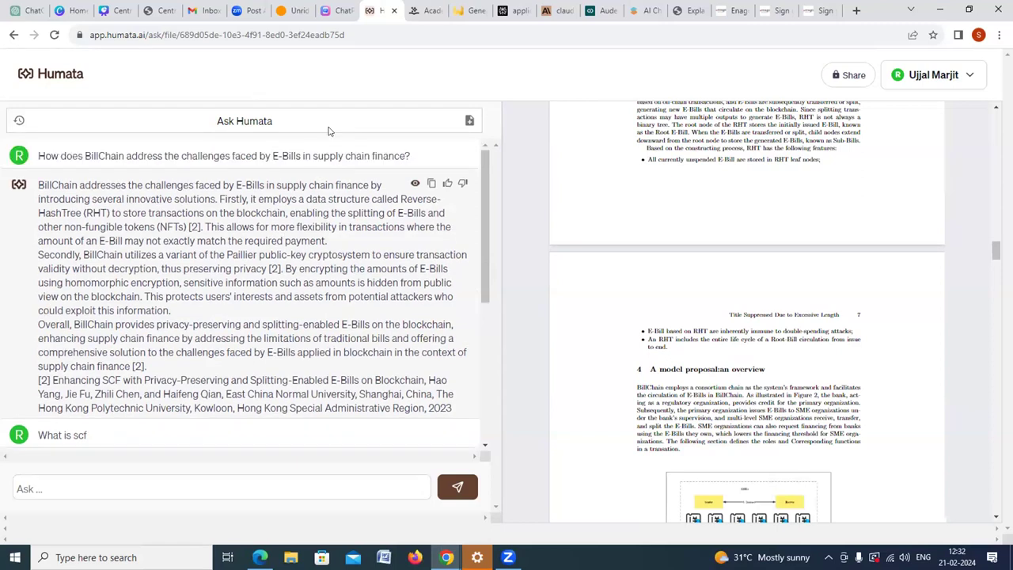
# Step: Close the Humata paper, look for the login code in Gmail, then dismiss Unriddle's log-in dialog
pyautogui.click(394, 11)
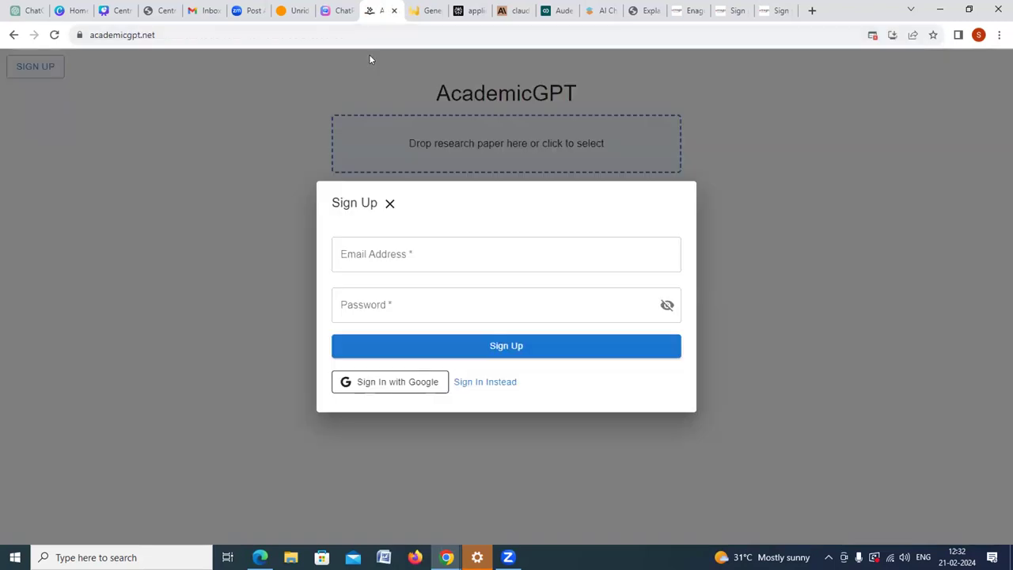
pyautogui.click(316, 15)
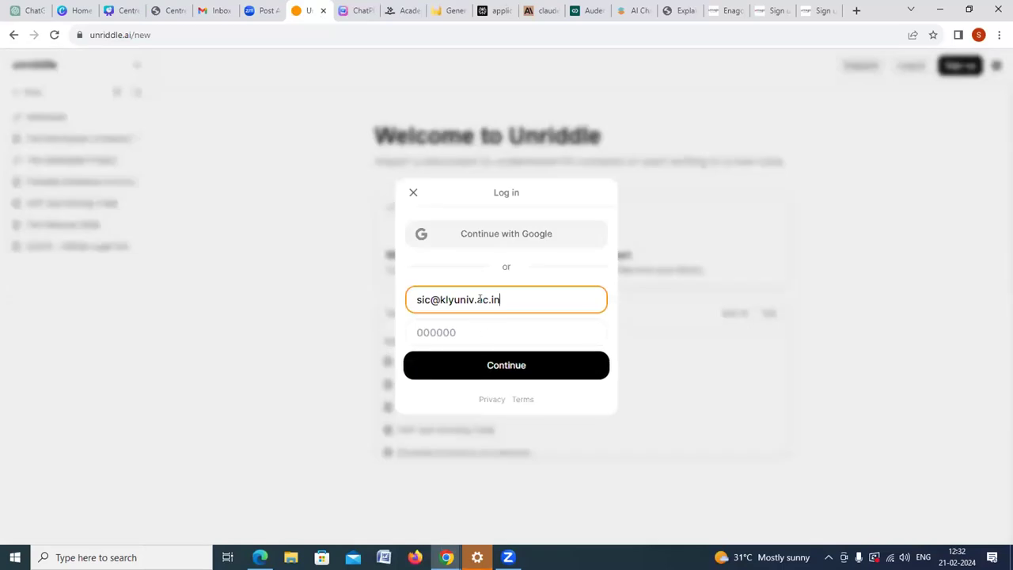
pyautogui.click(464, 331)
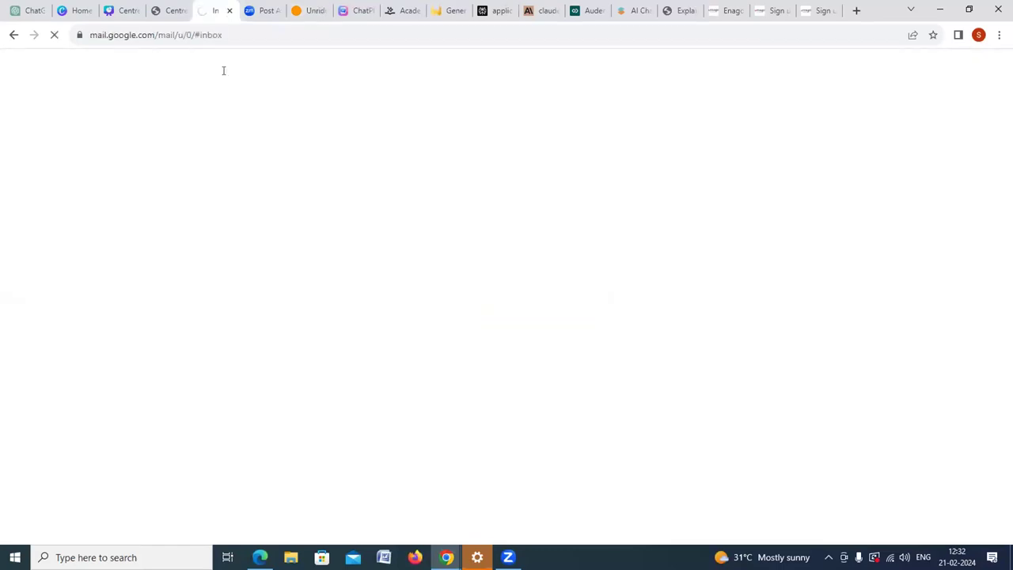
pyautogui.click(297, 10)
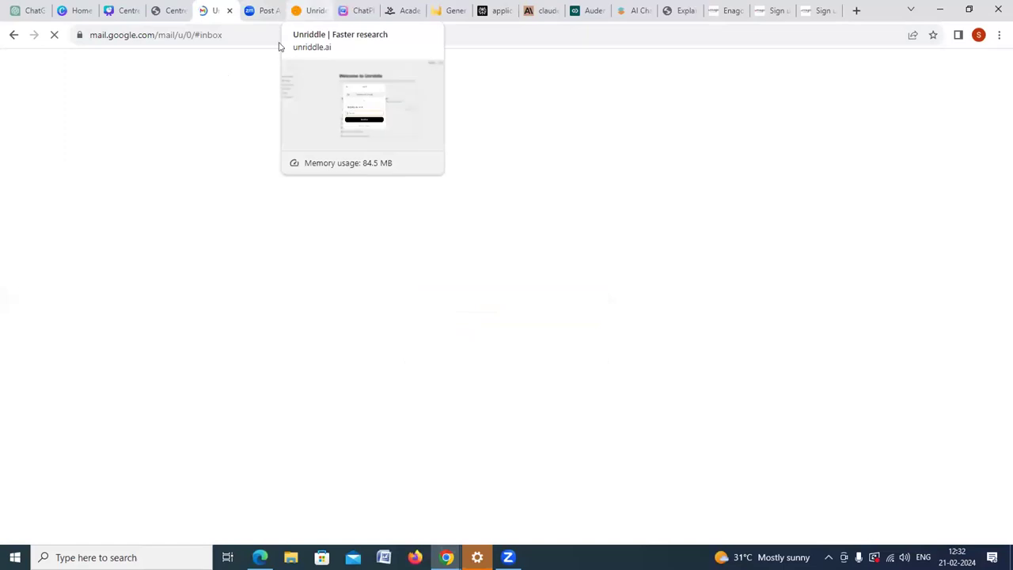
pyautogui.click(215, 13)
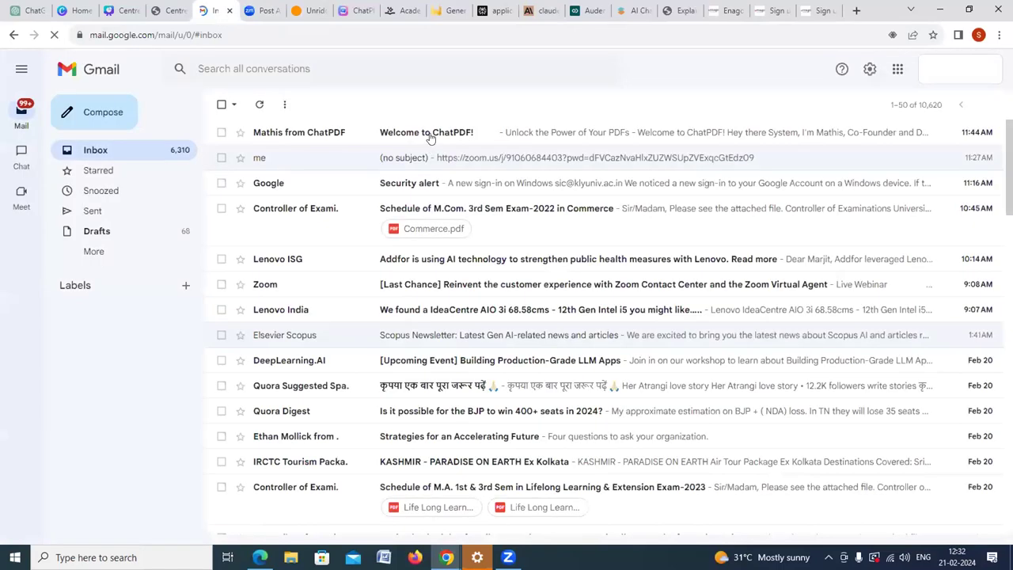
pyautogui.click(314, 10)
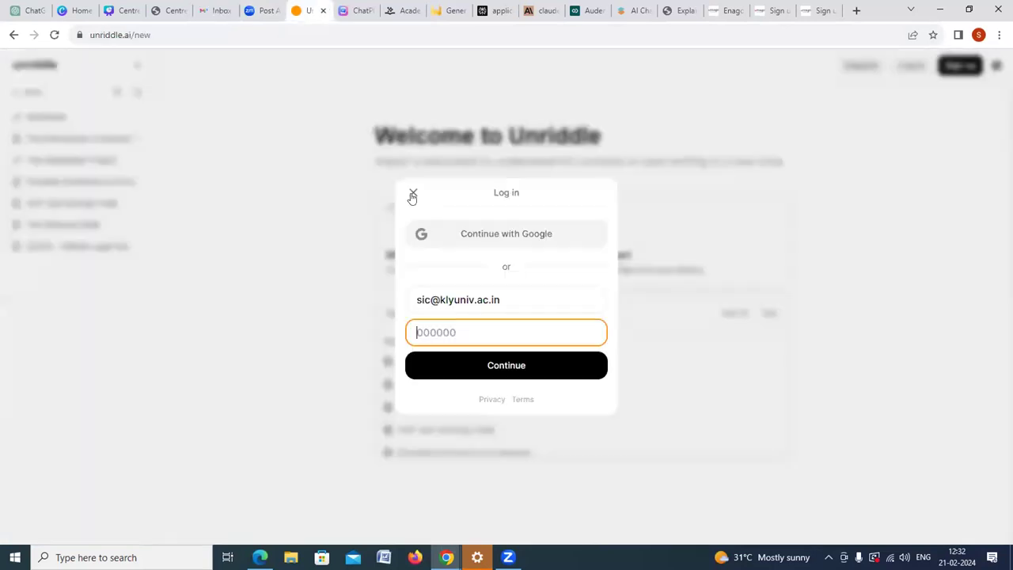
pyautogui.click(412, 194)
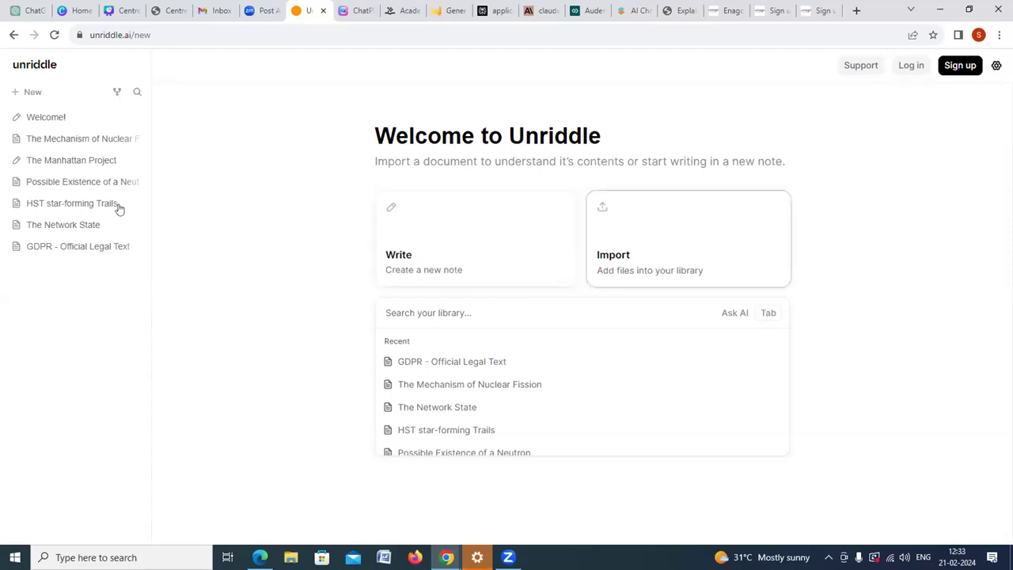
# Step: Open the GDPR - Official Legal Text and scroll through several of its pages
pyautogui.click(68, 142)
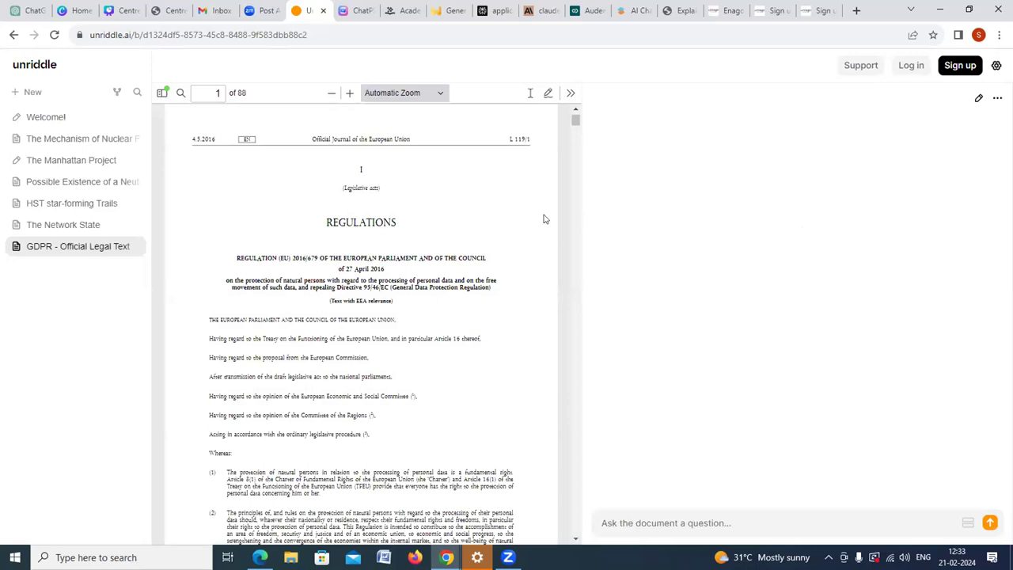
pyautogui.scroll(-10, 544, 218)
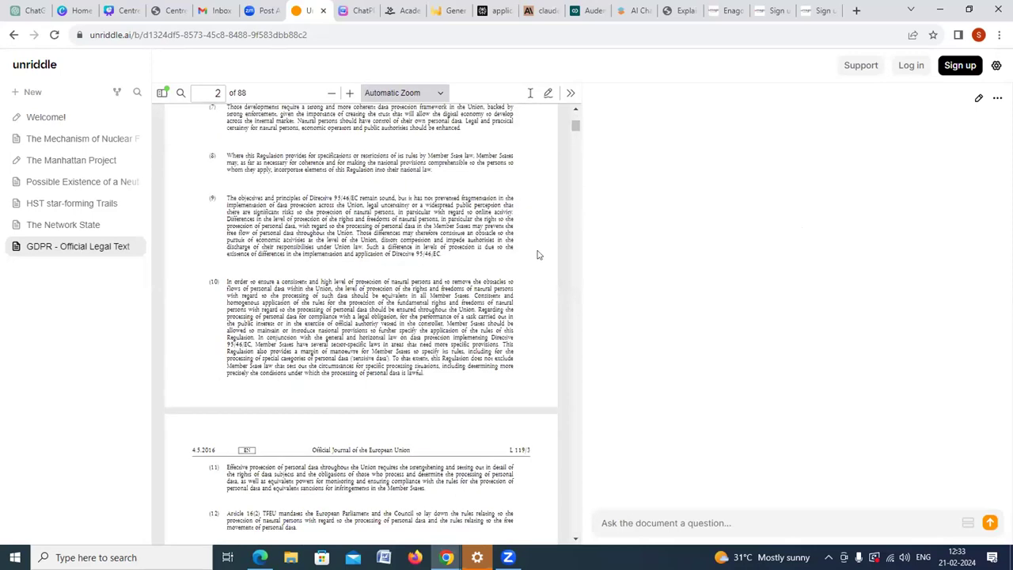
pyautogui.scroll(-20, 541, 256)
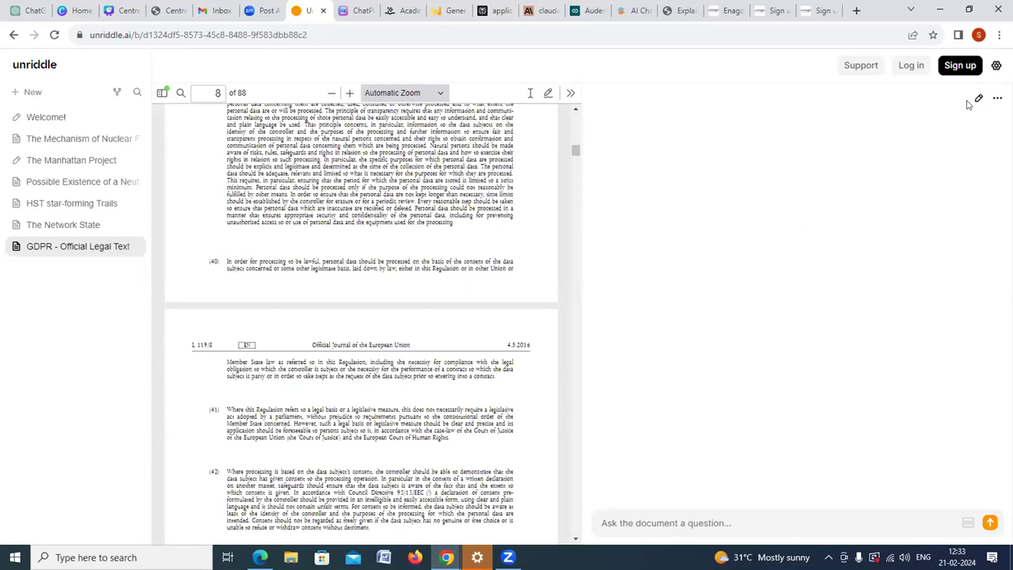
pyautogui.press('pagedown')
pyautogui.press('pagedown')
pyautogui.press('pagedown')
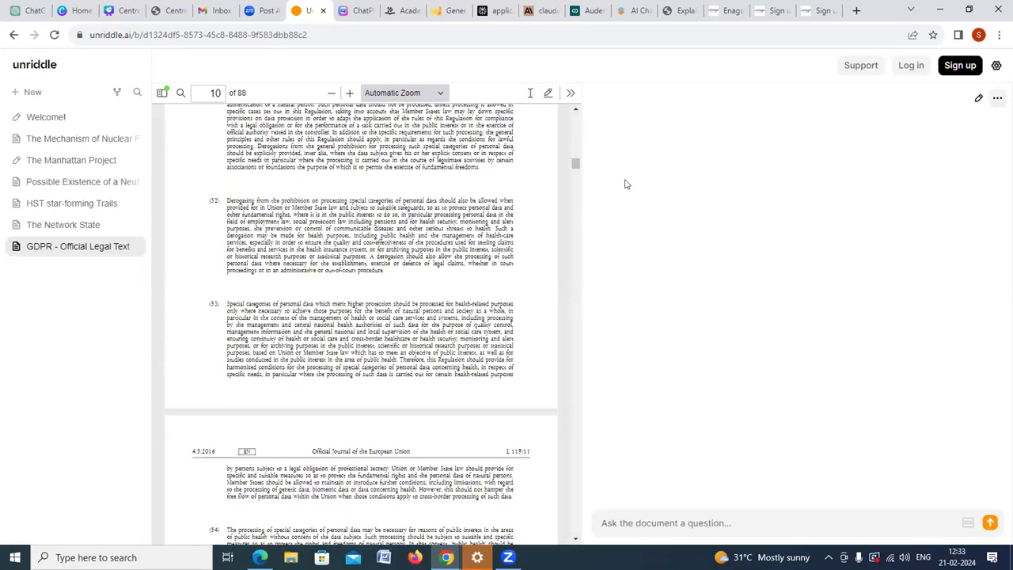
pyautogui.scroll(-20, 560, 218)
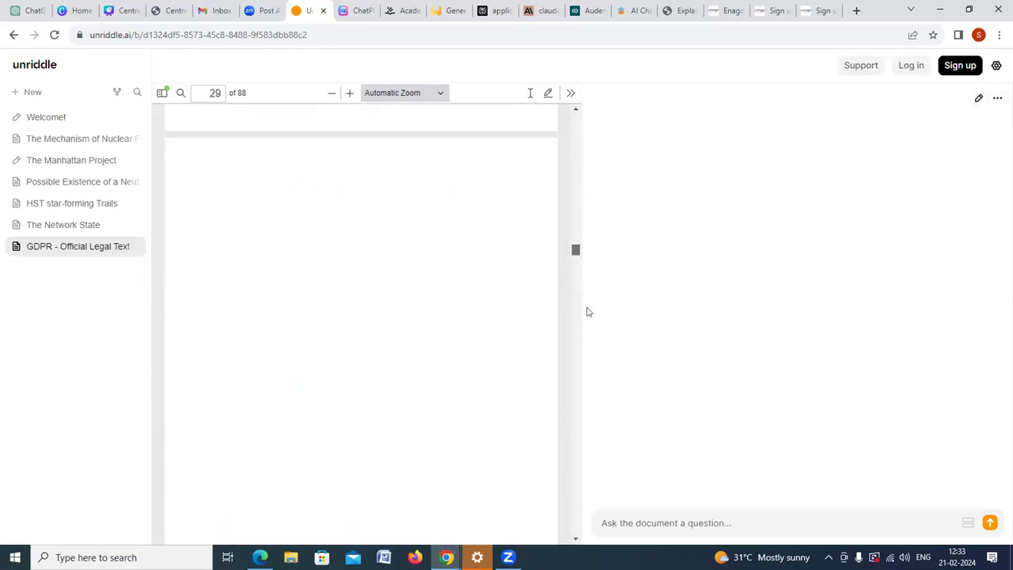
pyautogui.click(576, 384)
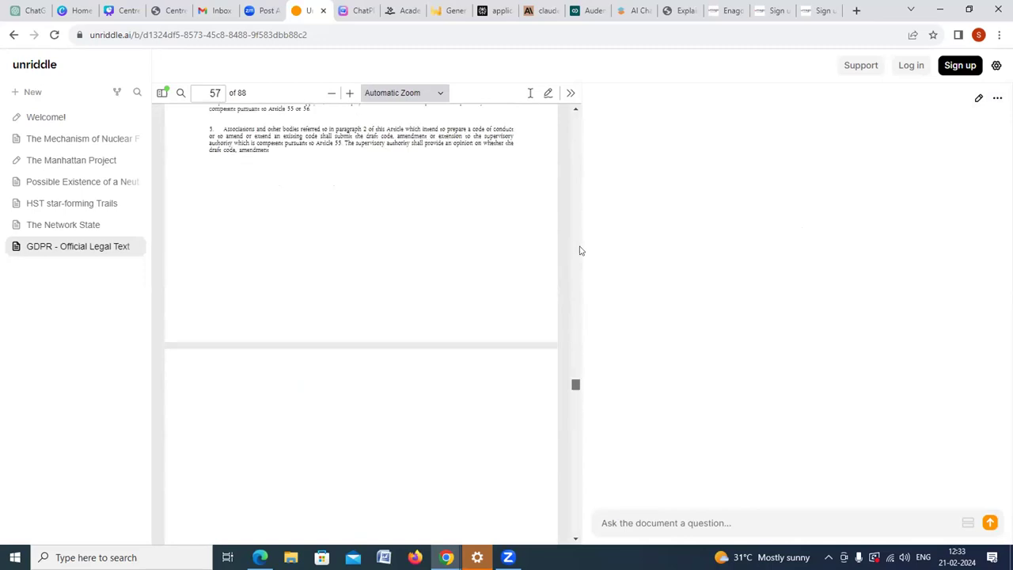
pyautogui.scroll(20, 567, 116)
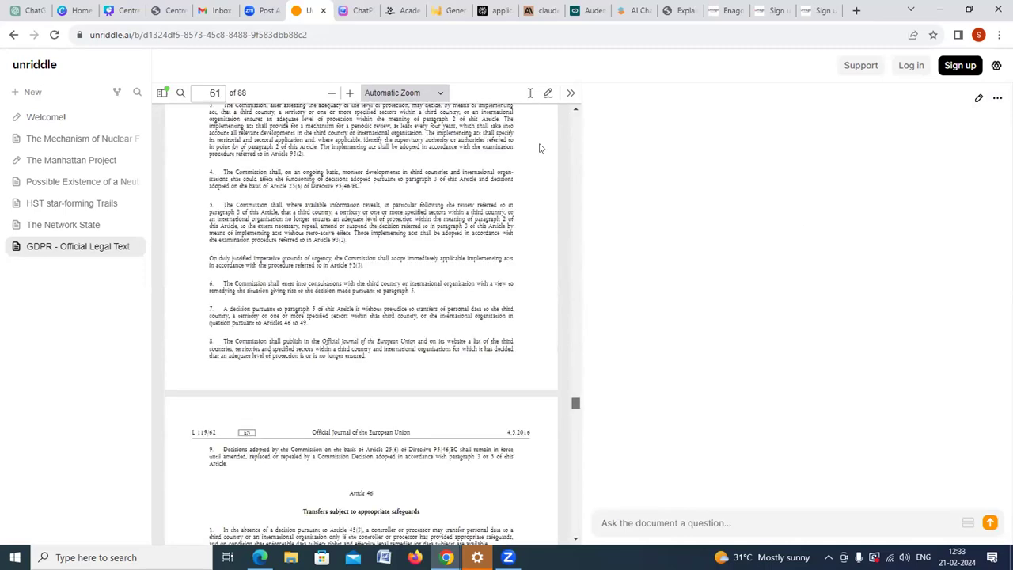
# Step: Jump back to the GDPR text's first page and start a new written note
pyautogui.press('Home')
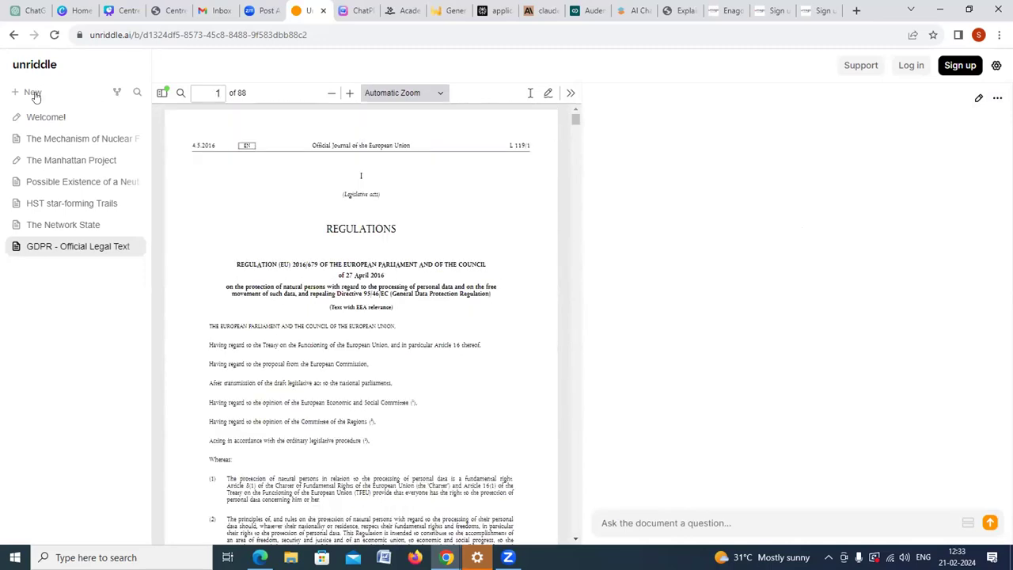
pyautogui.click(35, 93)
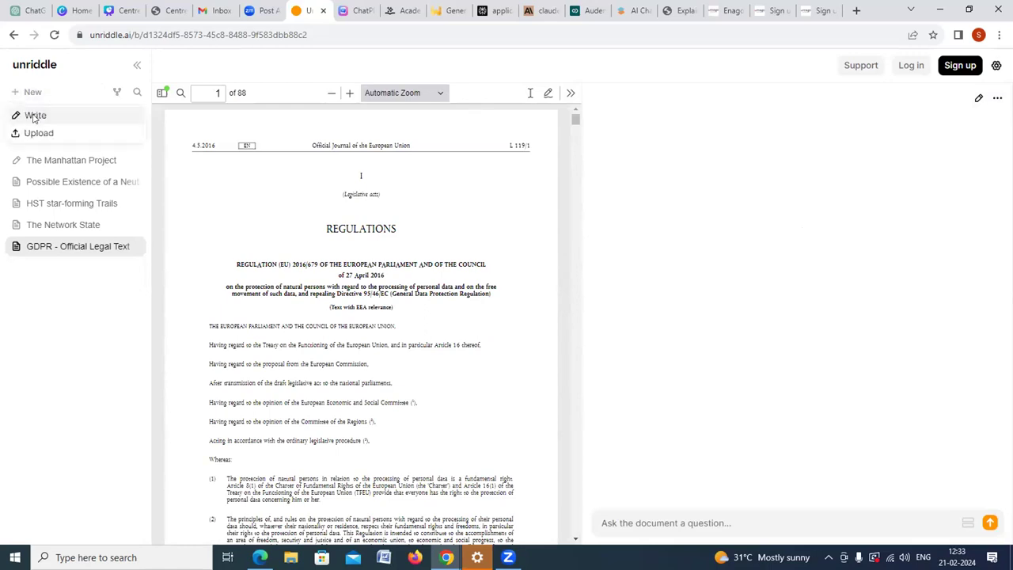
pyautogui.click(35, 116)
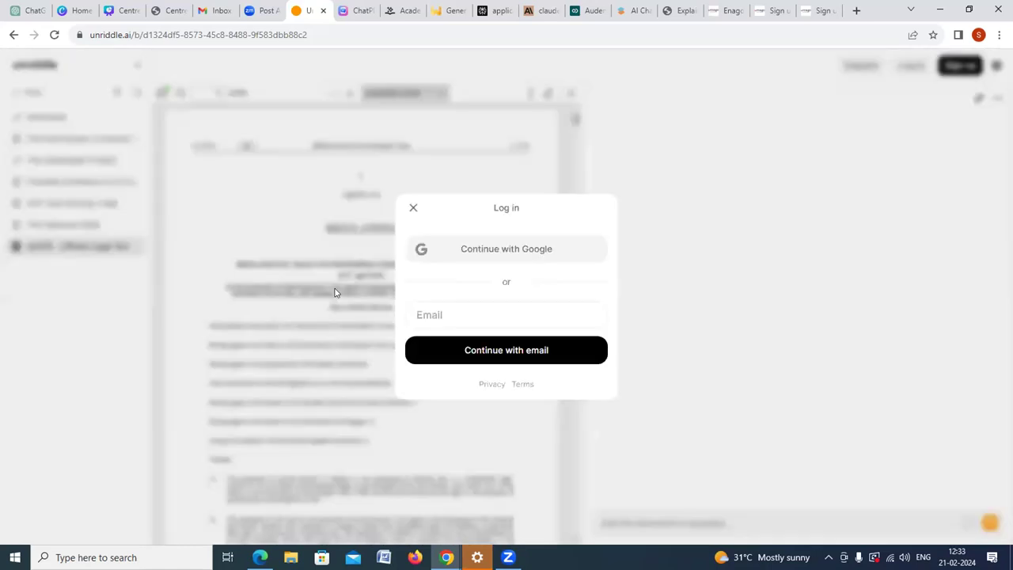
# Step: Log in by e-mail, entering the account's university e-mail address and requesting a code
pyautogui.click(491, 352)
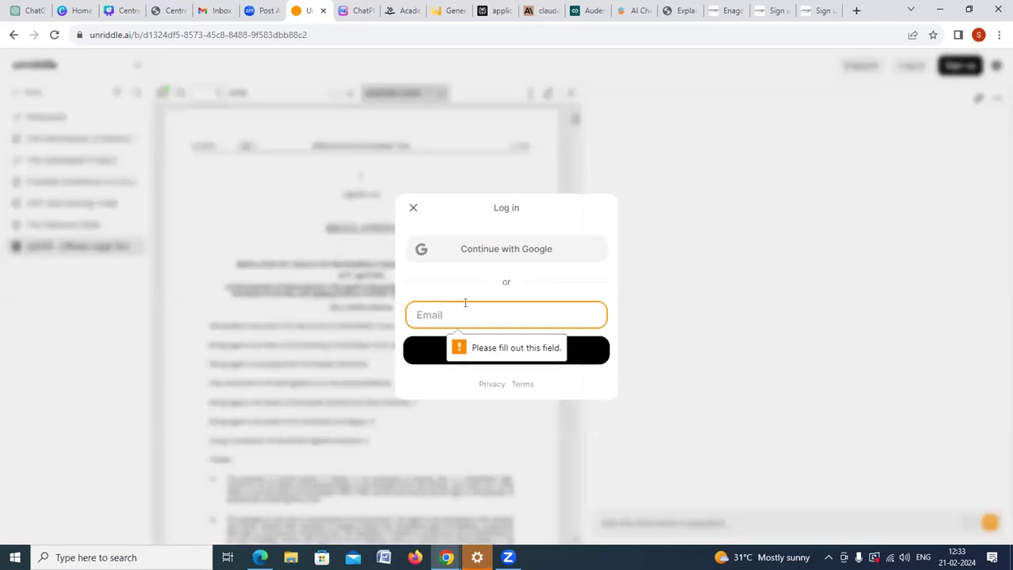
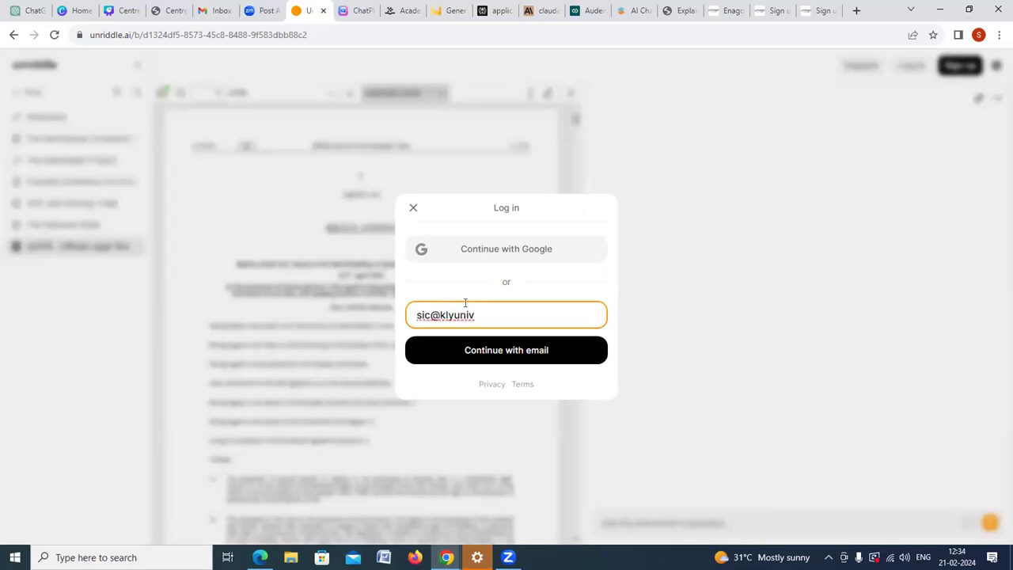
pyautogui.click(504, 350)
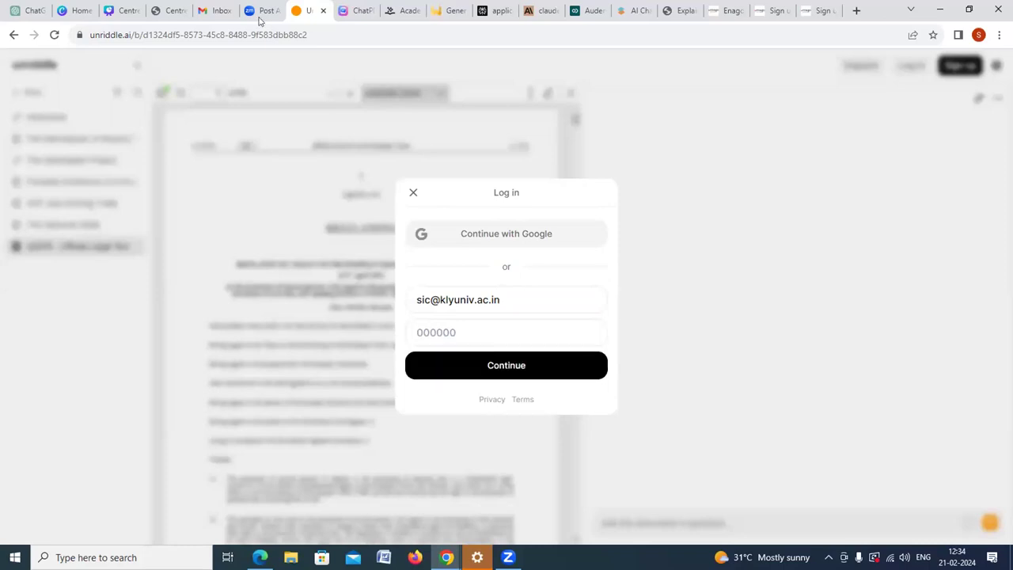
pyautogui.click(216, 10)
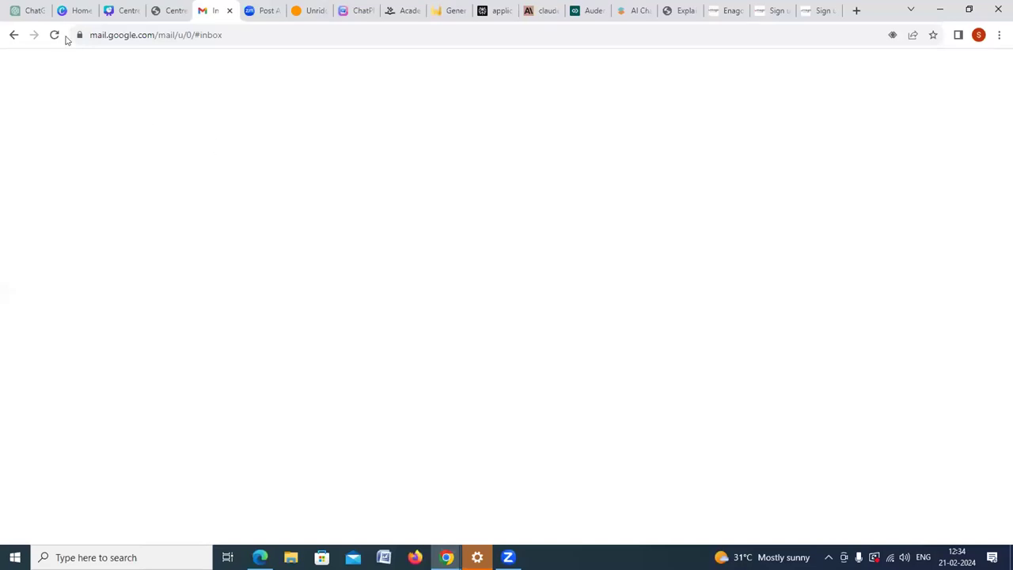
pyautogui.click(53, 36)
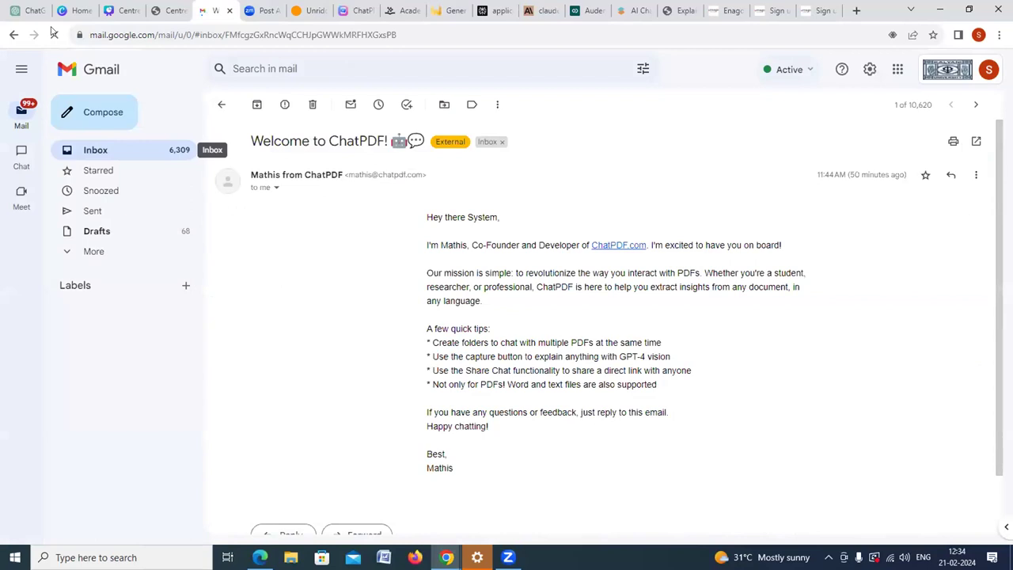
pyautogui.click(126, 73)
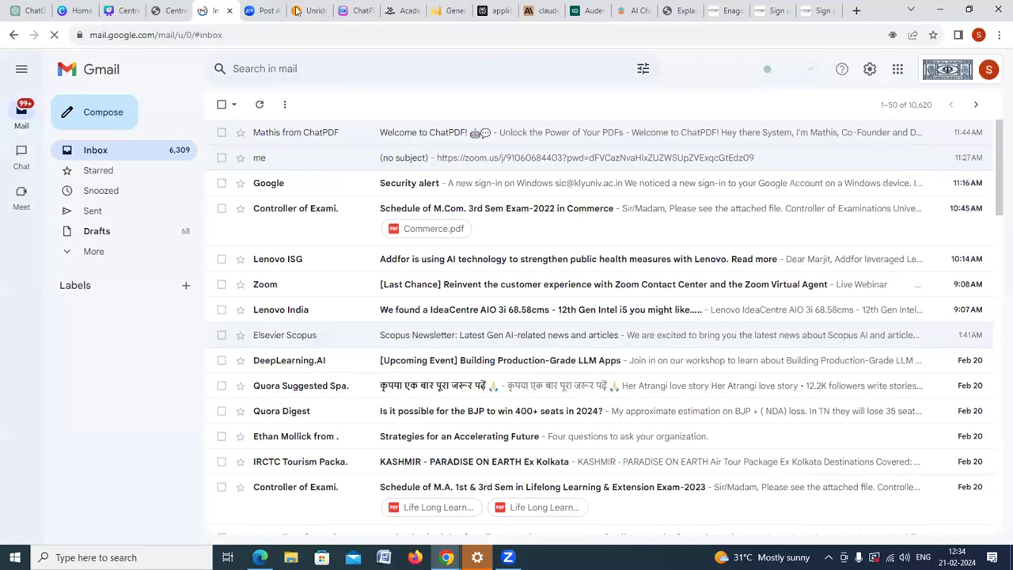
pyautogui.hotkey('ctrl', 'shift', 'Tab')
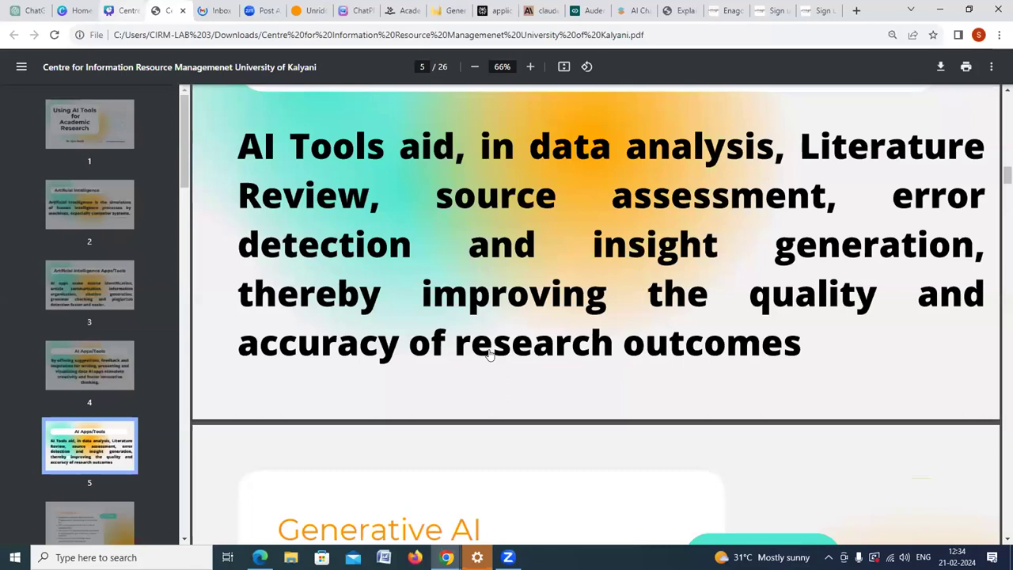
pyautogui.hotkey('ctrl', 'Tab')
pyautogui.hotkey('ctrl', 'Tab')
pyautogui.hotkey('ctrl', 'Tab')
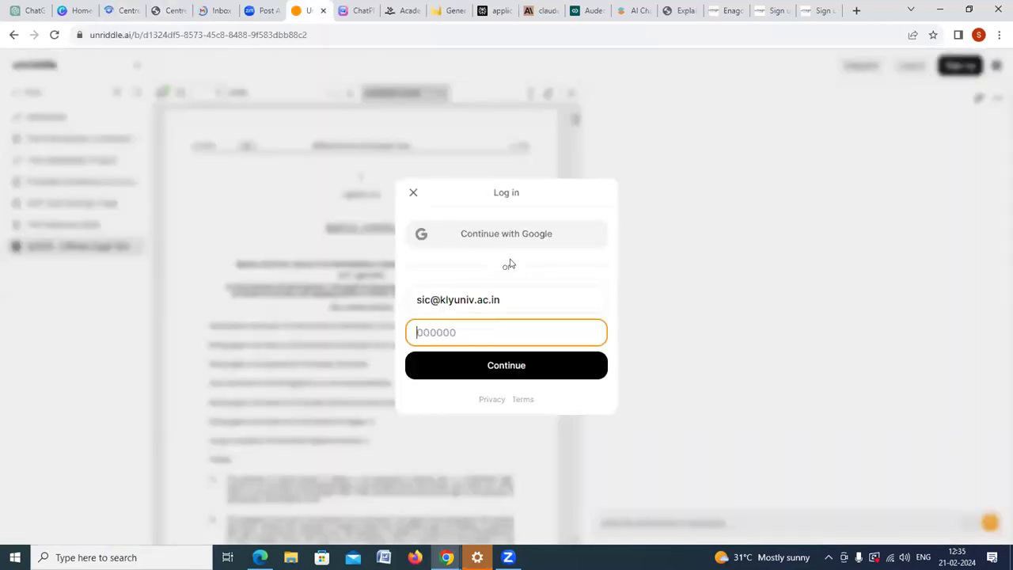
# Step: Sign in to Unriddle with Google, choosing the account and granting consent
pyautogui.click(507, 235)
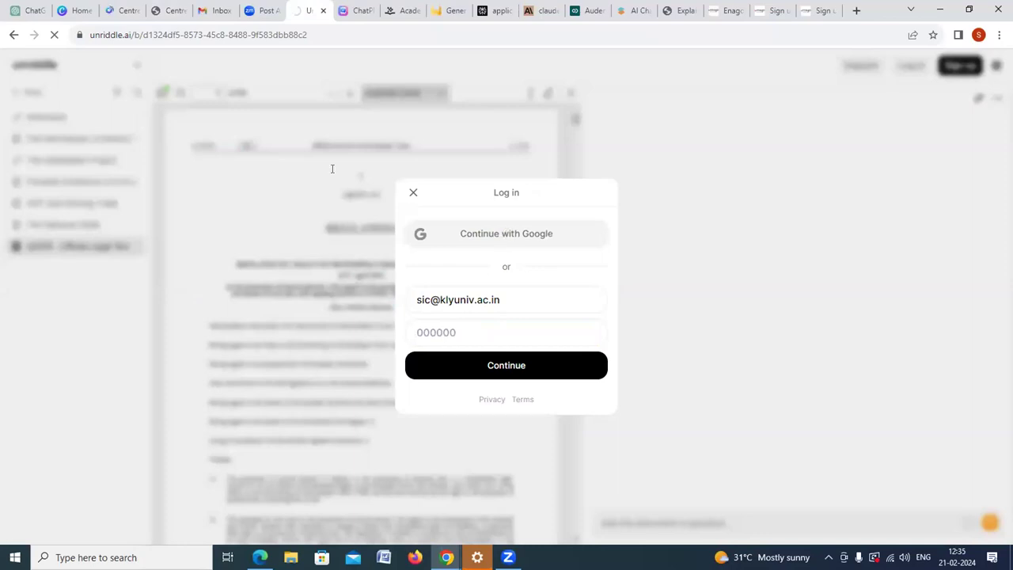
pyautogui.click(46, 103)
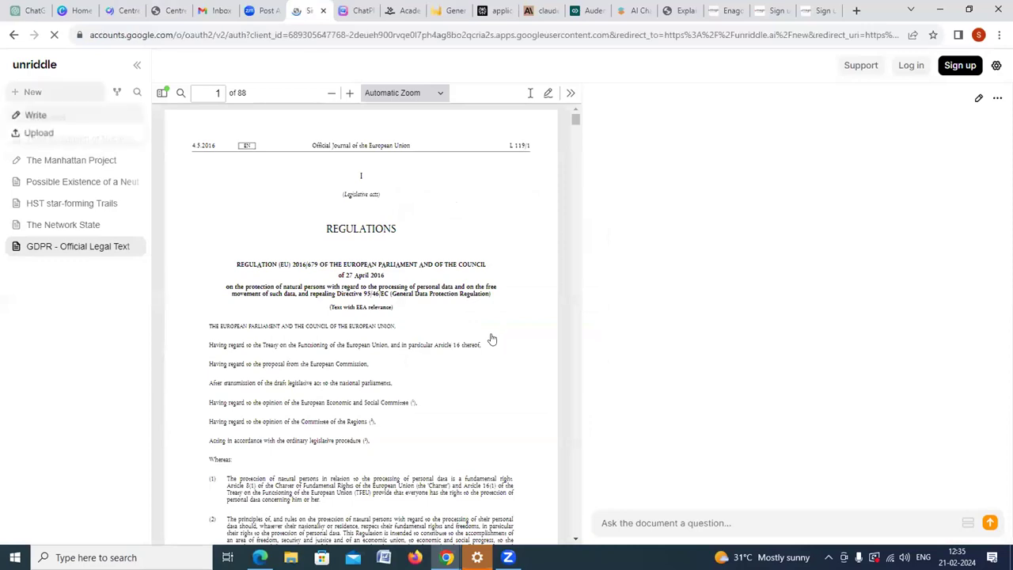
pyautogui.scroll(-2, 455, 379)
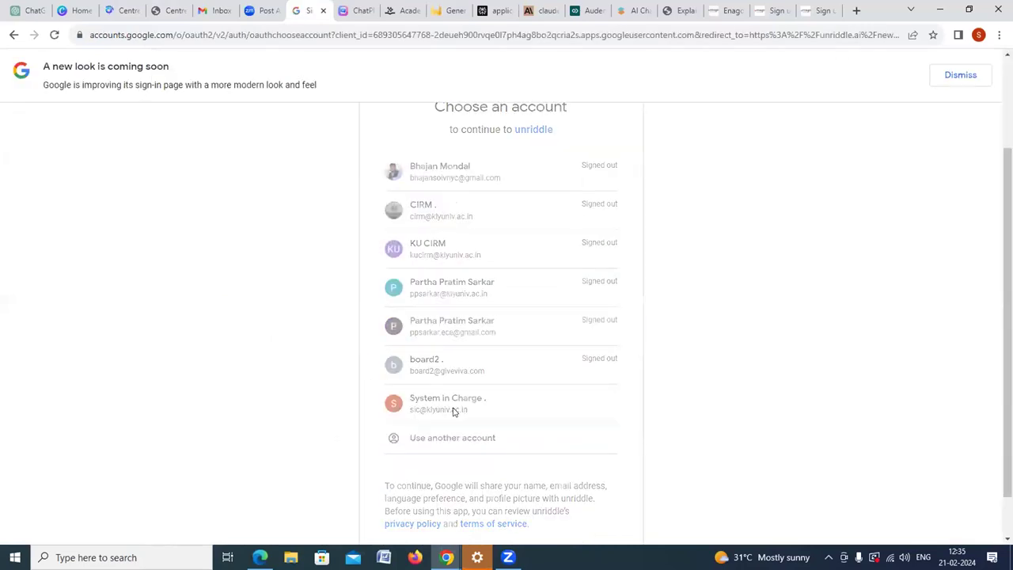
pyautogui.click(454, 411)
pyautogui.click(567, 388)
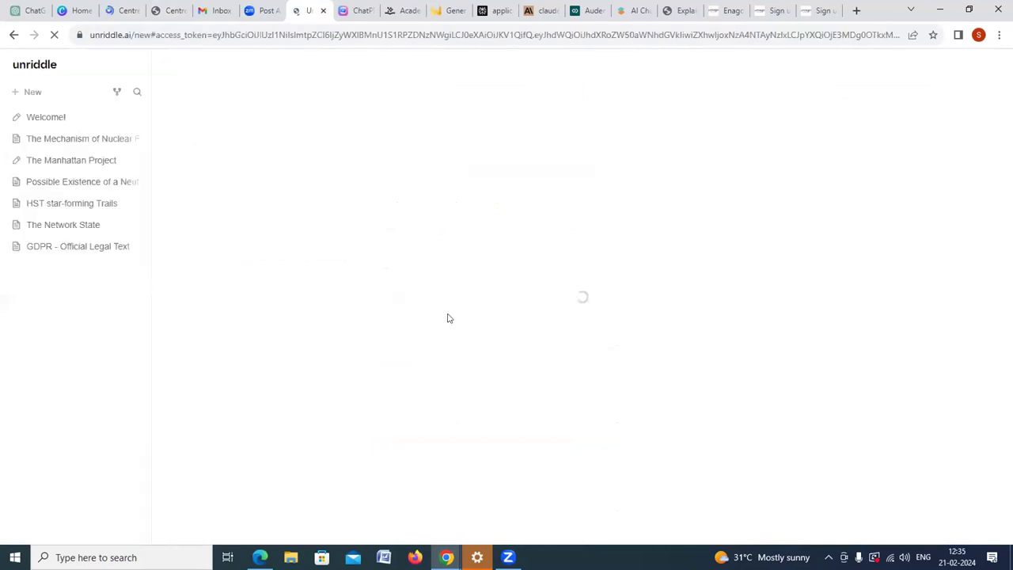
# Step: Skip the onboarding survey and create a new blank untitled note via New > Write
pyautogui.click(36, 99)
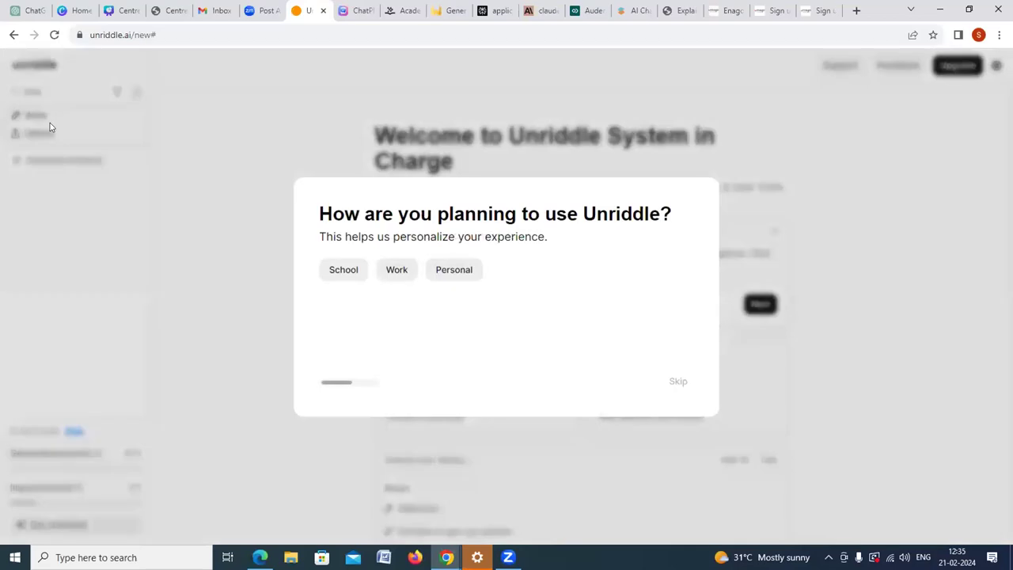
pyautogui.click(674, 383)
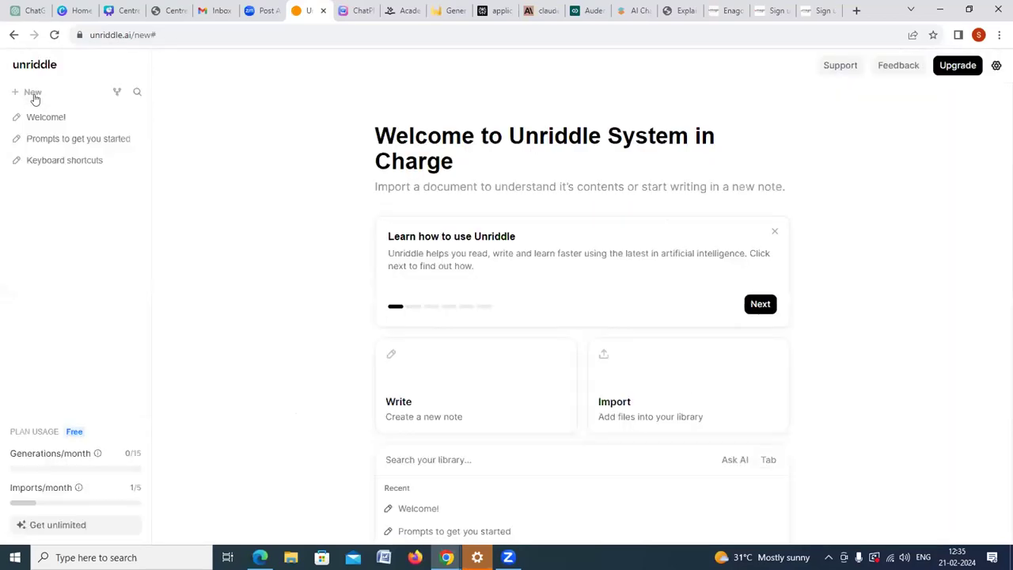
pyautogui.click(34, 98)
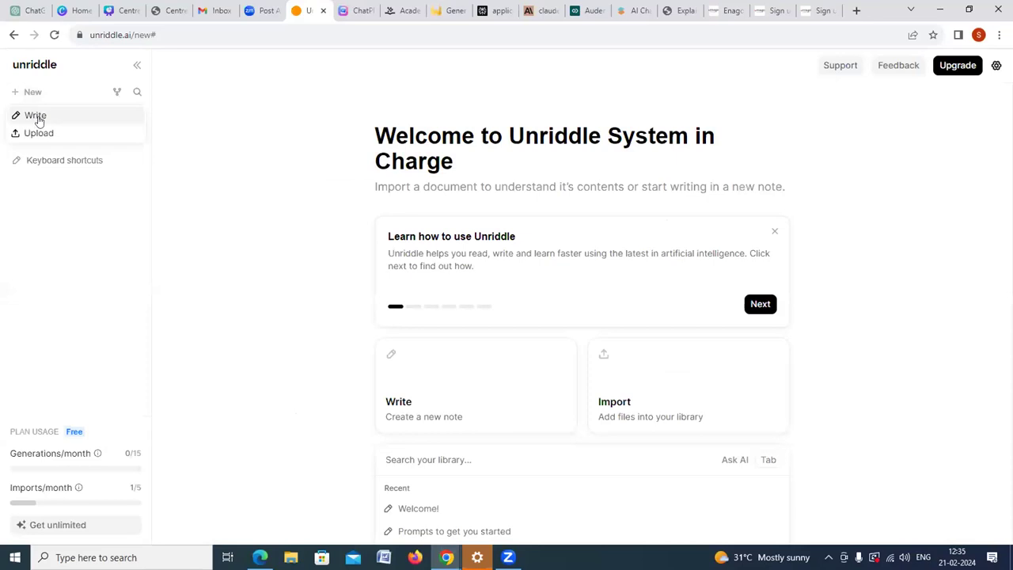
pyautogui.click(34, 117)
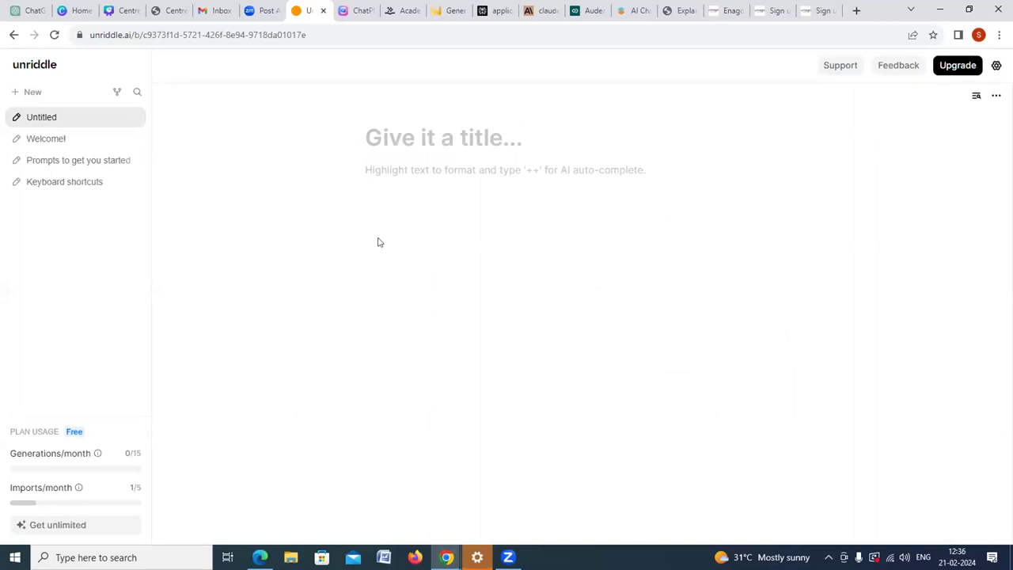
# Step: Title the note 'OER' and generate an AI paragraph on 'Open educational resources' with ++
pyautogui.write('O')
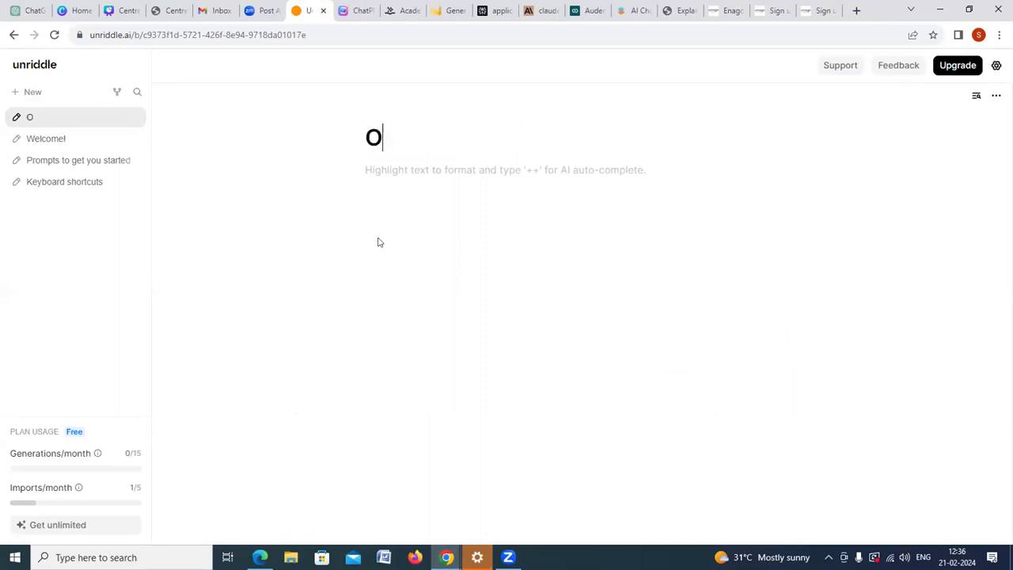
pyautogui.write('ER')
pyautogui.click(407, 165)
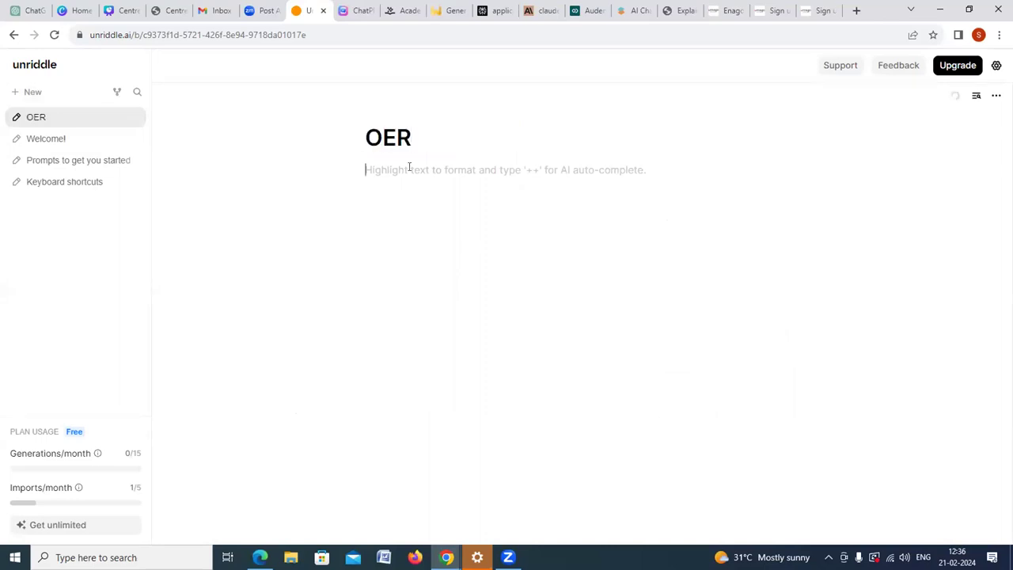
pyautogui.write('Op')
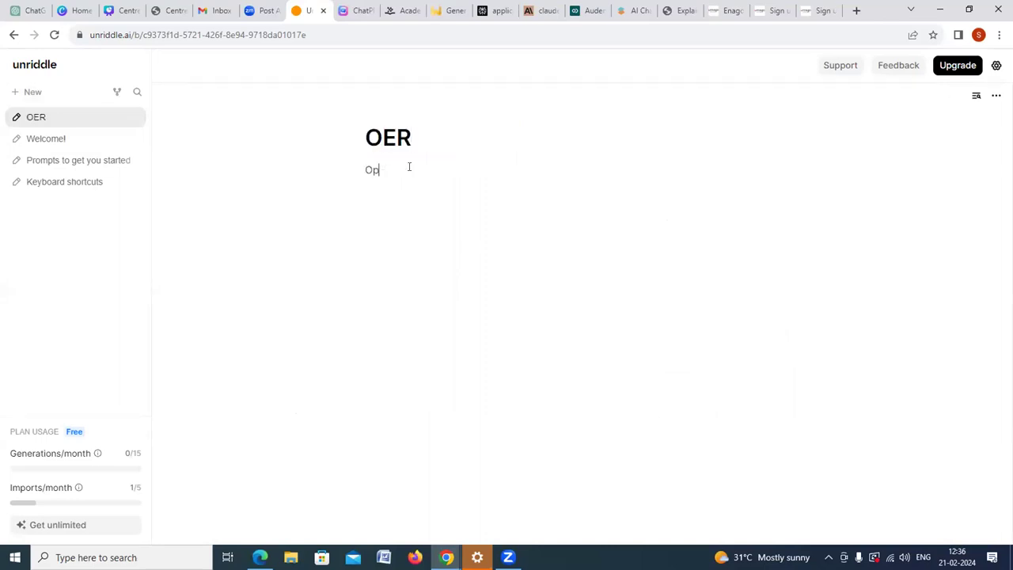
pyautogui.write('en educational resources')
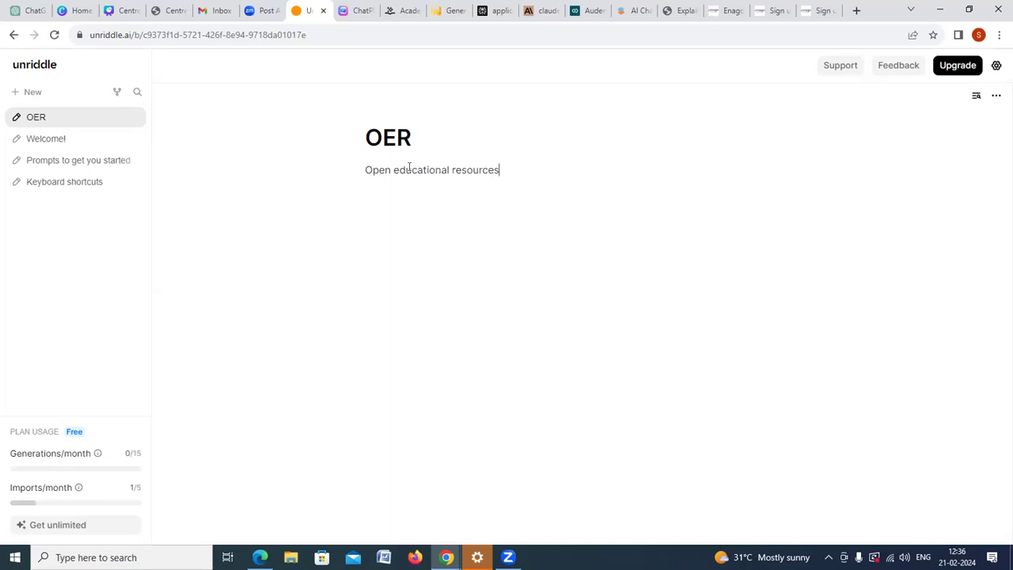
pyautogui.write('++')
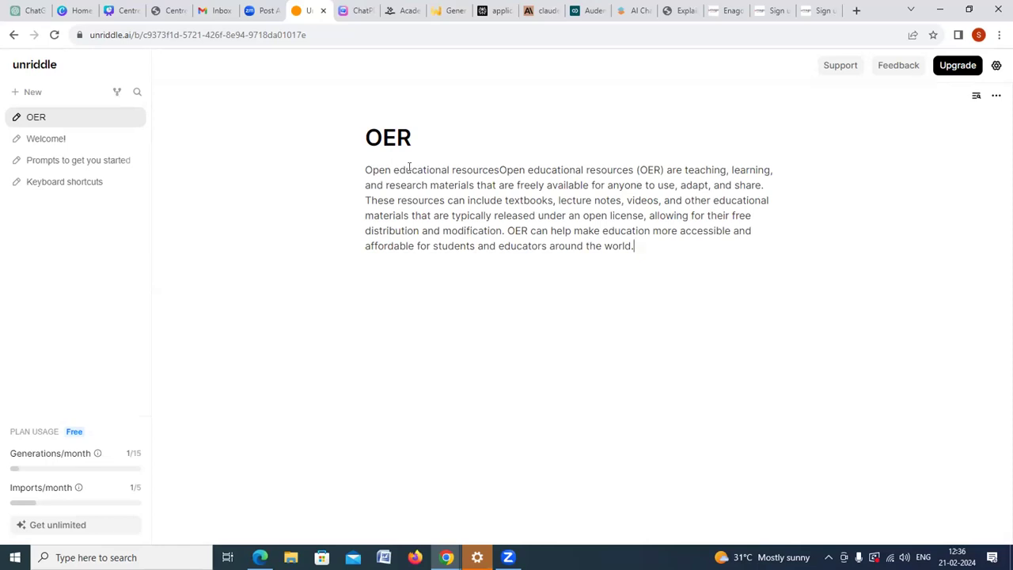
pyautogui.click(47, 95)
# Step: Create a note titled 'blockchain' with an AI-written paragraph on 'Blockchain Technology'
pyautogui.click(40, 117)
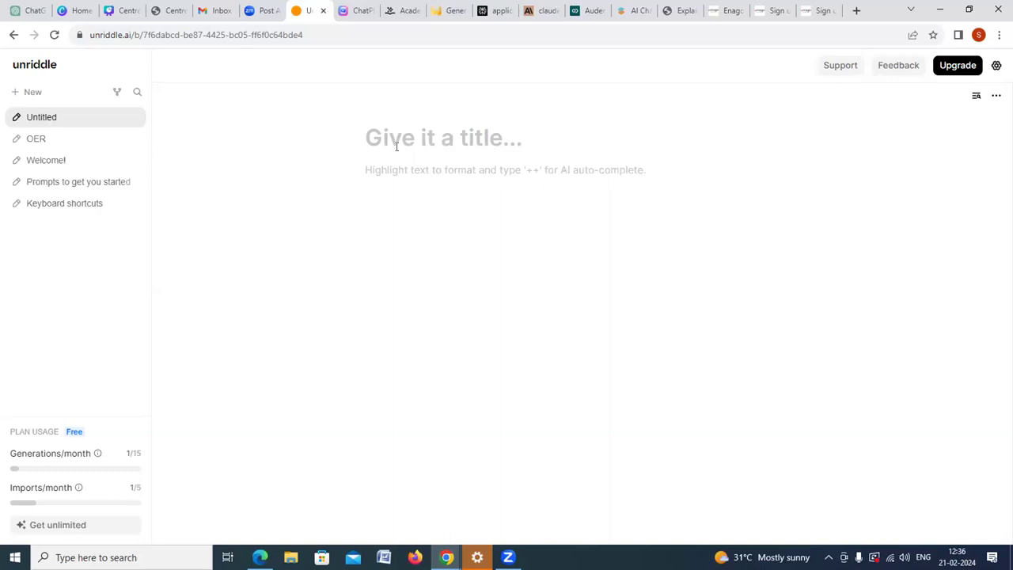
pyautogui.write('bloc')
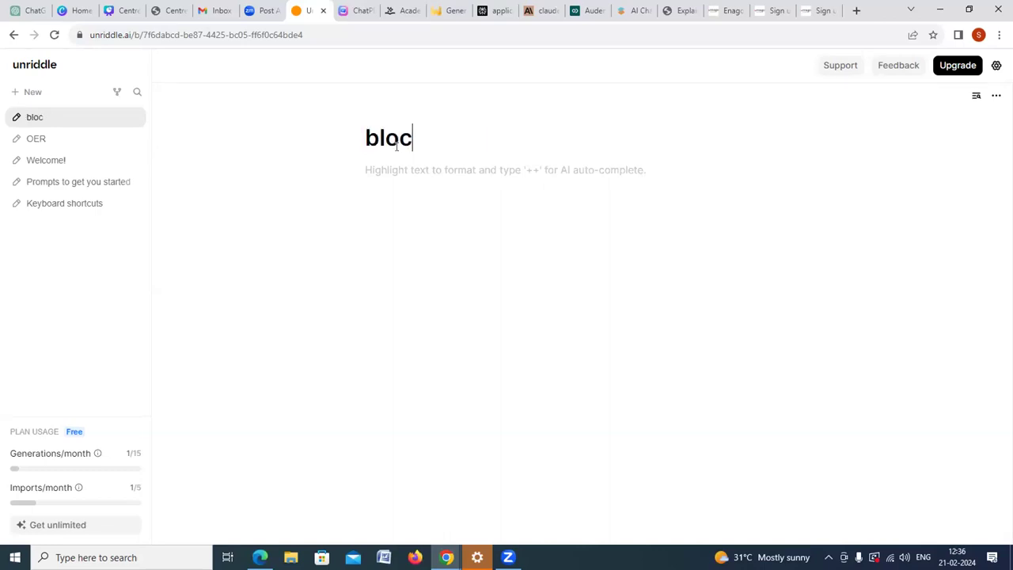
pyautogui.write('kchain')
pyautogui.press('Return')
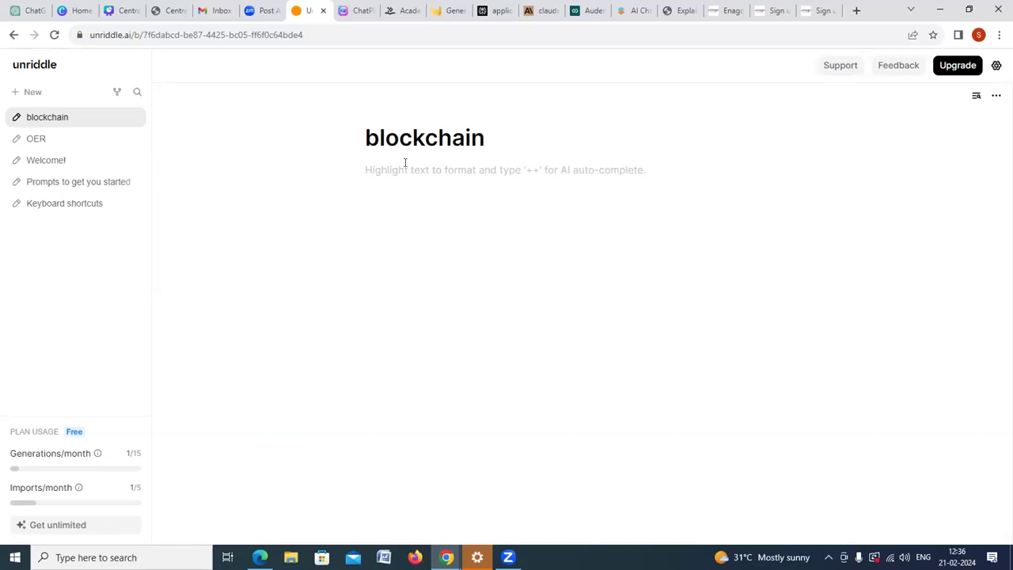
pyautogui.write('B')
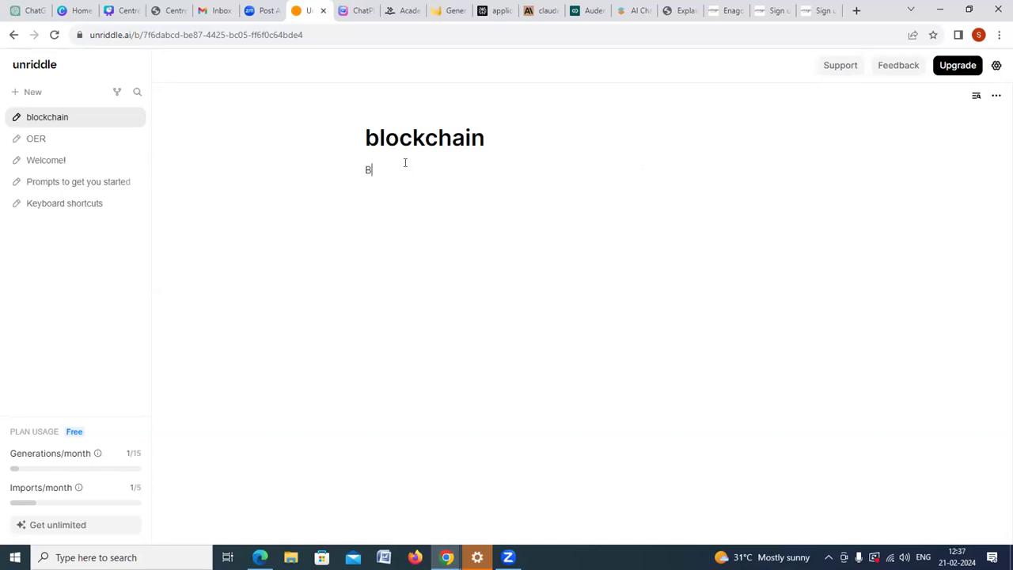
pyautogui.write('lockchain Technology')
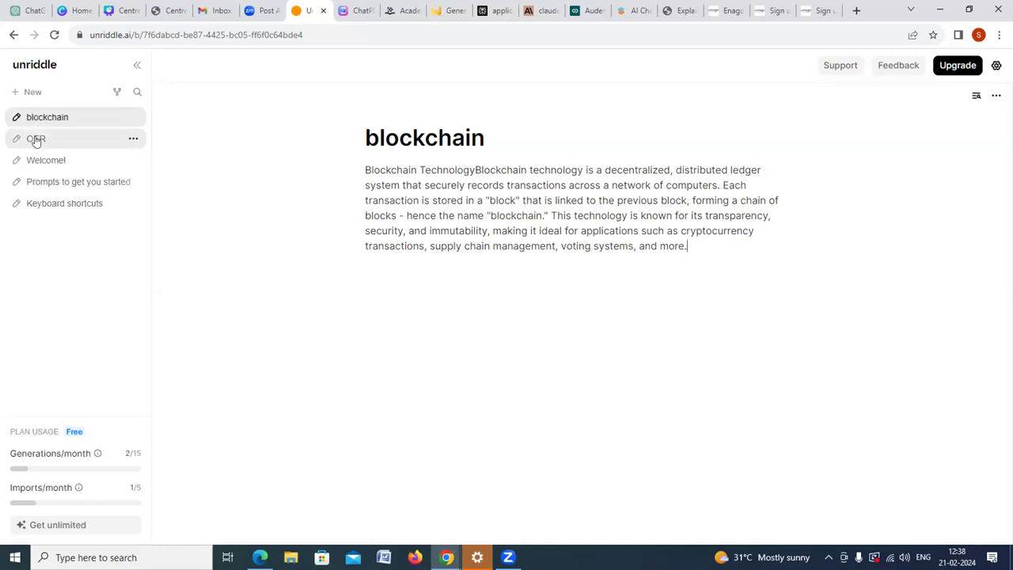
pyautogui.click(36, 139)
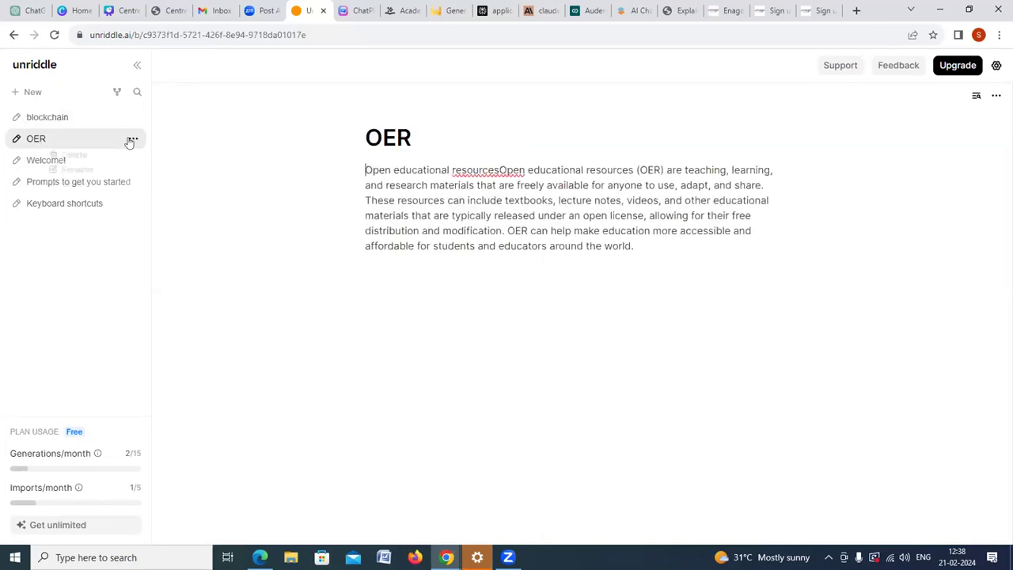
# Step: Link 'Open educational resources (OER)' to a reference note, then select the paragraph for AI editing
pyautogui.click(131, 140)
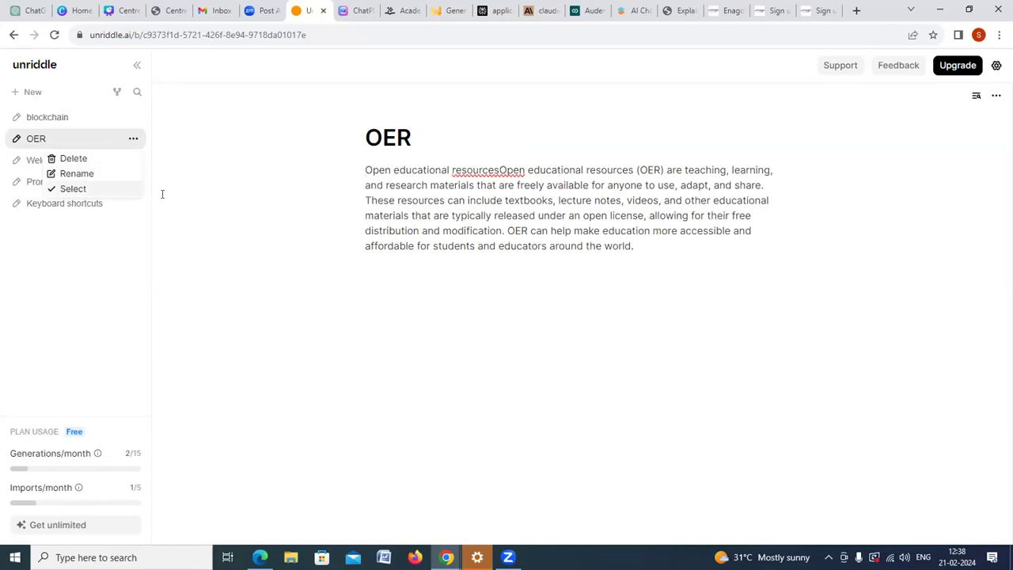
pyautogui.click(498, 168)
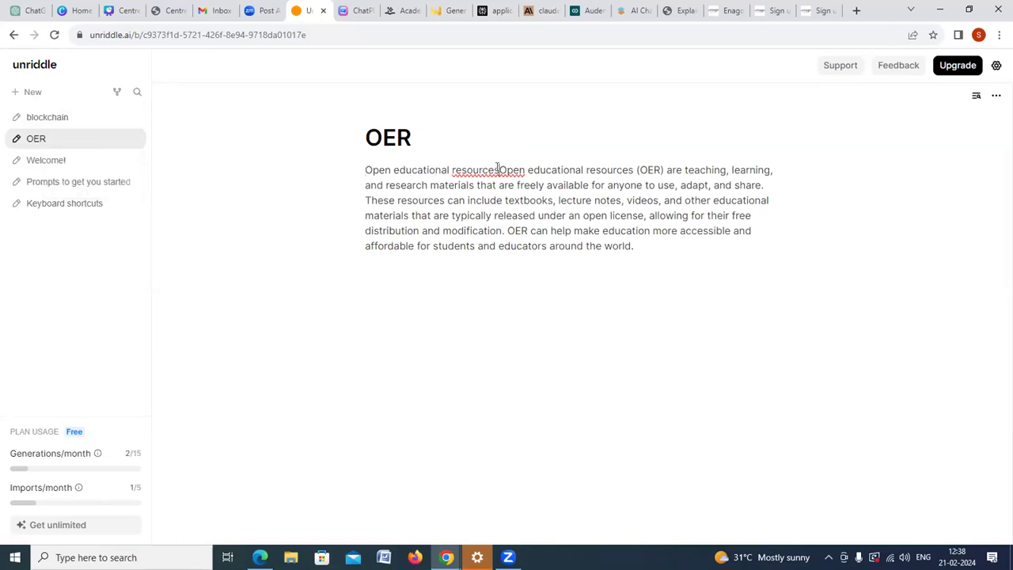
pyautogui.moveTo(501, 170); pyautogui.dragTo(634, 260)
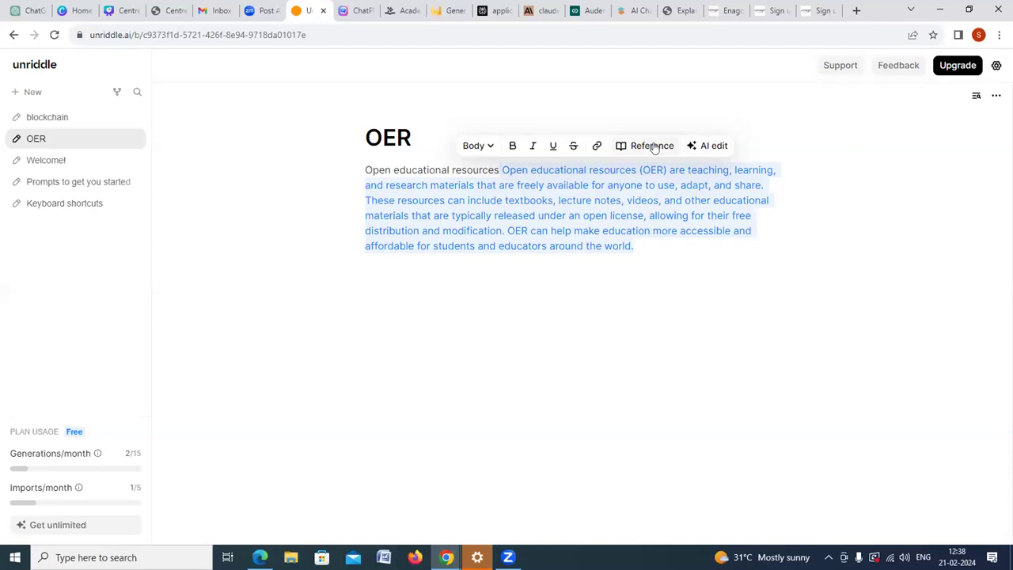
pyautogui.click(653, 146)
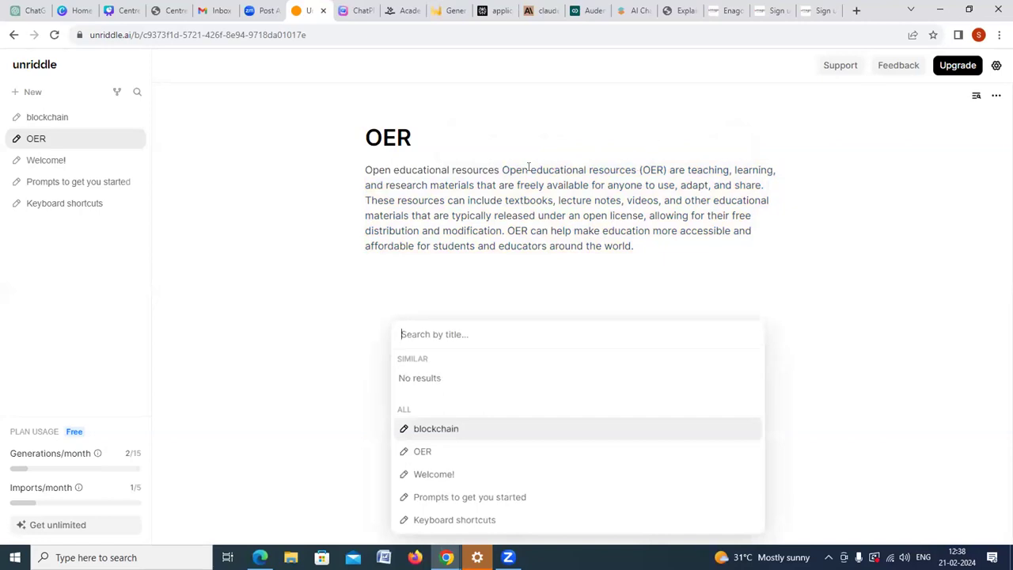
pyautogui.moveTo(502, 170); pyautogui.dragTo(669, 166)
pyautogui.press('Escape')
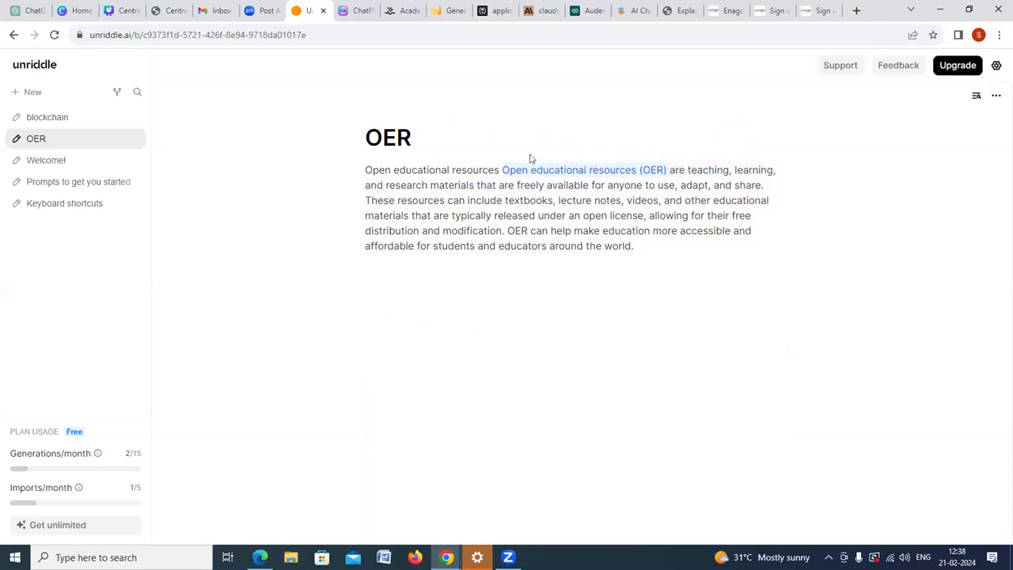
pyautogui.keyDown('shift'); pyautogui.click(634, 246); pyautogui.keyUp('shift')
pyautogui.click(713, 147)
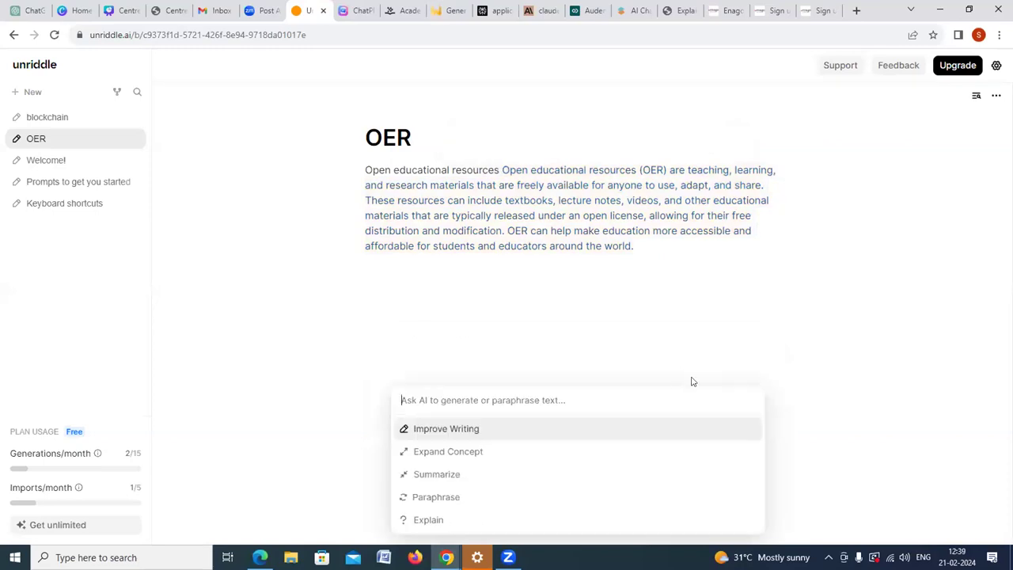
# Step: Summarize the selected OER paragraph with AI edit, then discard the summary, keeping the original text
pyautogui.press('Escape')
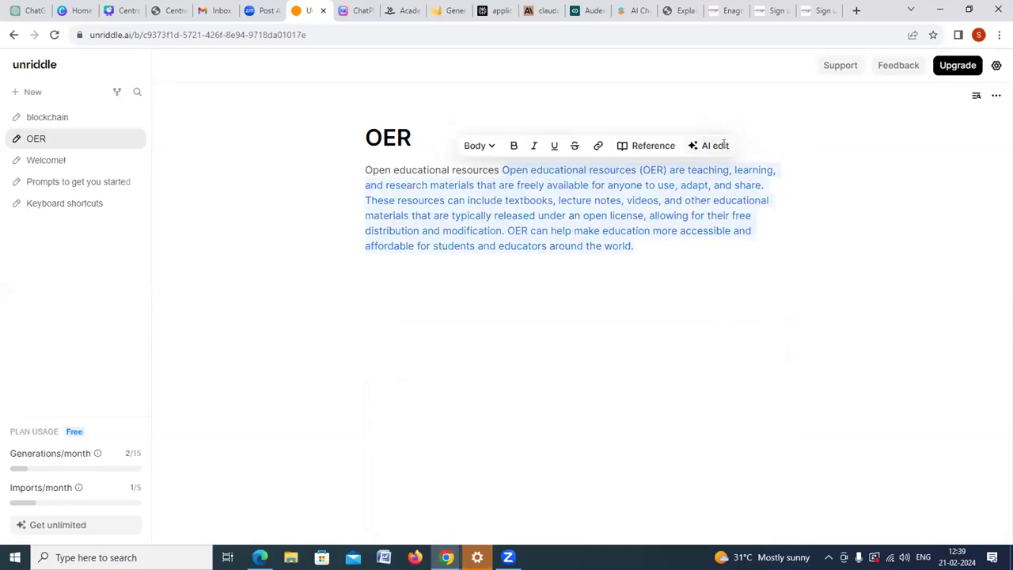
pyautogui.click(715, 146)
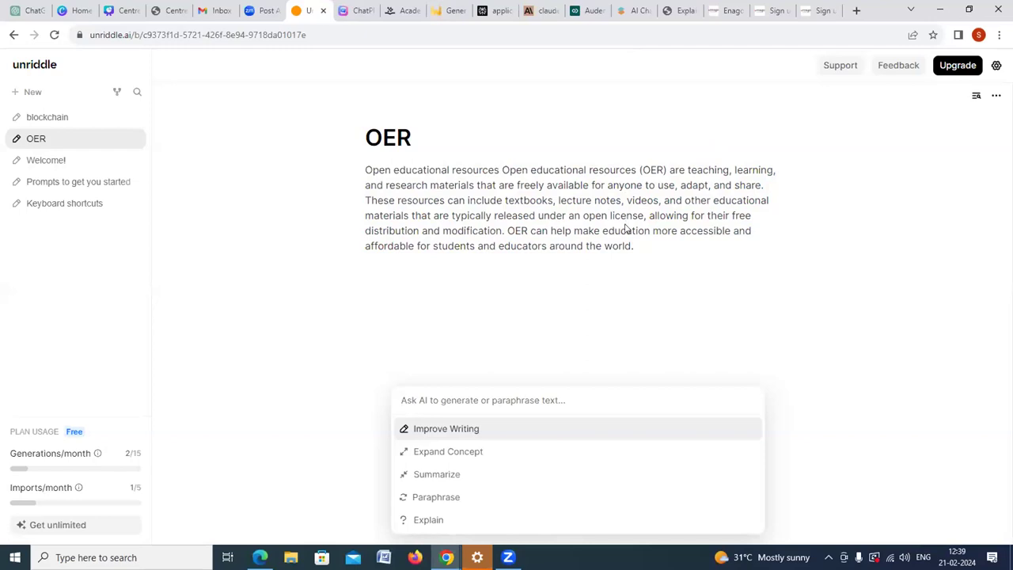
pyautogui.click(441, 479)
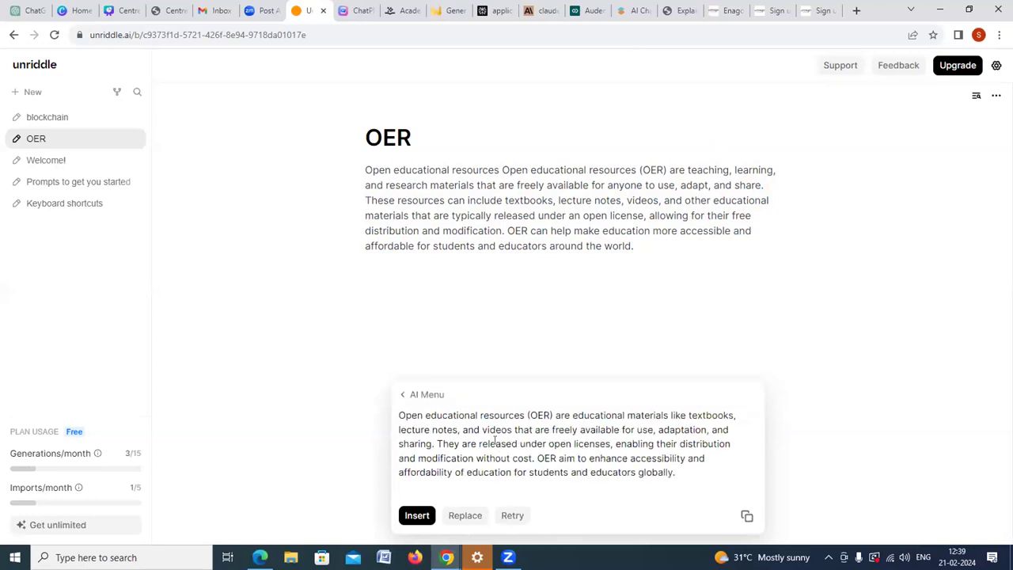
pyautogui.moveTo(365, 170); pyautogui.dragTo(647, 251)
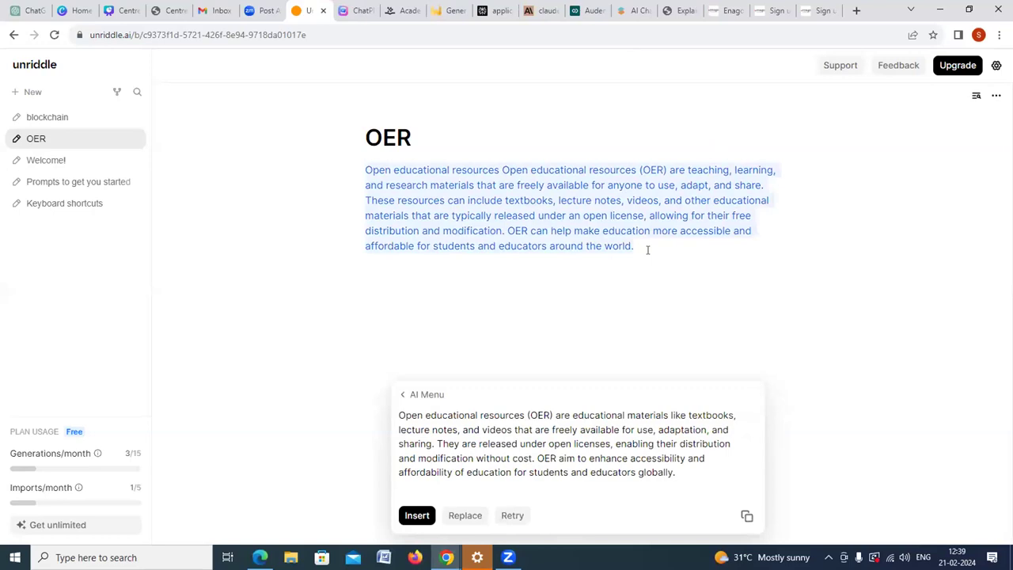
pyautogui.press('Escape')
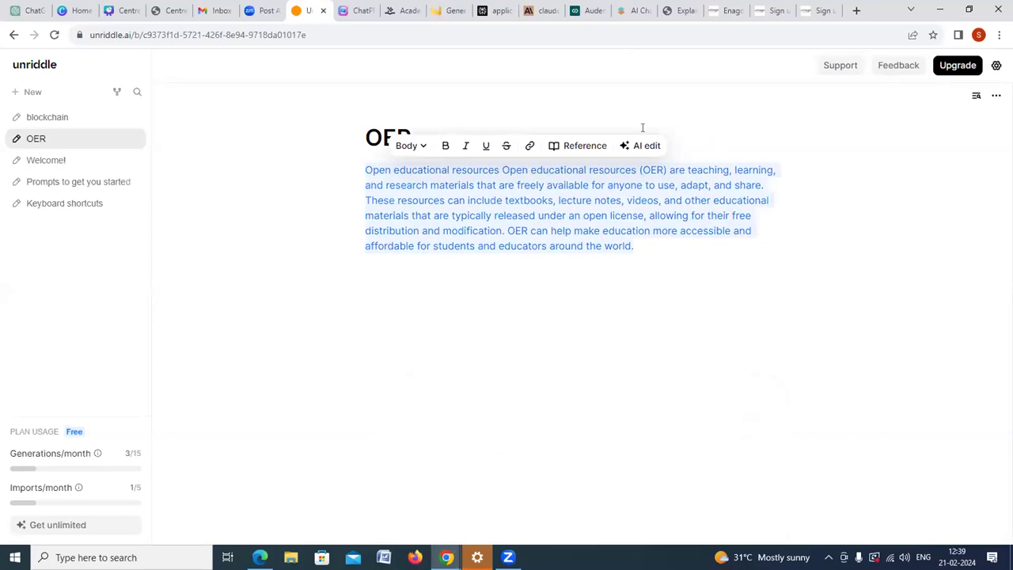
# Step: Reselect the OER definition and generate an AI Paraphrase of it
pyautogui.click(501, 166)
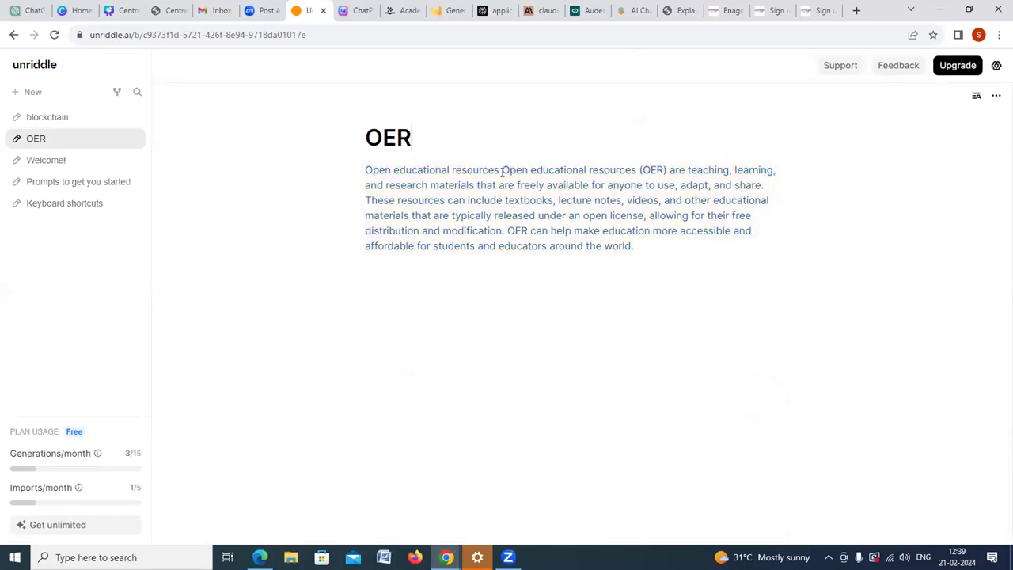
pyautogui.moveTo(656, 251); pyautogui.dragTo(656, 251)
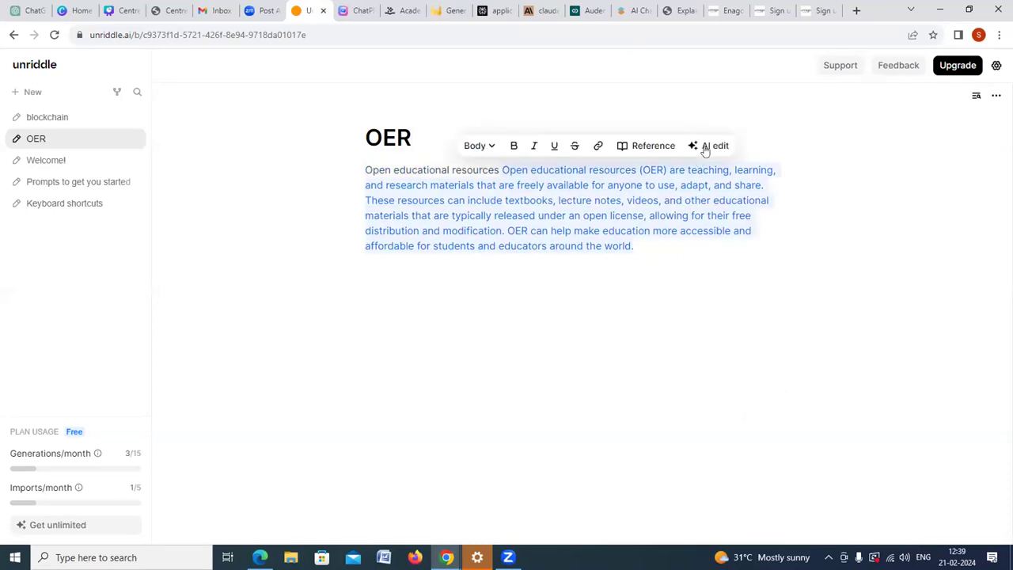
pyautogui.click(705, 148)
pyautogui.press('Down')
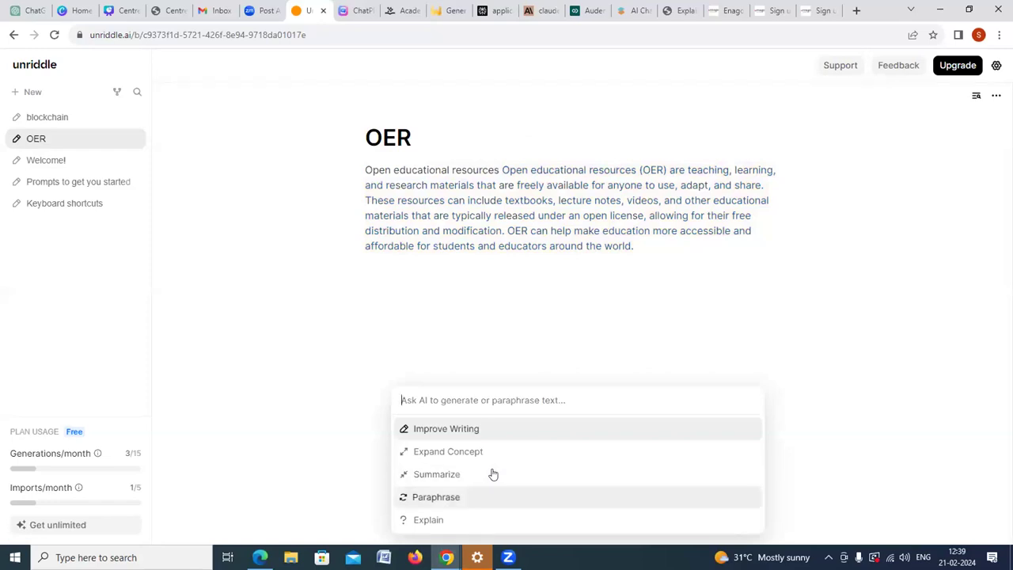
pyautogui.press('Return')
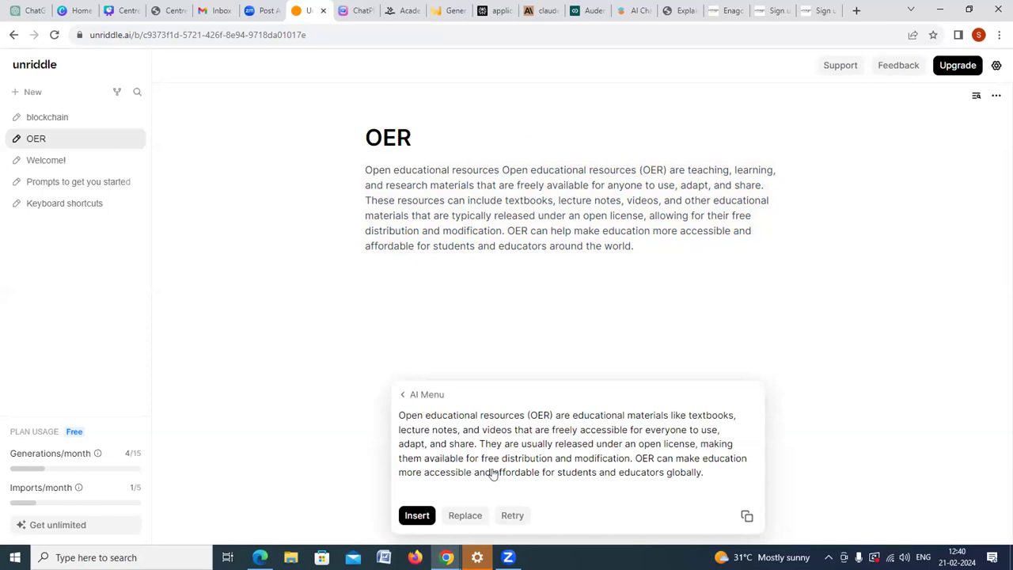
# Step: Go to New > Upload and open Select files, then cancel the Open dialog without choosing a file
pyautogui.click(37, 94)
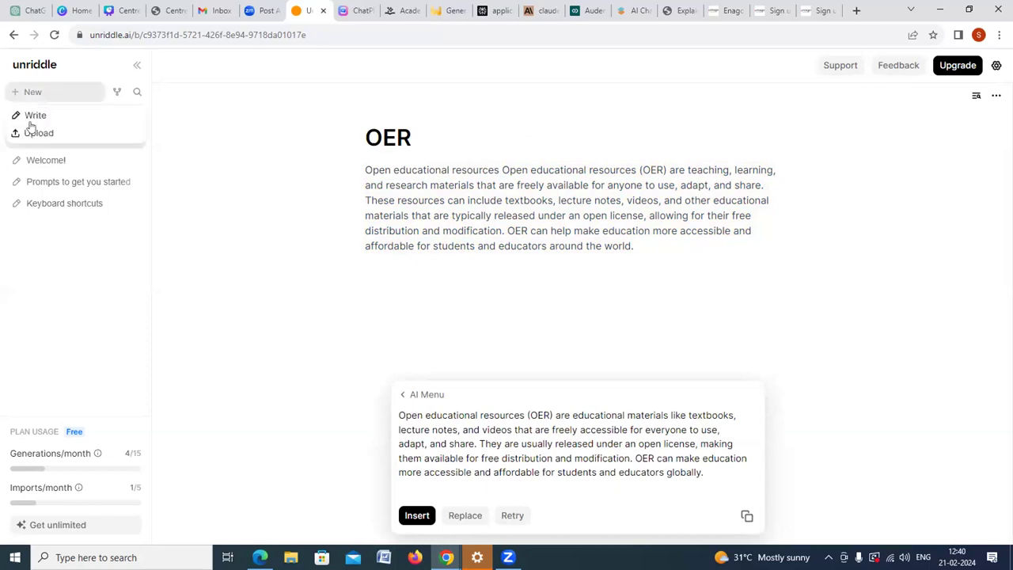
pyautogui.click(30, 123)
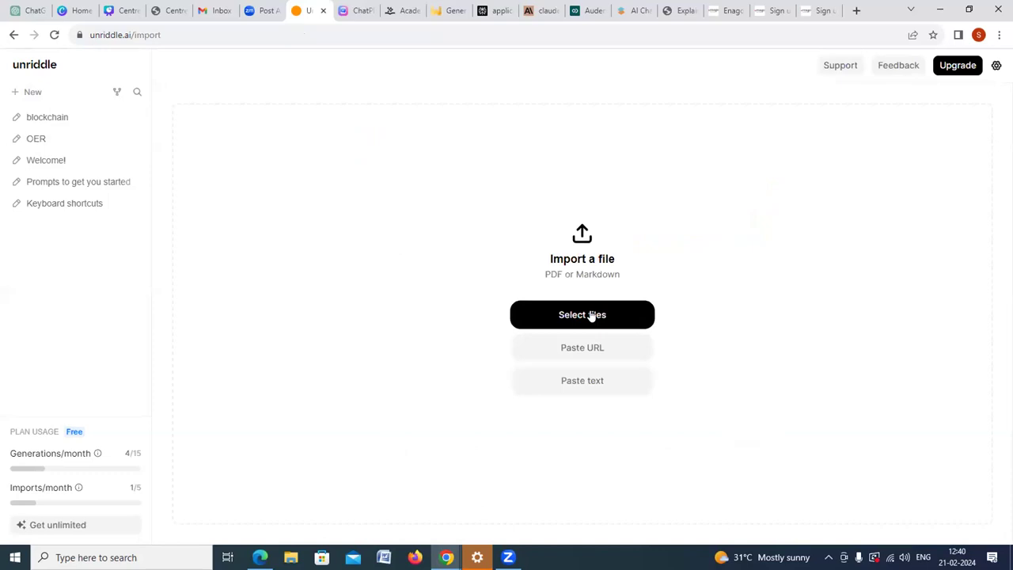
pyautogui.click(584, 240)
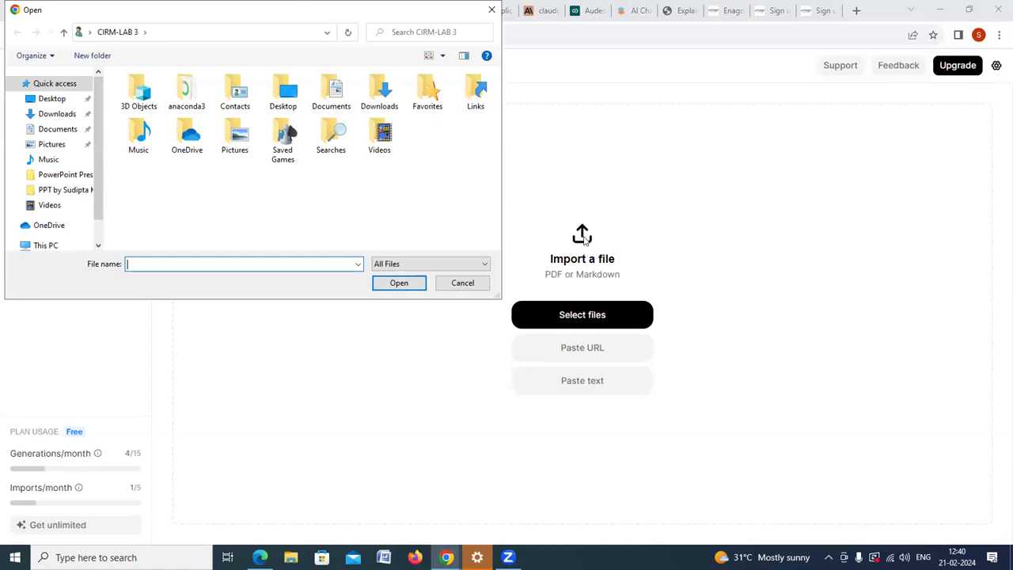
pyautogui.click(491, 11)
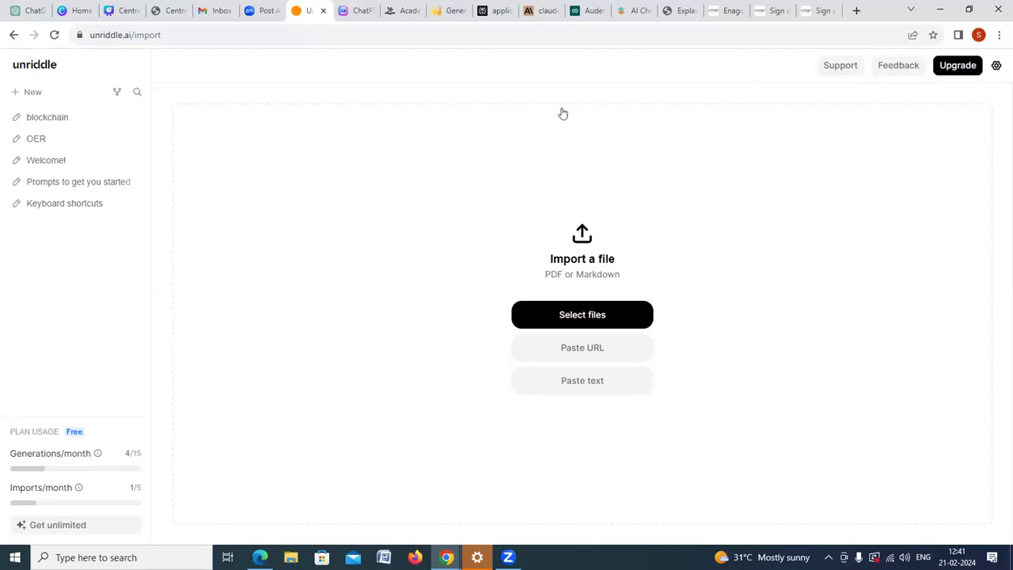
# Step: Return to the welcome page via the unriddle logo to see the recent blockchain and OER notes
pyautogui.click(37, 67)
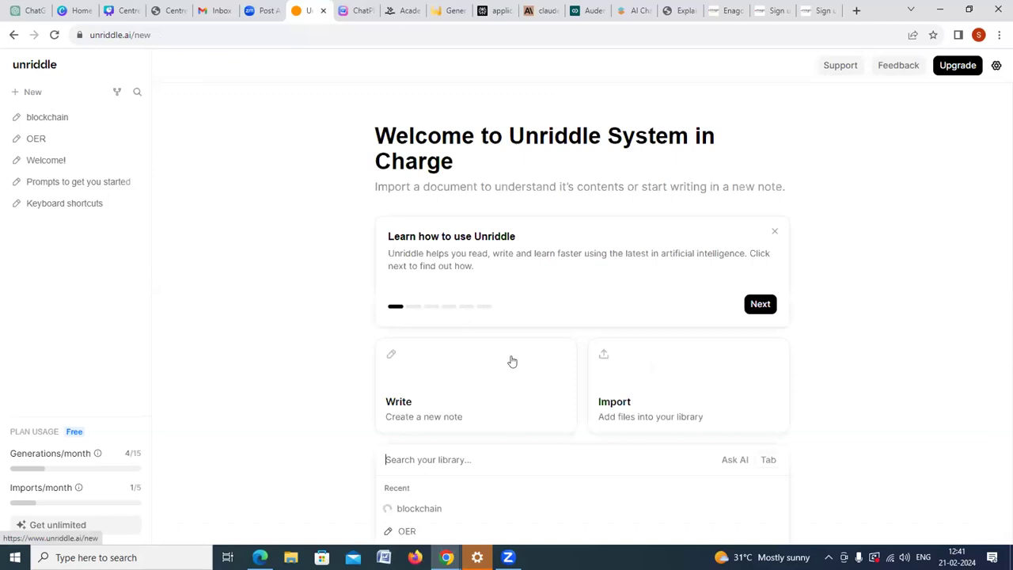
pyautogui.scroll(-2, 475, 333)
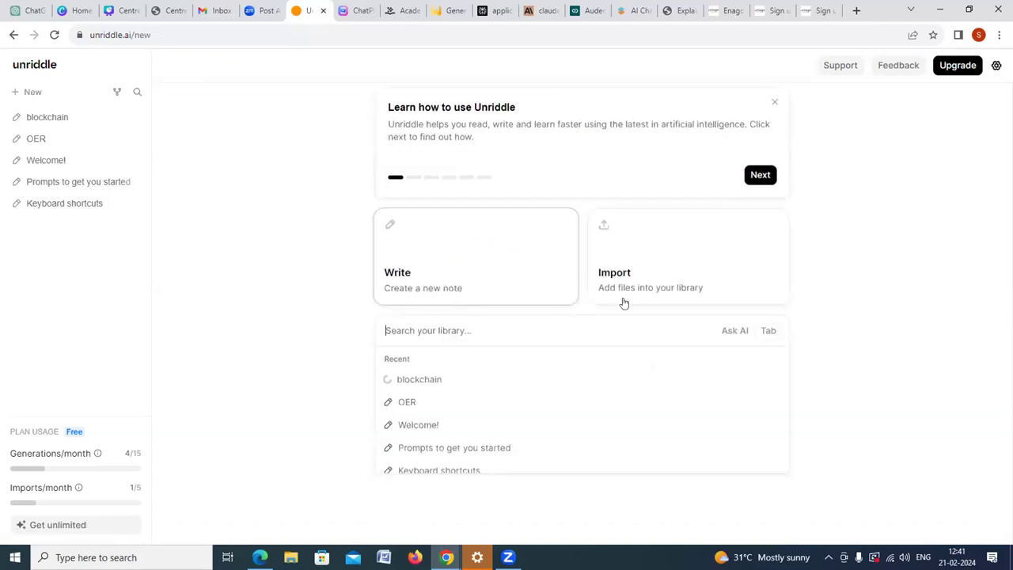
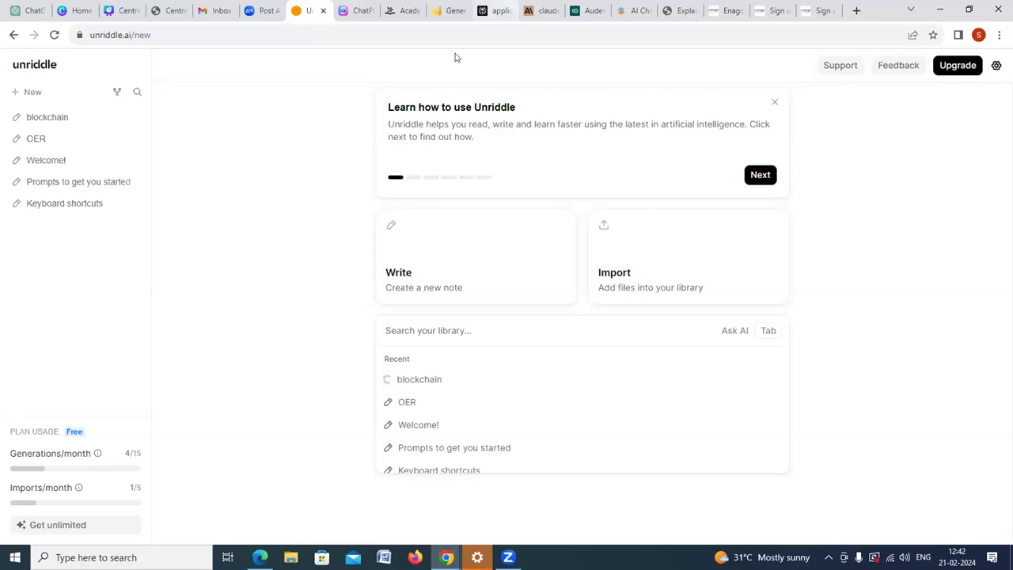
# Step: Close the Unriddle tab and reload the Claude tab so its 'Talk to Claude' login page appears
pyautogui.click(322, 11)
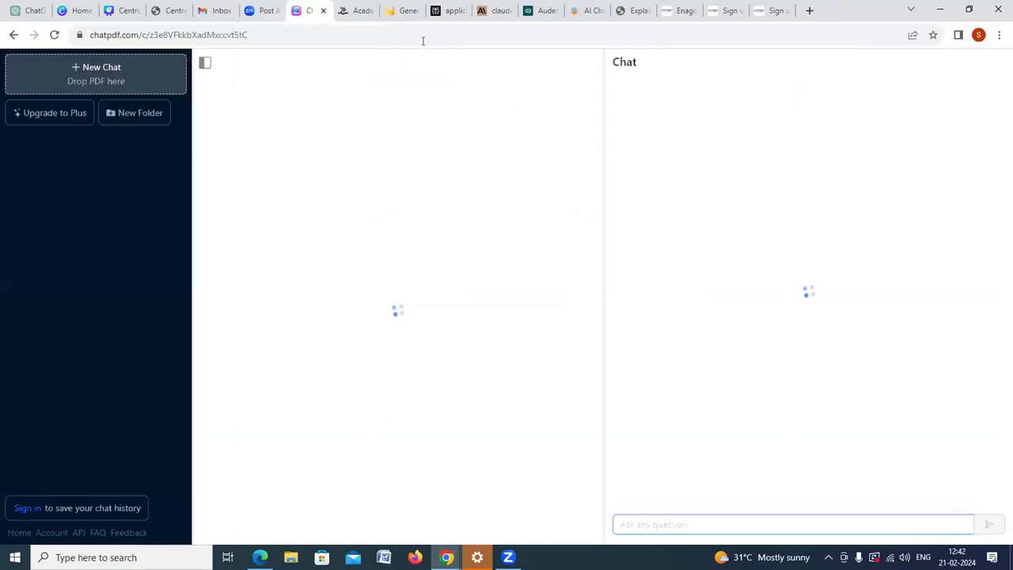
pyautogui.click(517, 11)
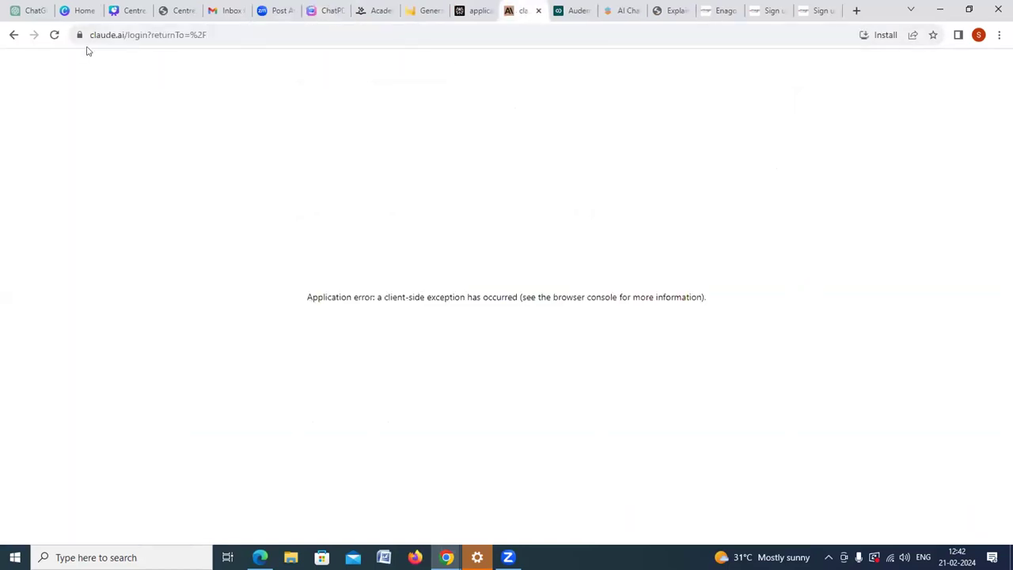
pyautogui.click(54, 36)
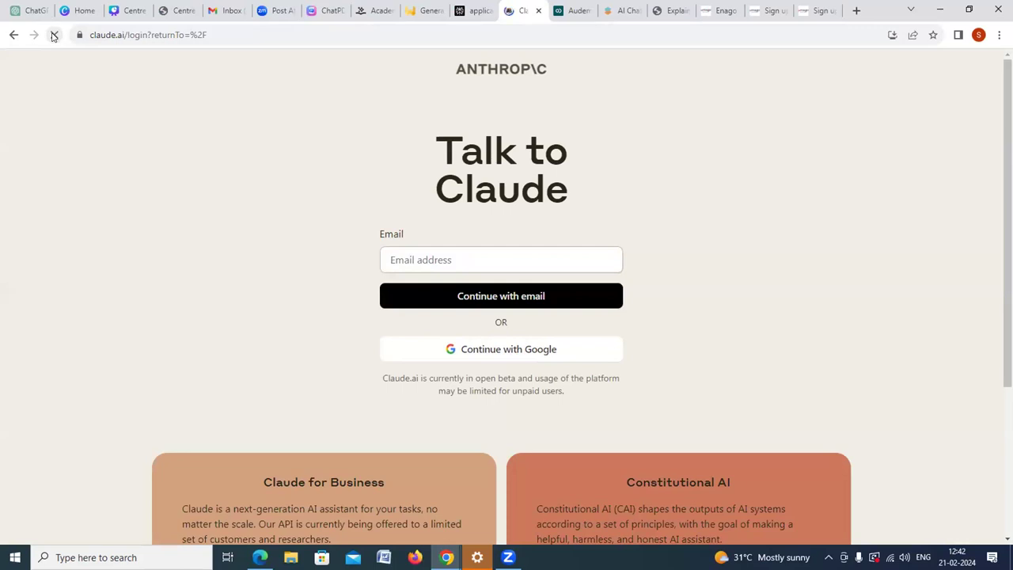
# Step: Enter an e-mail address, then sign in with Google instead, picking the account and approving sharing with Anthropic
pyautogui.click(392, 261)
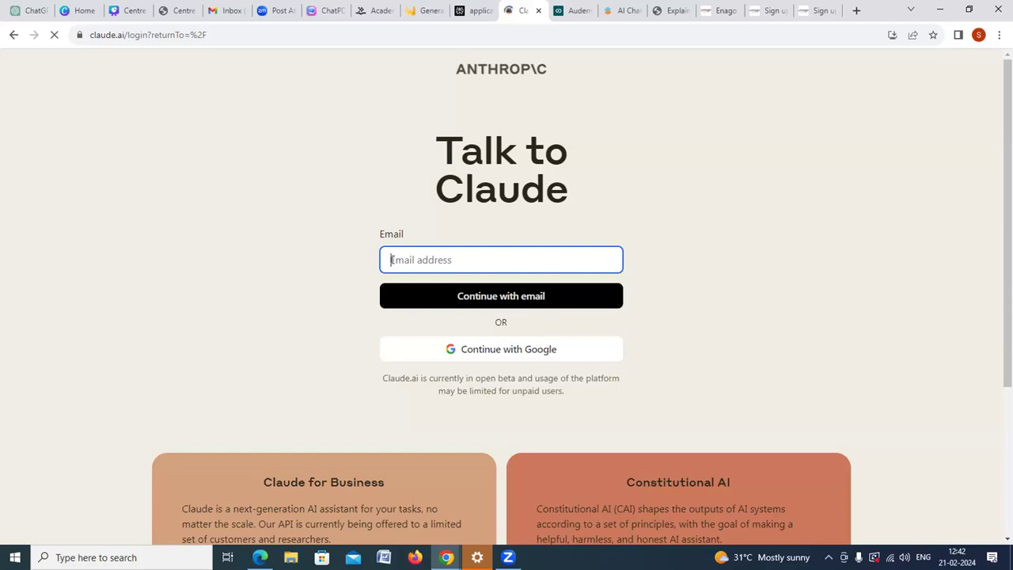
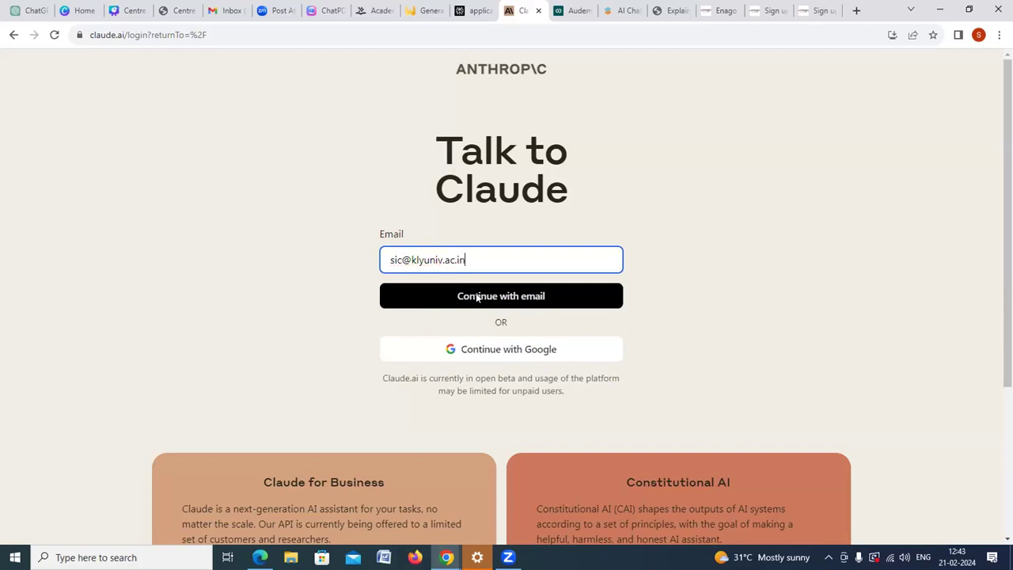
pyautogui.click(470, 350)
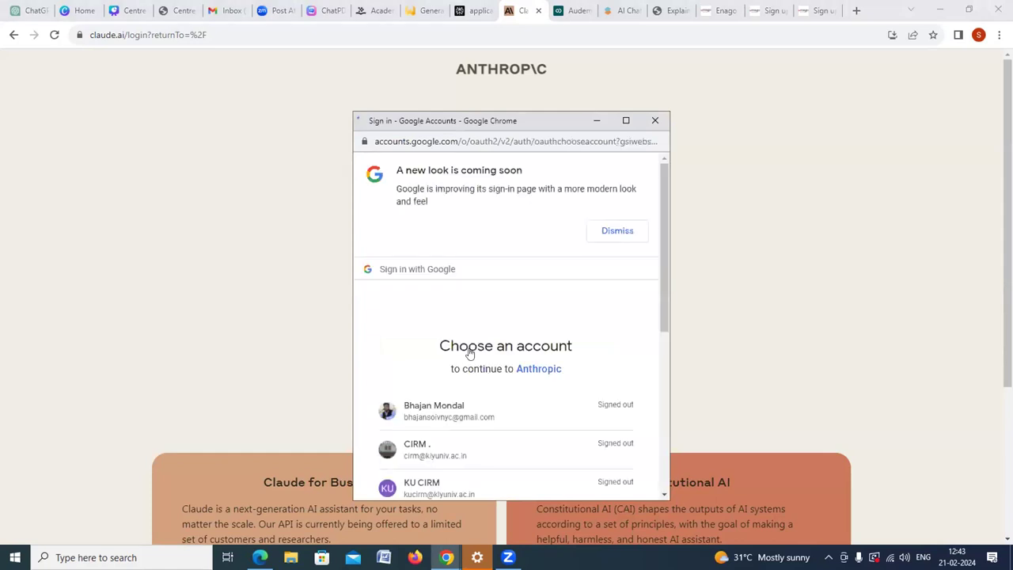
pyautogui.scroll(-3, 470, 352)
pyautogui.scroll(-3, 448, 384)
pyautogui.click(448, 385)
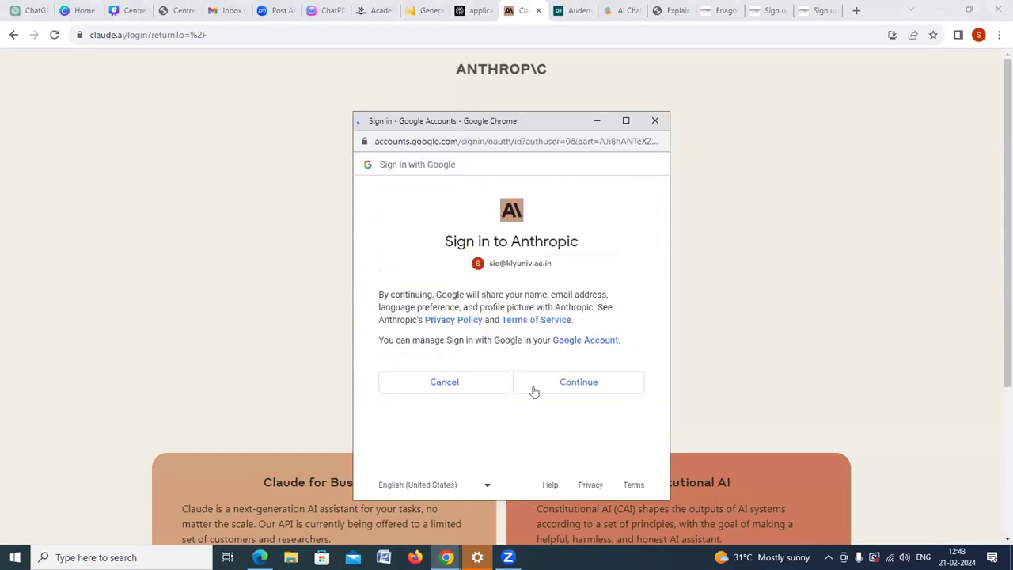
pyautogui.click(560, 387)
pyautogui.click(561, 486)
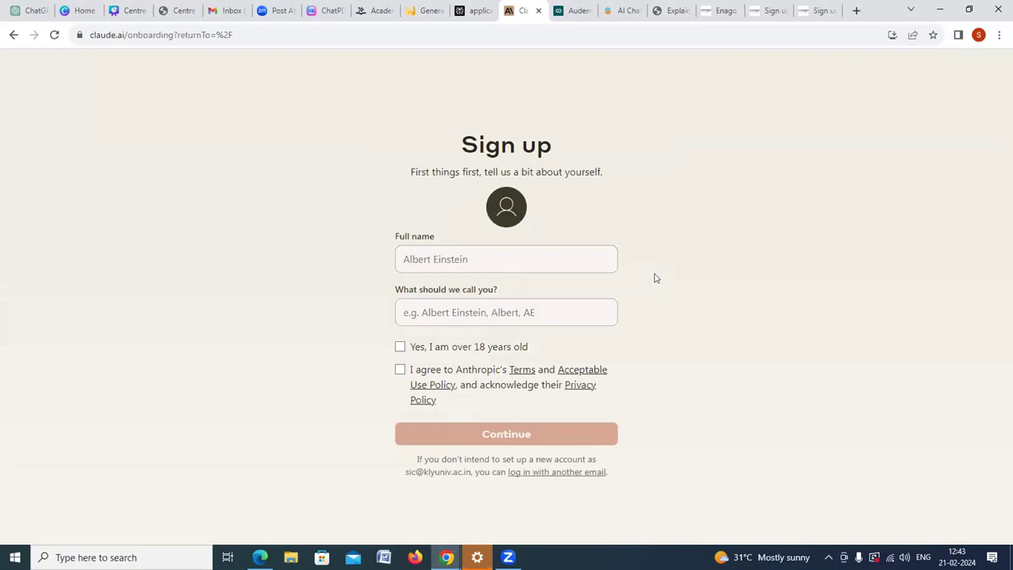
# Step: Enter your full name, tick the over-18 and terms checkboxes, and submit the sign-up form
pyautogui.click(493, 262)
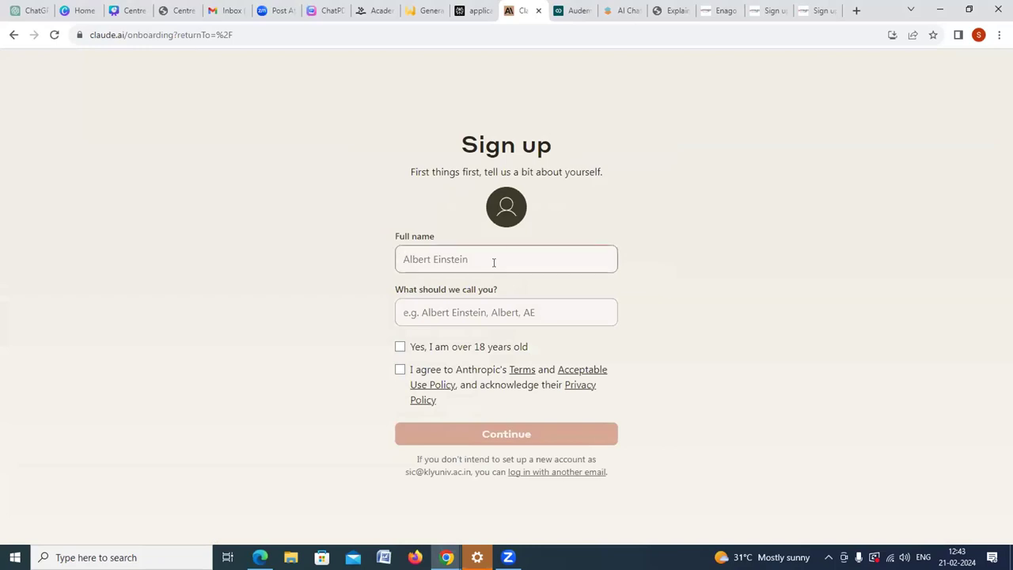
pyautogui.write('Ujjal')
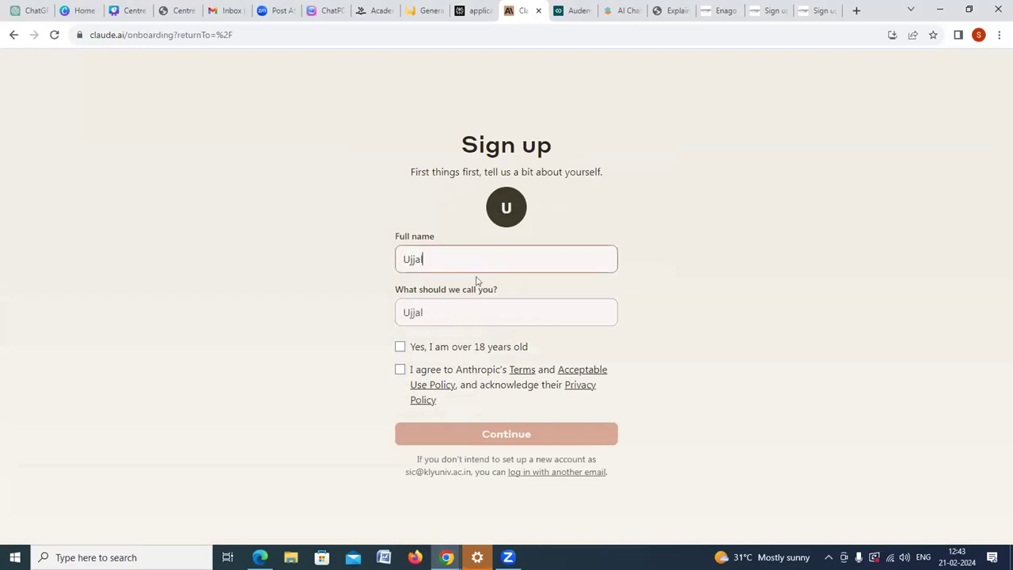
pyautogui.click(398, 378)
pyautogui.click(399, 347)
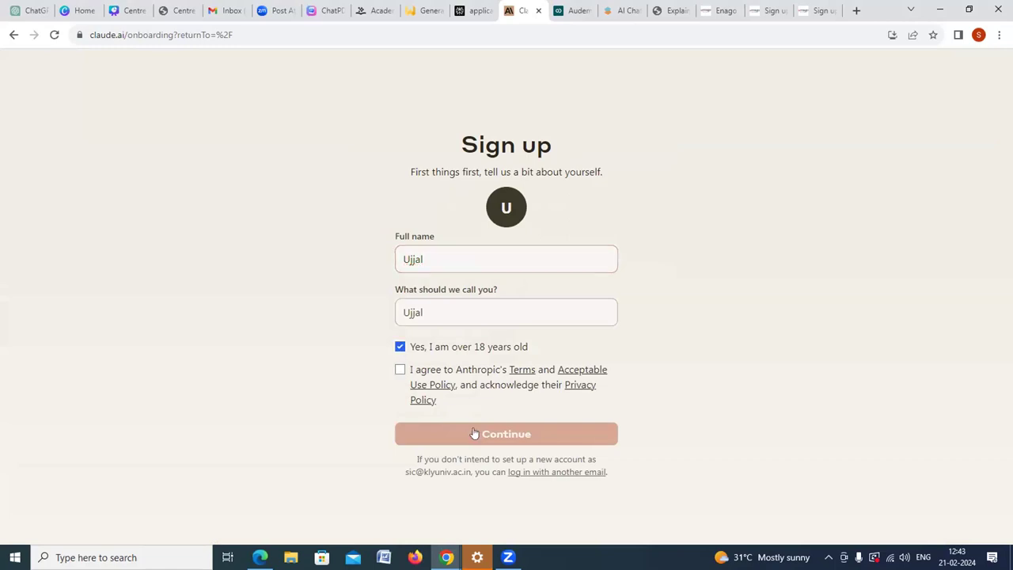
pyautogui.click(400, 369)
pyautogui.click(473, 433)
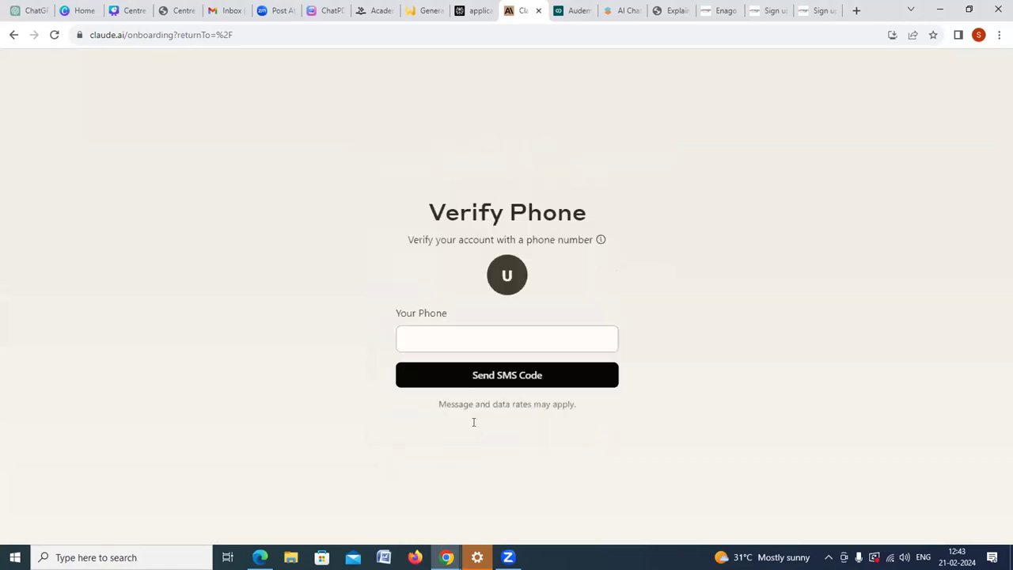
# Step: Enter the phone number, try sending the code, and start adding a +1 country prefix
pyautogui.click(465, 345)
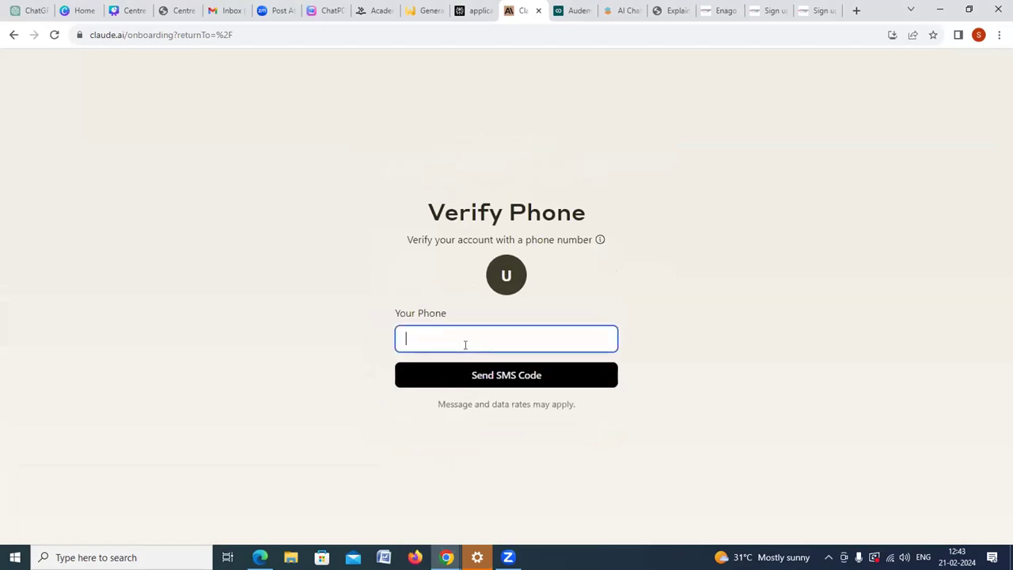
pyautogui.click(492, 379)
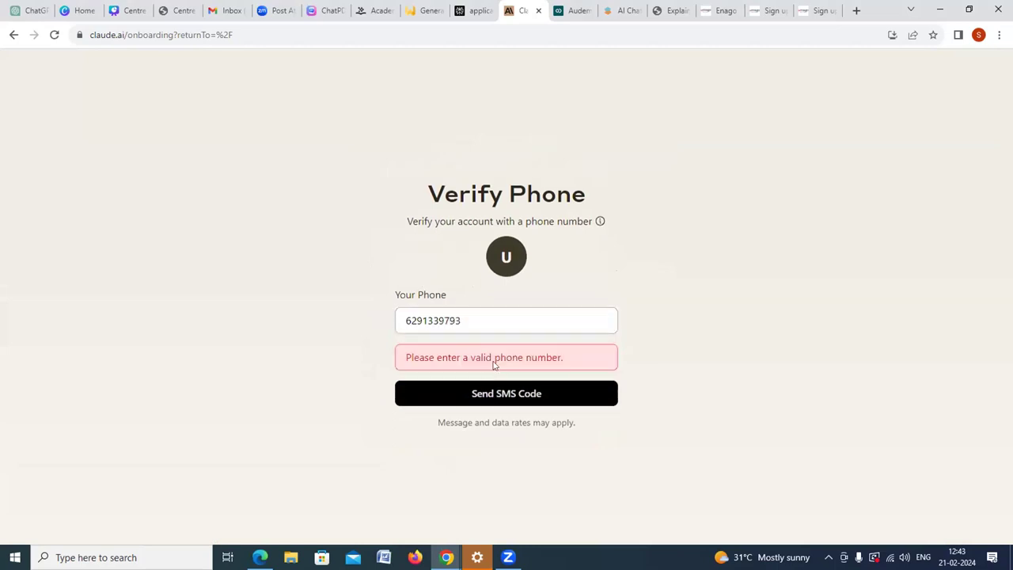
pyautogui.click(403, 316)
pyautogui.write('+1')
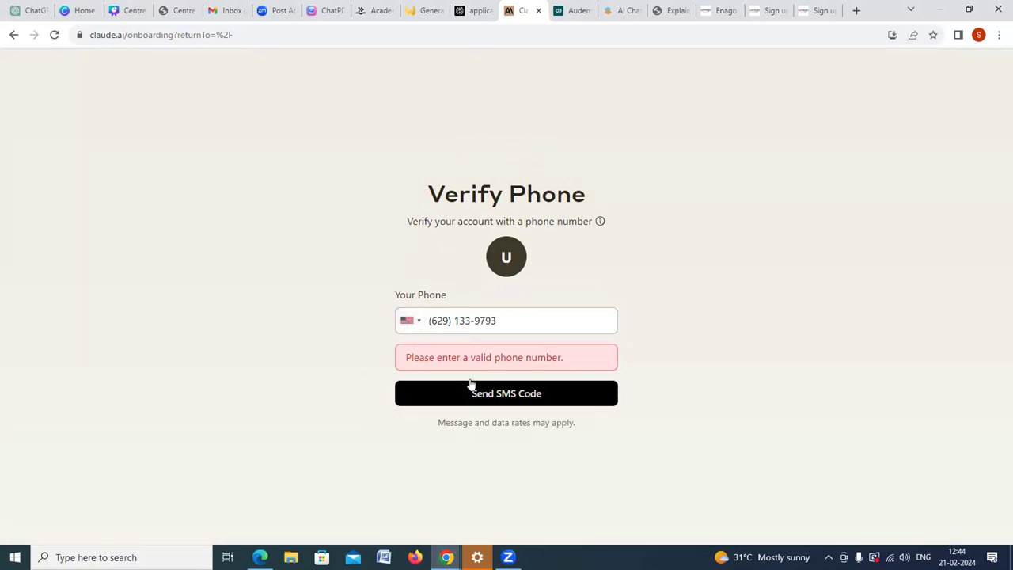
# Step: Choose India (+91) from the country code list and request the SMS verification code
pyautogui.click(413, 324)
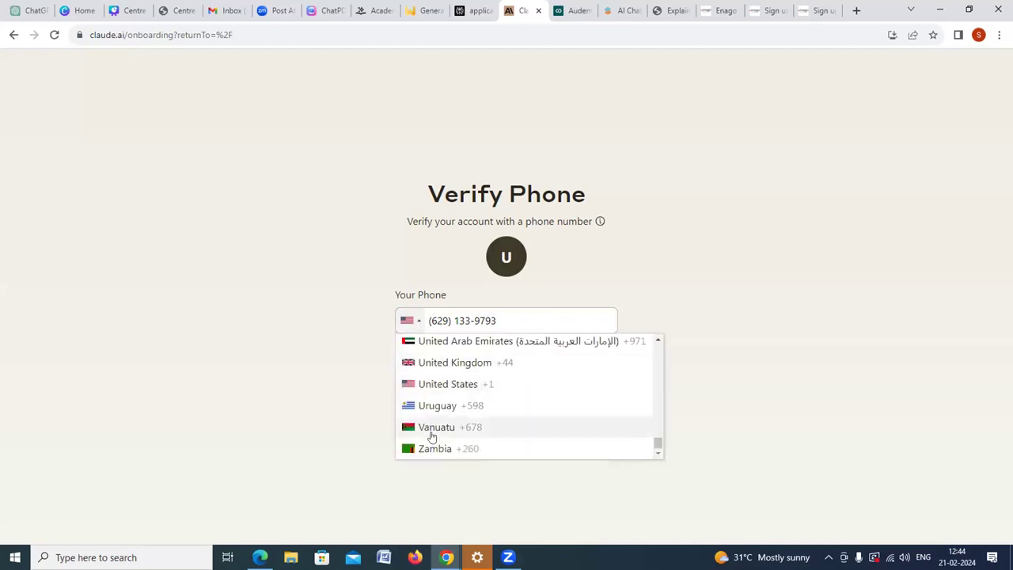
pyautogui.scroll(15, 431, 436)
pyautogui.scroll(20, 454, 422)
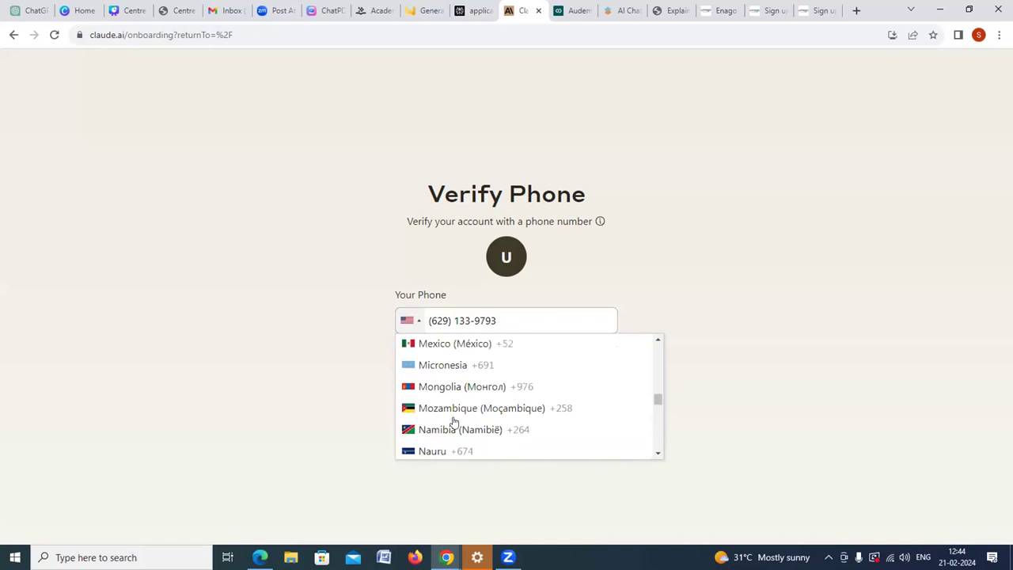
pyautogui.scroll(15, 454, 422)
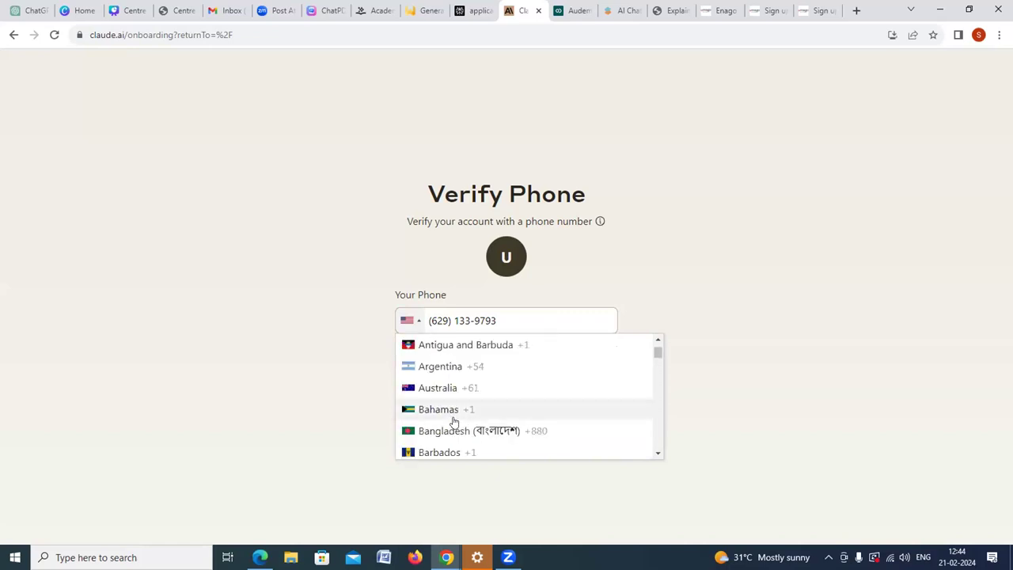
pyautogui.scroll(-2, 455, 422)
pyautogui.scroll(-12, 455, 422)
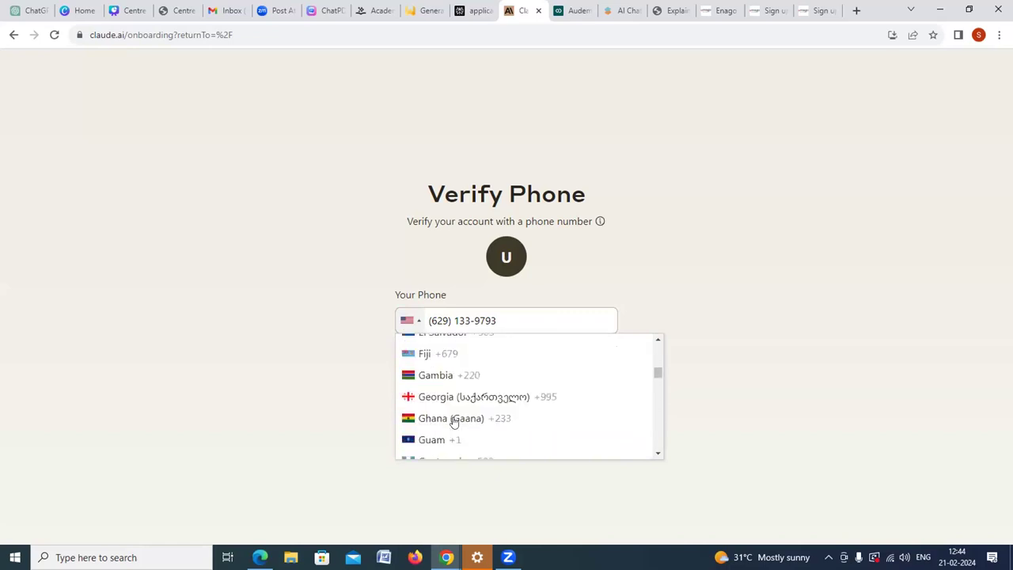
pyautogui.scroll(-5, 454, 422)
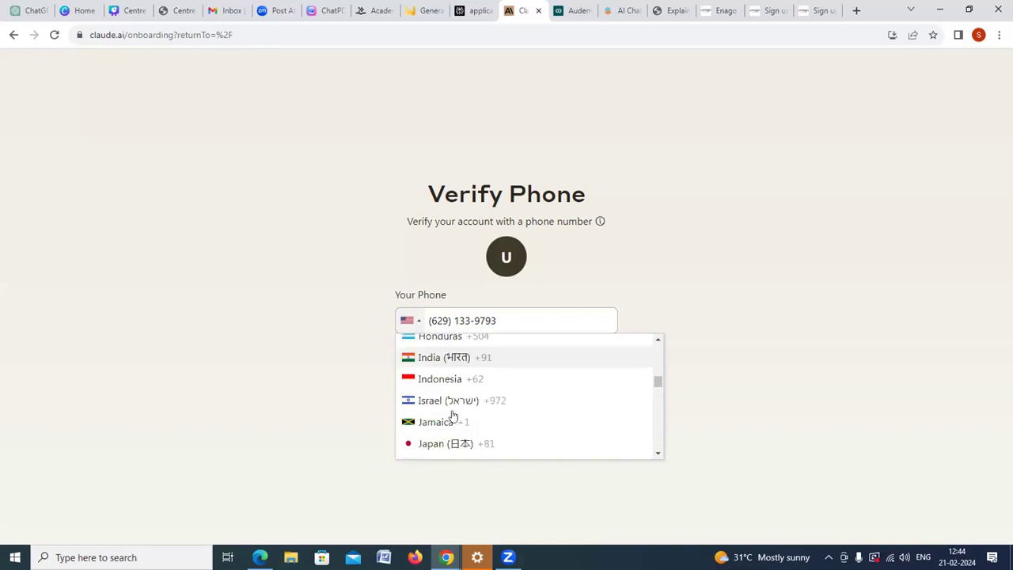
pyautogui.click(436, 357)
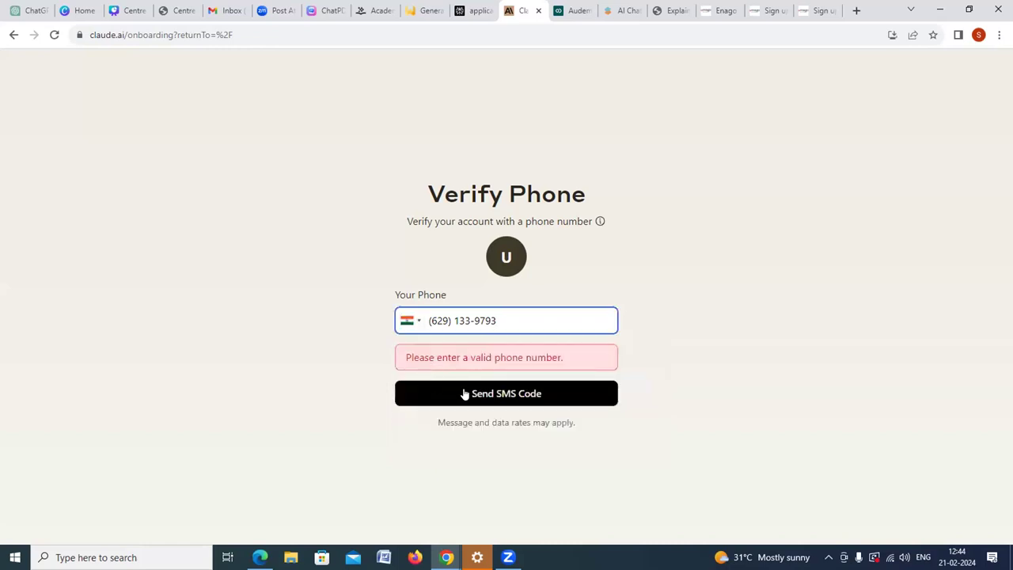
pyautogui.click(464, 395)
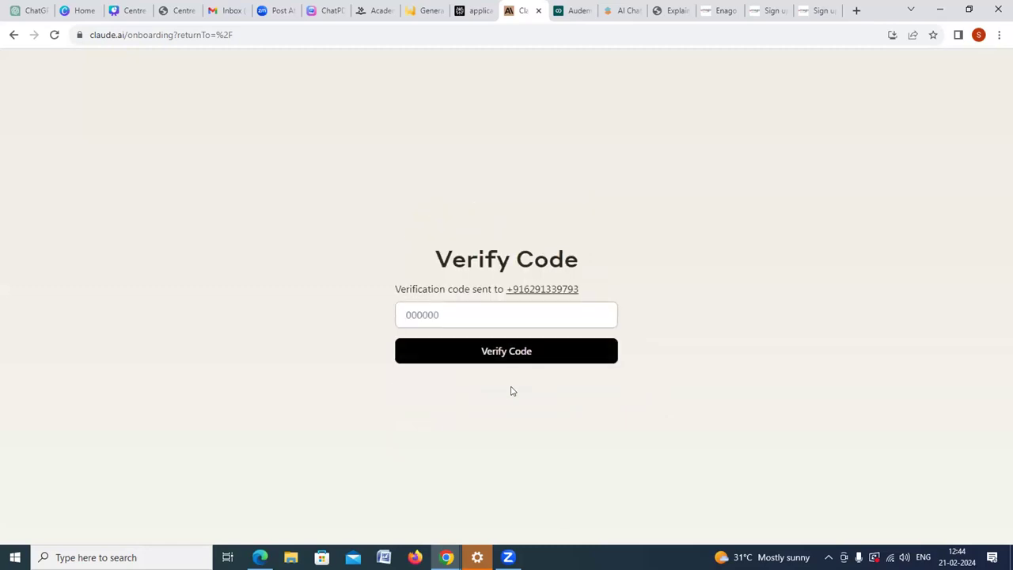
# Step: Enter the six-digit SMS verification code you received and submit it for checking
pyautogui.click(475, 315)
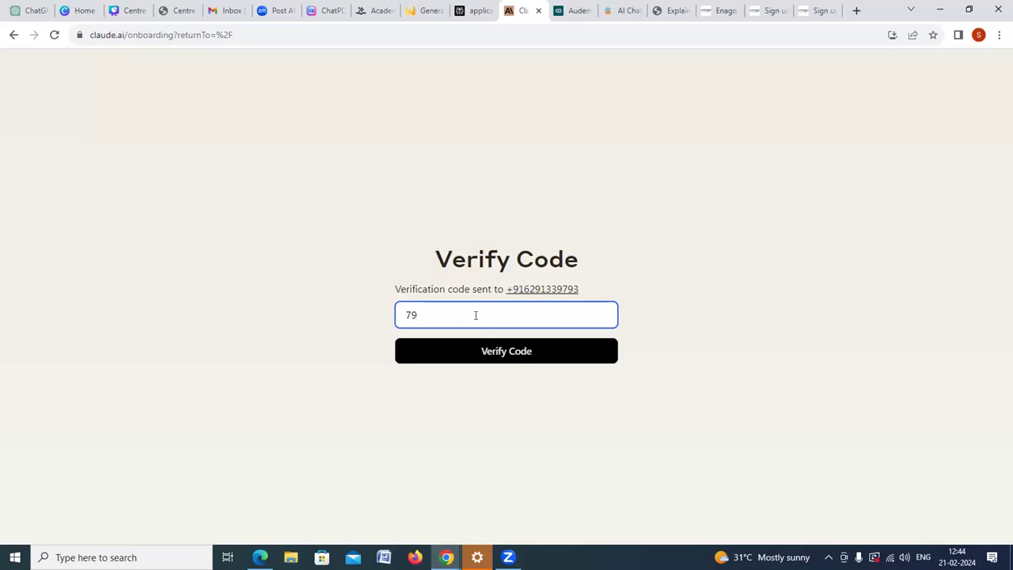
pyautogui.click(492, 352)
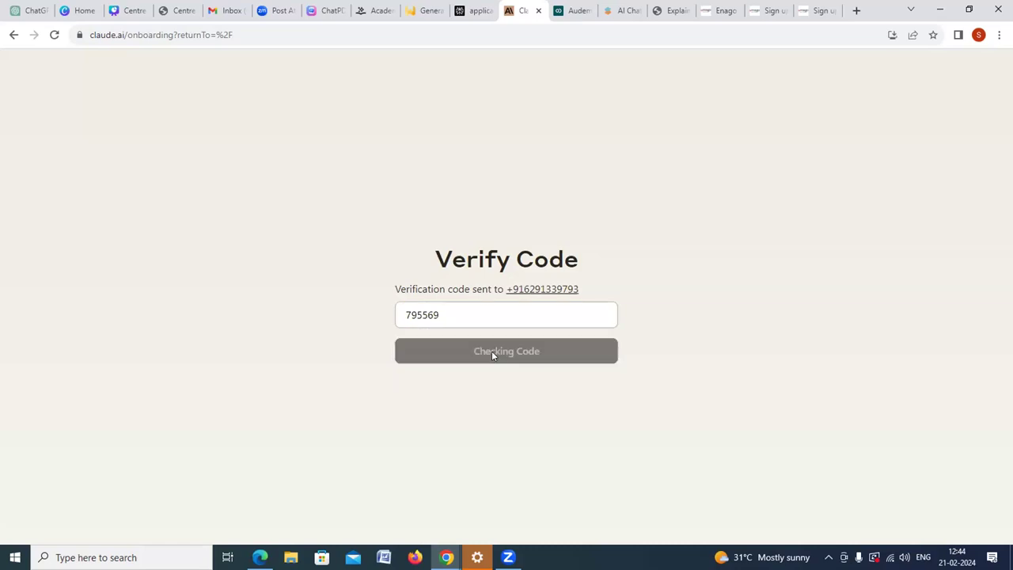
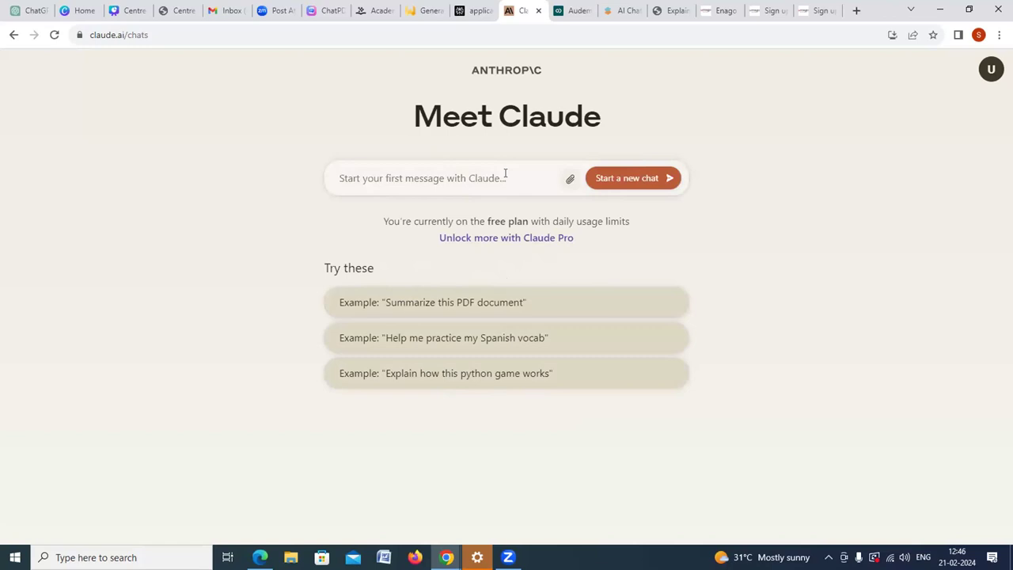
# Step: Send Claude the prompt 'application of blockchain technology in Open educational resources'
pyautogui.write('applic')
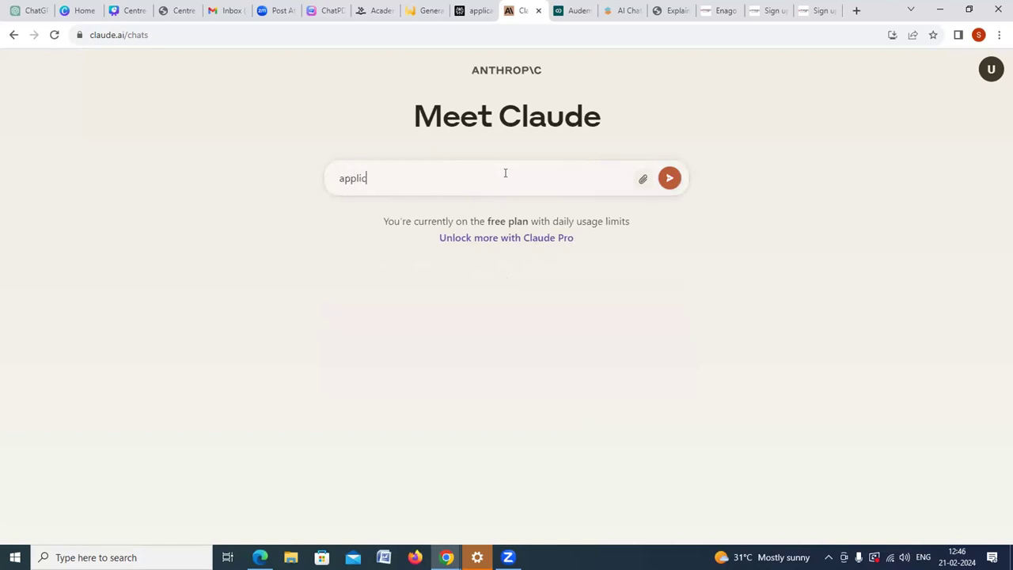
pyautogui.write('ation of blockchain technology in Open educational resources')
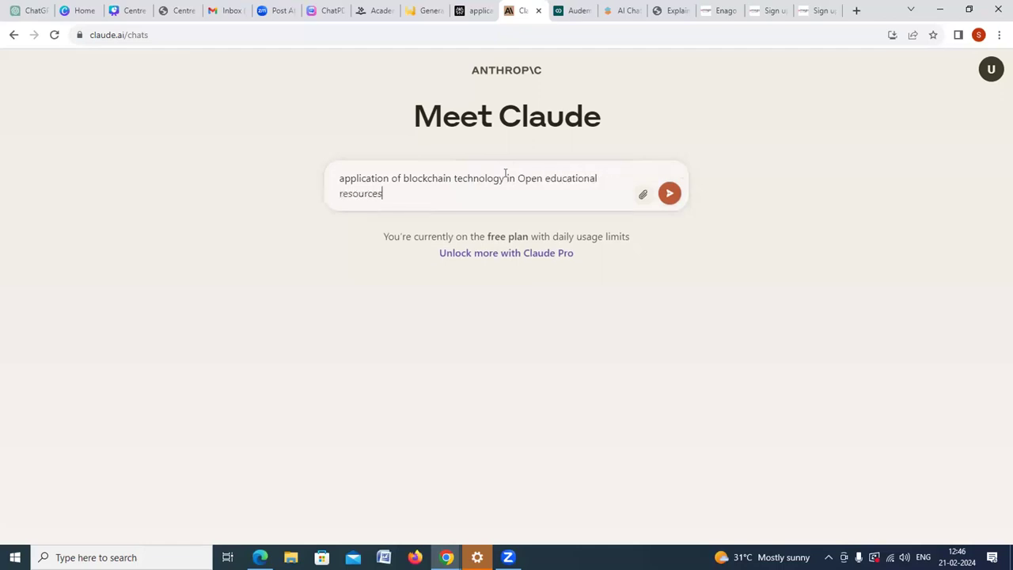
pyautogui.click(669, 195)
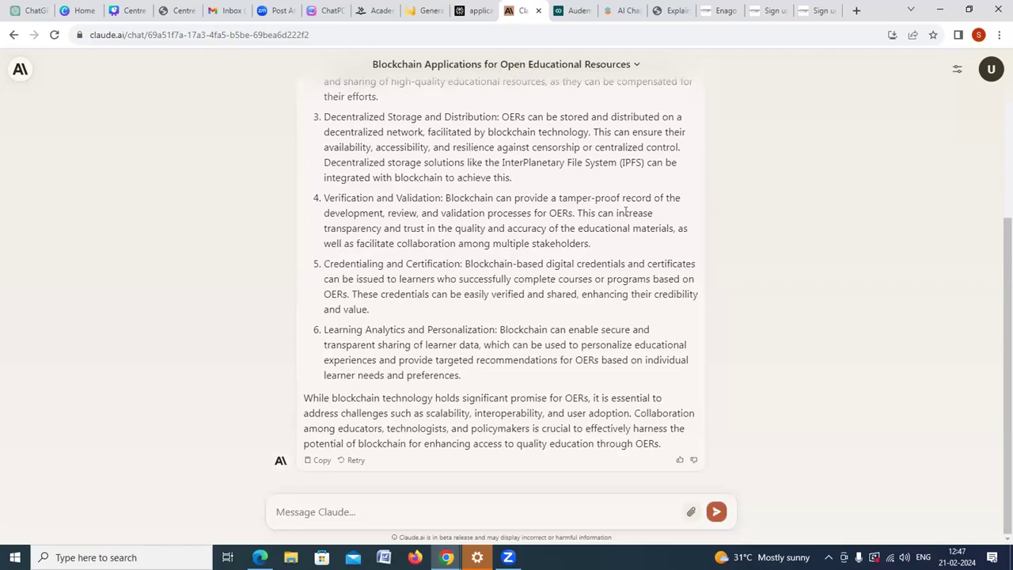
# Step: Select and copy Claude's six-point reply on blockchain applications for OERs
pyautogui.scroll(3, 619, 216)
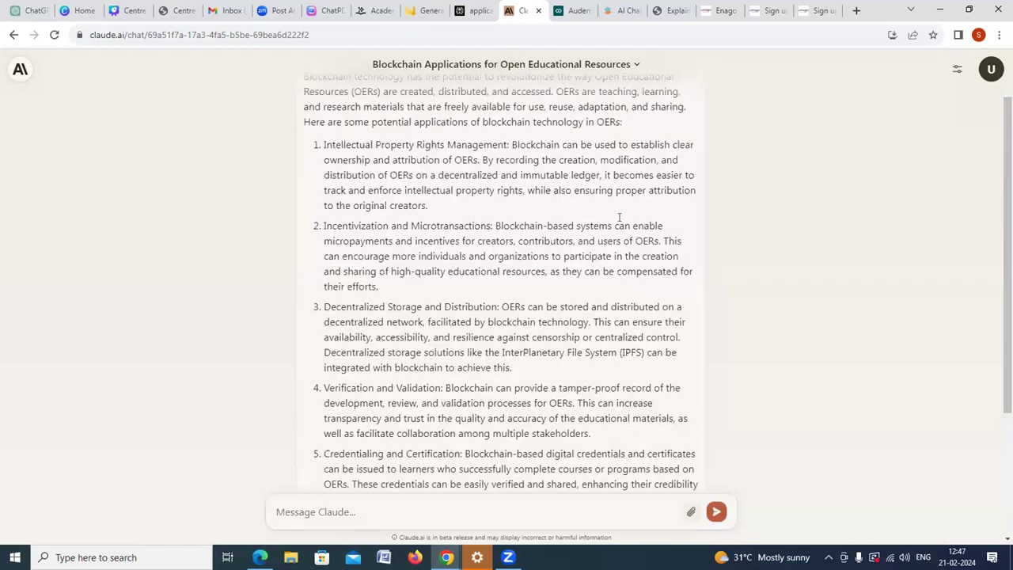
pyautogui.scroll(1, 619, 216)
pyautogui.scroll(-1, 502, 147)
pyautogui.scroll(1, 502, 147)
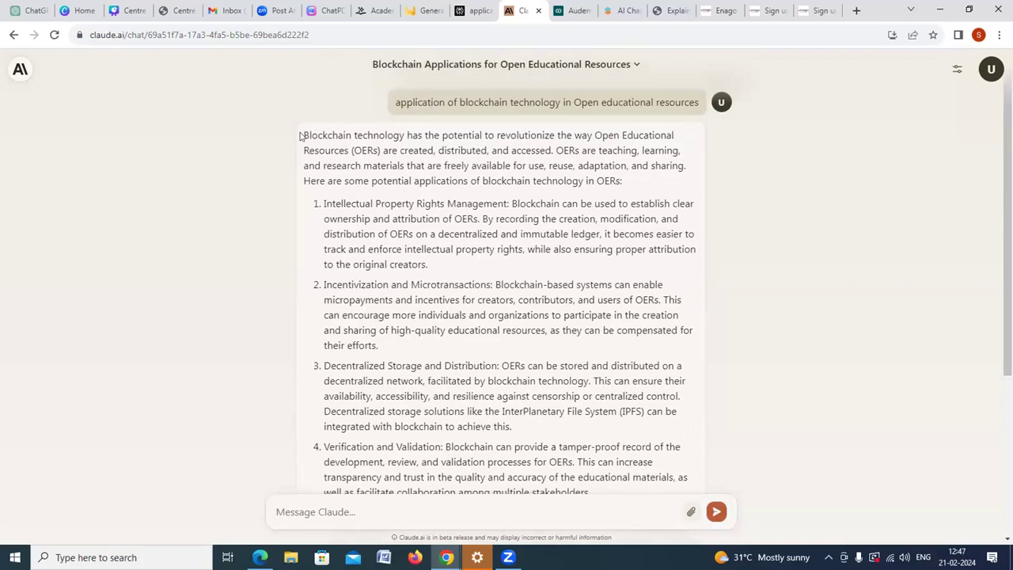
pyautogui.moveTo(409, 360); pyautogui.dragTo(314, 499)
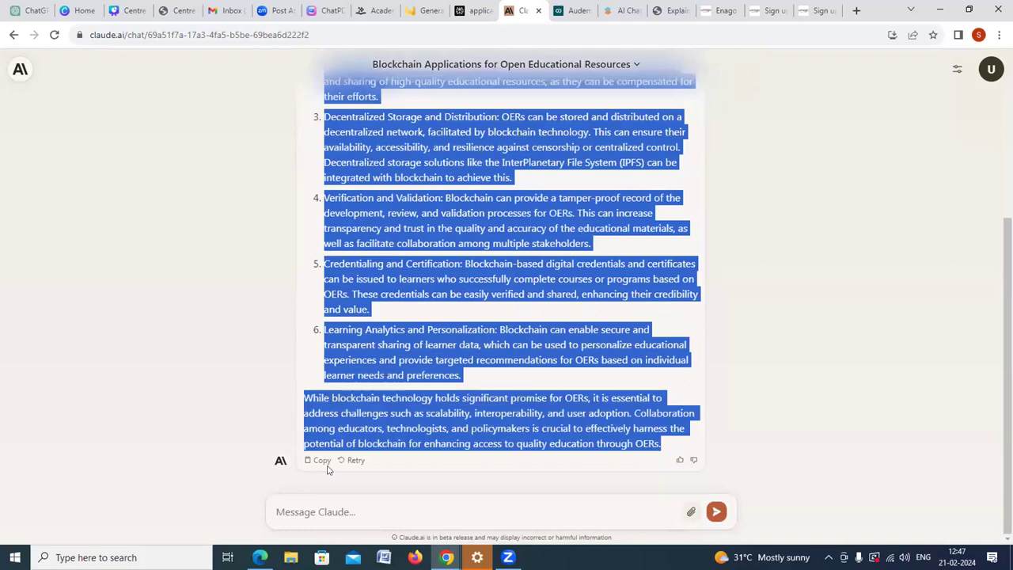
pyautogui.click(314, 464)
# Step: Begin a follow-up question in the message box, starting with 'how'
pyautogui.click(286, 514)
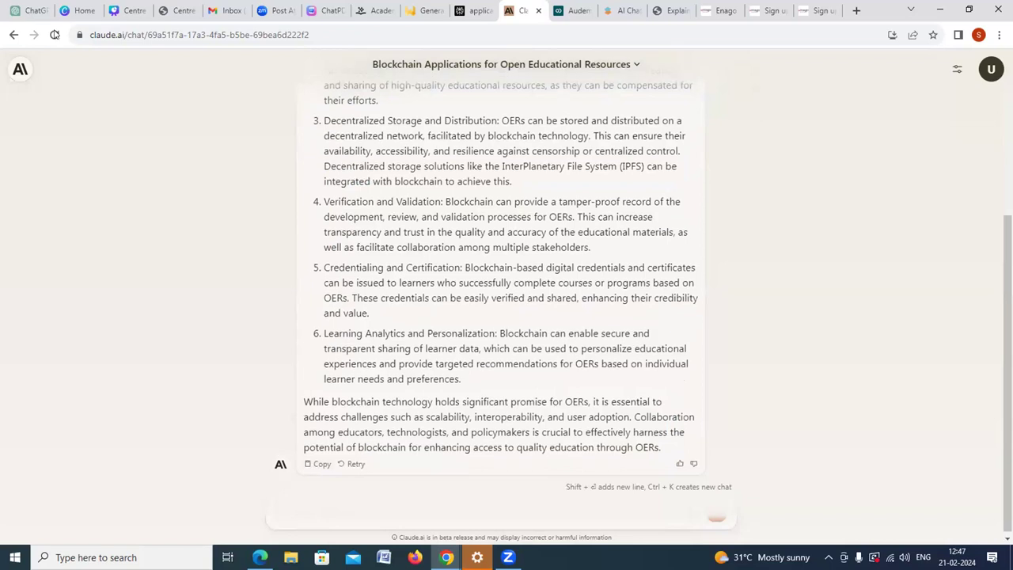
pyautogui.write('how')
pyautogui.scroll(4, 133, 60)
pyautogui.press('F5')
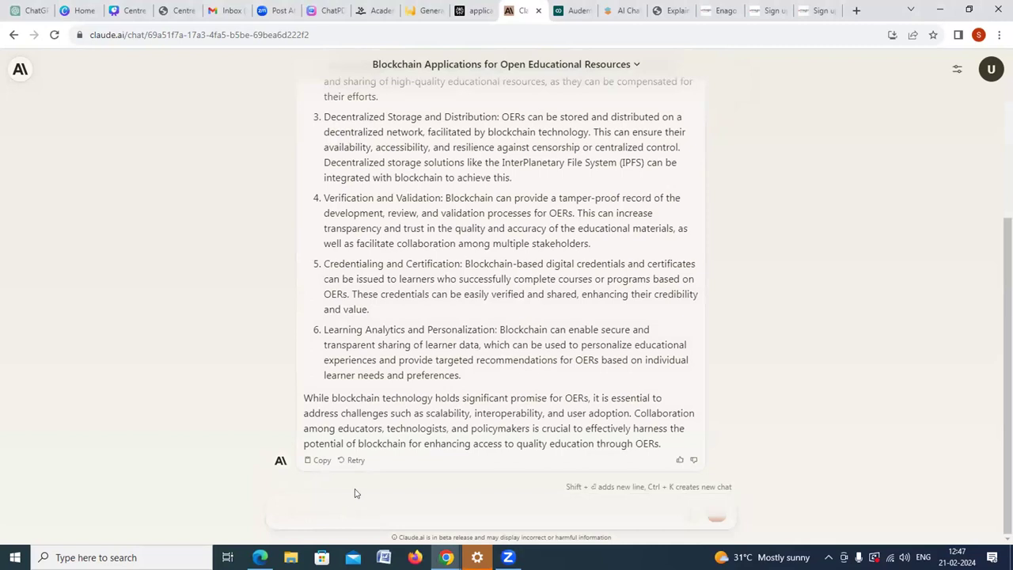
pyautogui.scroll(1, 372, 490)
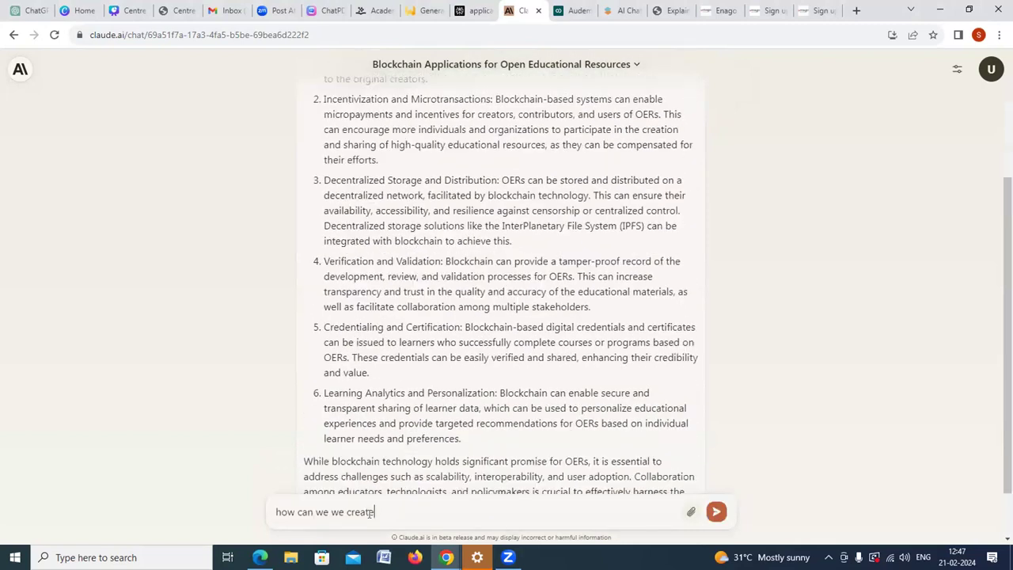
# Step: Finish and send 'how can we we create oer', then switch to ChatGPT
pyautogui.write('e oer')
pyautogui.click(714, 512)
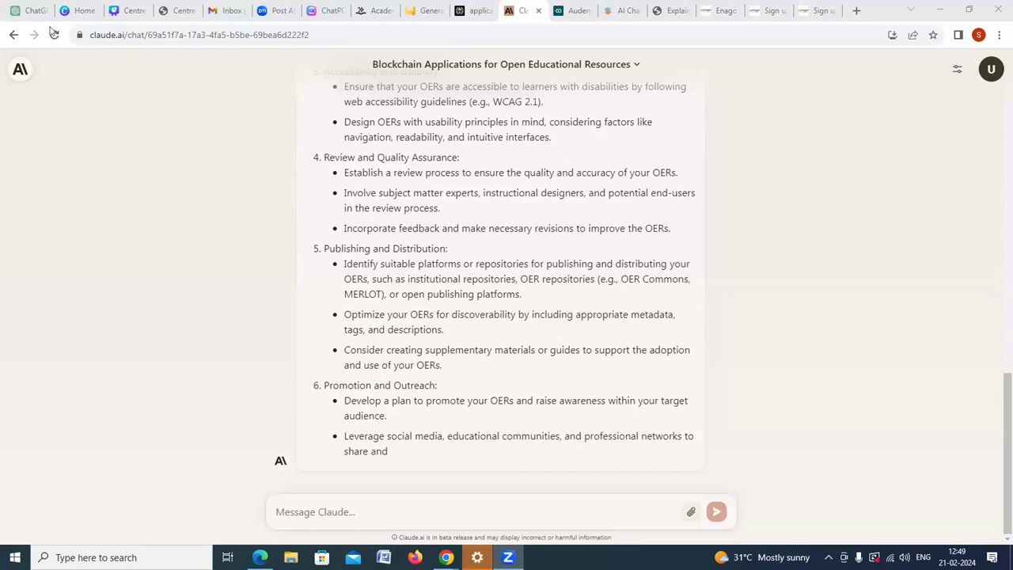
pyautogui.hotkey('ctrl', '1')
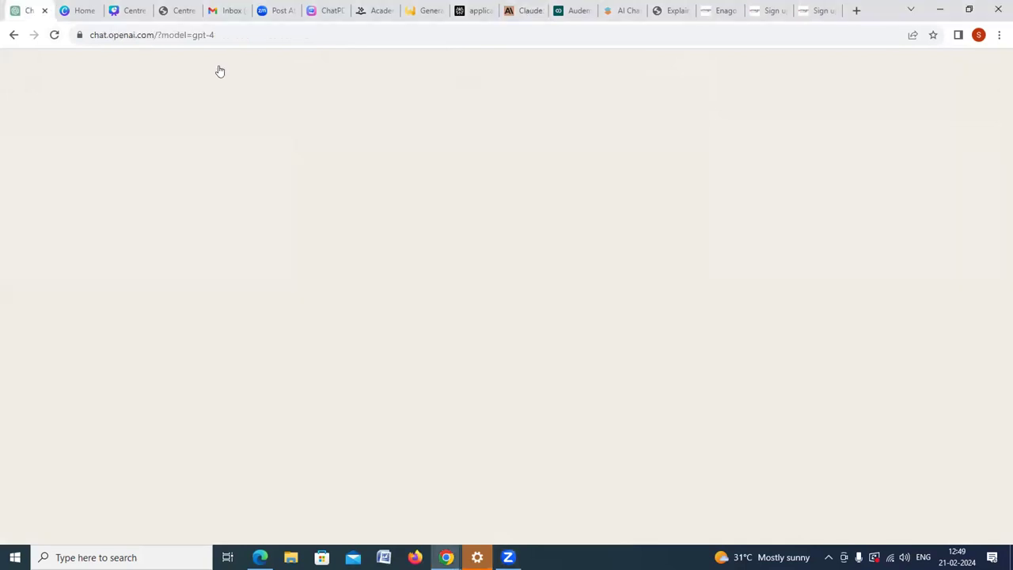
# Step: Check ChatGPT's GPT-4 and GPT-3.5 models, then go to Writefull's Abstract Generator
pyautogui.click(209, 67)
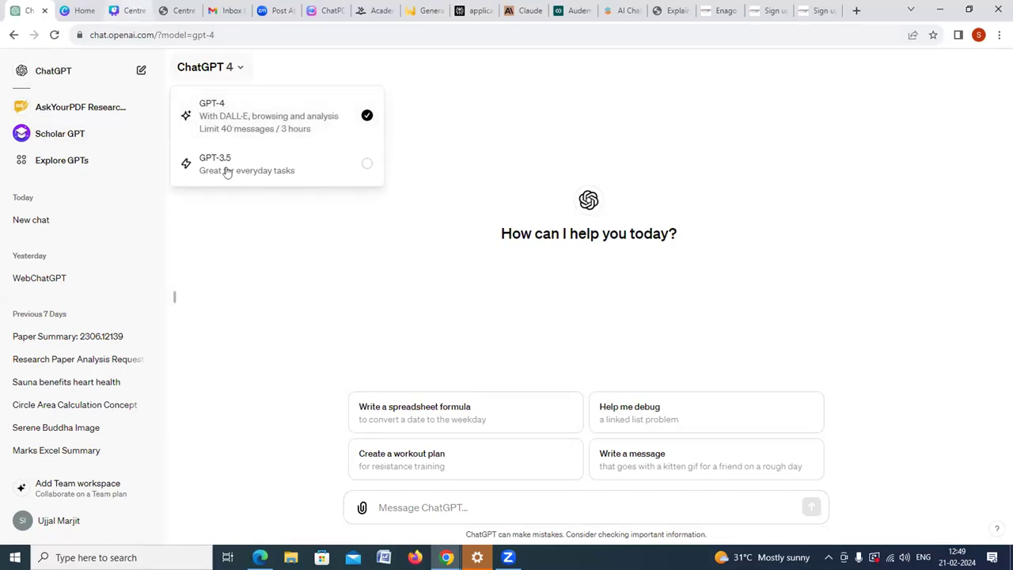
pyautogui.click(423, 11)
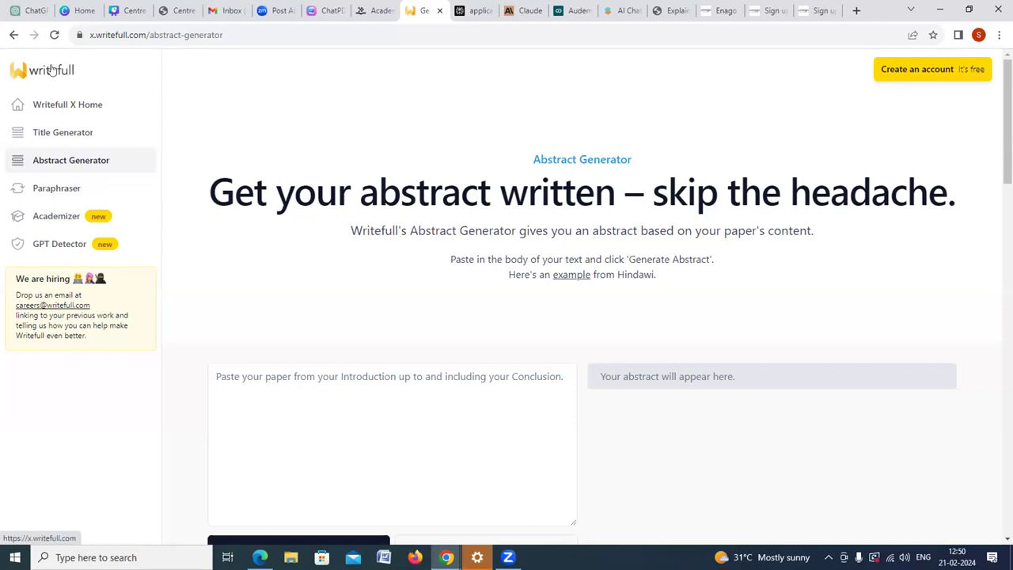
# Step: Reload the Abstract Generator page and look over its layout
pyautogui.click(57, 160)
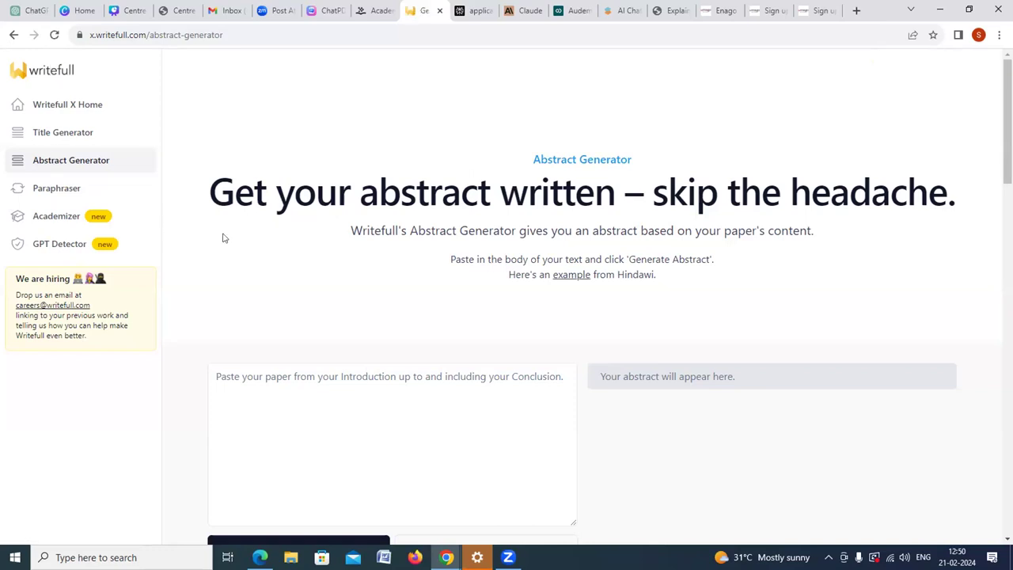
pyautogui.scroll(-3, 353, 241)
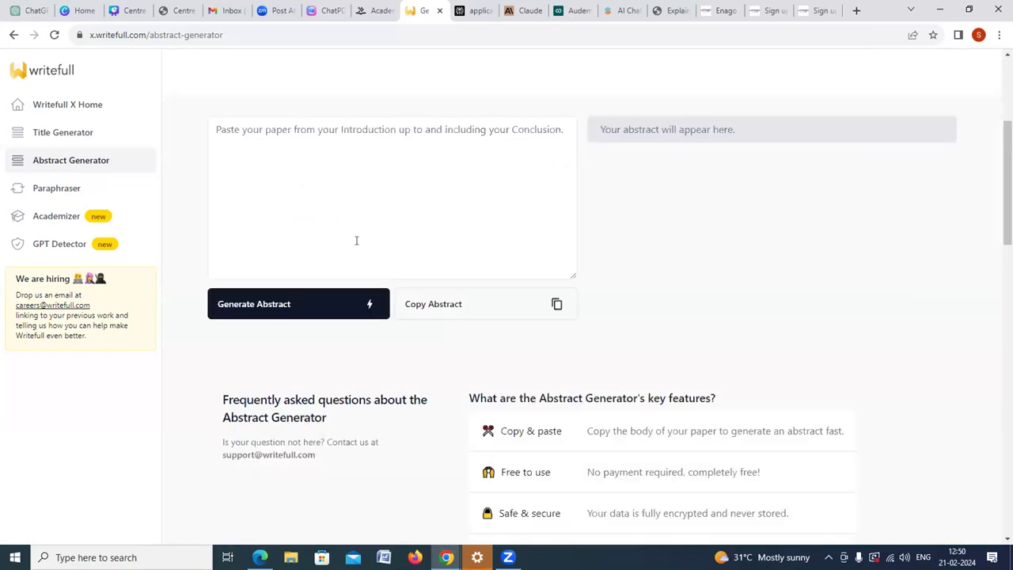
pyautogui.scroll(1, 716, 220)
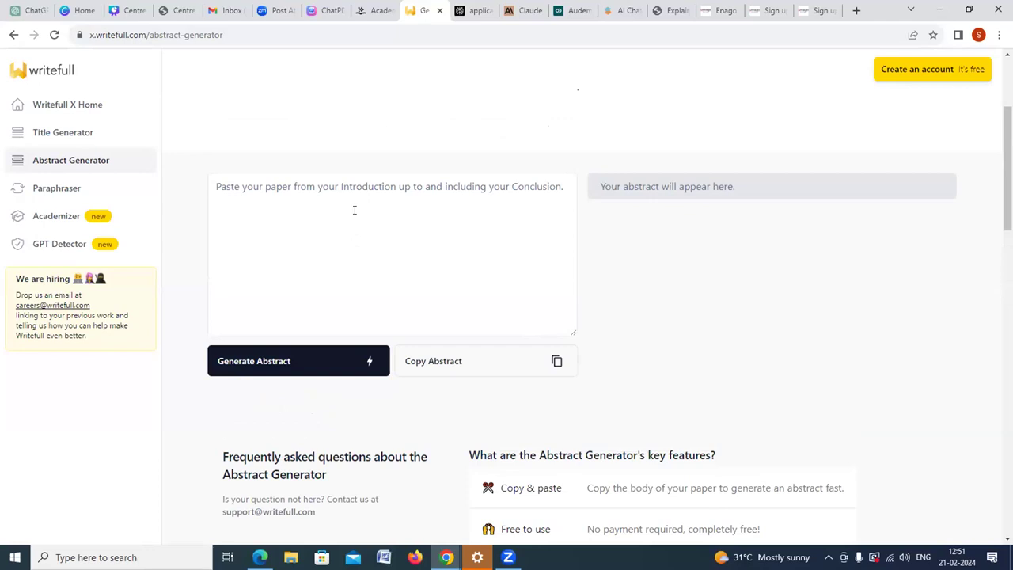
pyautogui.scroll(-3, 354, 210)
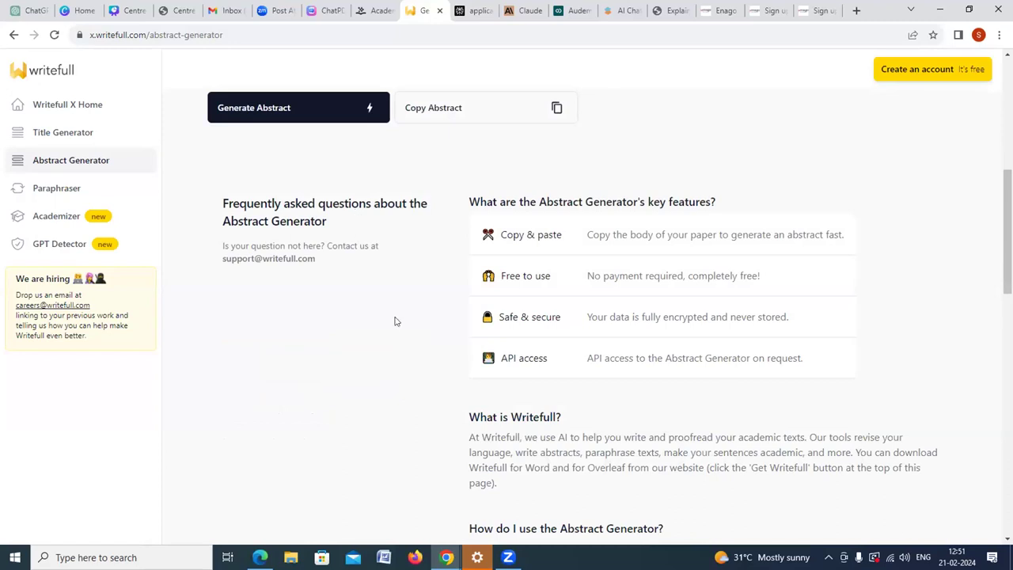
pyautogui.scroll(2, 428, 386)
pyautogui.scroll(2, 427, 385)
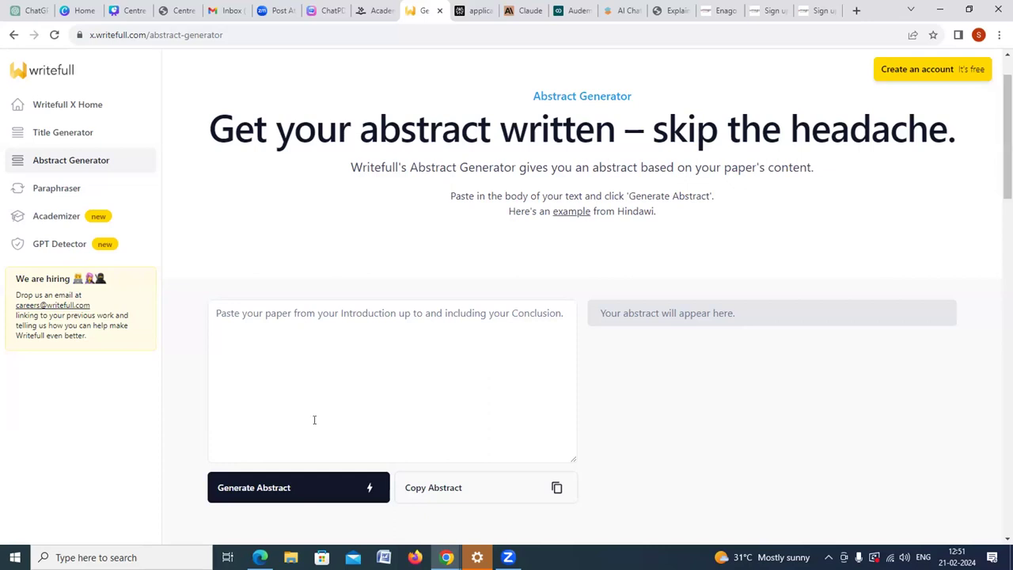
pyautogui.scroll(-2, 263, 403)
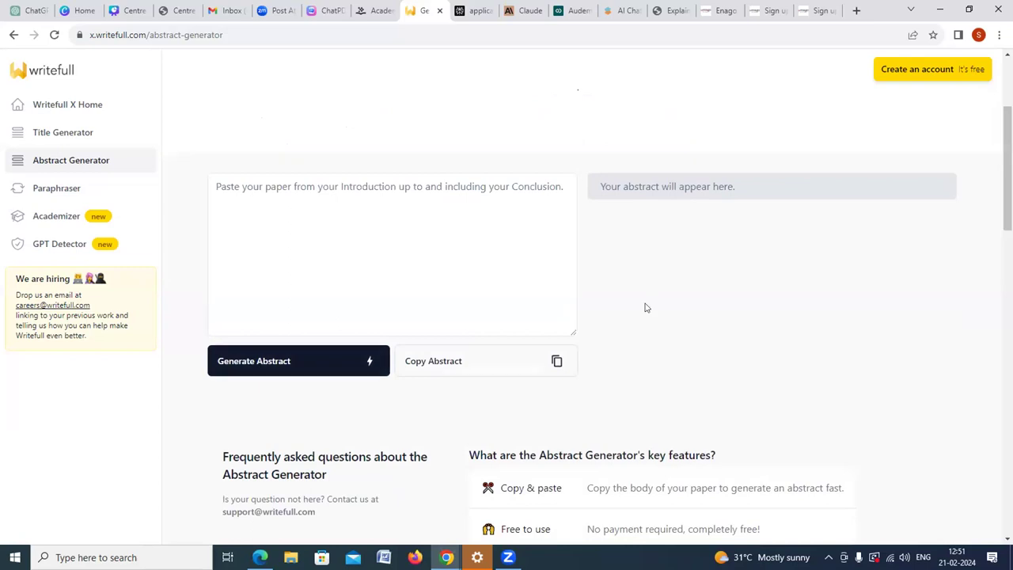
pyautogui.scroll(3, 645, 307)
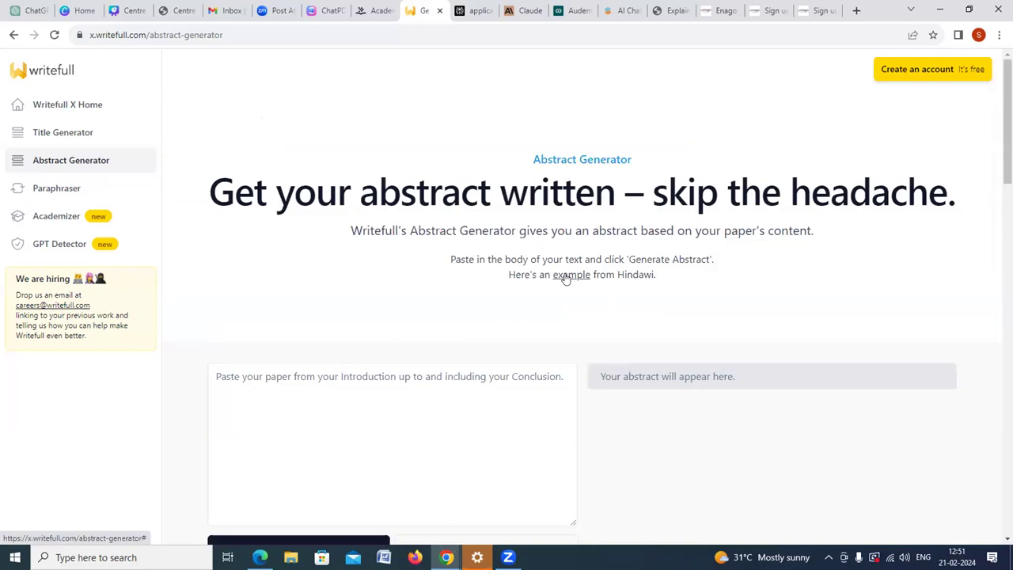
# Step: Fill the paper box with the Hindawi hemodialysis COVID-19 paper and start abstract generation
pyautogui.click(571, 275)
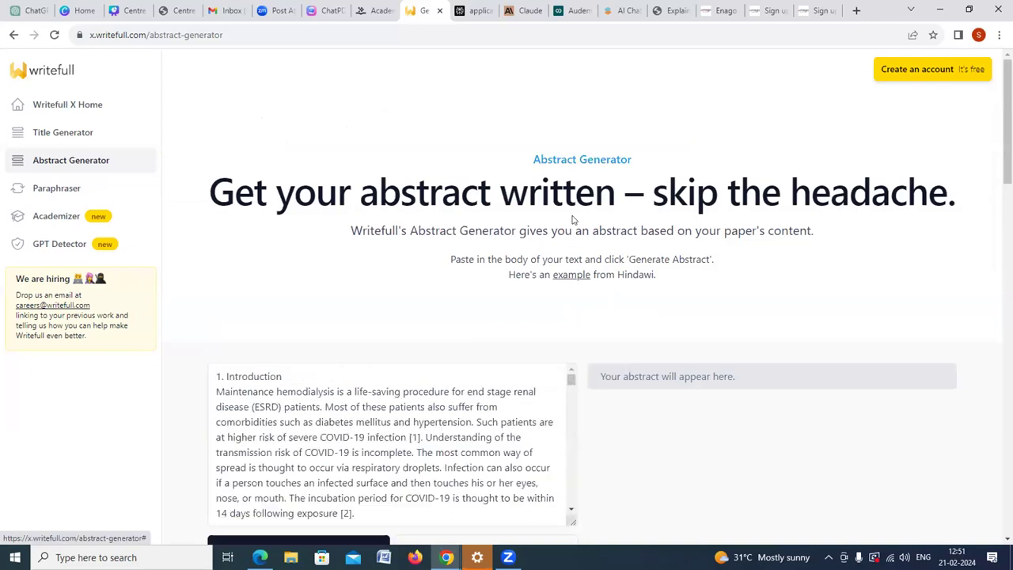
pyautogui.scroll(-3, 571, 206)
pyautogui.click(570, 195)
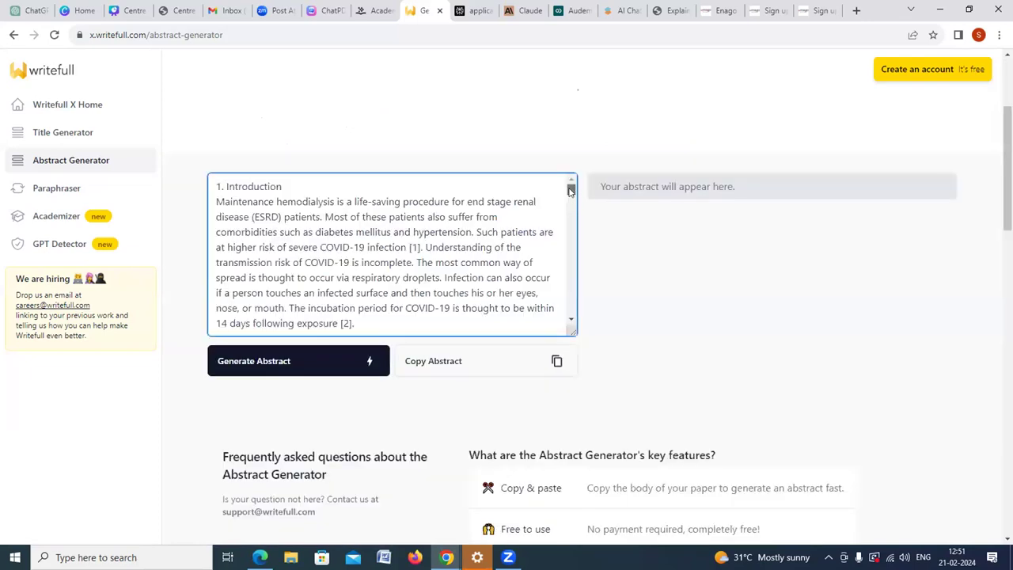
pyautogui.scroll(-2, 571, 194)
pyautogui.click(571, 194)
pyautogui.scroll(-1, 569, 206)
pyautogui.scroll(-10, 569, 229)
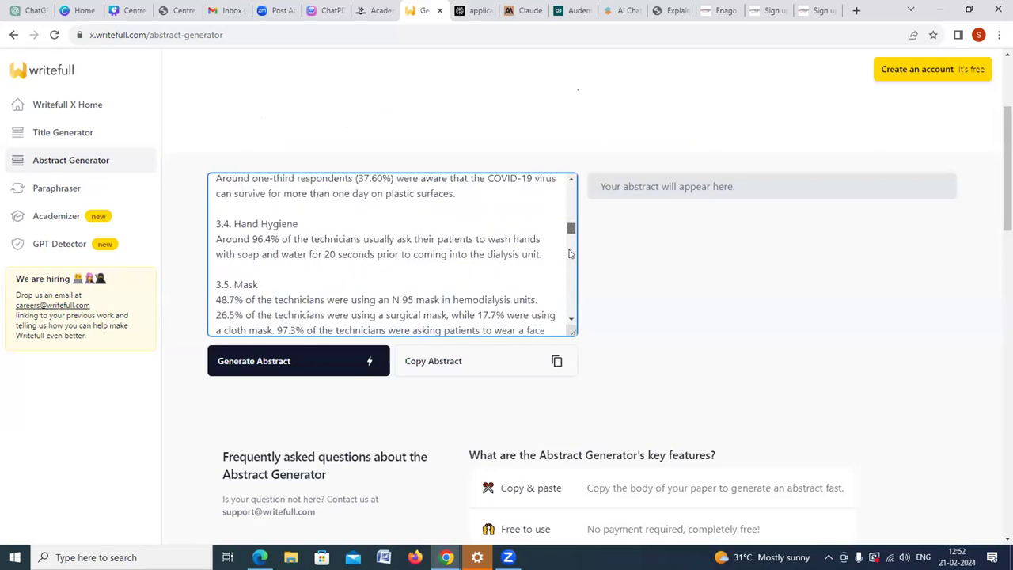
pyautogui.scroll(-8, 570, 280)
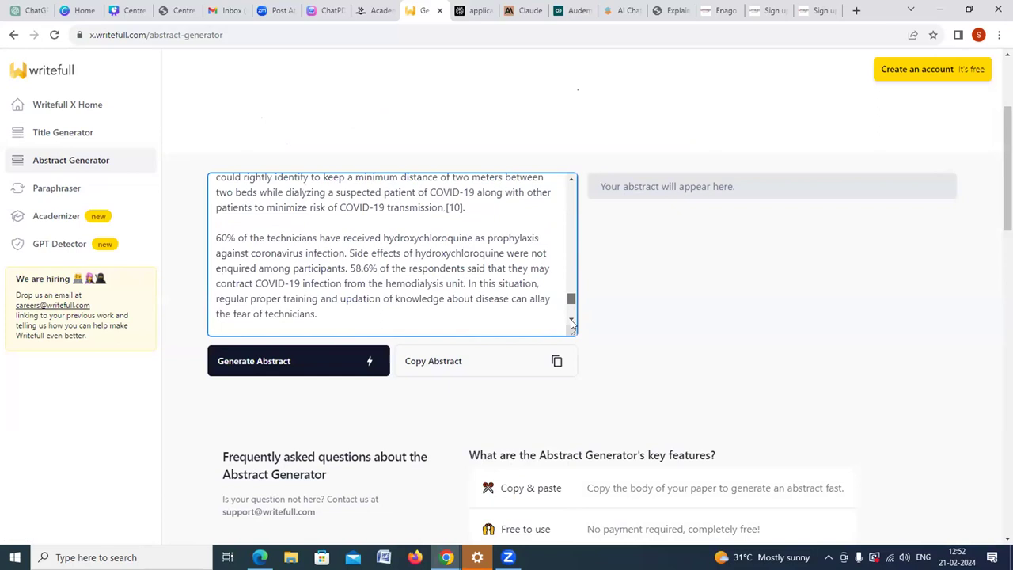
pyautogui.scroll(6, 575, 277)
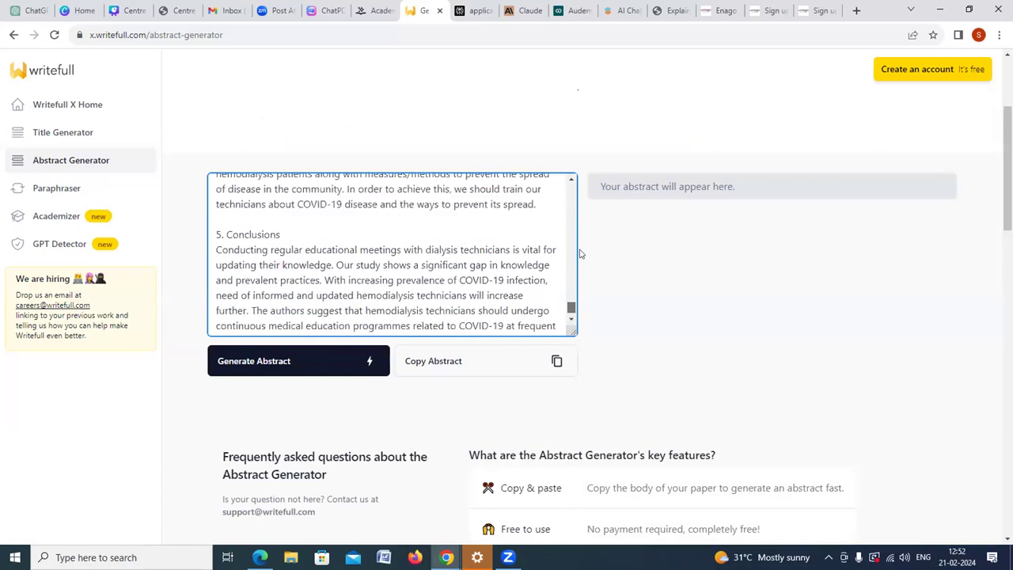
pyautogui.click(571, 188)
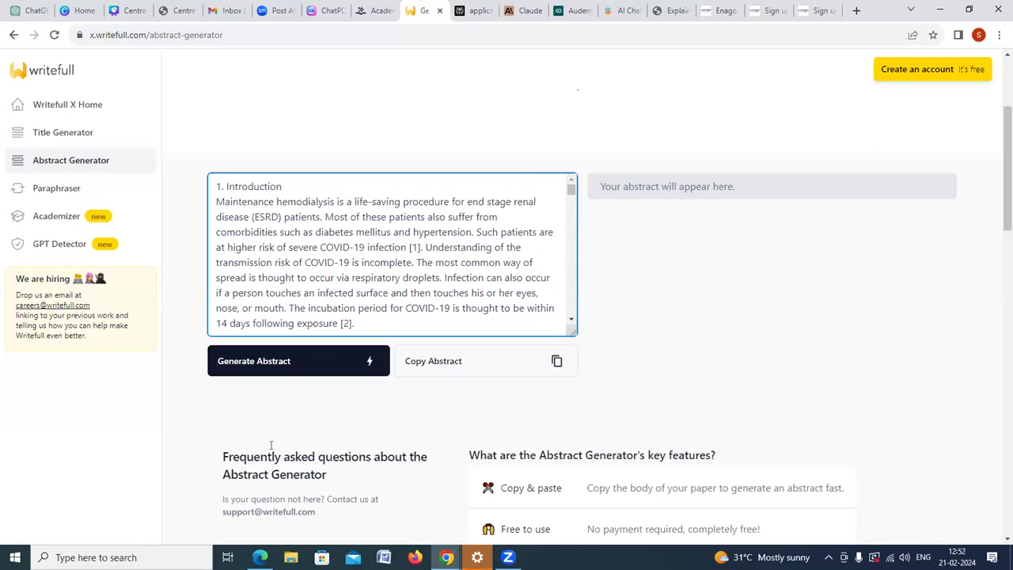
pyautogui.click(245, 360)
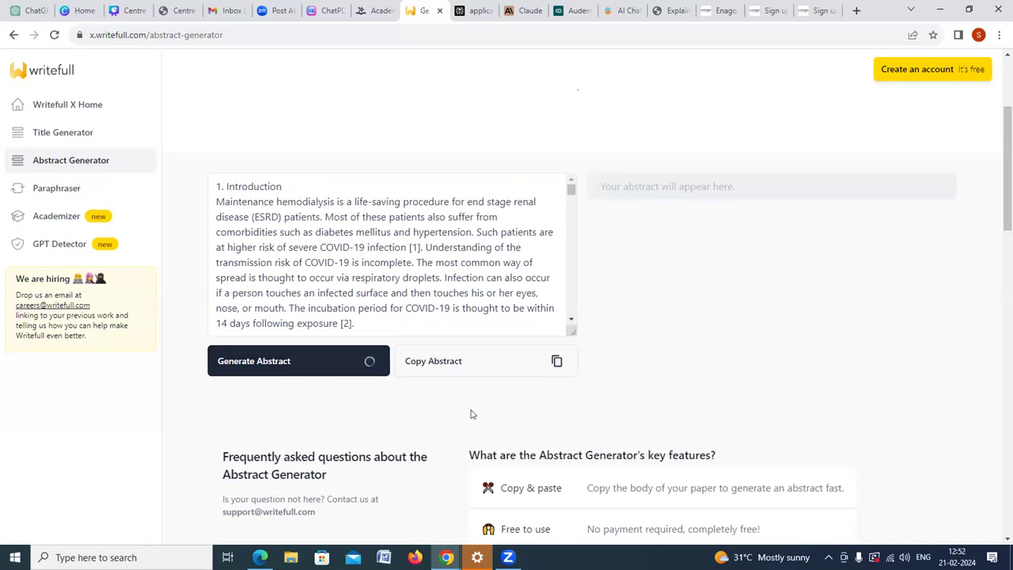
# Step: Scroll through the pasted paper while the Background–Conclusions abstract on hemodialysis technicians is produced
pyautogui.scroll(1, 717, 384)
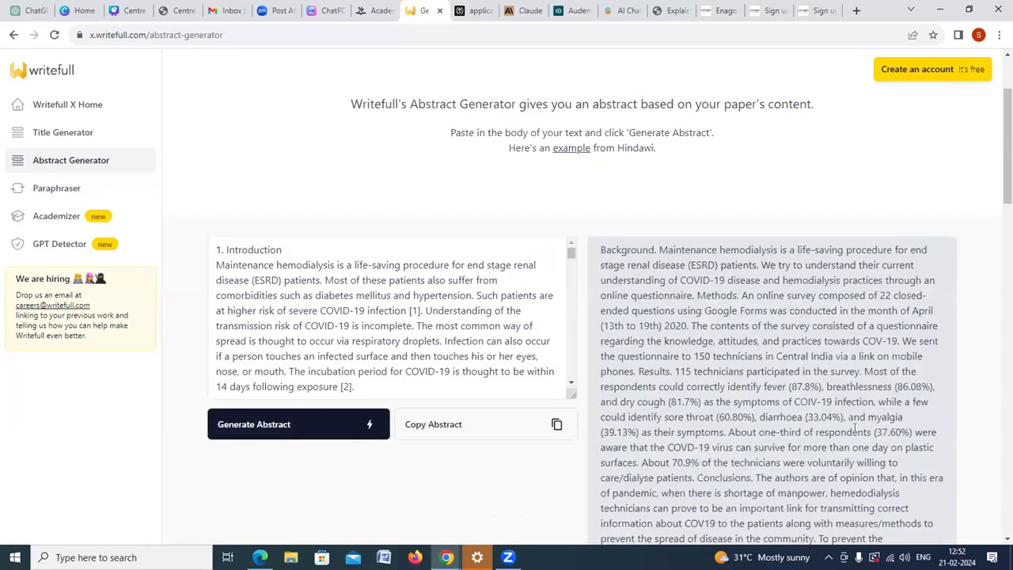
pyautogui.scroll(-1, 638, 303)
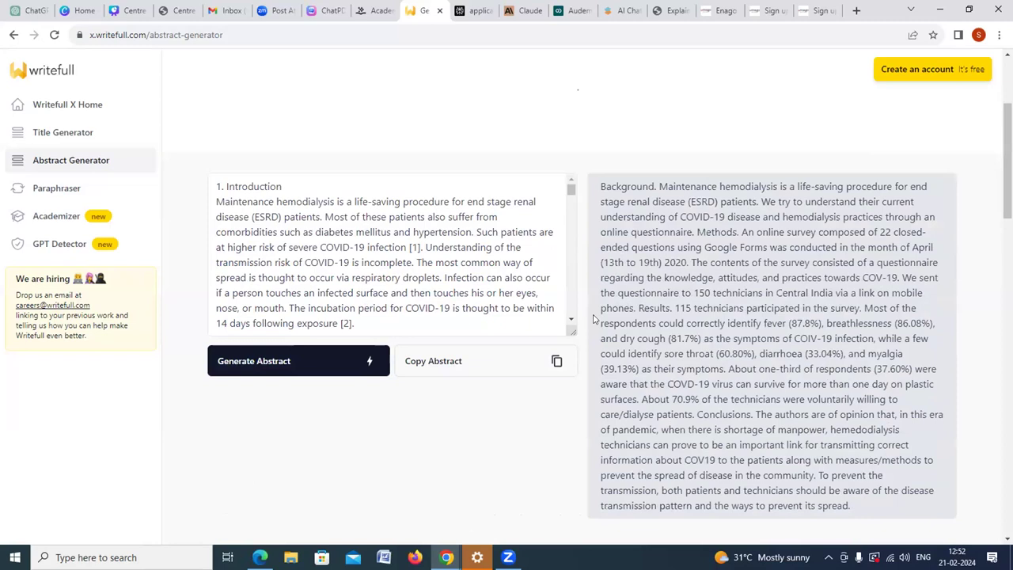
pyautogui.click(568, 204)
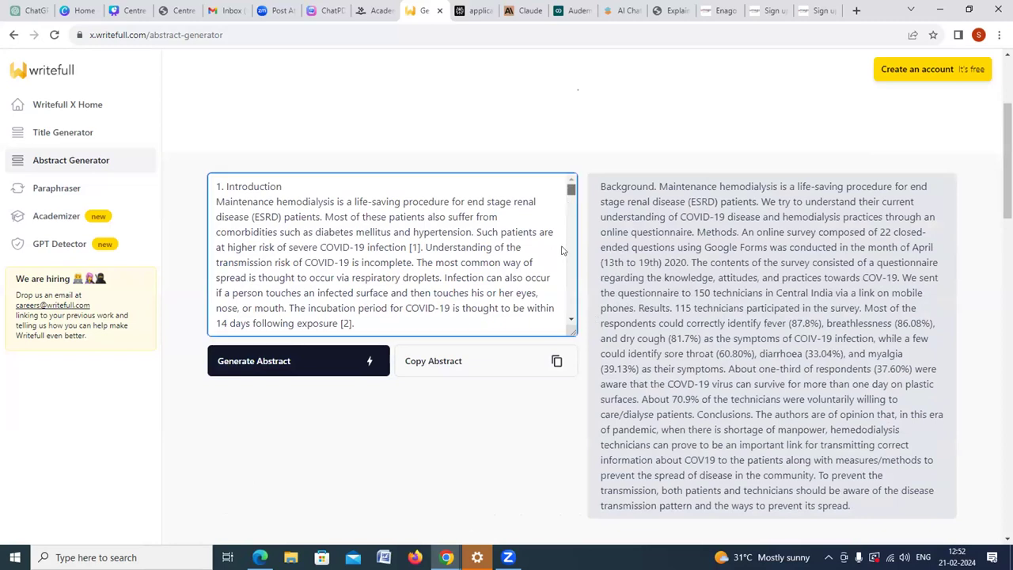
pyautogui.scroll(-10, 564, 238)
pyautogui.scroll(-3, 562, 313)
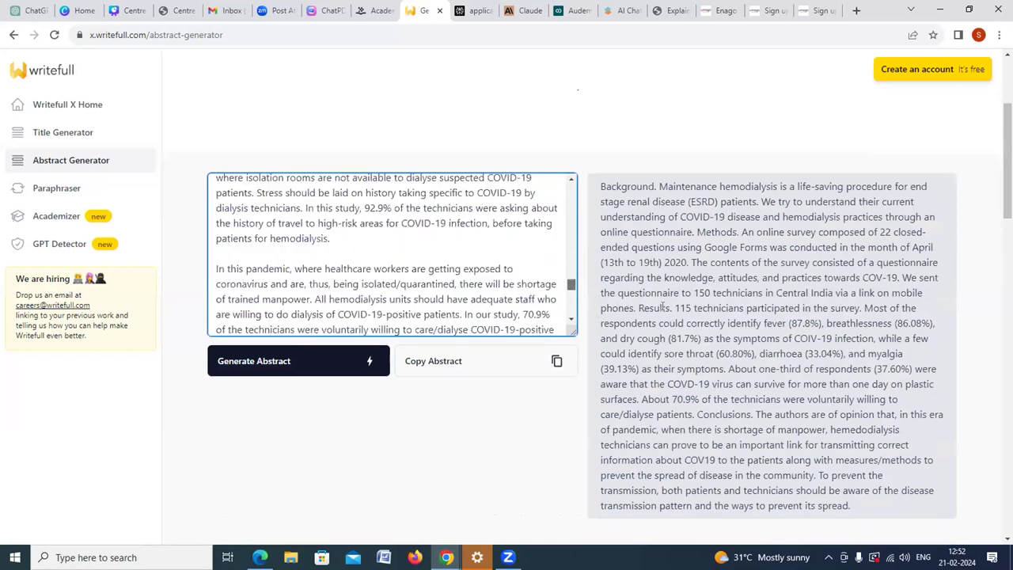
pyautogui.scroll(-5, 611, 252)
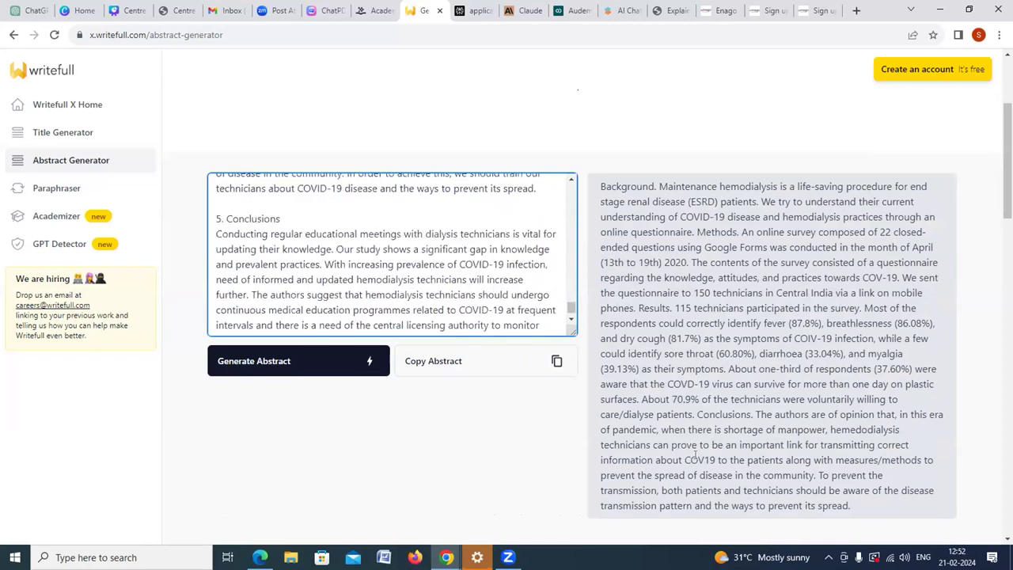
# Step: Select the whole generated abstract, Background through Conclusions, and copy it
pyautogui.moveTo(600, 187); pyautogui.dragTo(707, 429)
pyautogui.hotkey('ctrl', 'c')
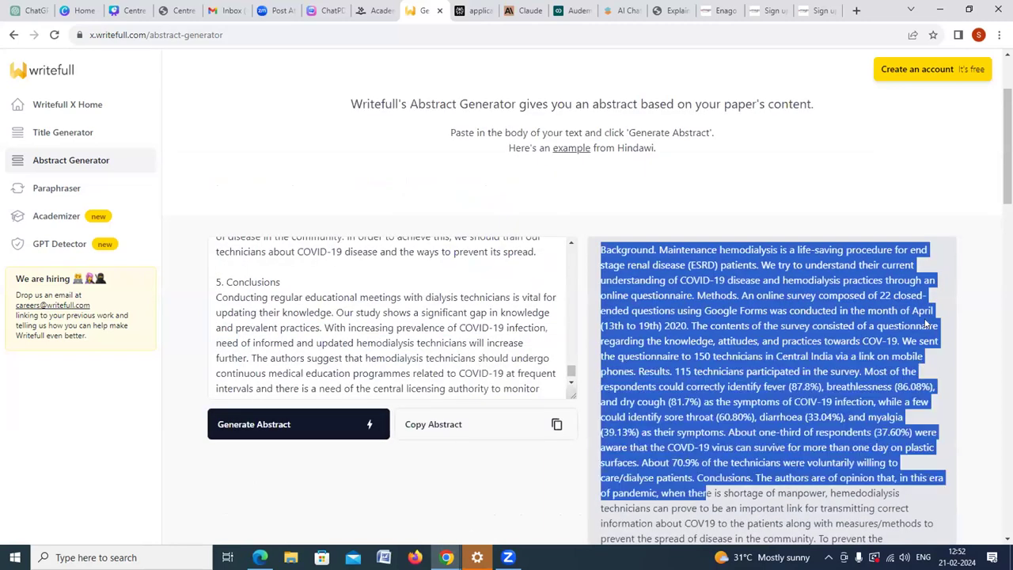
pyautogui.scroll(-1, 887, 378)
pyautogui.scroll(-1, 893, 380)
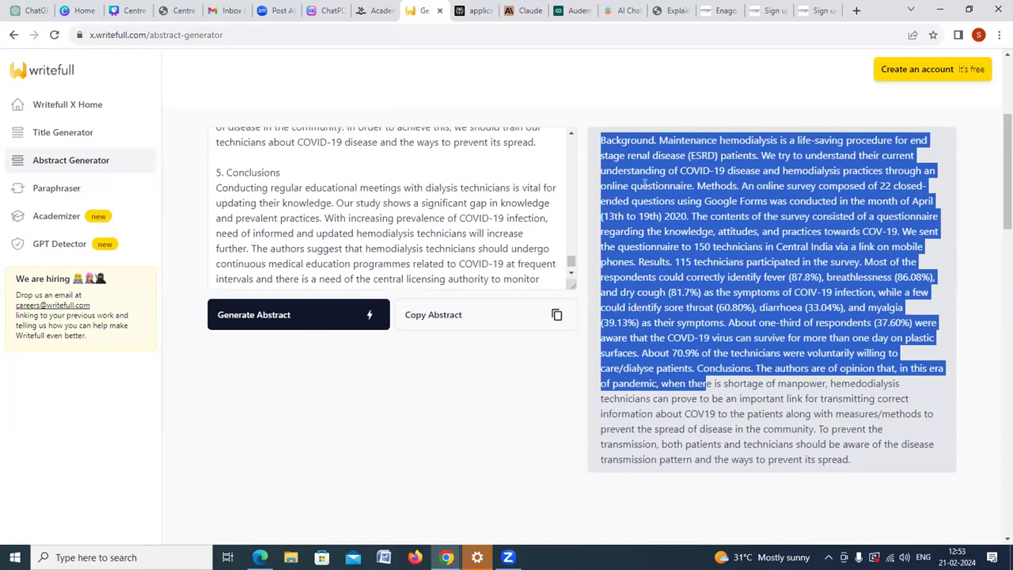
pyautogui.moveTo(851, 460); pyautogui.dragTo(599, 137)
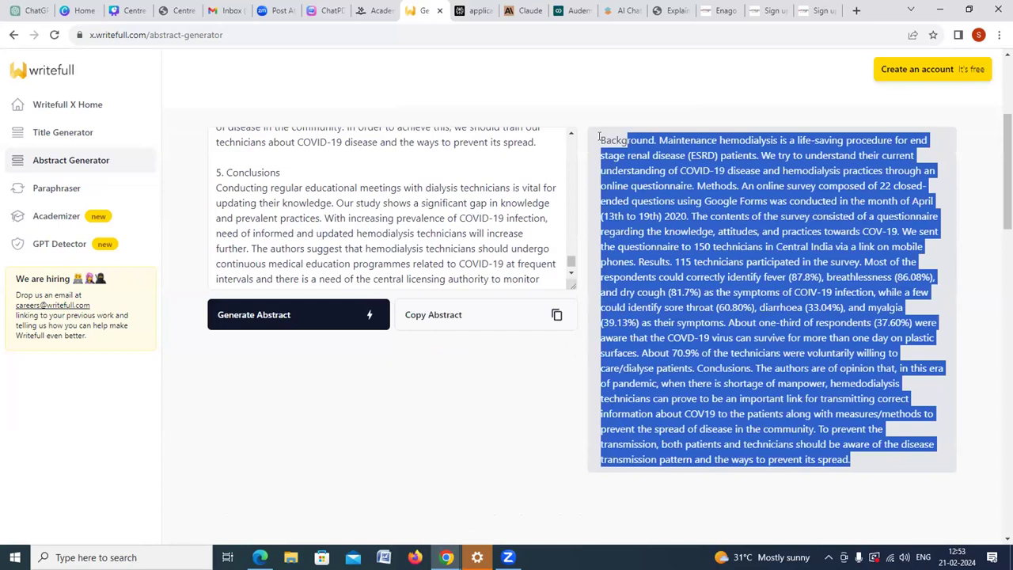
pyautogui.moveTo(599, 137); pyautogui.dragTo(598, 137)
pyautogui.rightClick(681, 187)
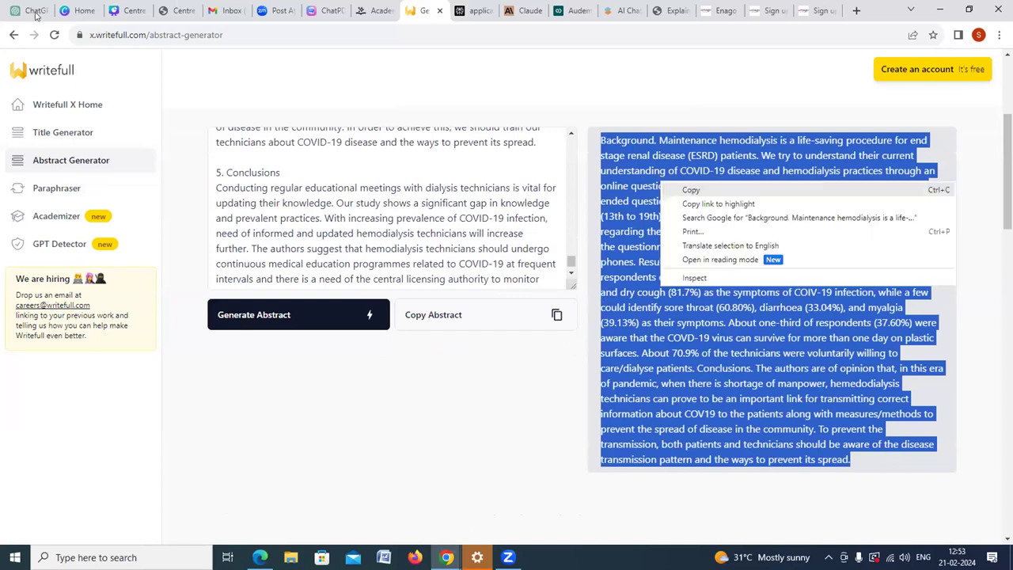
pyautogui.click(227, 180)
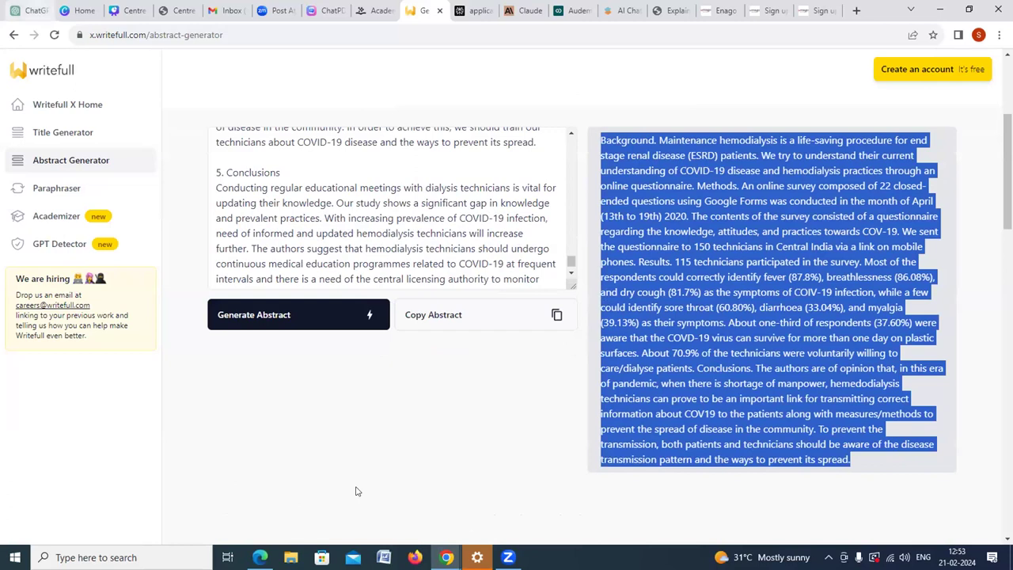
pyautogui.hotkey('ctrl', '1')
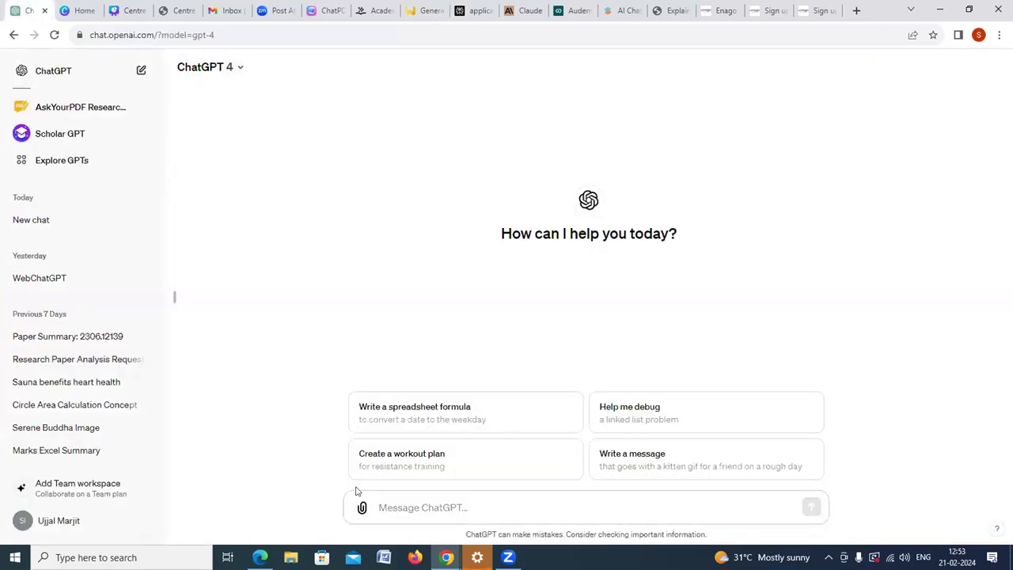
# Step: Ask ChatGPT to 'paraphrase it' with the copied abstract pasted inside quotes
pyautogui.write('p')
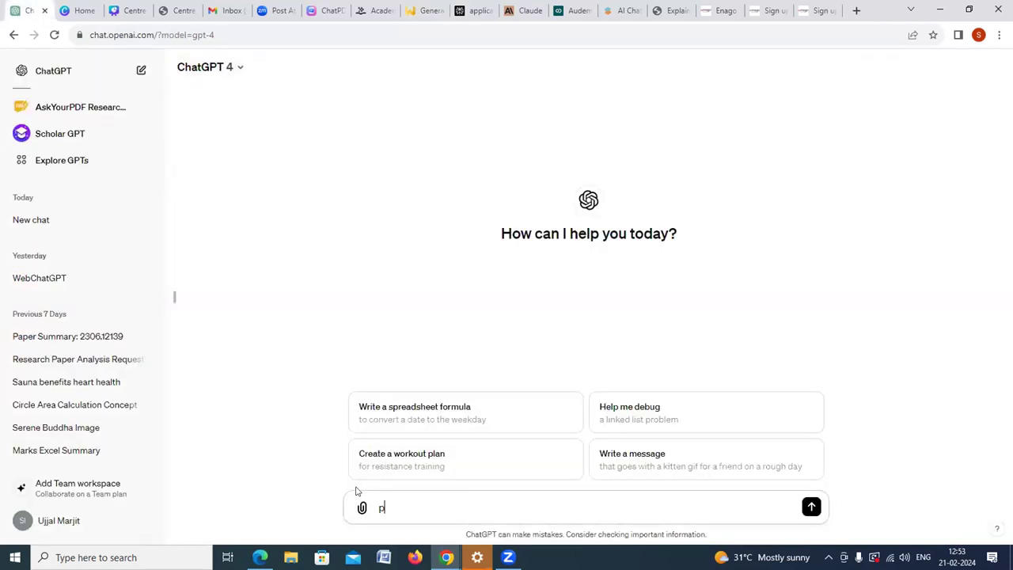
pyautogui.write('araphrase it "')
pyautogui.hotkey('ctrl', 'v')
pyautogui.write('"')
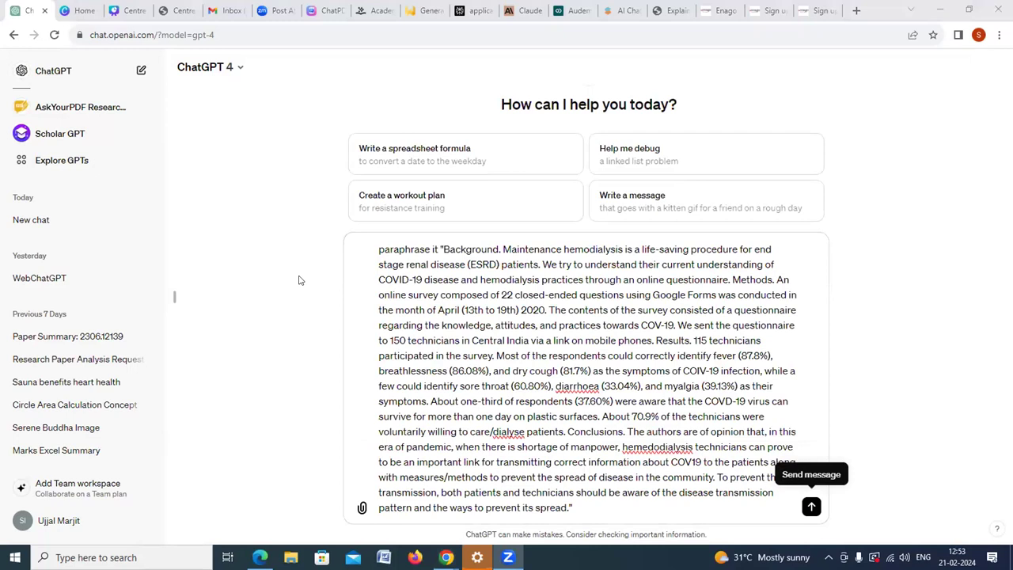
pyautogui.press('Return')
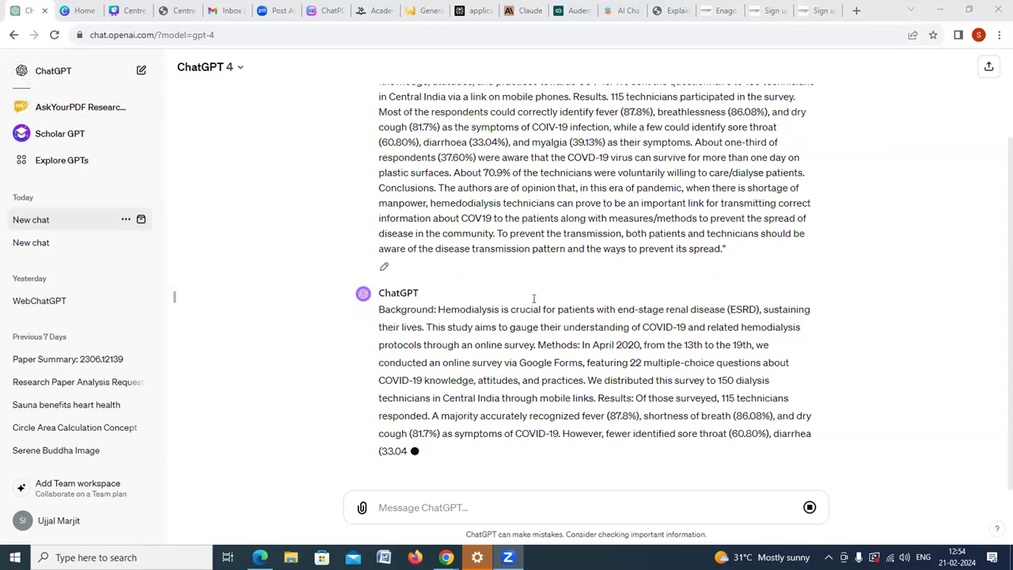
pyautogui.scroll(2, 496, 248)
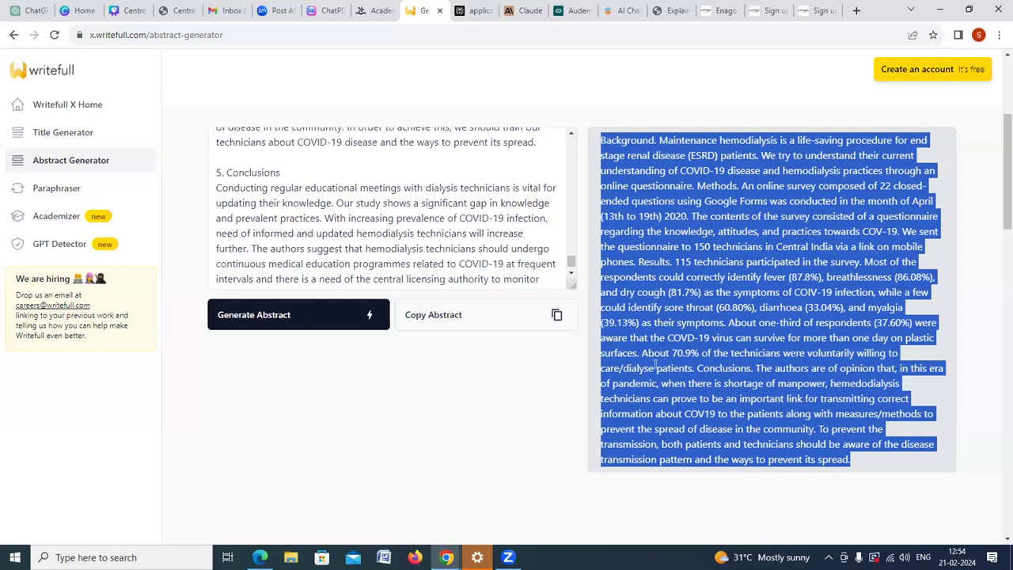
# Step: Go to Writefull's Title Generator from the left sidebar
pyautogui.scroll(3, 655, 368)
pyautogui.scroll(2, 656, 370)
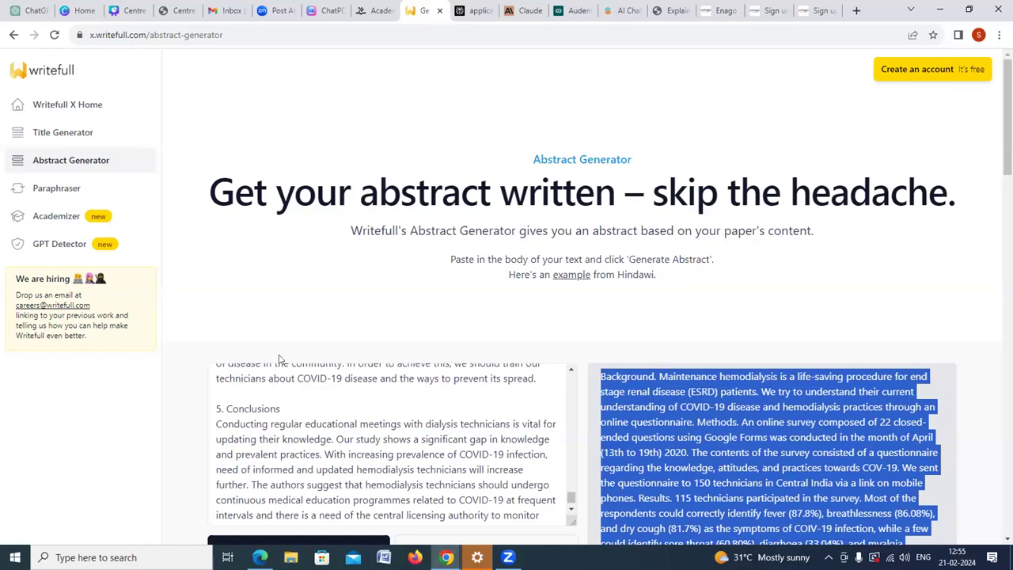
pyautogui.click(70, 136)
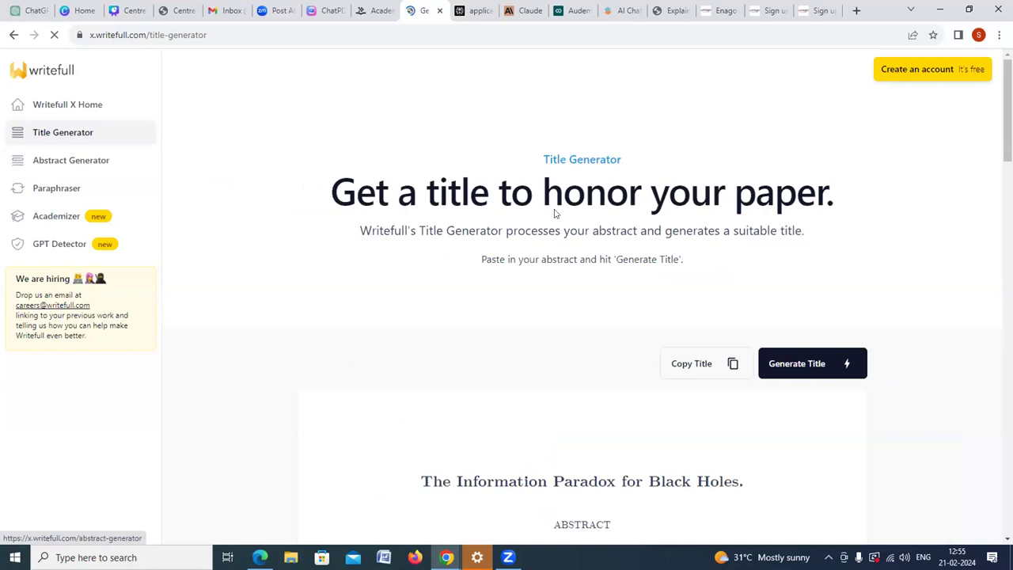
pyautogui.scroll(-2, 556, 221)
pyautogui.scroll(-2, 556, 221)
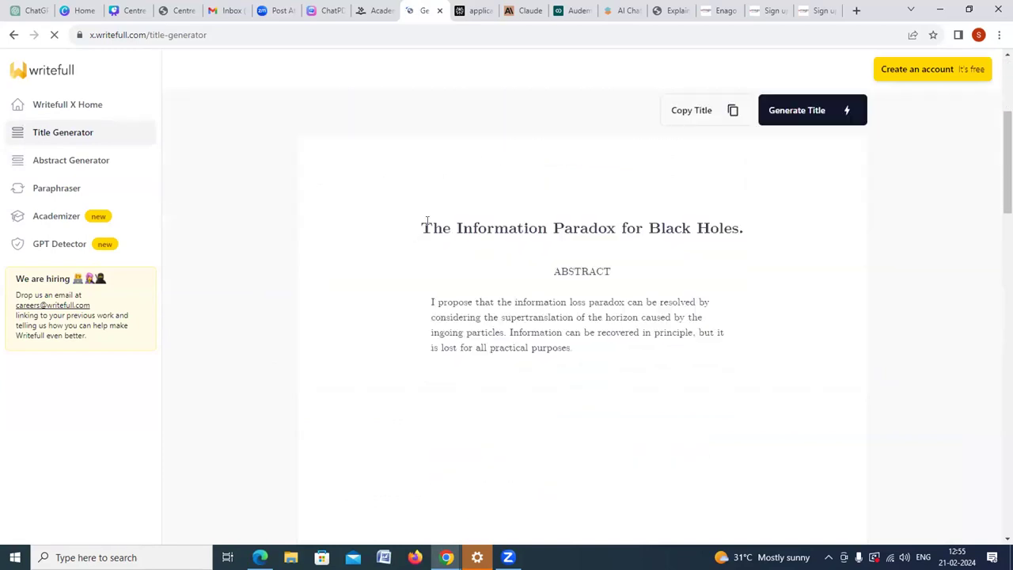
pyautogui.scroll(-3, 604, 232)
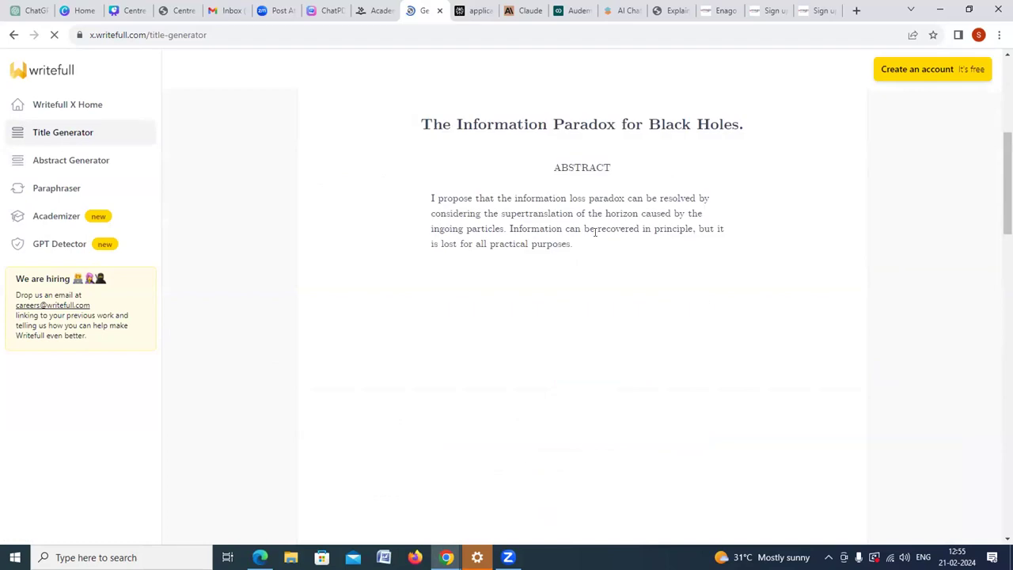
pyautogui.scroll(5, 767, 369)
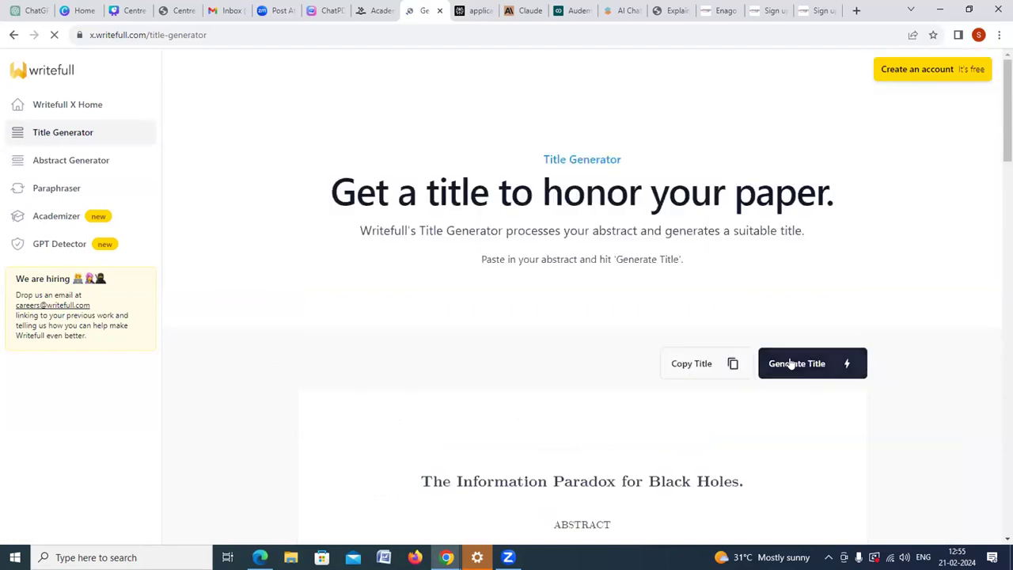
pyautogui.click(793, 362)
pyautogui.scroll(-2, 474, 401)
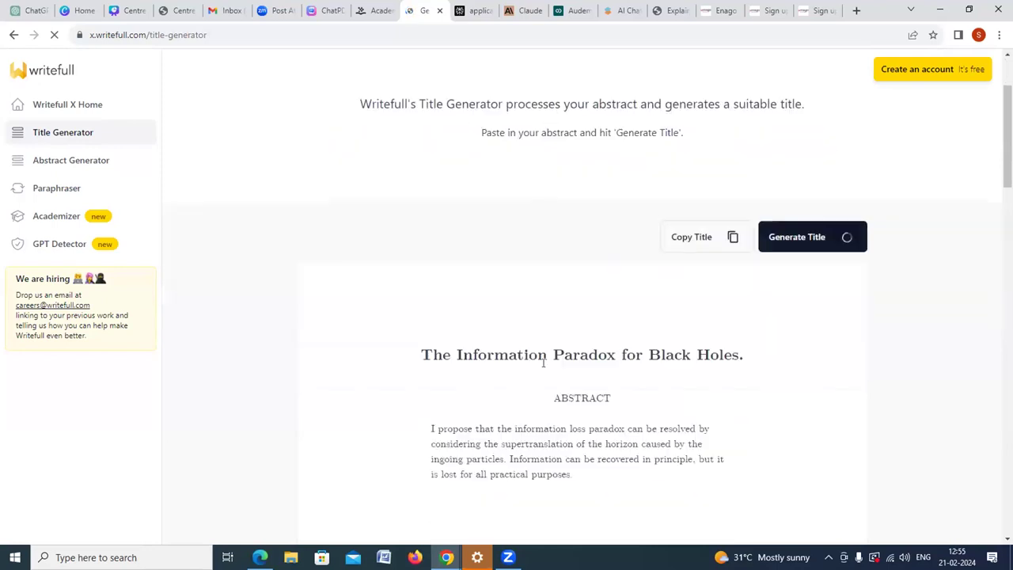
pyautogui.scroll(-5, 533, 344)
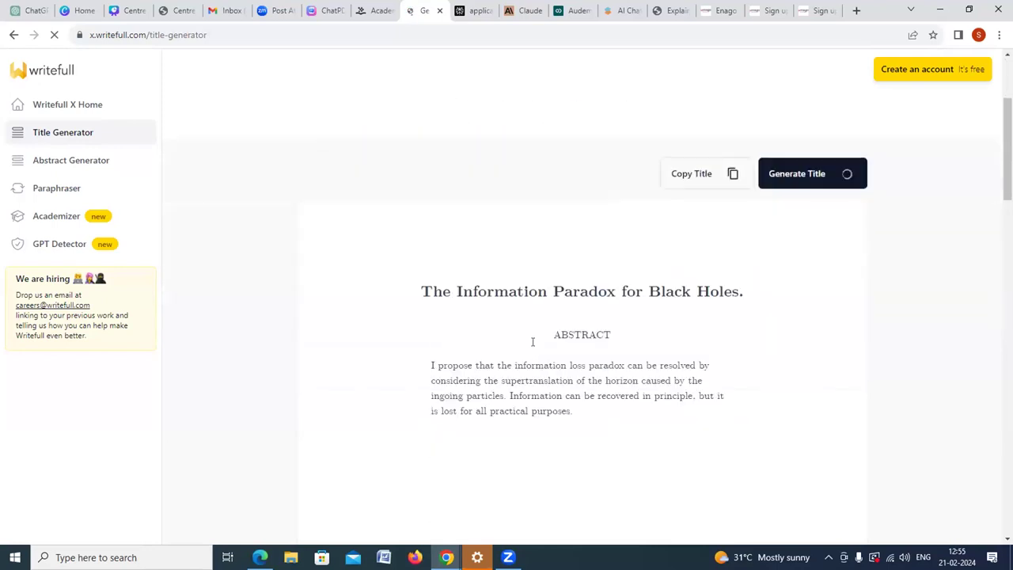
pyautogui.scroll(4, 533, 343)
pyautogui.scroll(3, 804, 356)
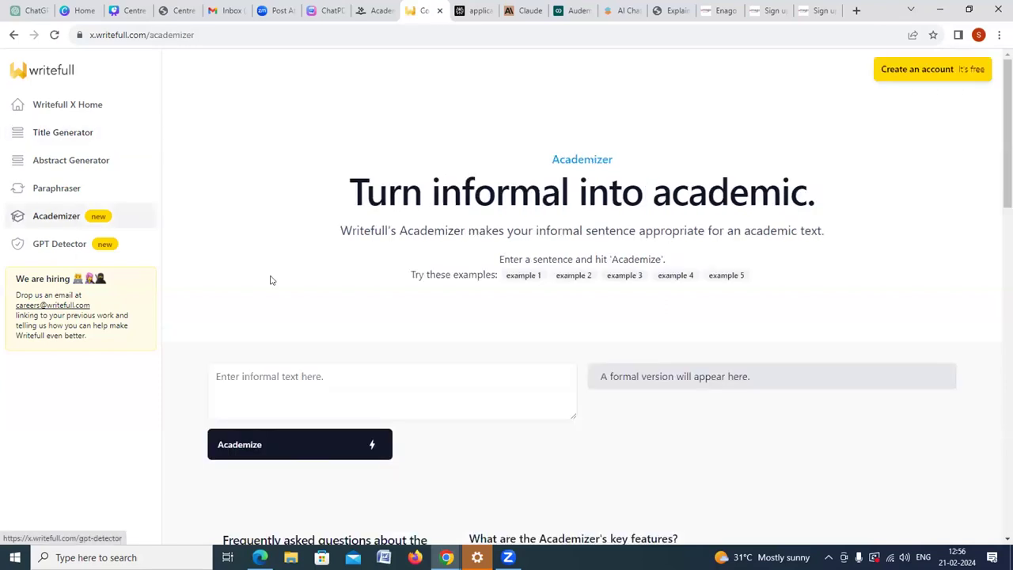
# Step: Try academizing example 1, 'The results of this study are pretty good…', then dismiss the error
pyautogui.scroll(-3, 522, 217)
pyautogui.scroll(2, 523, 216)
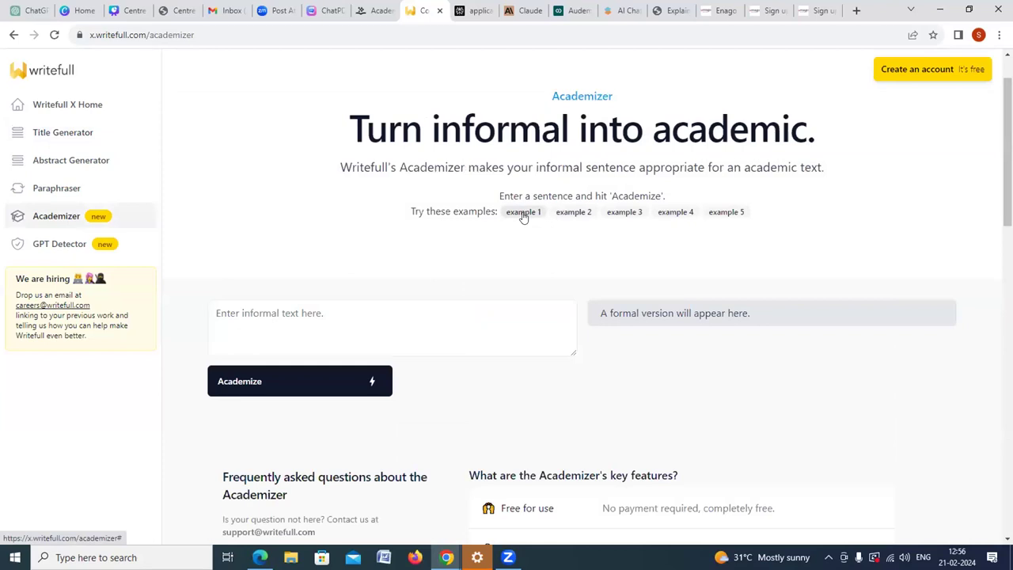
pyautogui.click(522, 212)
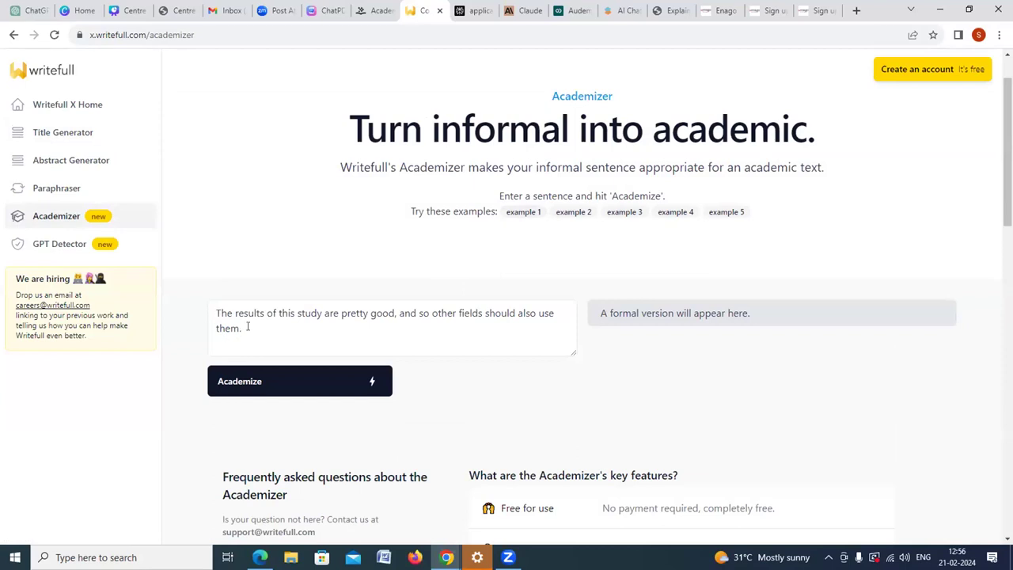
pyautogui.moveTo(248, 326); pyautogui.dragTo(213, 306)
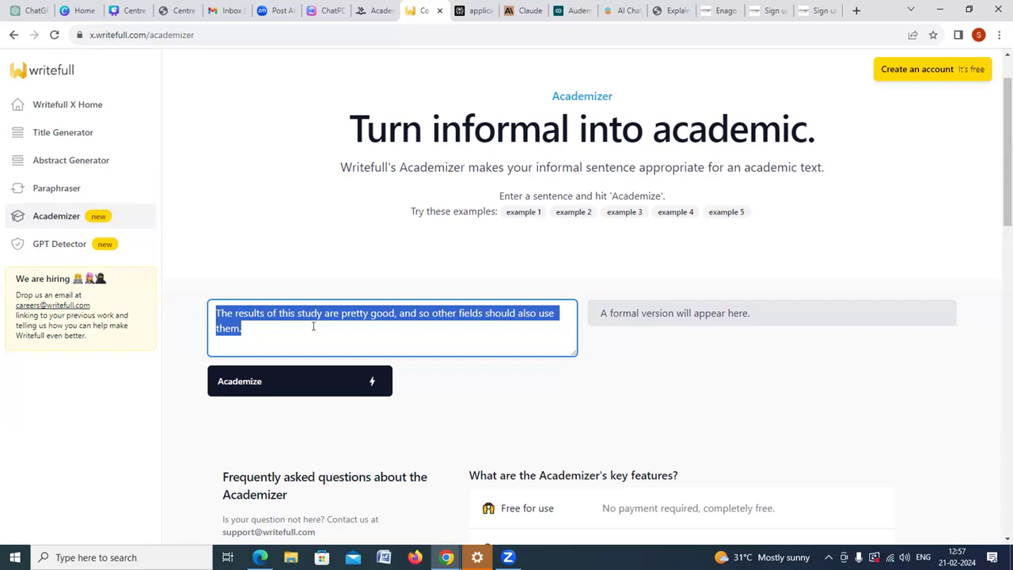
pyautogui.click(280, 383)
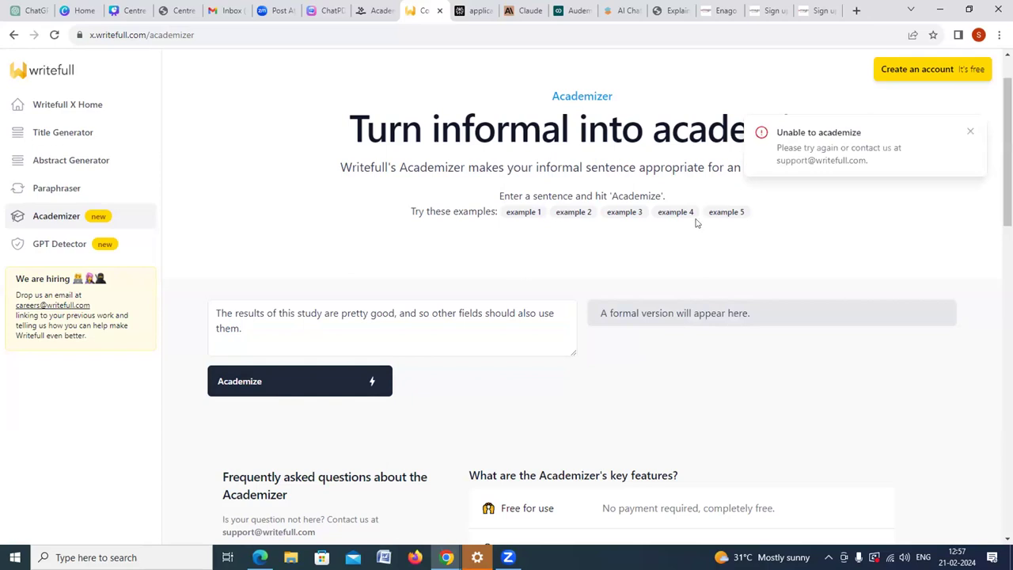
pyautogui.click(972, 132)
# Step: Rerun Academize on the informal study-results sentence and review the four formal rewrites
pyautogui.click(309, 380)
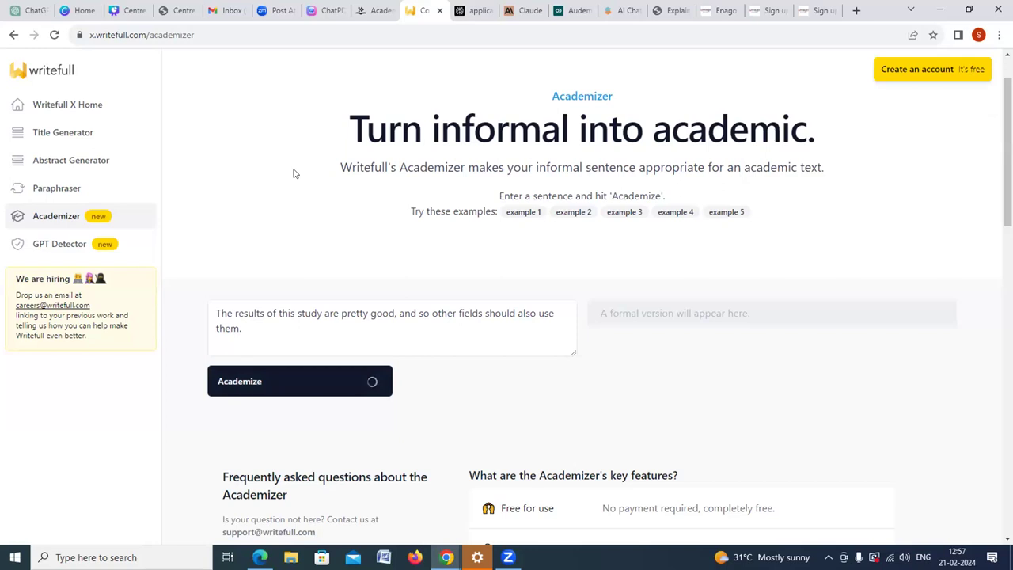
pyautogui.scroll(-3, 772, 230)
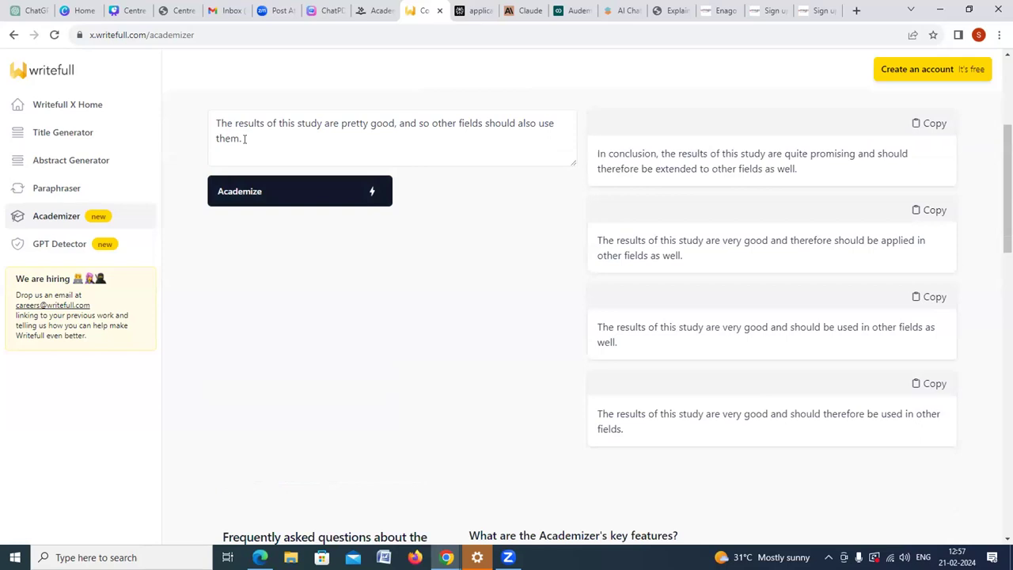
pyautogui.moveTo(244, 139); pyautogui.dragTo(213, 120)
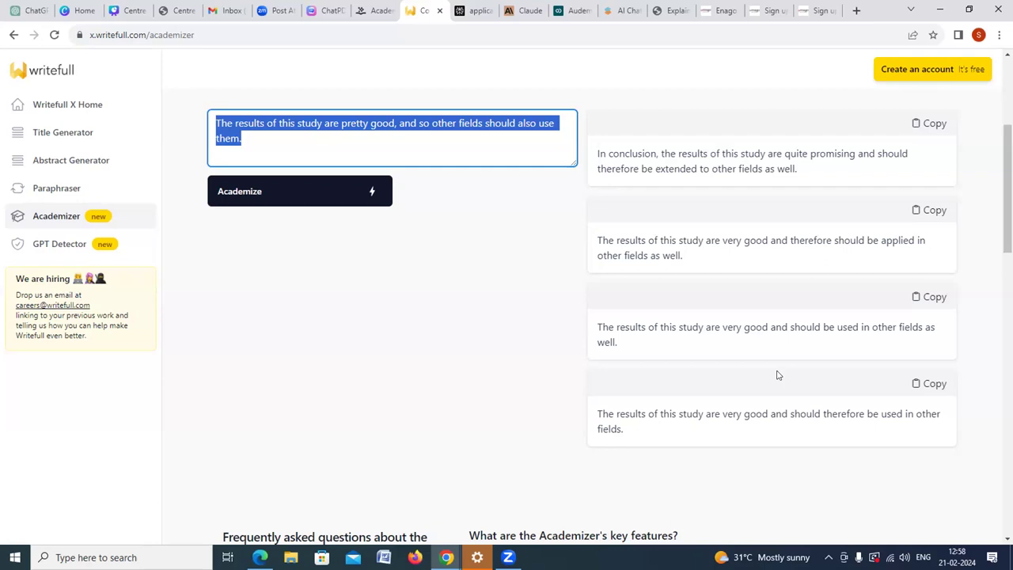
pyautogui.click(922, 211)
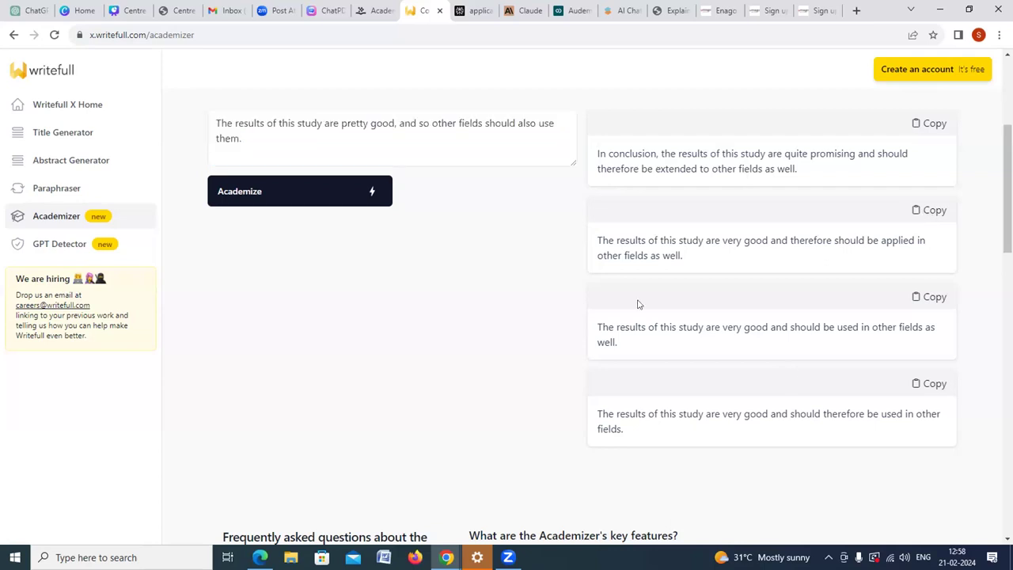
pyautogui.scroll(1, 639, 304)
pyautogui.scroll(3, 635, 299)
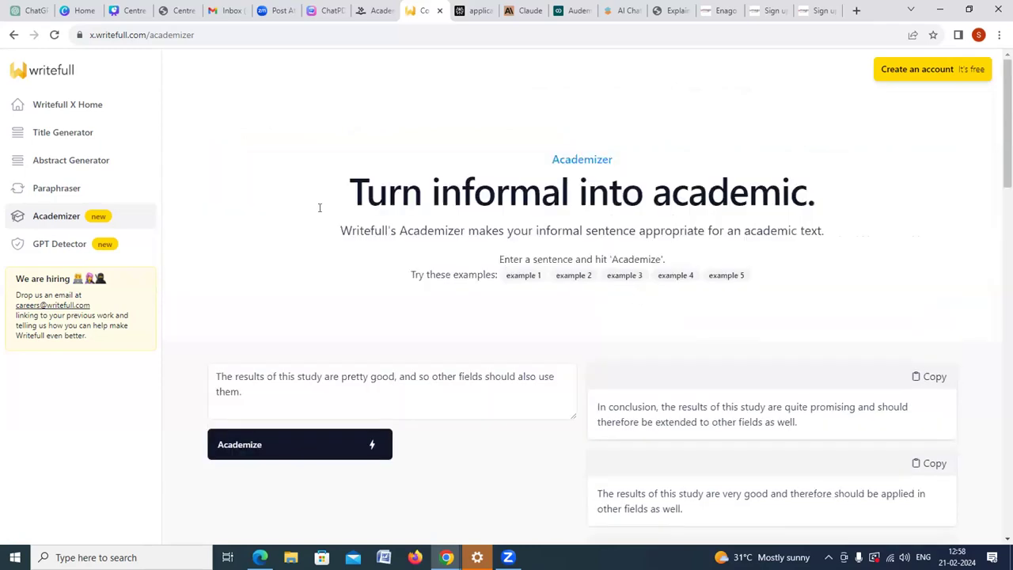
# Step: Open Writefull's GPT Detector and load the human-written van Gogh example paragraph
pyautogui.click(70, 247)
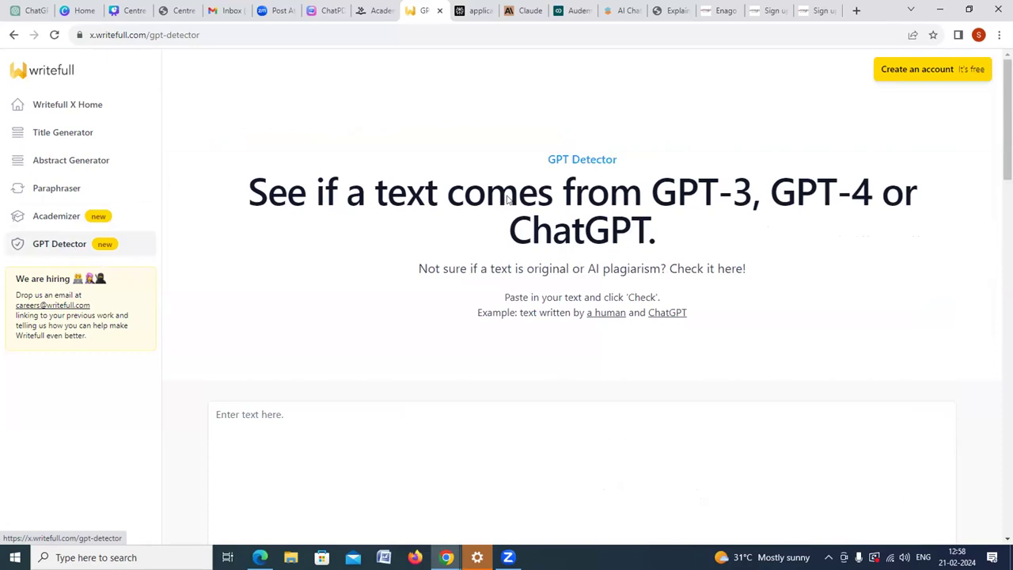
pyautogui.scroll(-2, 510, 201)
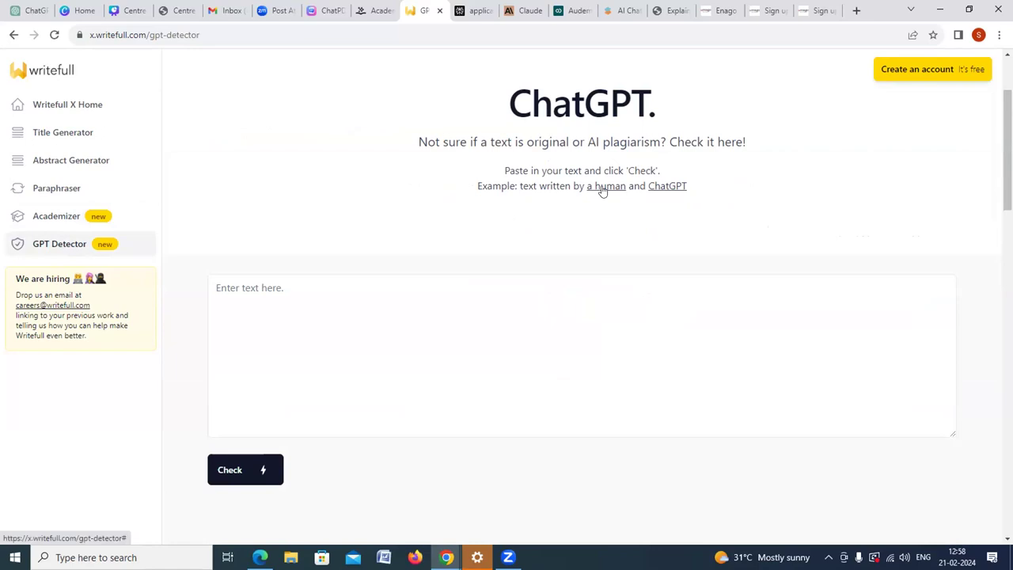
pyautogui.click(601, 188)
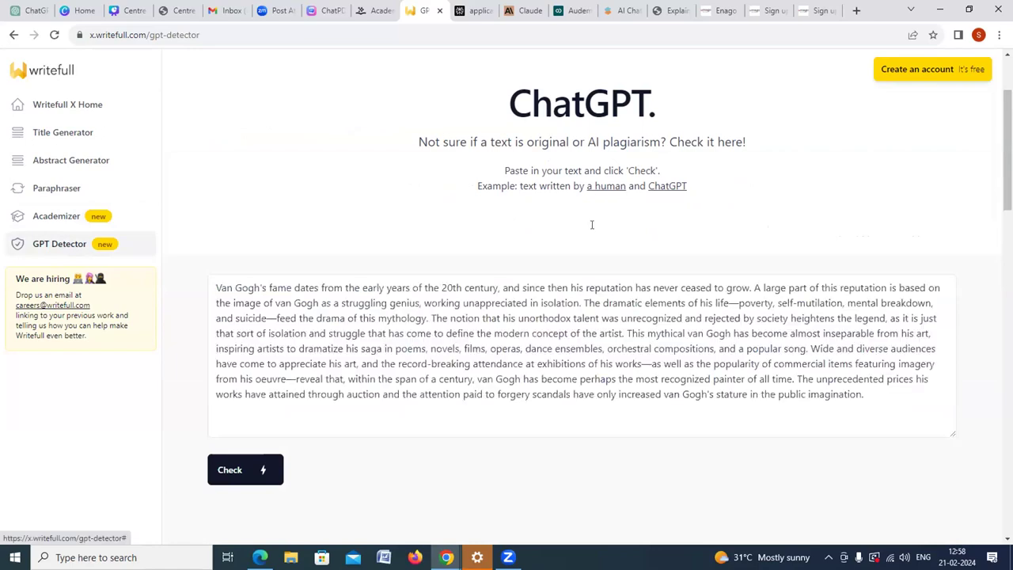
# Step: Check the van Gogh passage and review its 1% likely-from-GPT verdict
pyautogui.moveTo(219, 288); pyautogui.dragTo(229, 318)
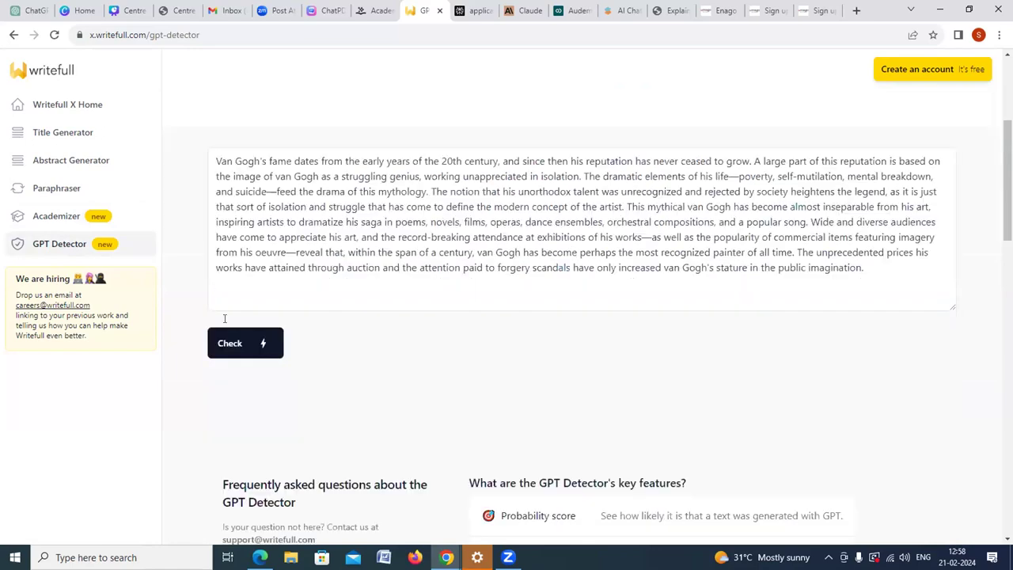
pyautogui.moveTo(805, 402); pyautogui.dragTo(241, 472)
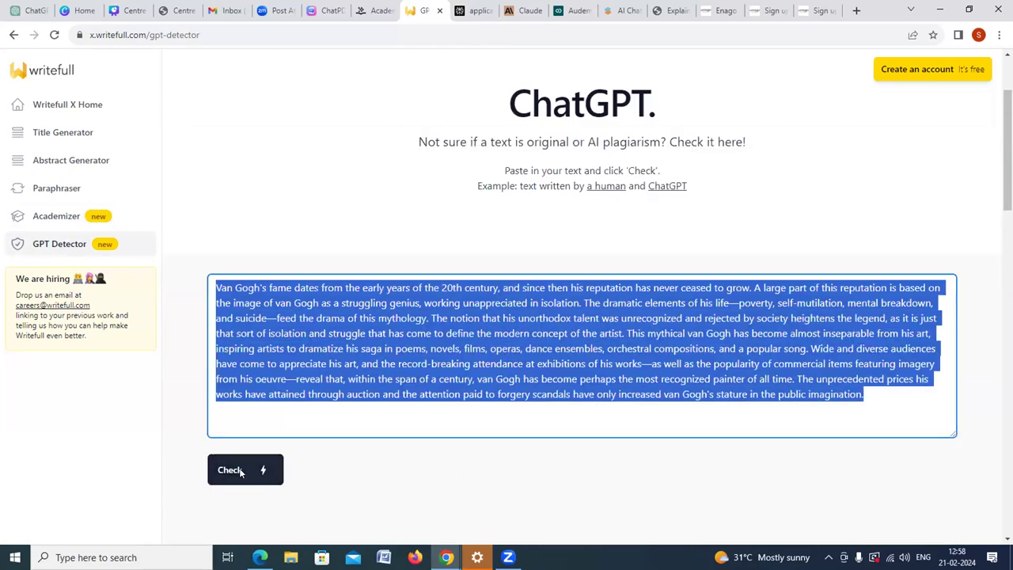
pyautogui.click(241, 472)
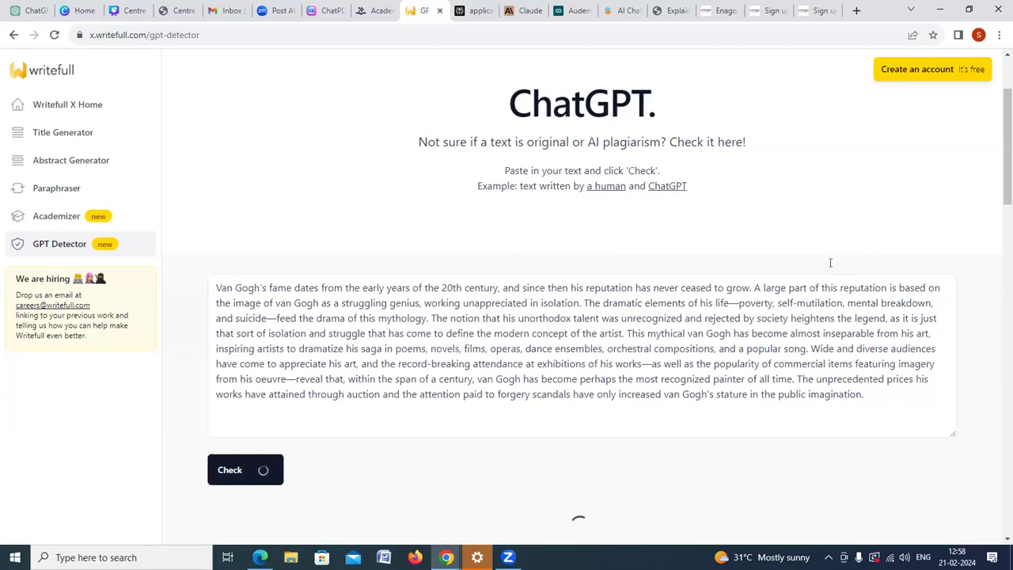
pyautogui.scroll(-2, 830, 262)
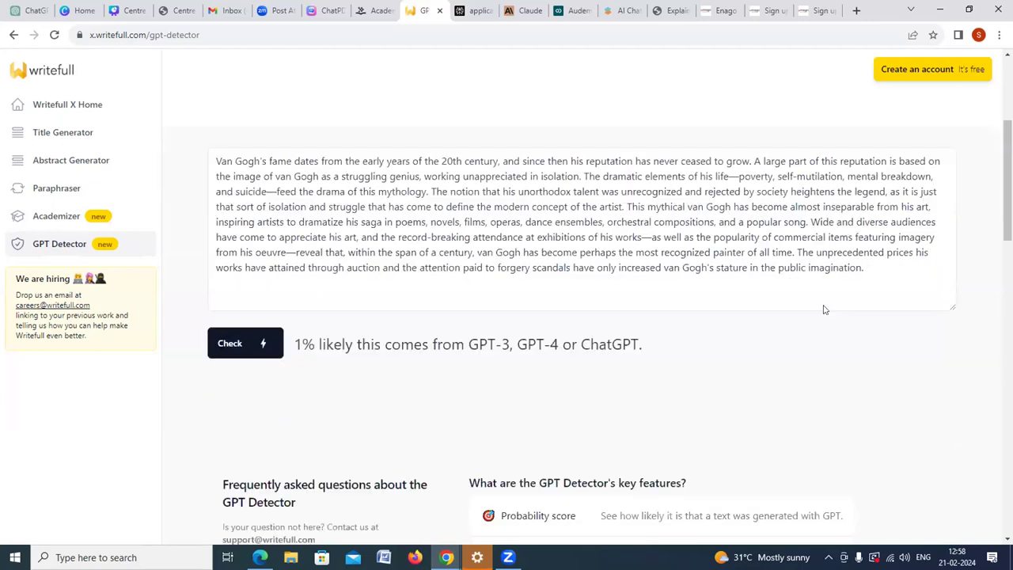
pyautogui.scroll(-3, 823, 309)
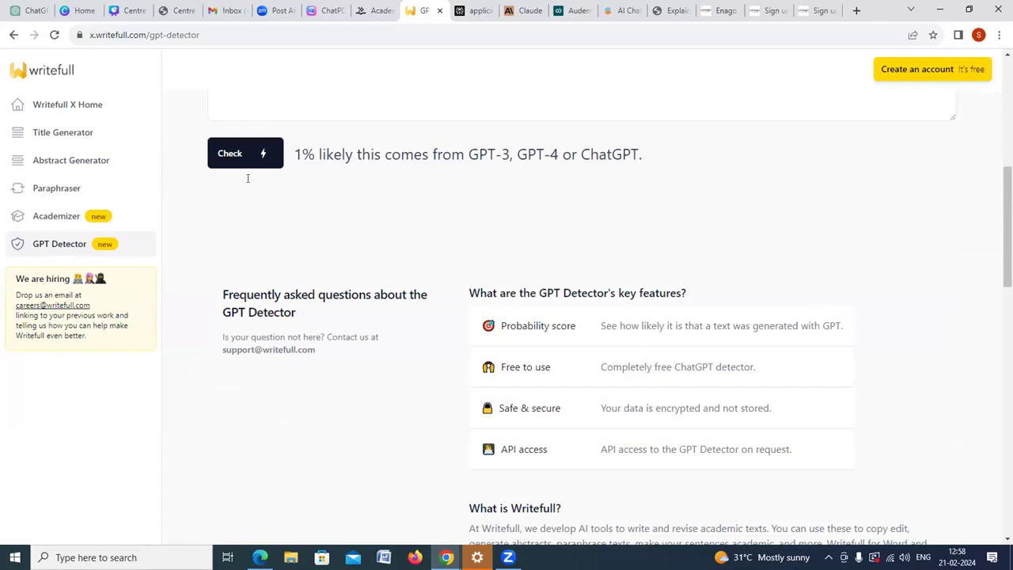
pyautogui.scroll(3, 247, 178)
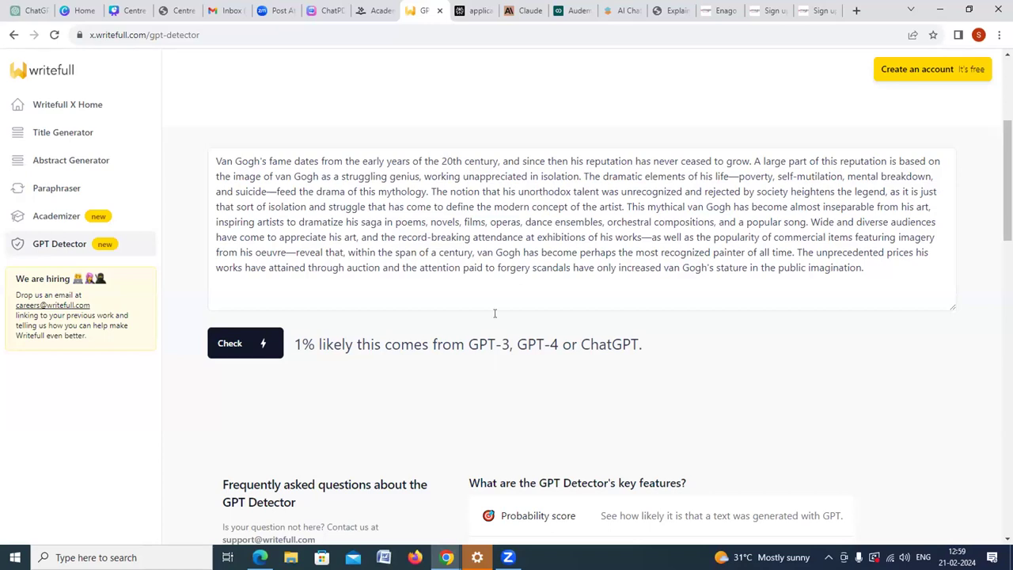
pyautogui.tripleClick(819, 212)
pyautogui.click(819, 212)
pyautogui.scroll(2, 668, 187)
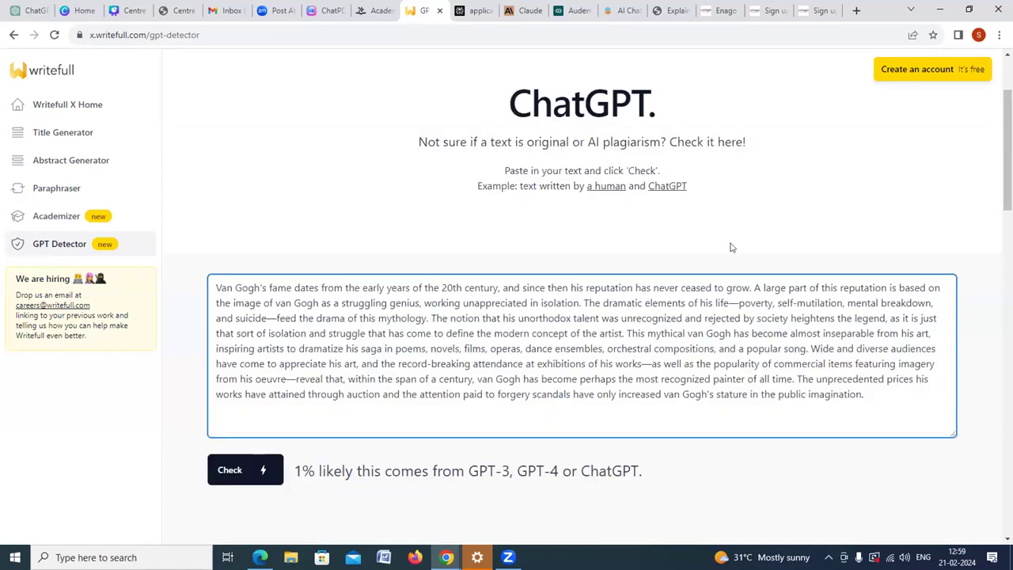
# Step: Check the ChatGPT-written van Gogh example and highlight its 95% likely-from-GPT result
pyautogui.click(667, 185)
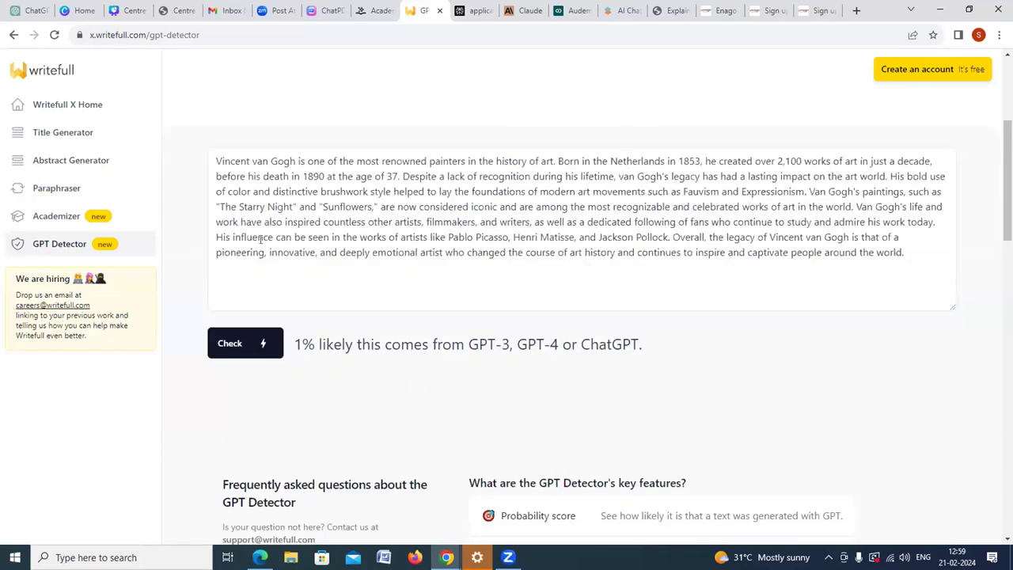
pyautogui.tripleClick(932, 262)
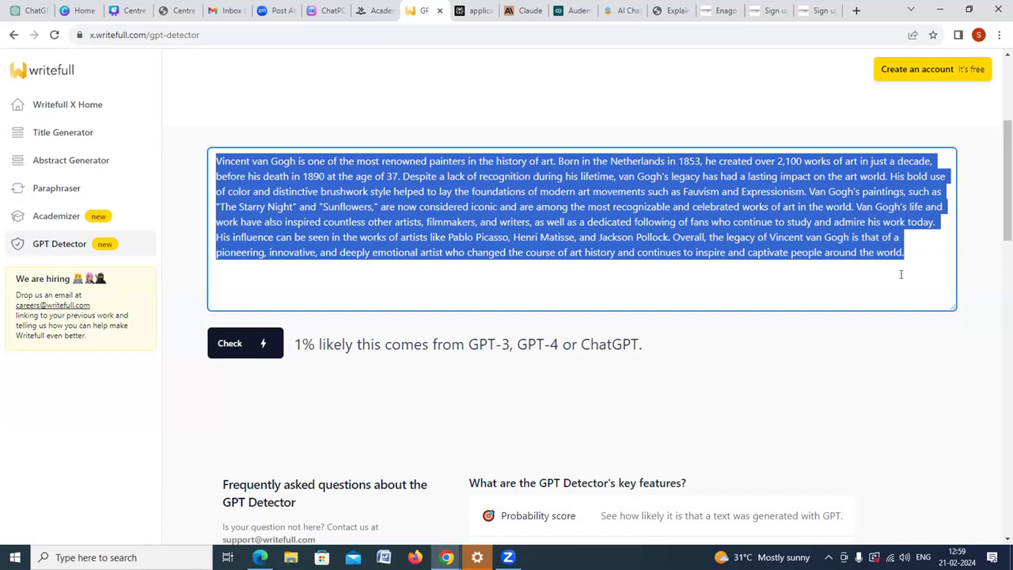
pyautogui.scroll(1, 901, 273)
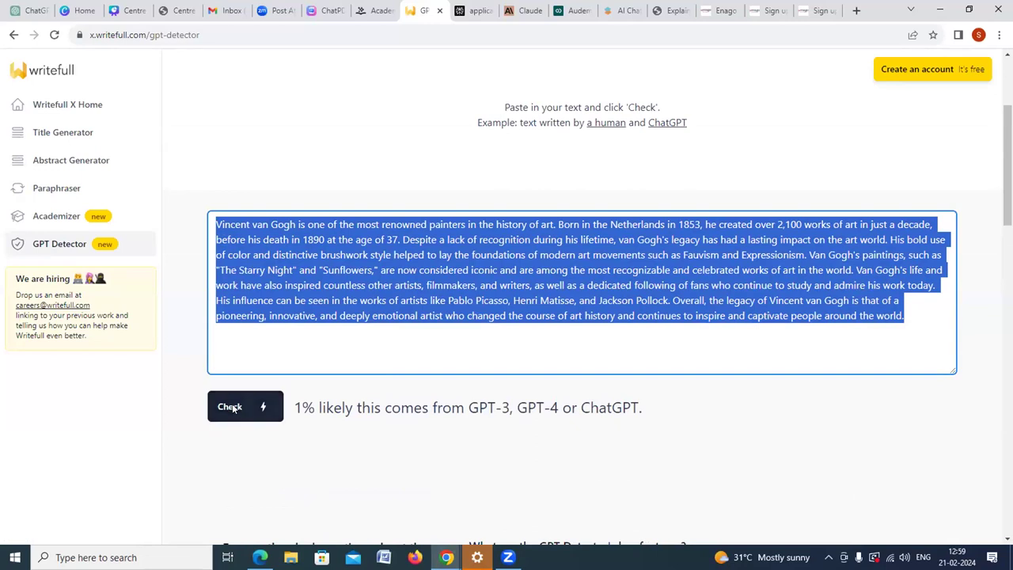
pyautogui.click(232, 409)
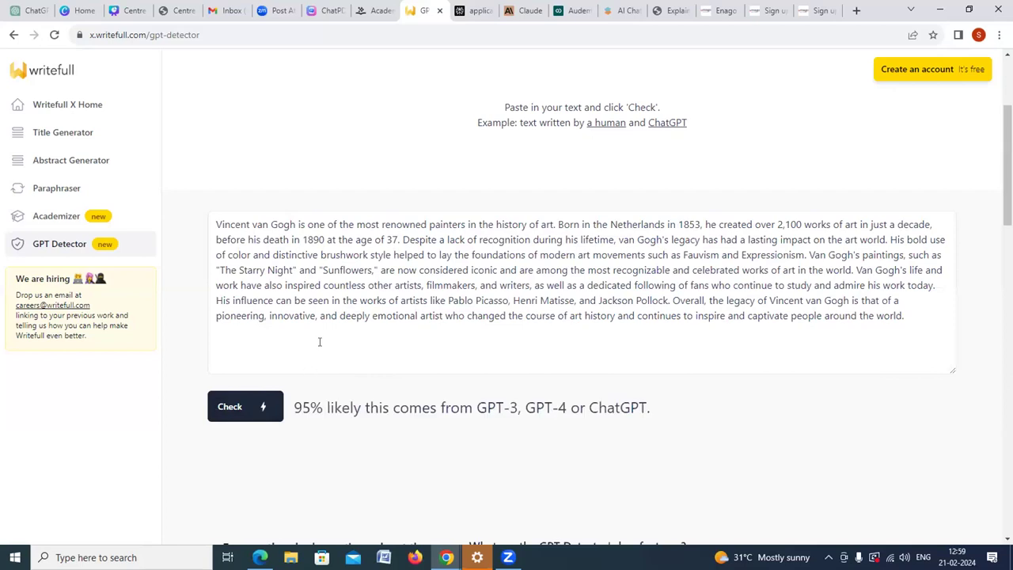
pyautogui.scroll(-1, 320, 342)
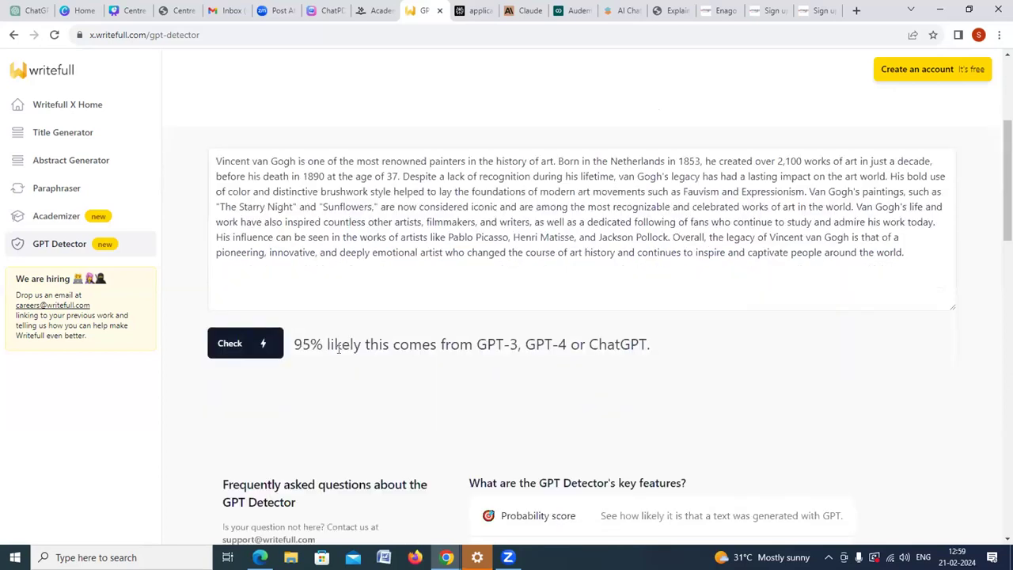
pyautogui.moveTo(295, 345); pyautogui.dragTo(620, 363)
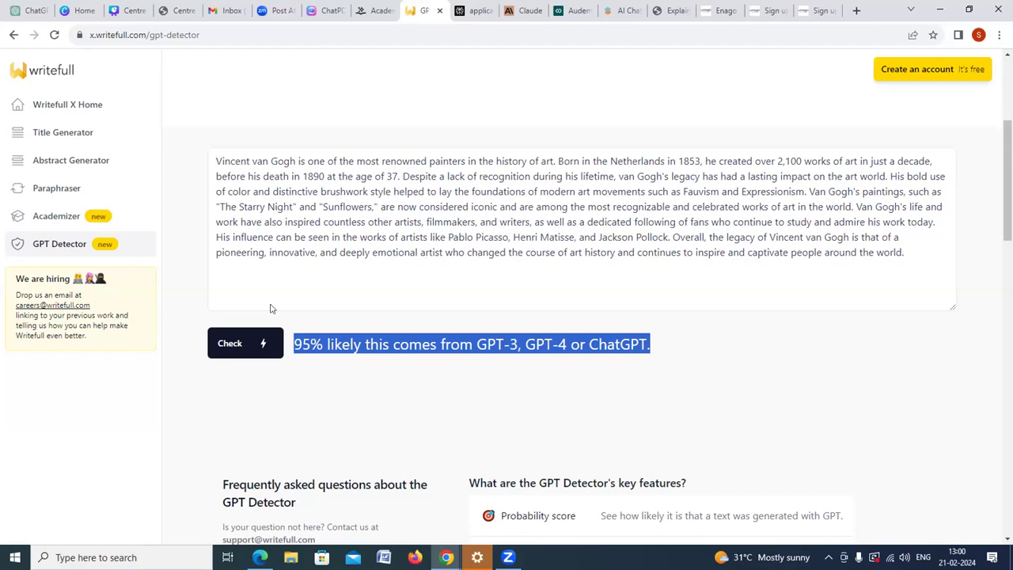
pyautogui.scroll(3, 270, 308)
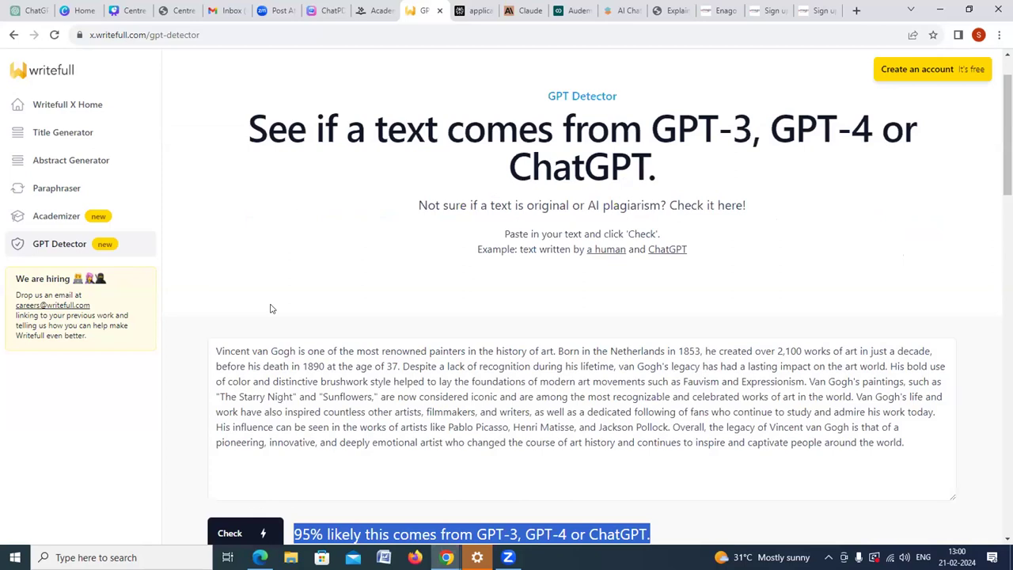
pyautogui.scroll(1, 270, 308)
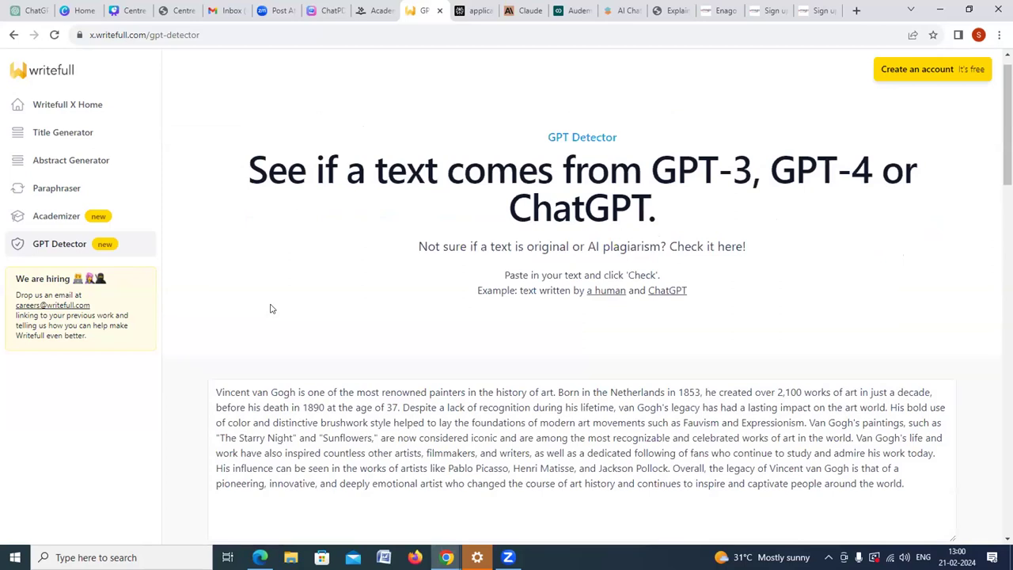
pyautogui.scroll(1, 270, 308)
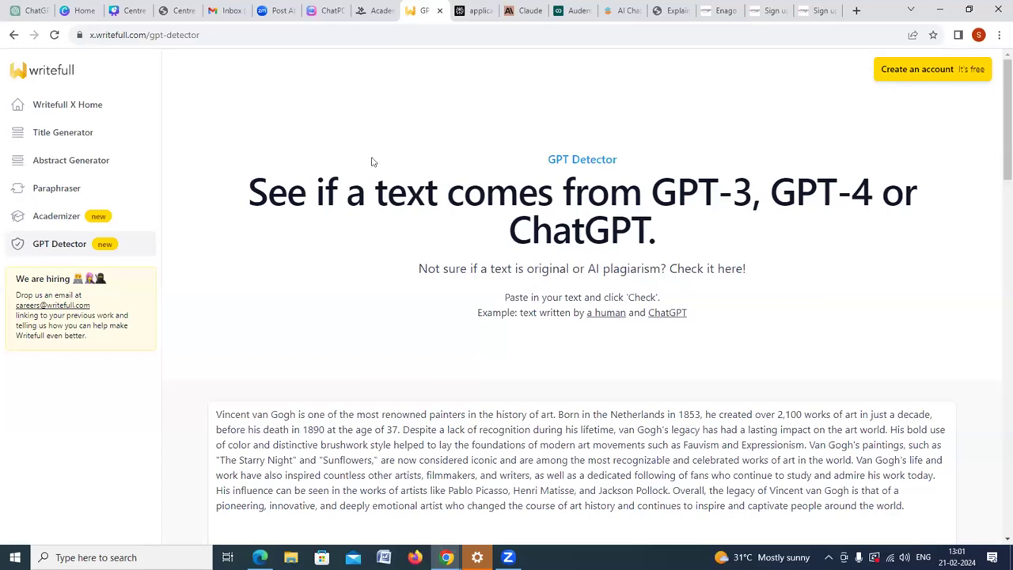
# Step: Close the GPT Detector, Perplexity and Claude tabs with Ctrl+W
pyautogui.hotkey('ctrl', 'w')
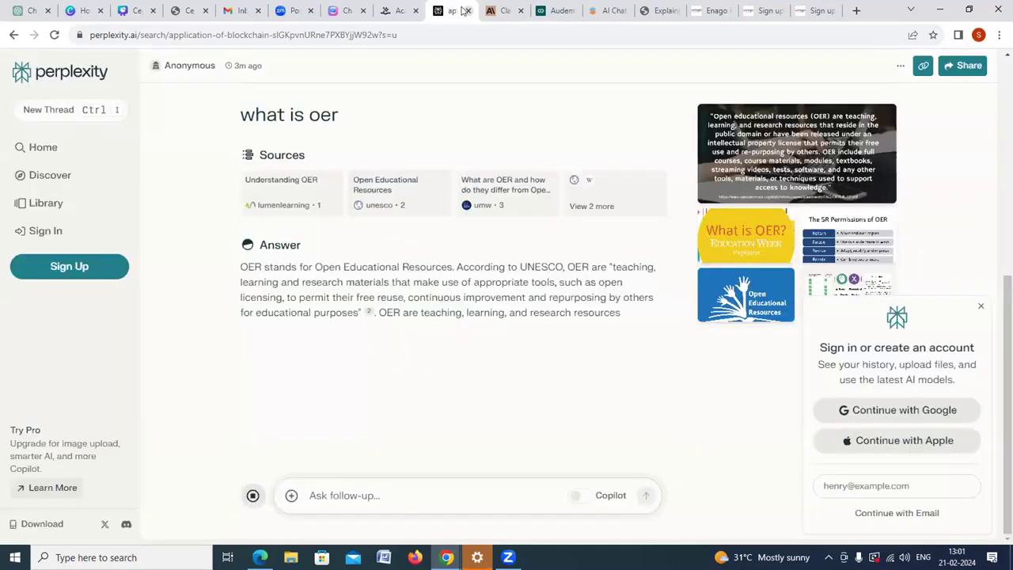
pyautogui.hotkey('ctrl', 'w')
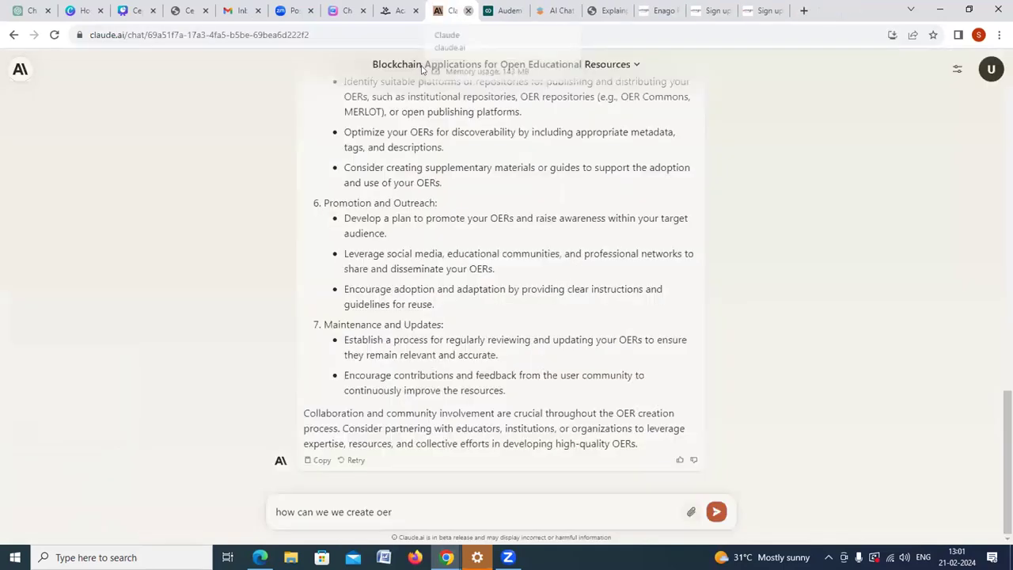
pyautogui.hotkey('ctrl', 'w')
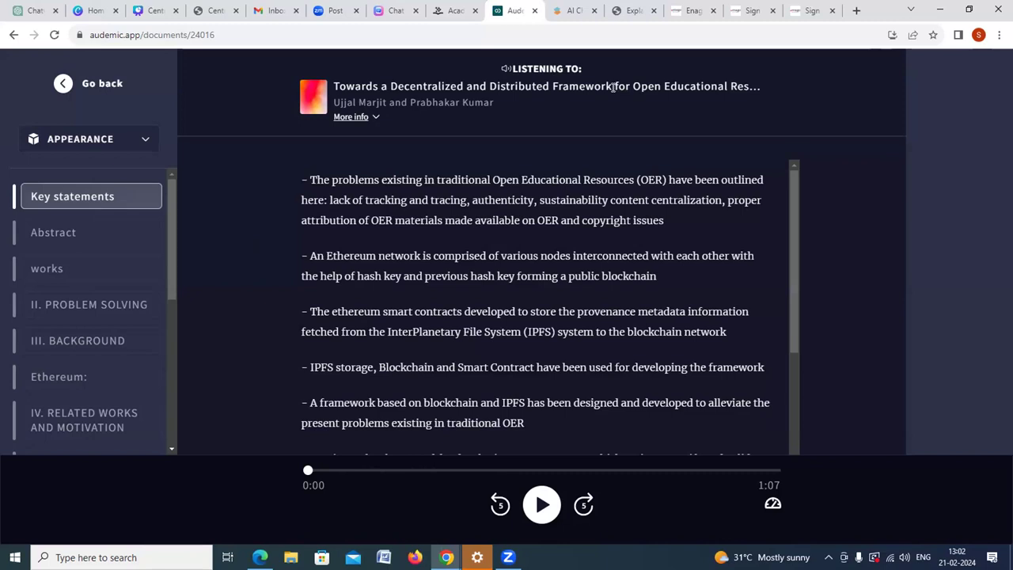
# Step: Show the Abstract section of the decentralized OER framework paper
pyautogui.click(68, 231)
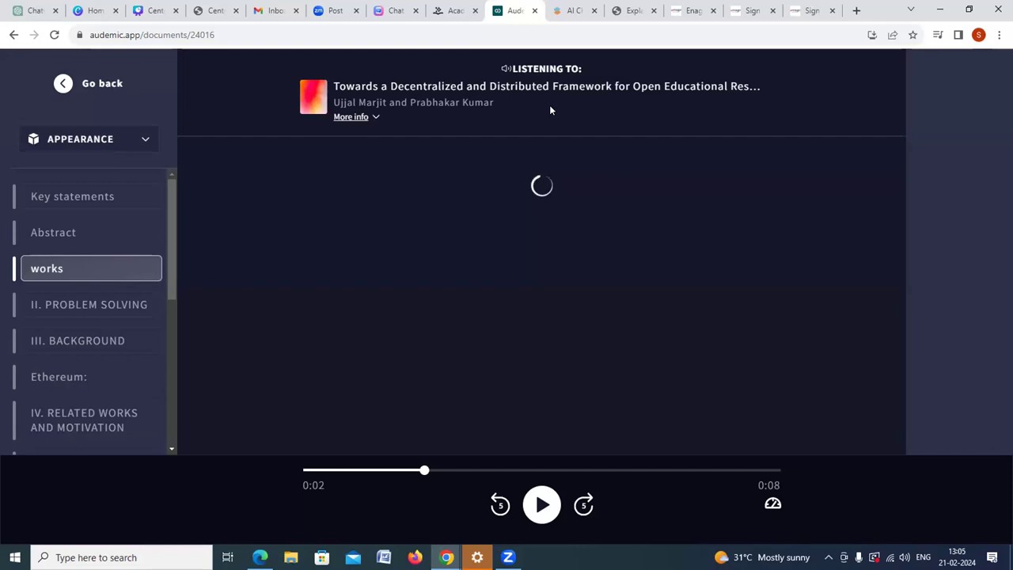
# Step: Close the Audemic paper reader after playing the works section
pyautogui.click(535, 10)
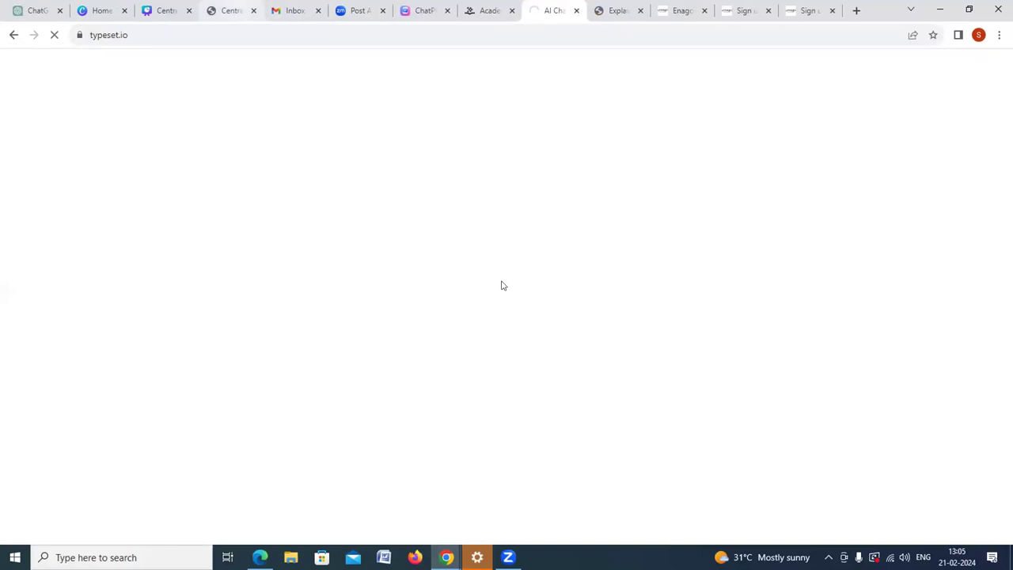
# Step: Bring up page 7 of the Kalyani slides, 'AI Tools Interacting with research Papers'
pyautogui.hotkey('ctrl', '4')
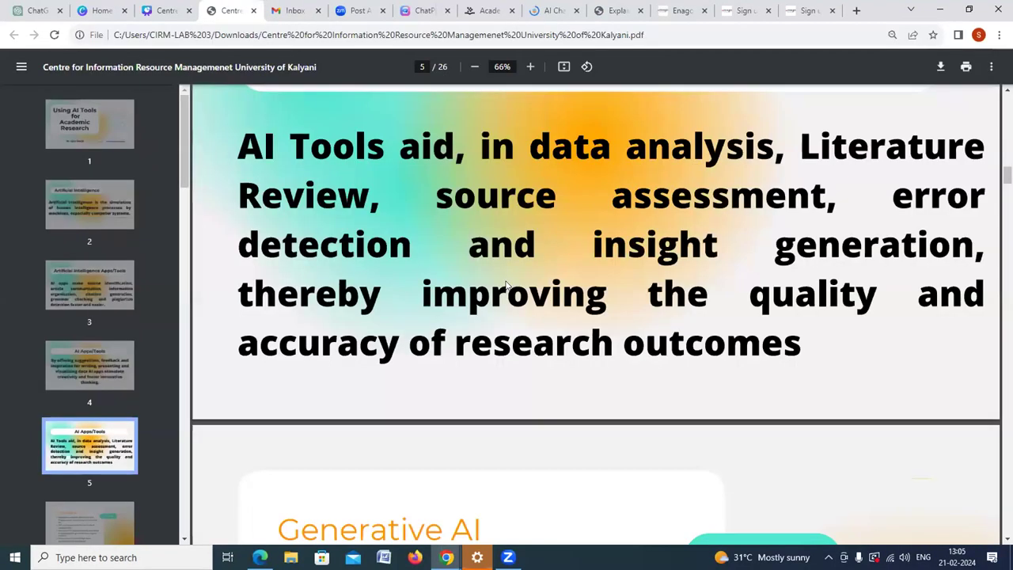
pyautogui.scroll(-10, 506, 285)
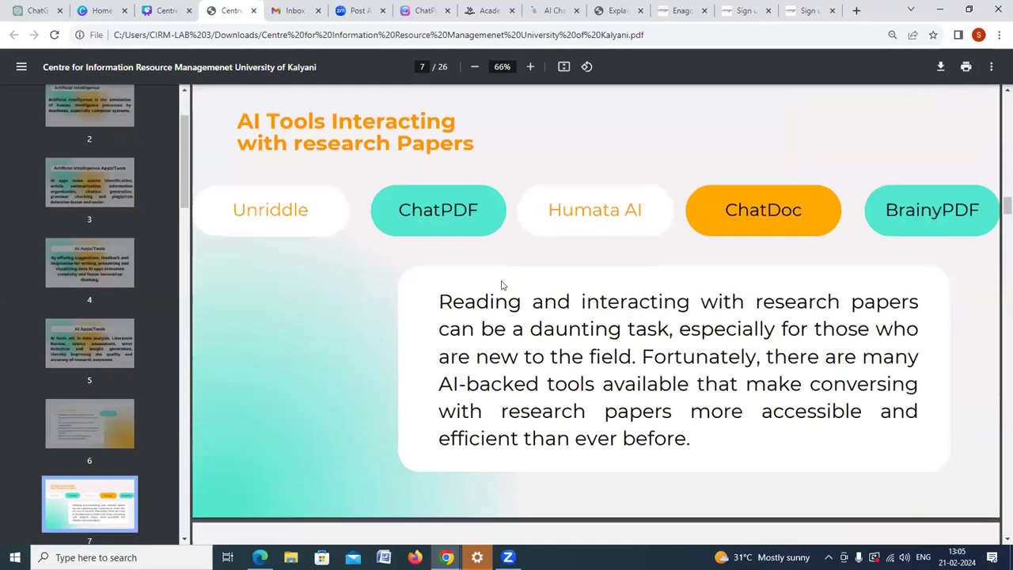
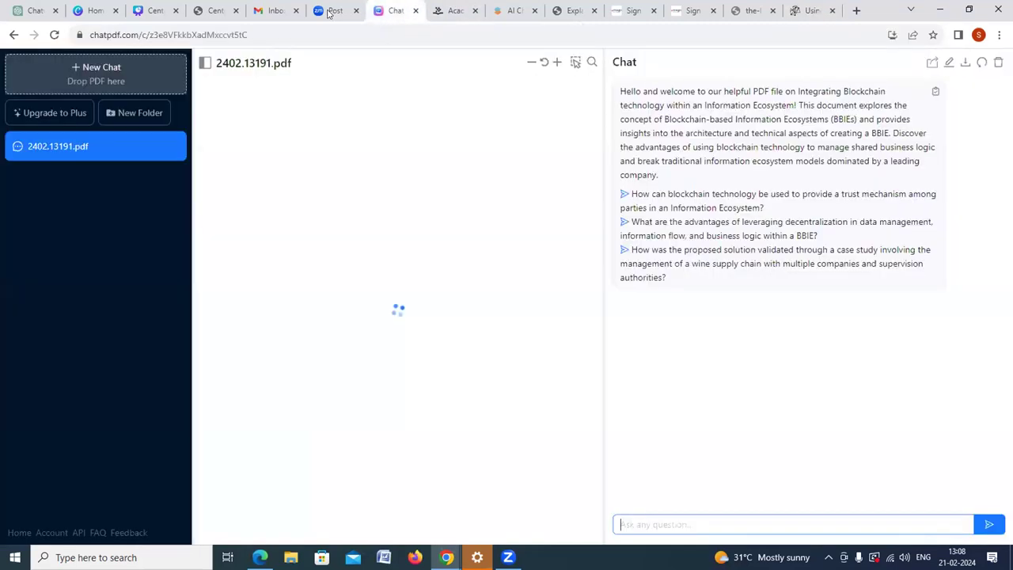
# Step: Move from the Zoom and Gmail tabs to the Inciteful homepage tab
pyautogui.click(322, 12)
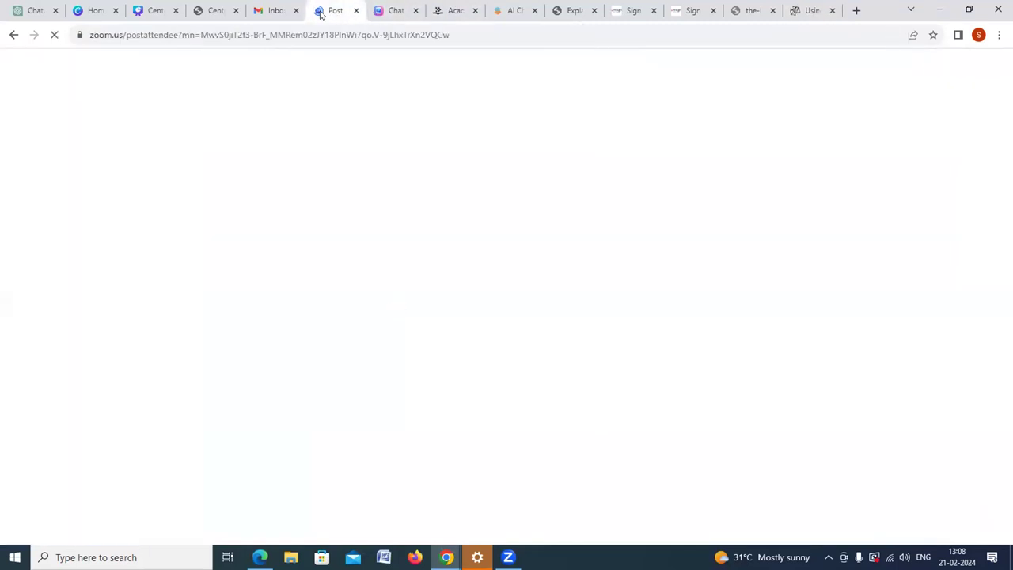
pyautogui.hotkey('ctrl', 'shift', 'Tab')
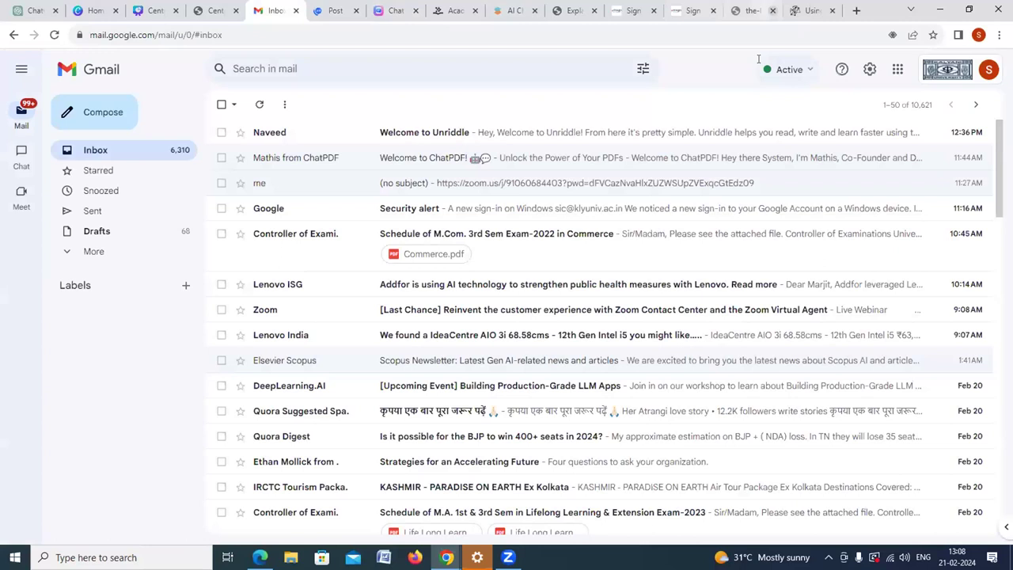
pyautogui.click(811, 11)
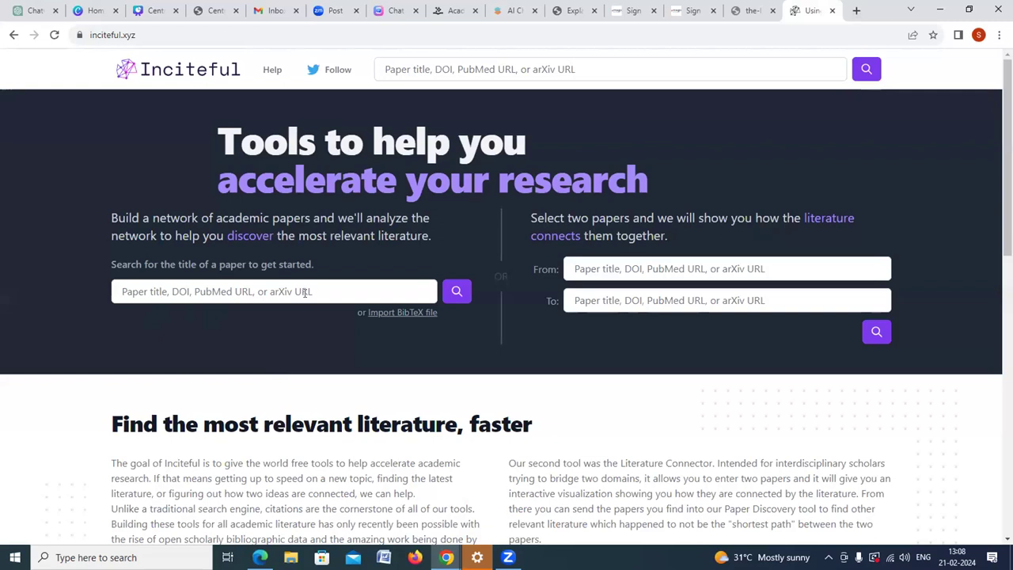
# Step: Search Google for 'arxiv' in a new tab and open arxiv.org
pyautogui.click(847, 13)
pyautogui.write('arxiv')
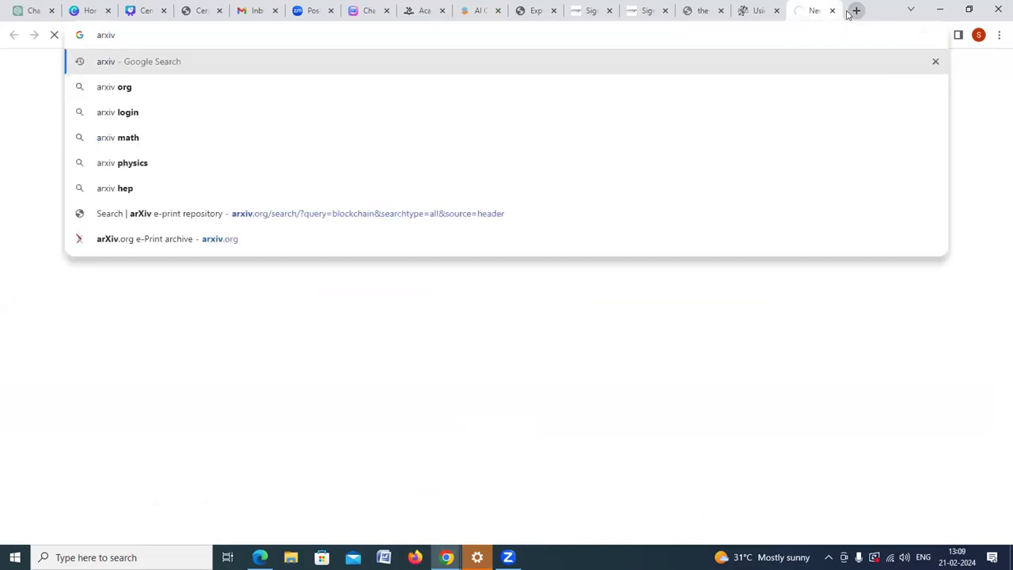
pyautogui.press('Return')
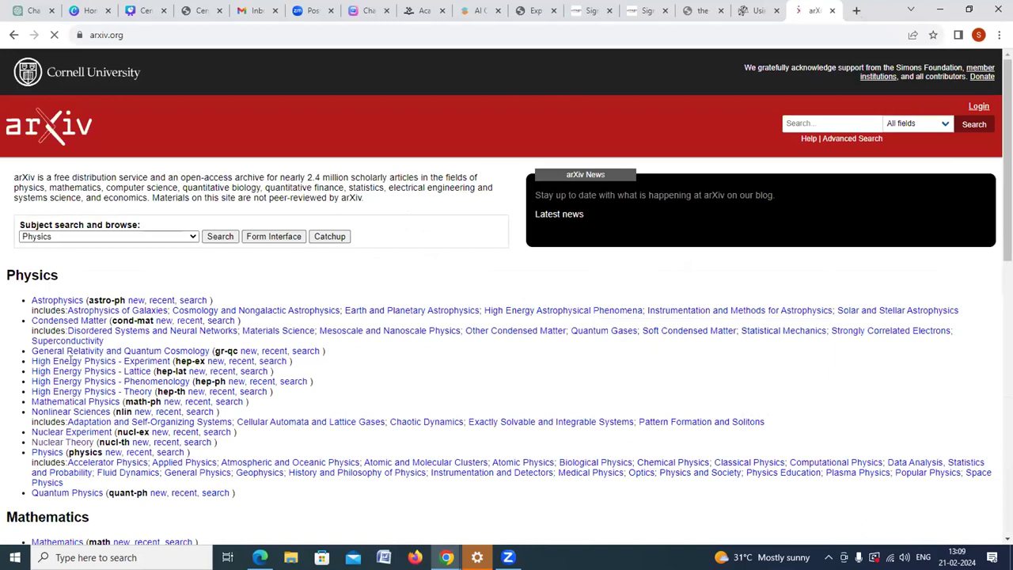
# Step: Open the arXiv Physics listing and fill in blockchain as the search term
pyautogui.click(46, 452)
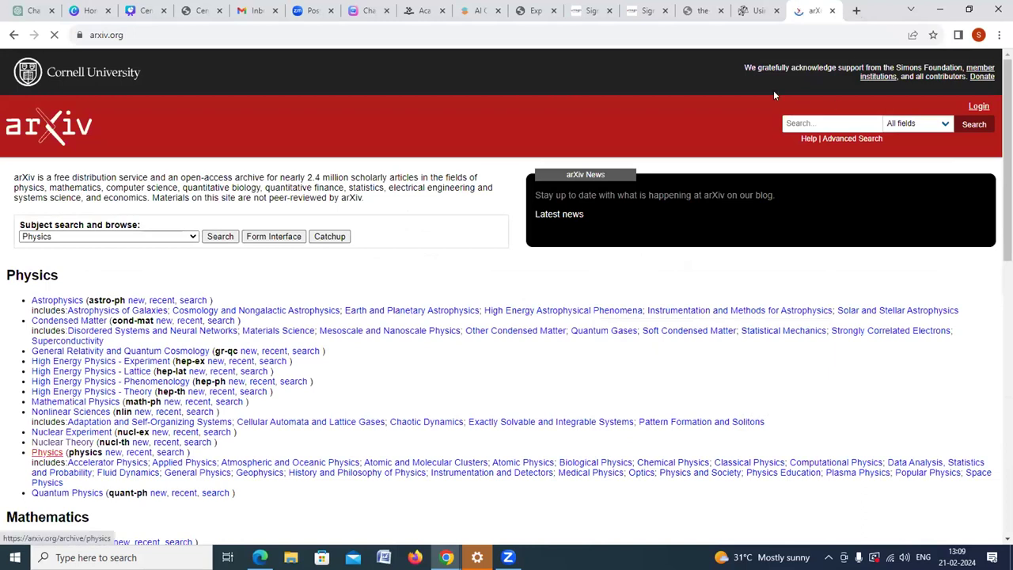
pyautogui.press('Down')
pyautogui.press('Return')
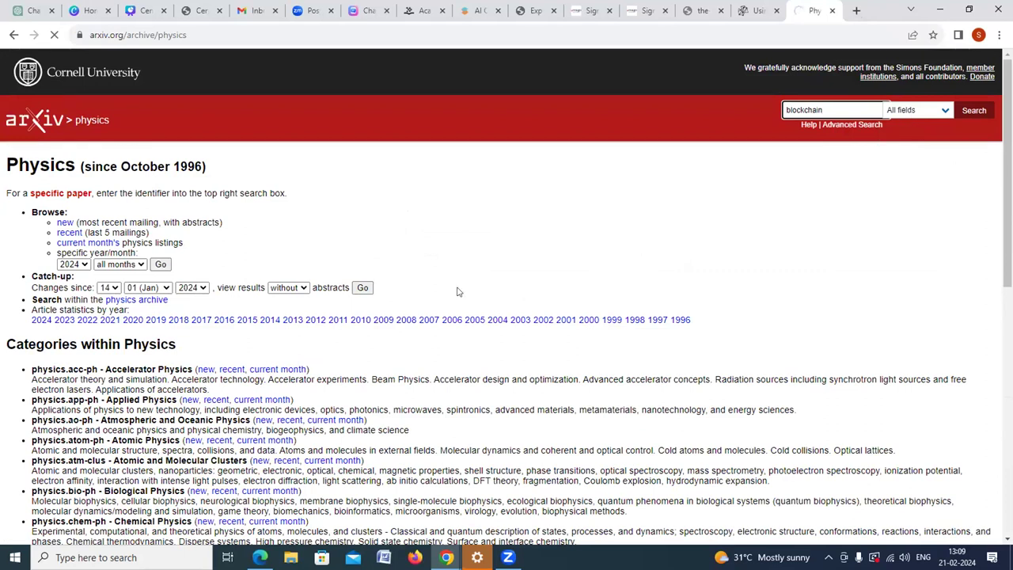
pyautogui.press('Tab')
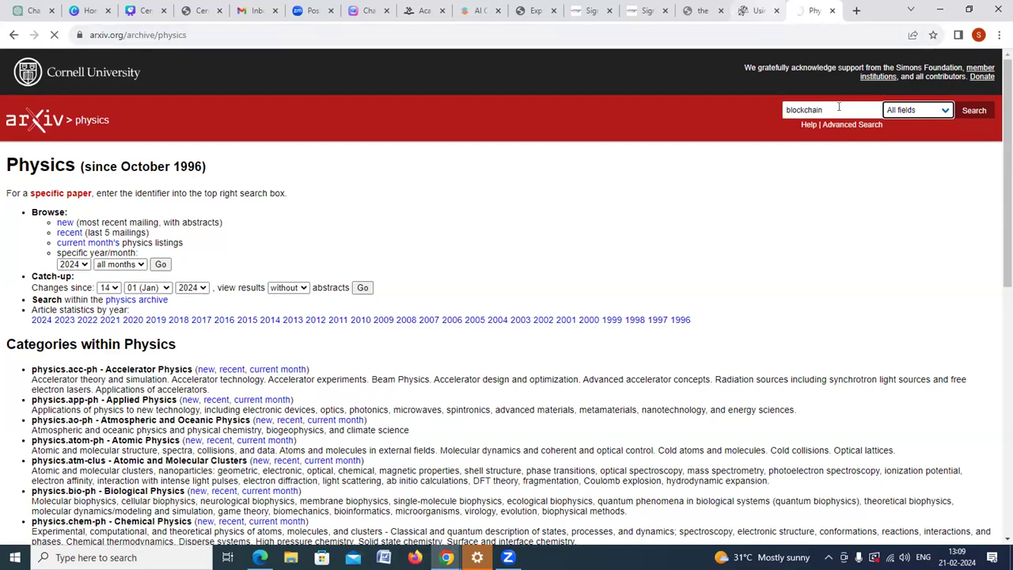
pyautogui.hotkey('ctrl', 'shift', 'Tab')
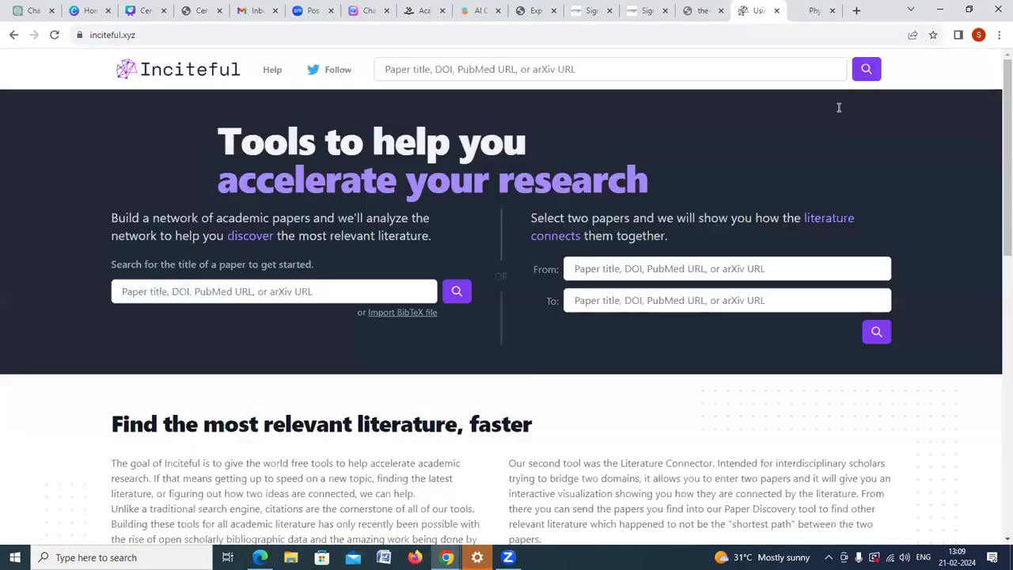
pyautogui.hotkey('ctrl', 'Tab')
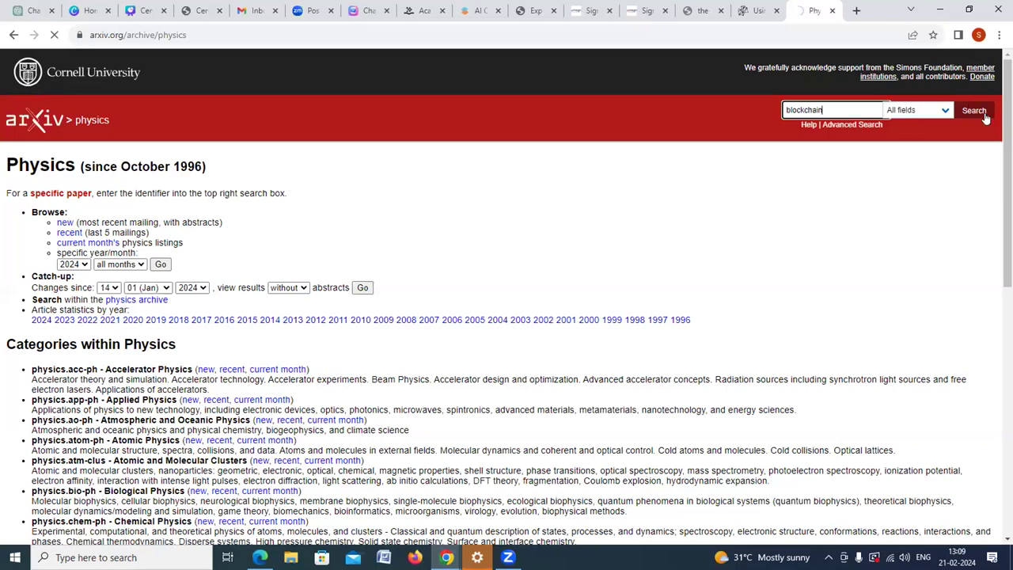
# Step: Run the blockchain search and open the 'Integrating Blockchain technology within an Information Ecosystem' PDF
pyautogui.click(974, 111)
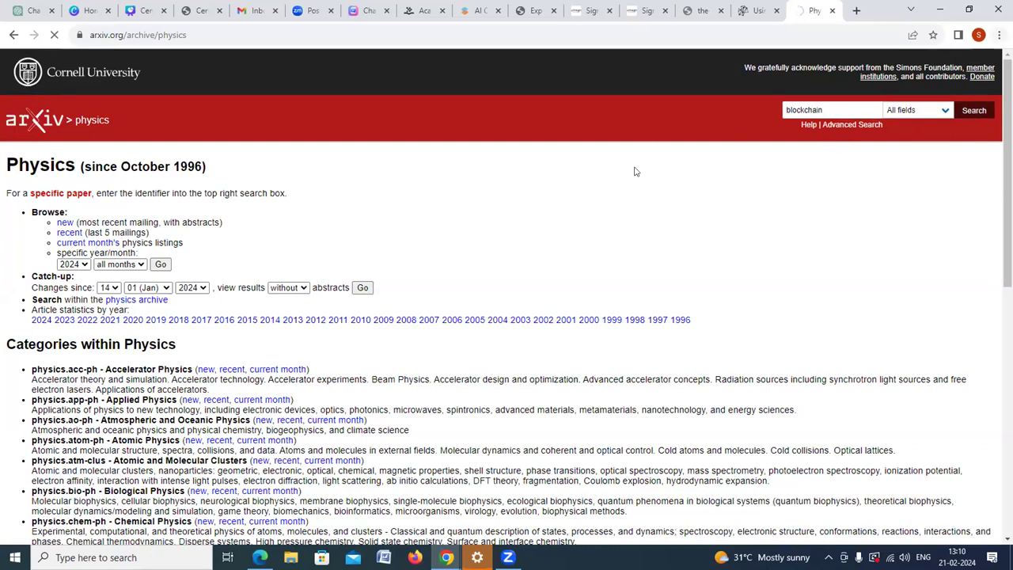
pyautogui.hotkey('alt', 'f')
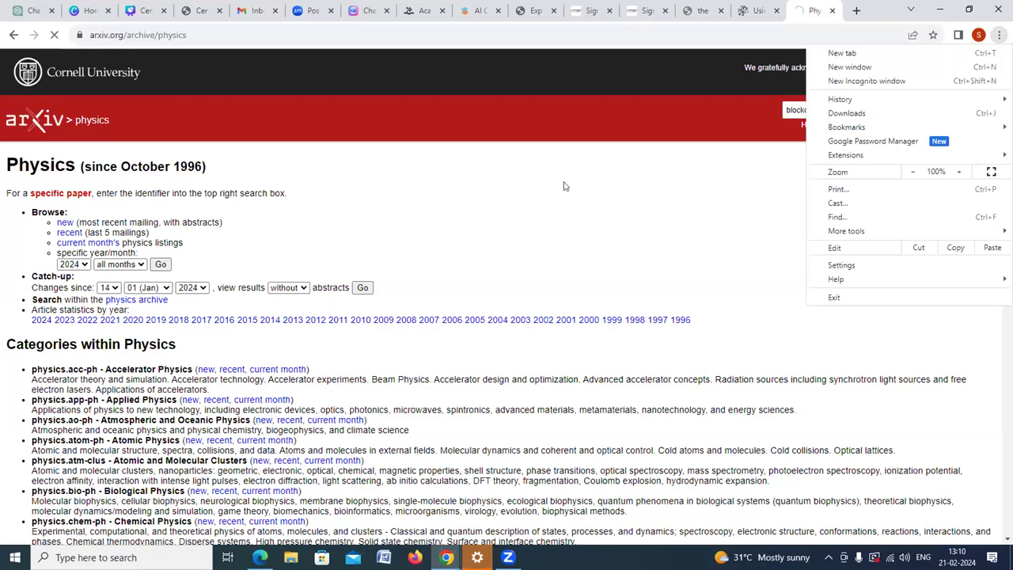
pyautogui.press('h')
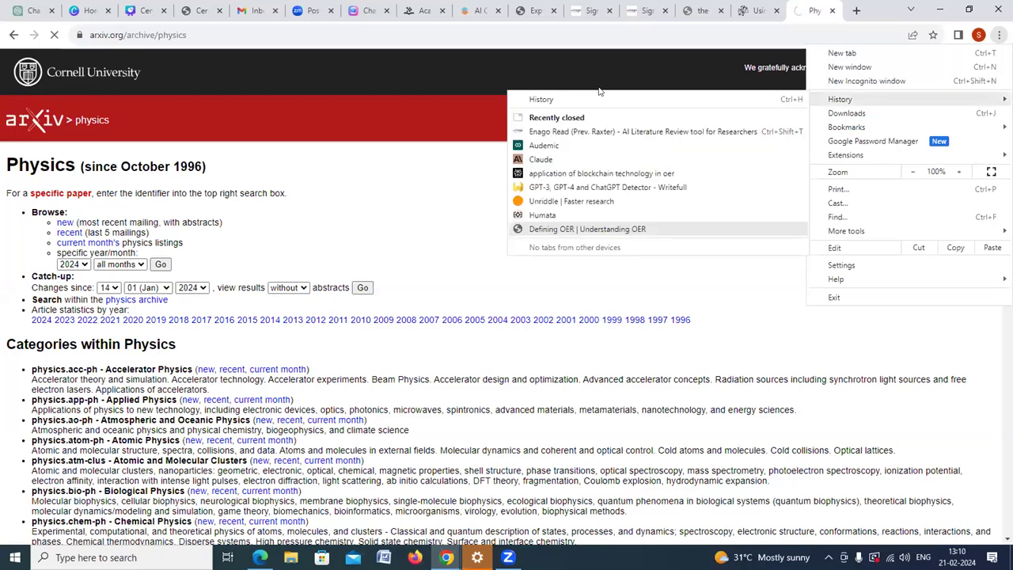
pyautogui.press('Escape')
pyautogui.press('Escape')
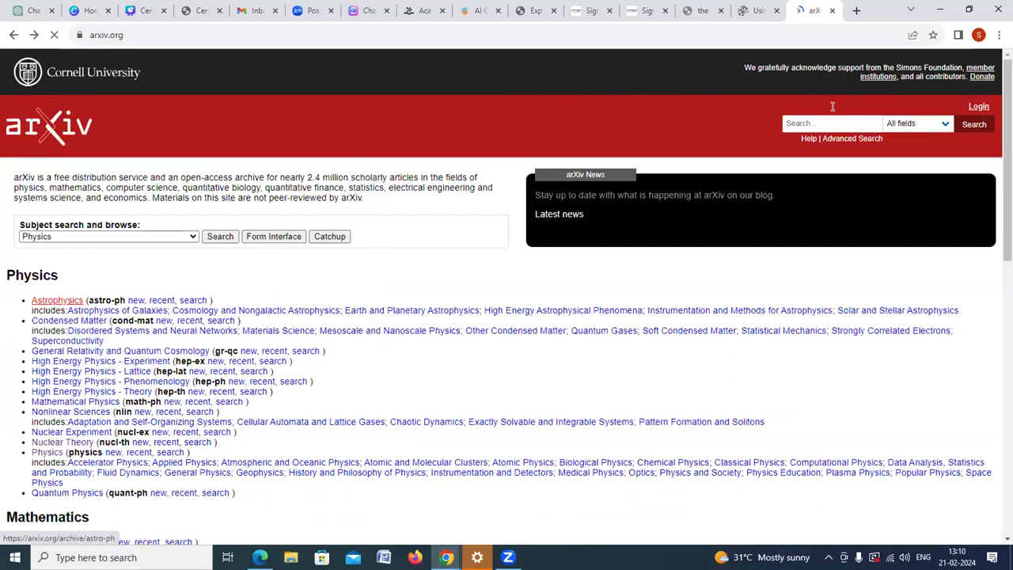
pyautogui.write('blockchain')
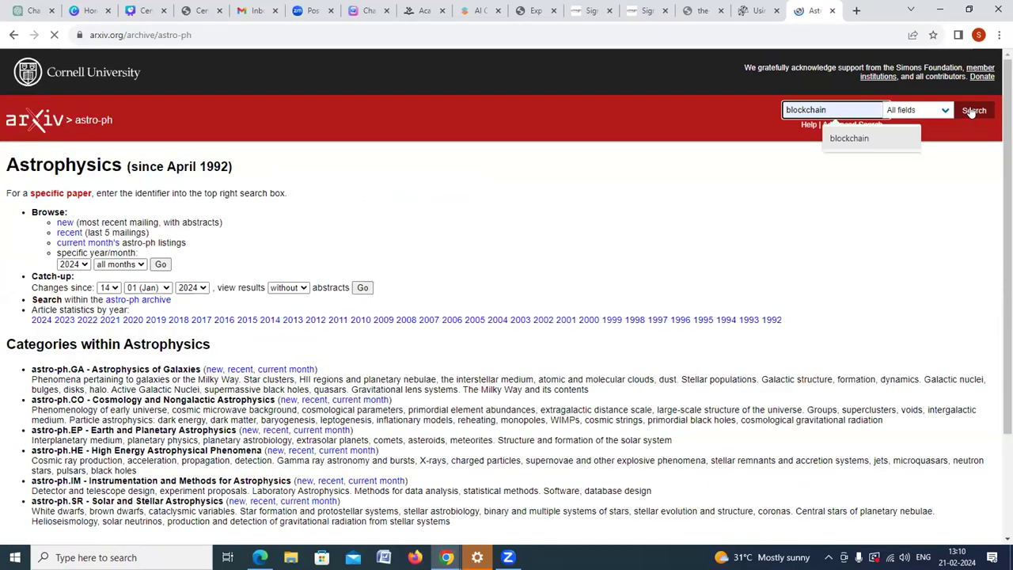
pyautogui.click(956, 109)
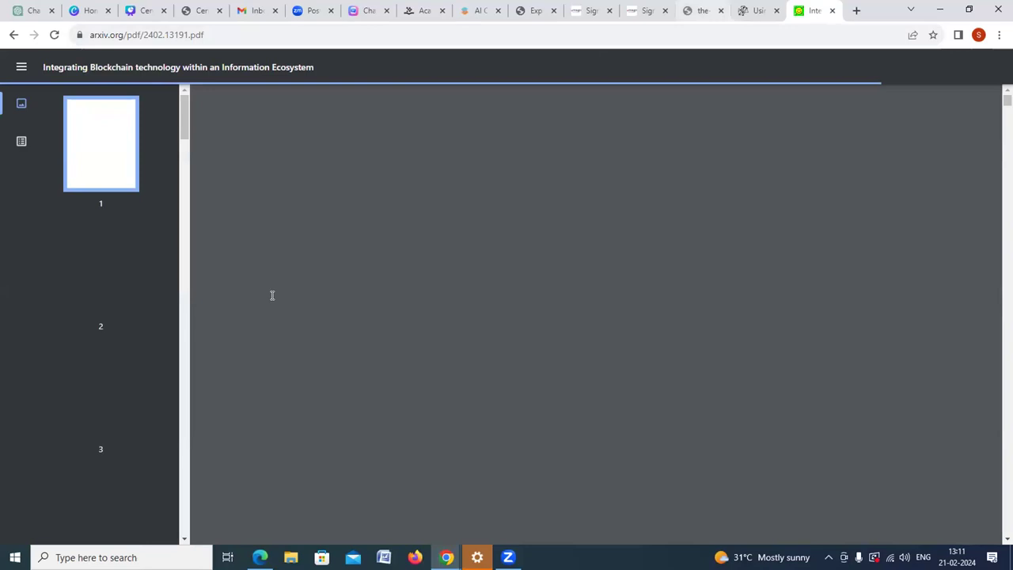
pyautogui.hotkey('ctrl', 'shift', 'Tab')
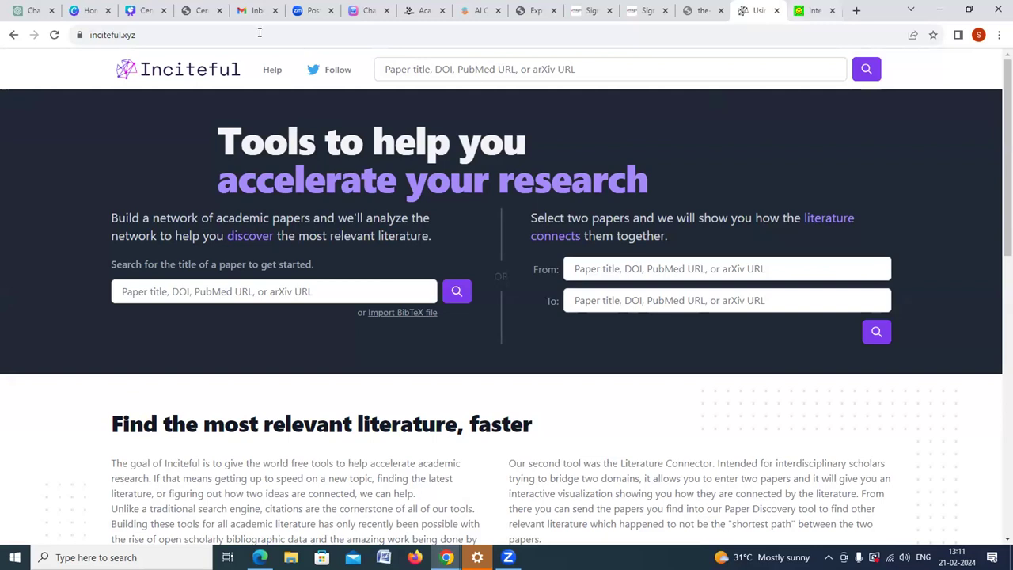
pyautogui.hotkey('ctrl', 'Tab')
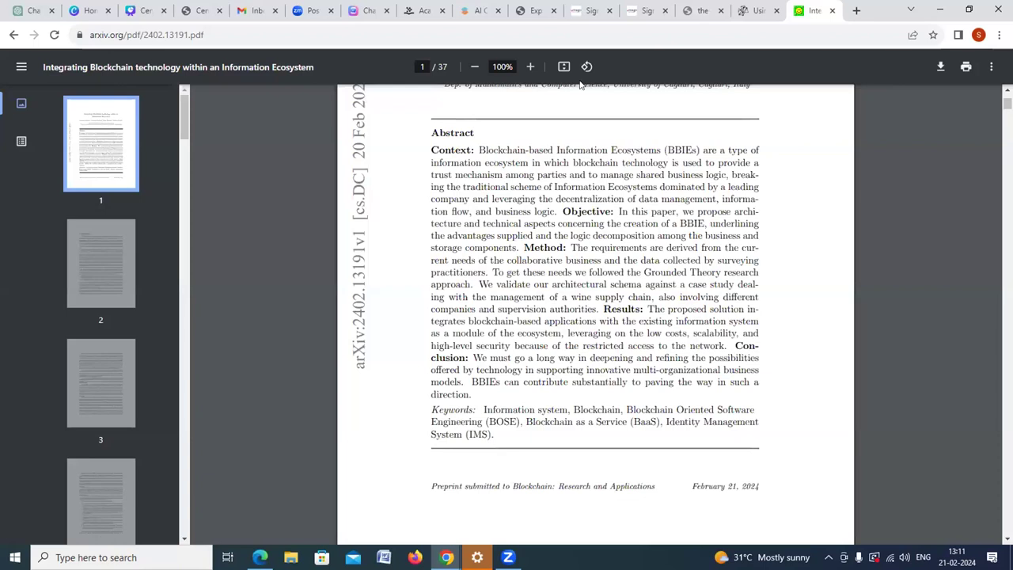
pyautogui.hotkey('ctrl', 'l')
pyautogui.hotkey('ctrl', 'c')
pyautogui.hotkey('ctrl', 'shift', 'Tab')
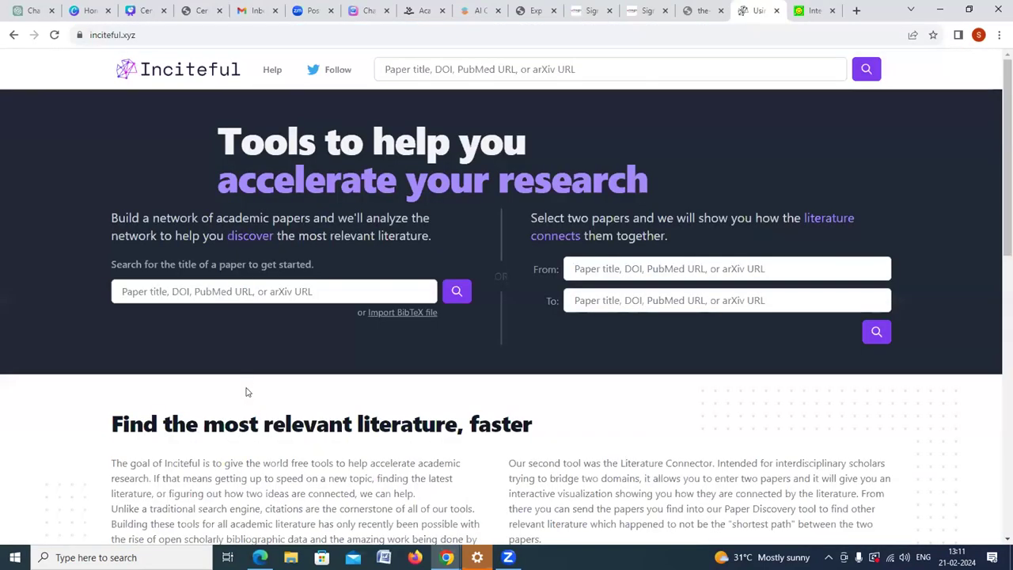
pyautogui.hotkey('ctrl', 'v')
pyautogui.click(455, 292)
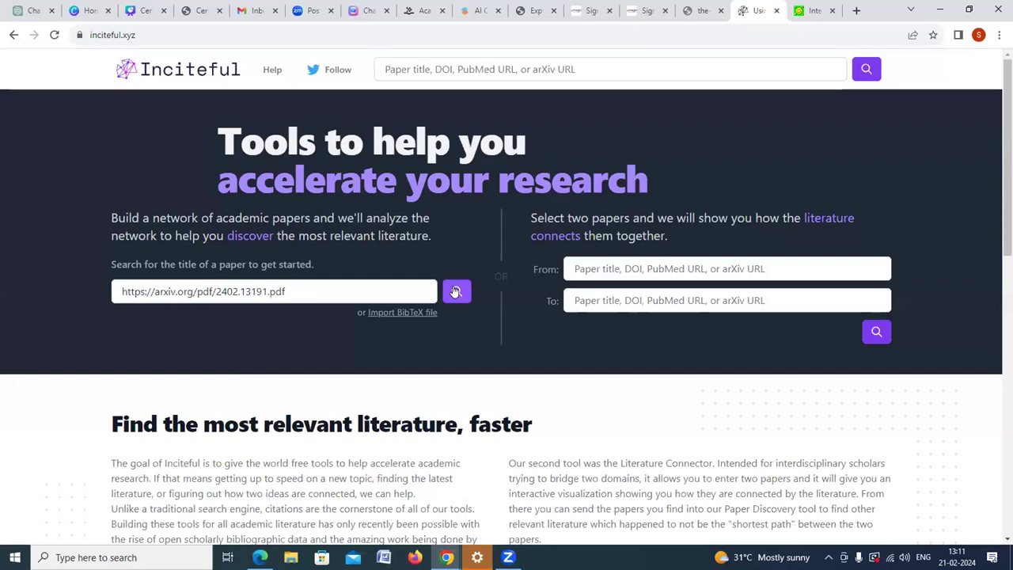
# Step: Reload Inciteful, paste the PDF link into the paper search again, then open a blank tab
pyautogui.click(456, 292)
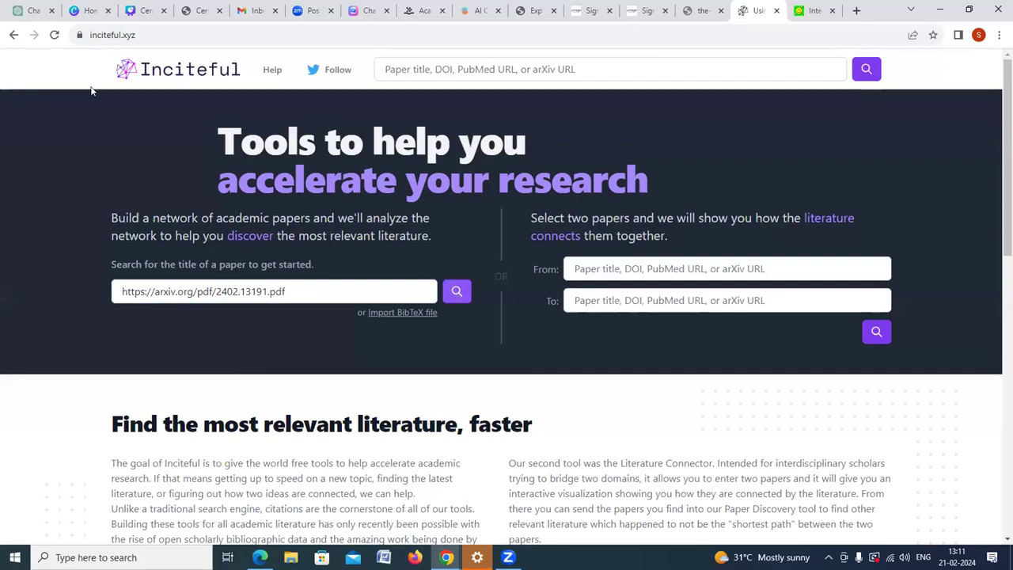
pyautogui.click(54, 35)
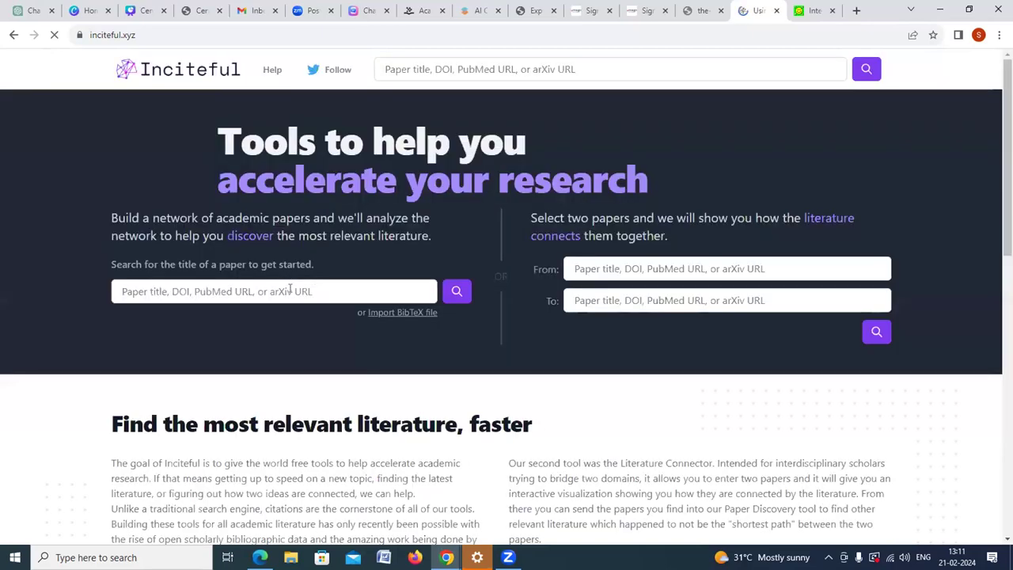
pyautogui.rightClick(282, 292)
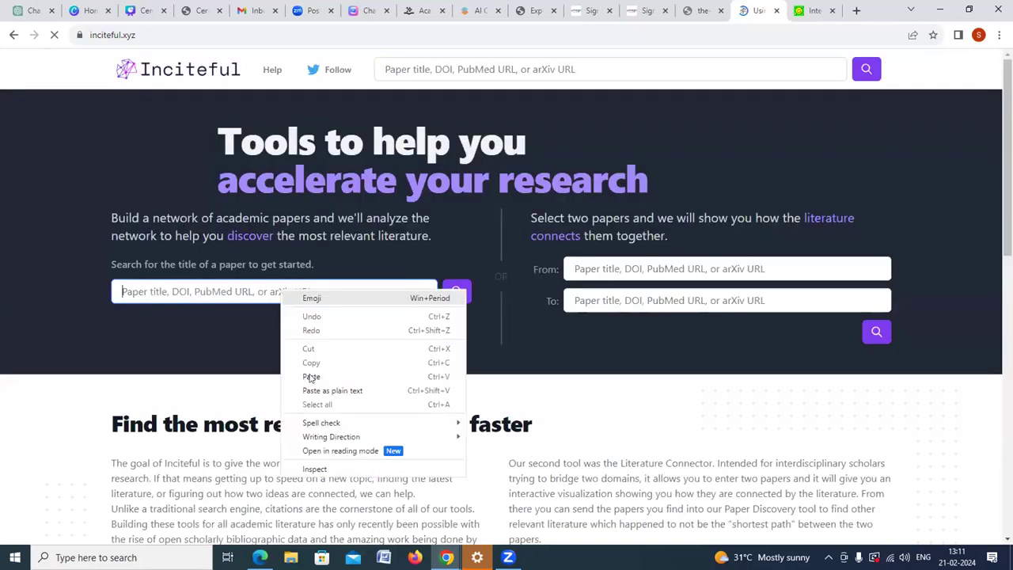
pyautogui.click(311, 377)
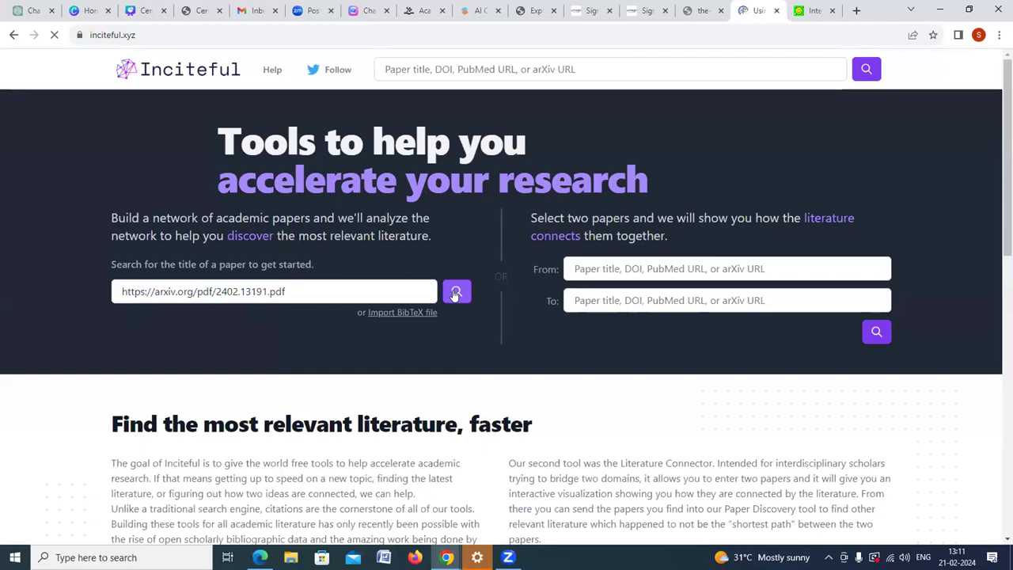
pyautogui.click(857, 11)
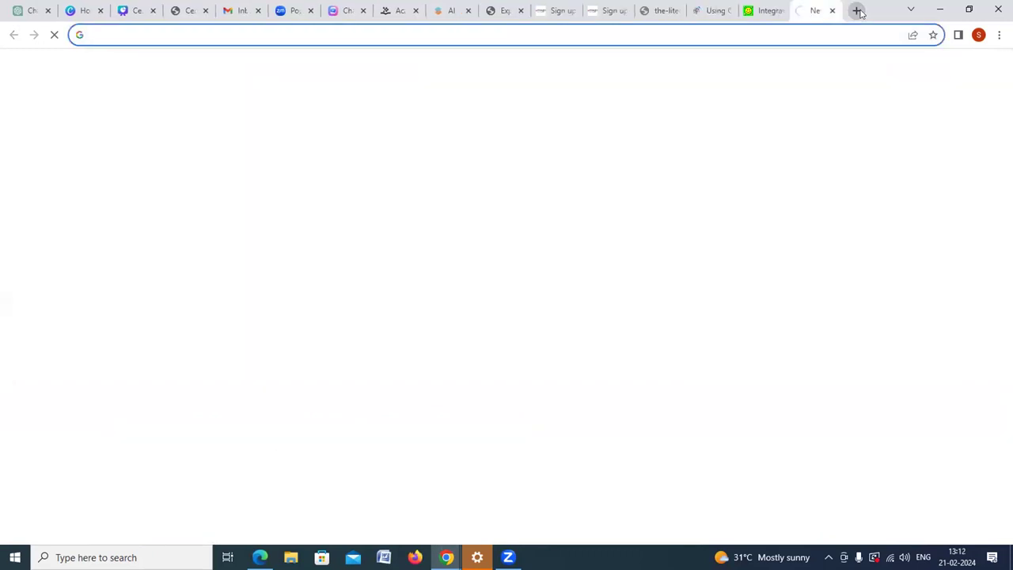
# Step: Google 'research rabbit', open the ResearchRabbit site, then return to Inciteful's arXiv-link results
pyautogui.write('research r')
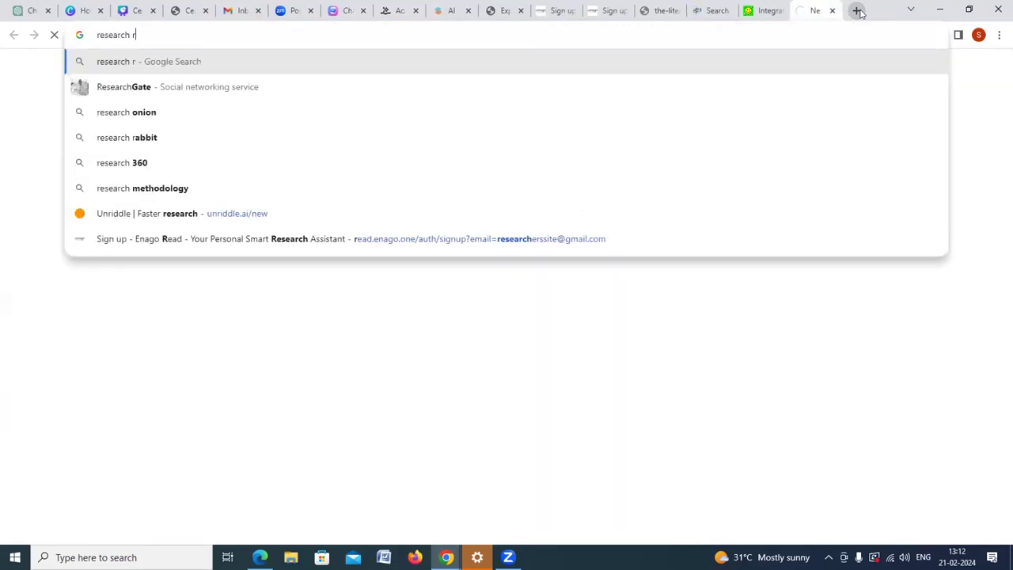
pyautogui.write('abbit')
pyautogui.press('Return')
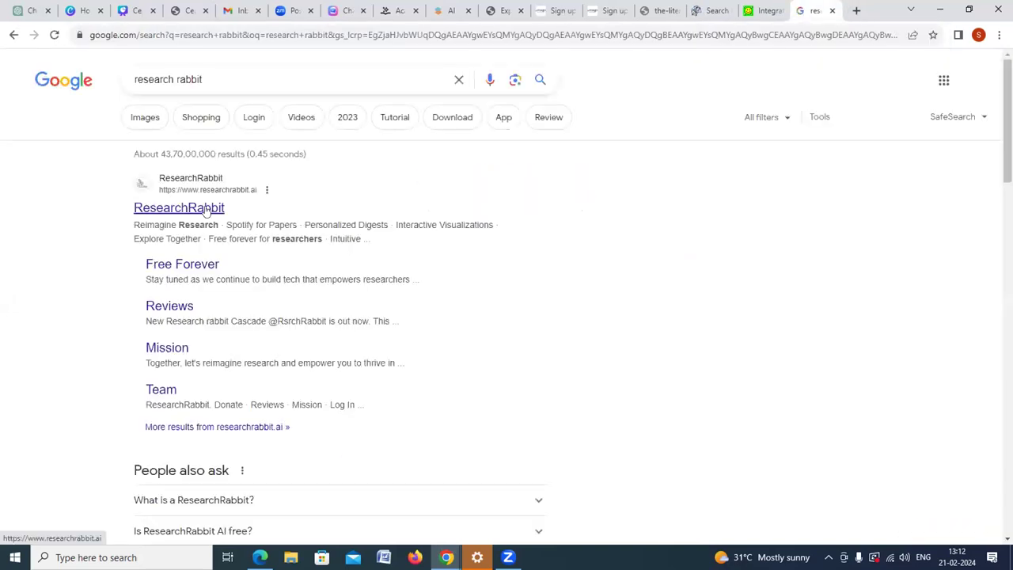
pyautogui.click(205, 209)
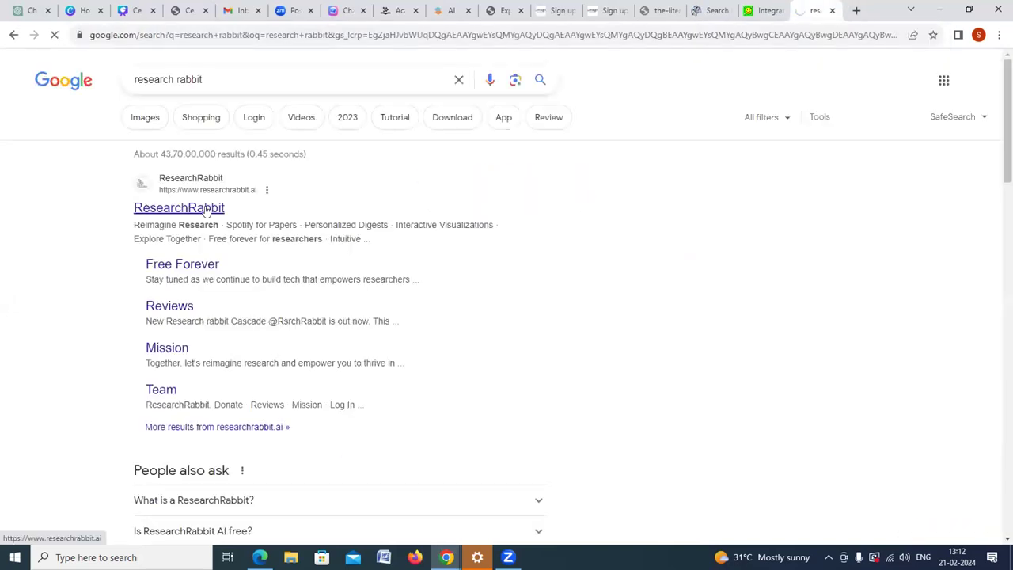
pyautogui.click(712, 12)
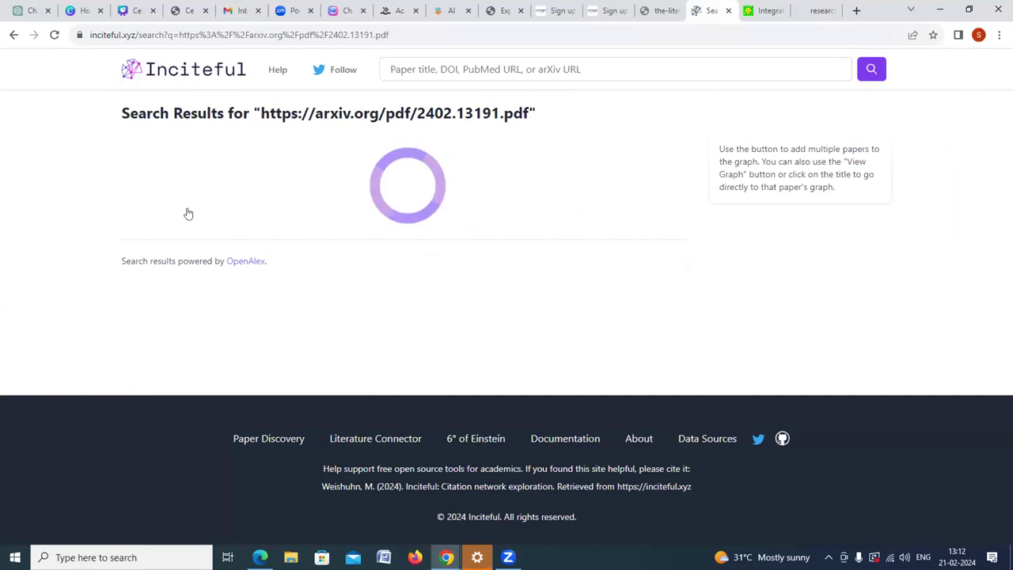
# Step: Check the empty arXiv-link results, then go back to Inciteful's homepage with the paper title entered
pyautogui.hotkey('ctrl', 'Tab')
pyautogui.hotkey('ctrl', 'Tab')
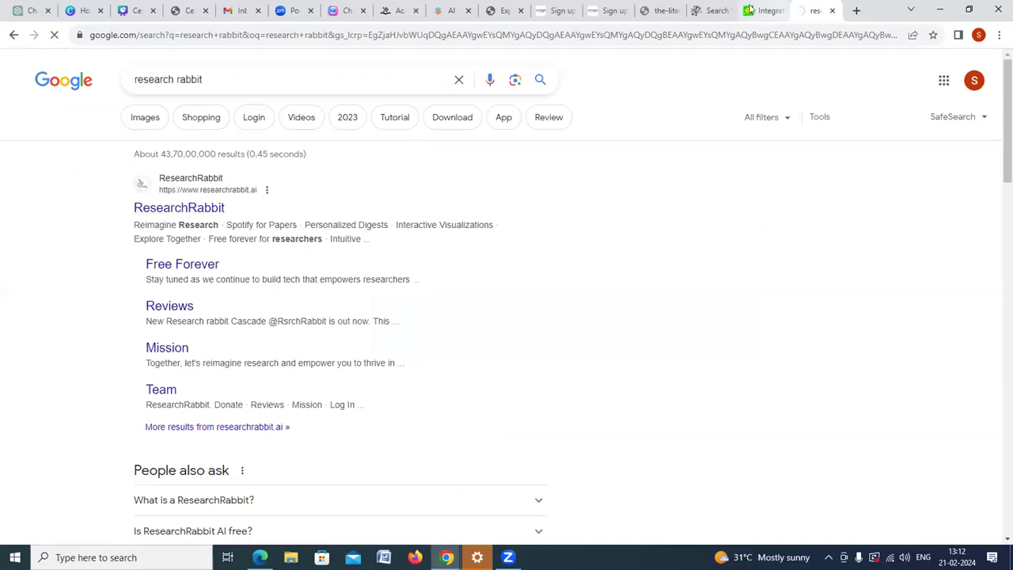
pyautogui.click(710, 10)
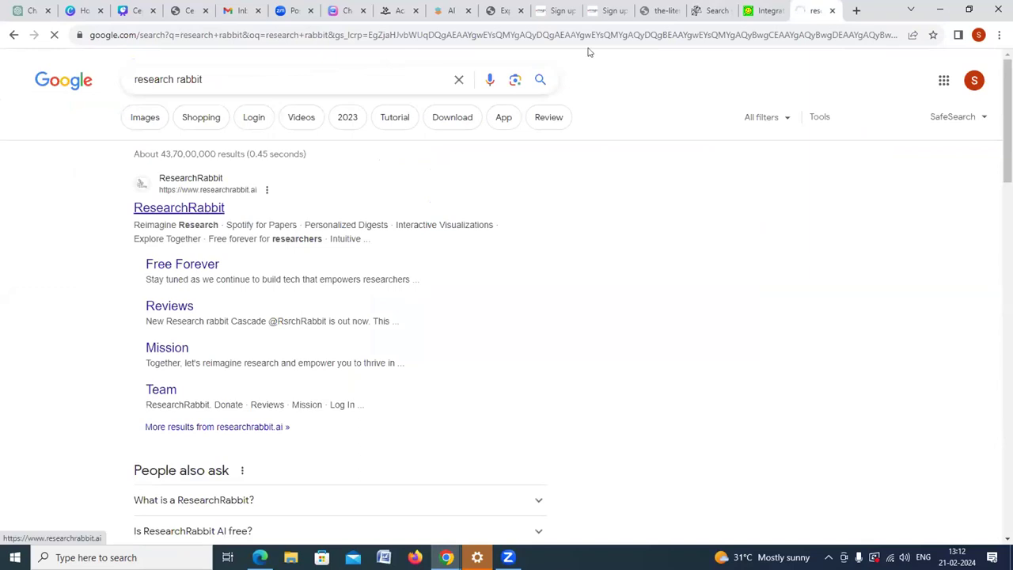
pyautogui.click(714, 9)
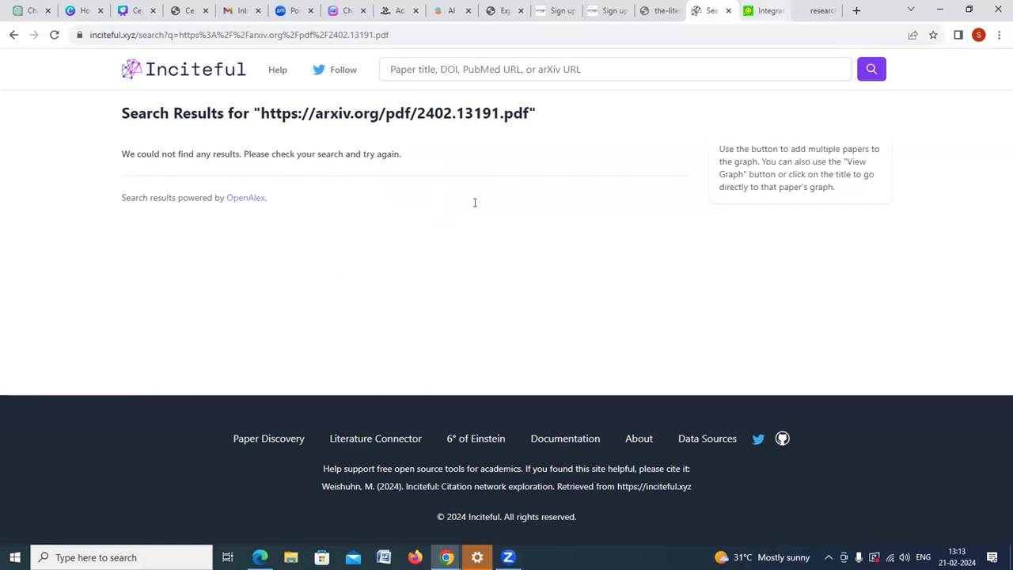
pyautogui.hotkey('ctrl', 'Tab')
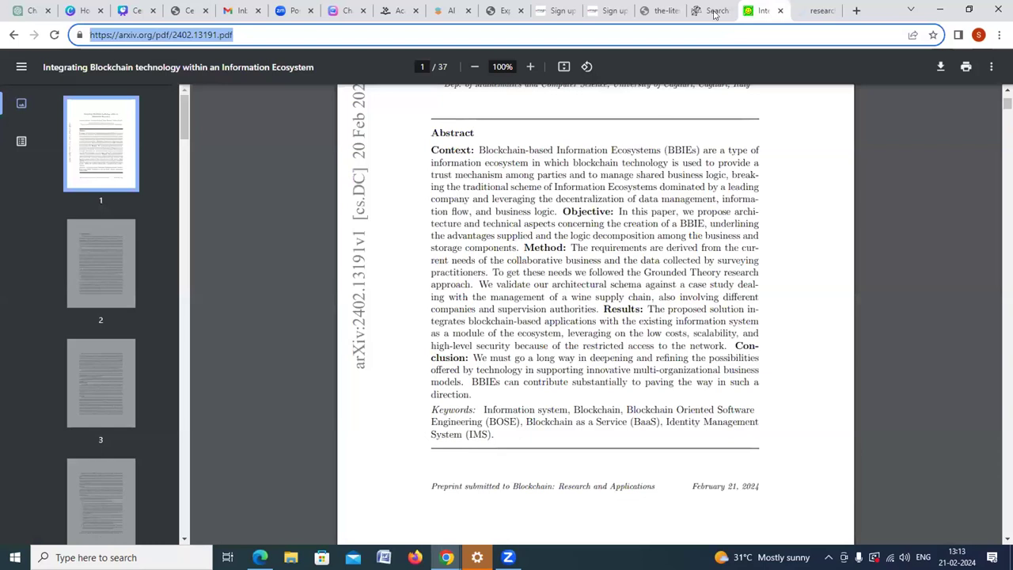
pyautogui.hotkey('ctrl', 'shift', 'Tab')
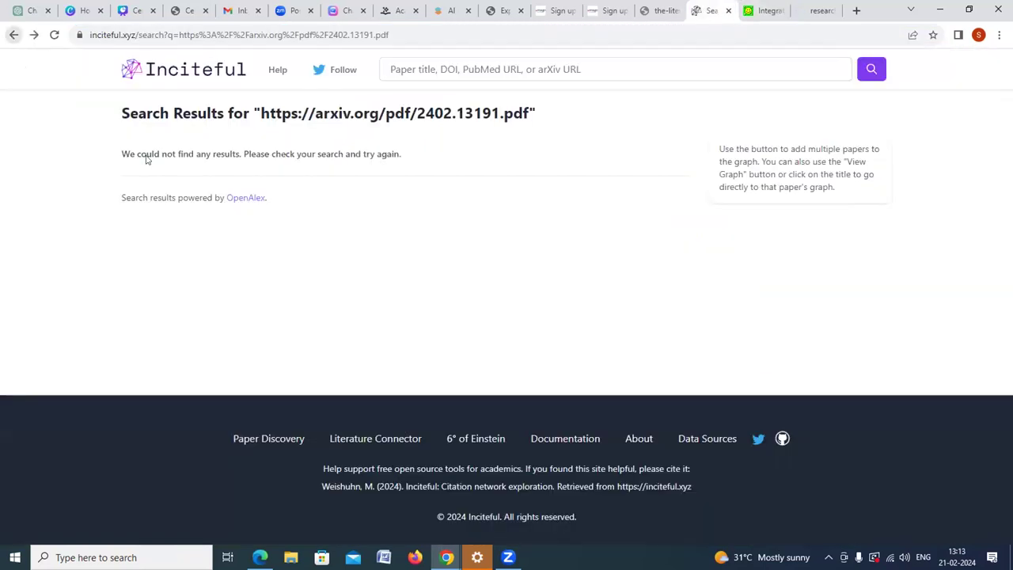
pyautogui.hotkey('alt', 'Left')
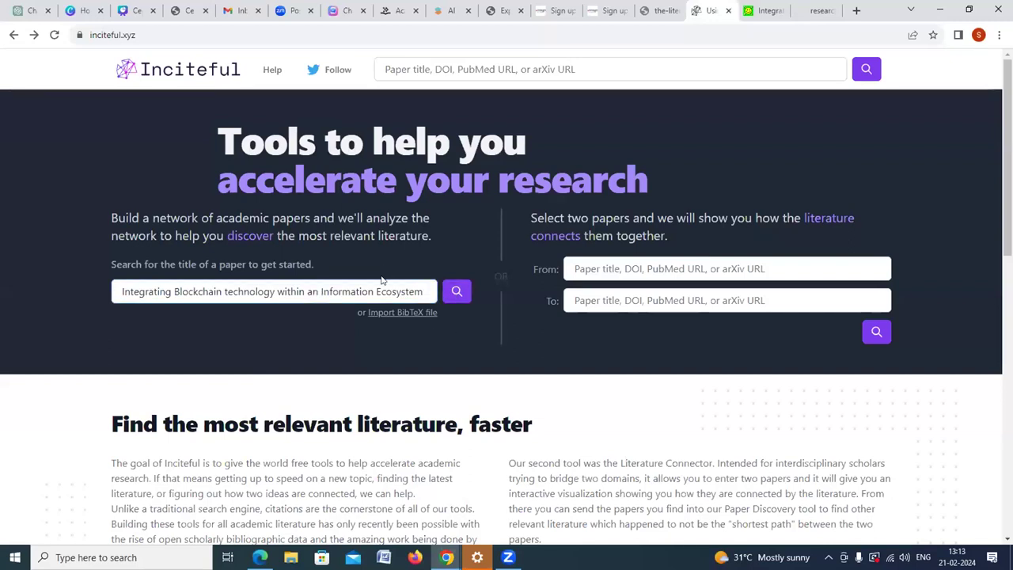
# Step: Run Inciteful's search for the blockchain paper title and switch to the ChatGPT tab
pyautogui.press('Return')
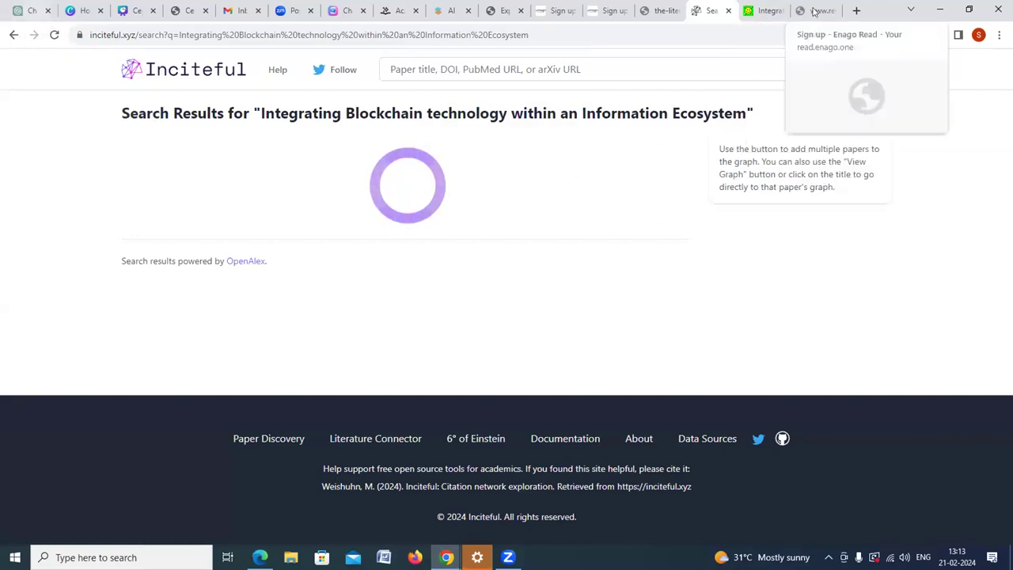
pyautogui.hotkey('ctrl', 'Tab')
pyautogui.hotkey('ctrl', 'Tab')
pyautogui.hotkey('ctrl', 'Tab')
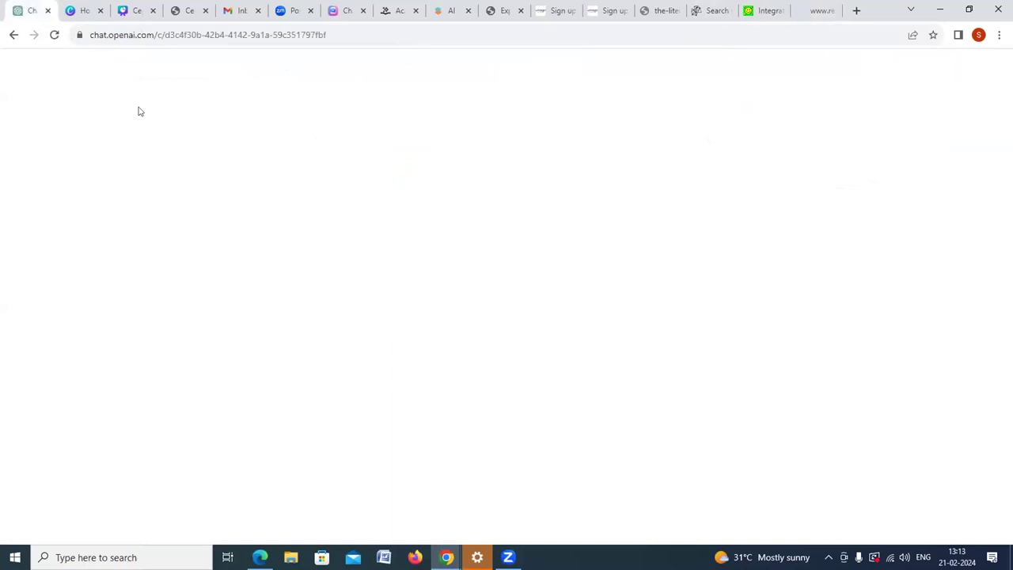
# Step: Reload the ChatGPT page, then cycle tabs back to Inciteful's loaded title-search results
pyautogui.click(54, 34)
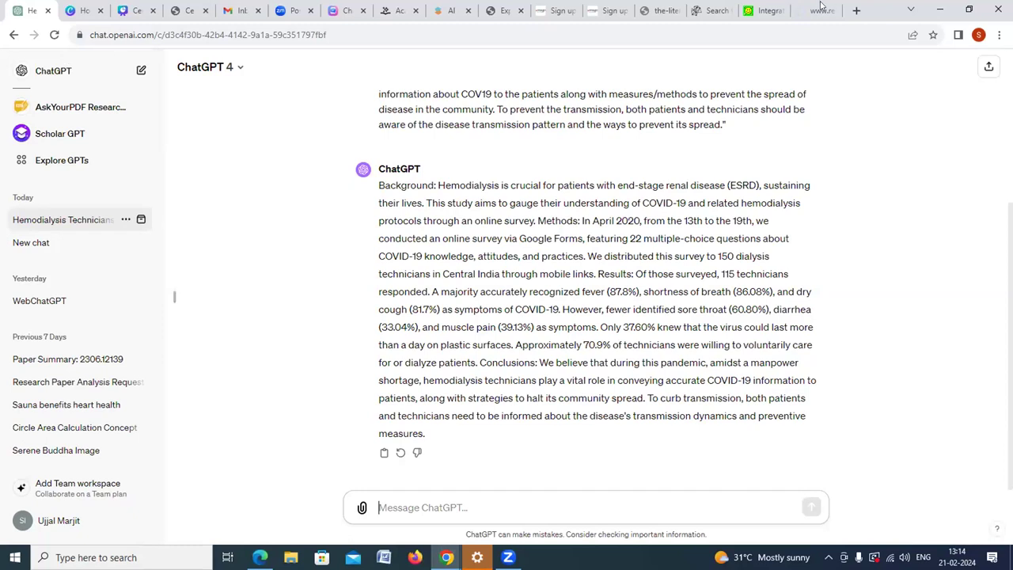
pyautogui.hotkey('ctrl', '9')
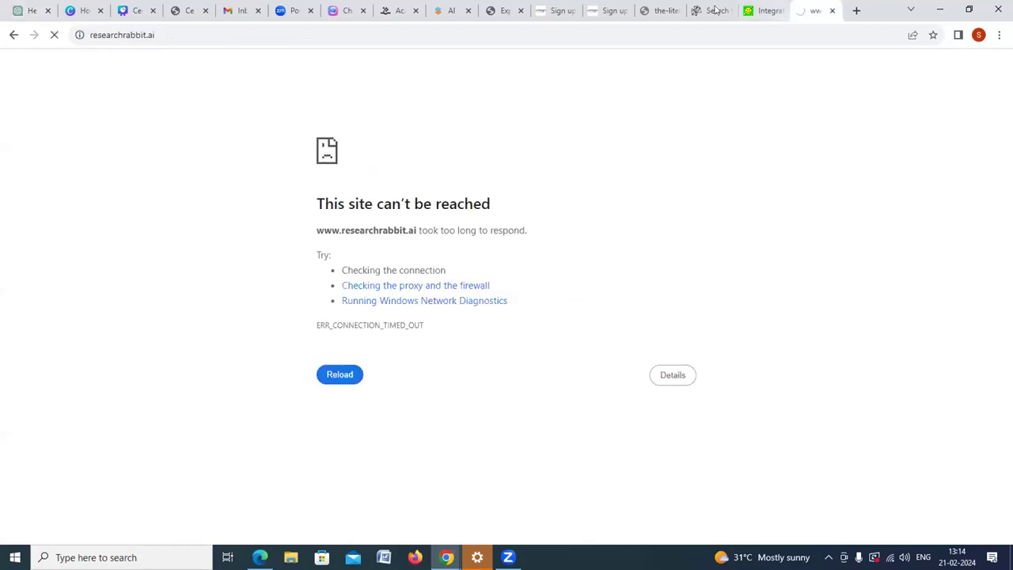
pyautogui.hotkey('ctrl', 'shift', 'Tab')
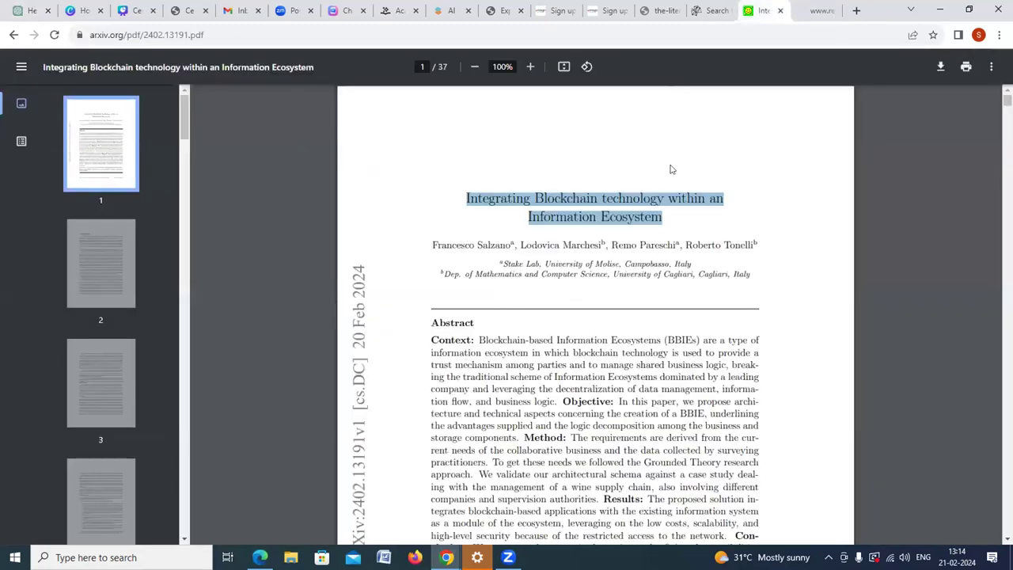
pyautogui.hotkey('ctrl', 'shift', 'Tab')
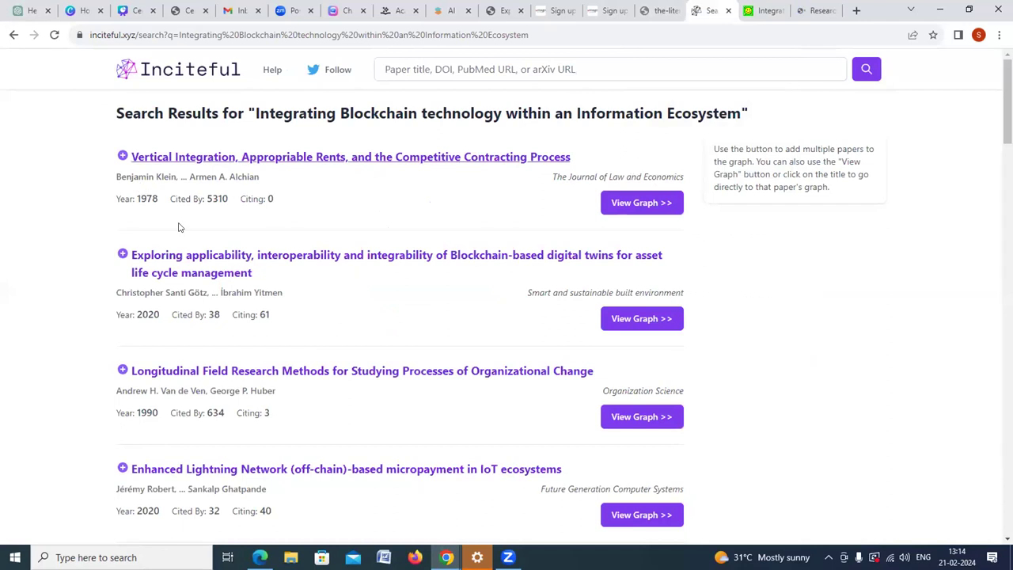
pyautogui.scroll(-1, 178, 227)
pyautogui.scroll(-6, 179, 228)
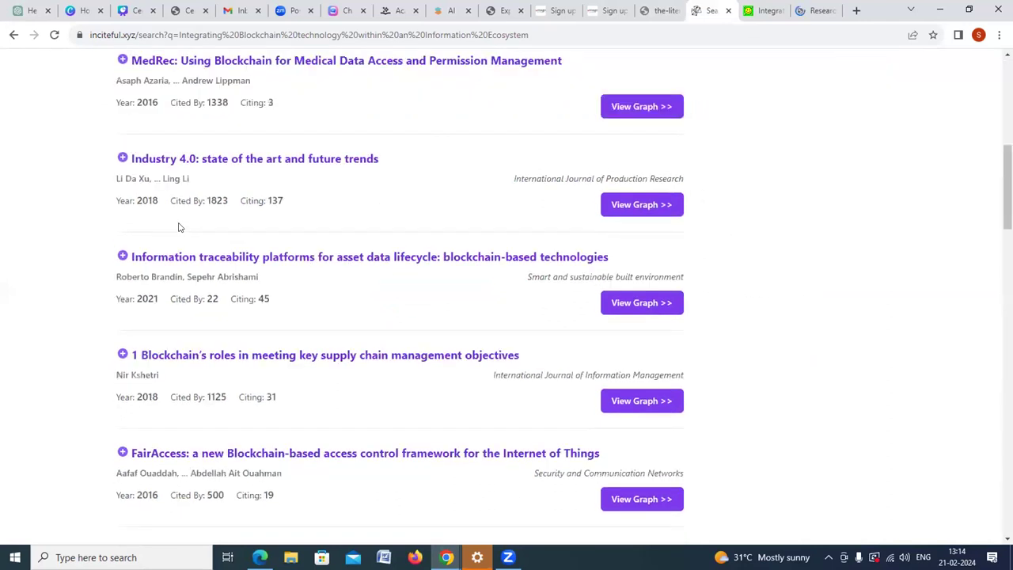
pyautogui.scroll(-5, 179, 227)
pyautogui.scroll(-5, 239, 250)
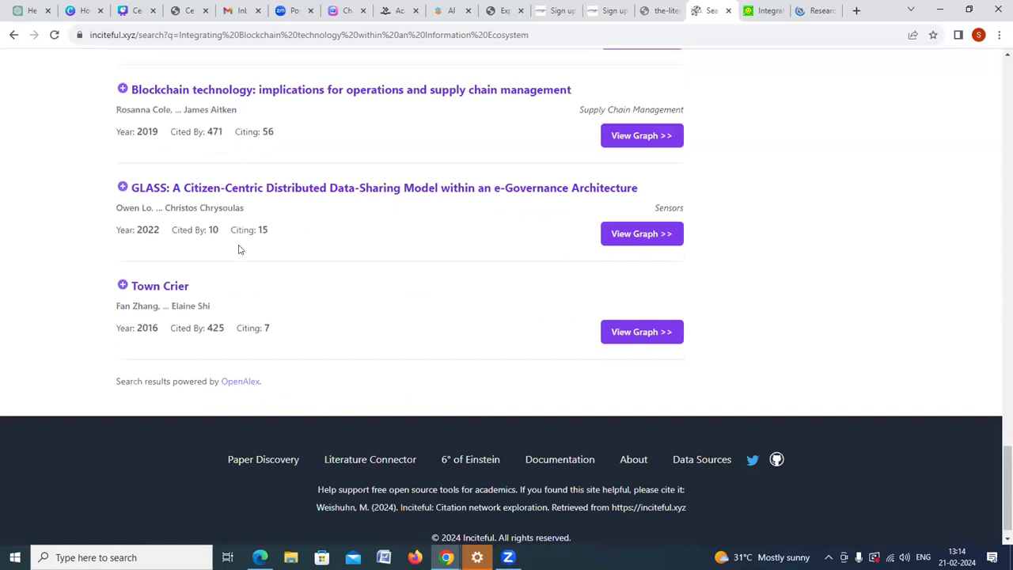
pyautogui.scroll(2, 240, 250)
pyautogui.scroll(5, 239, 249)
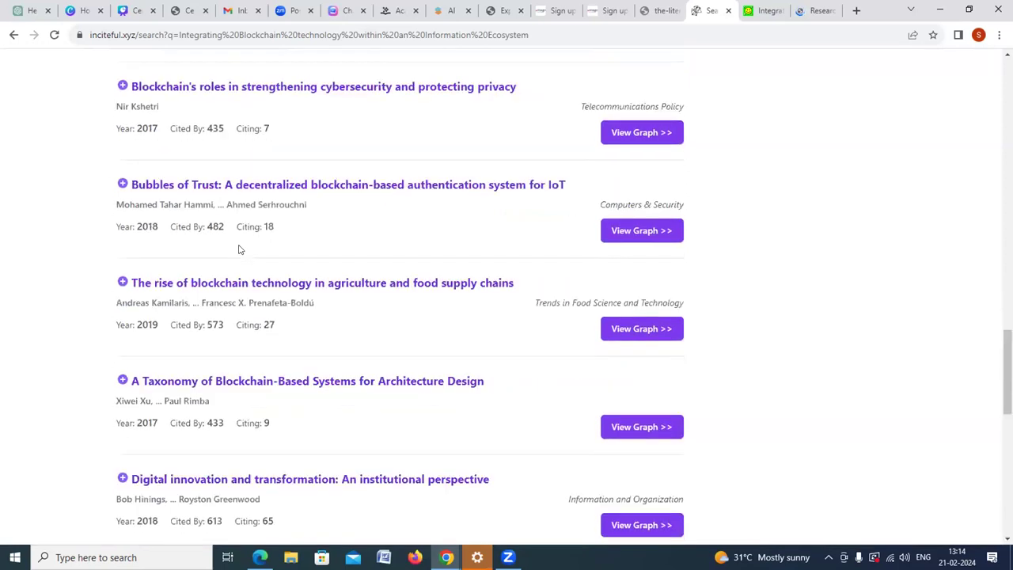
pyautogui.scroll(5, 240, 249)
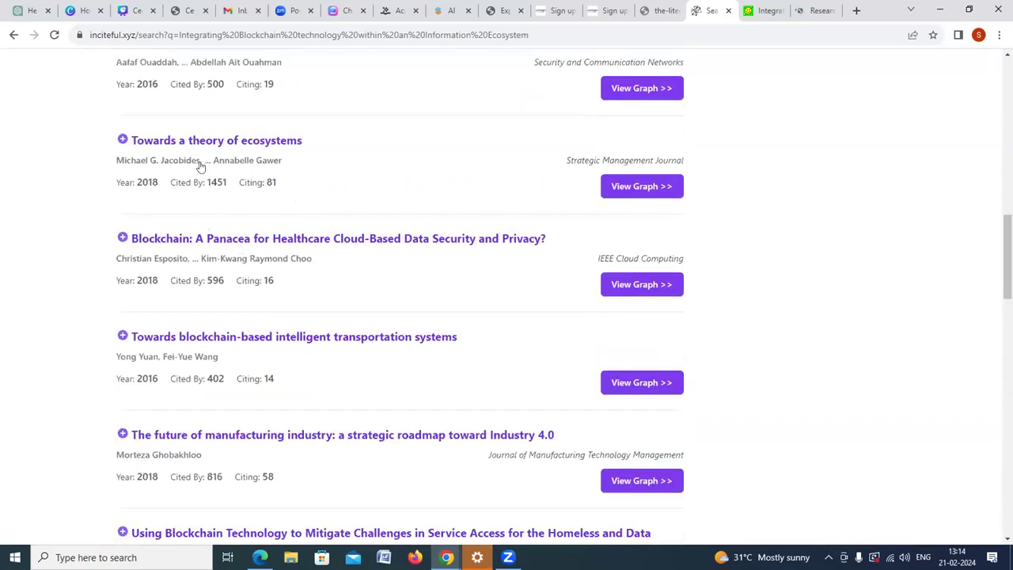
pyautogui.scroll(10, 254, 125)
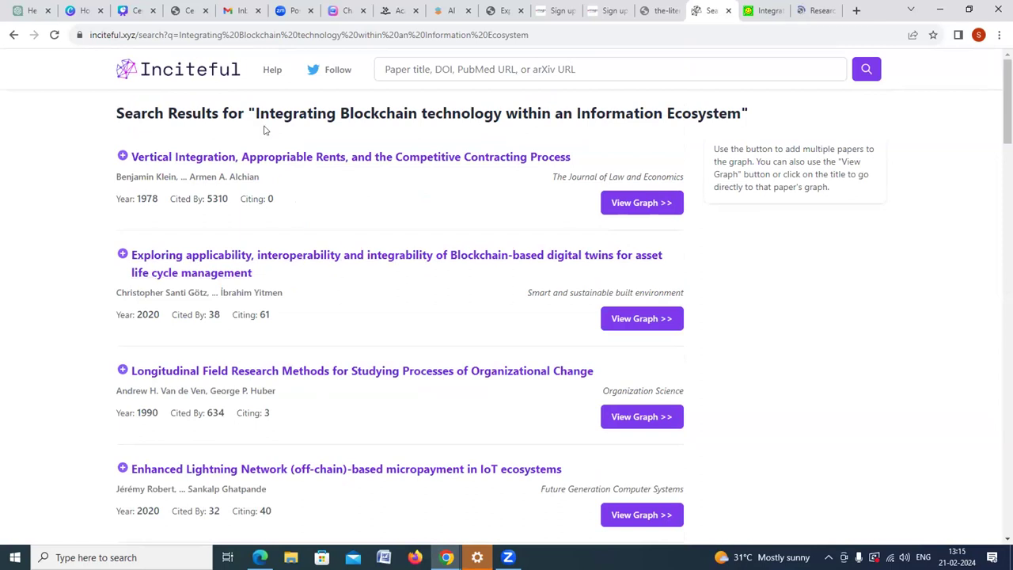
# Step: Add 'Vertical Integration, Appropriable Rents, and the Competitive Contracting Process' to the graph and view it
pyautogui.moveTo(255, 114); pyautogui.dragTo(293, 115)
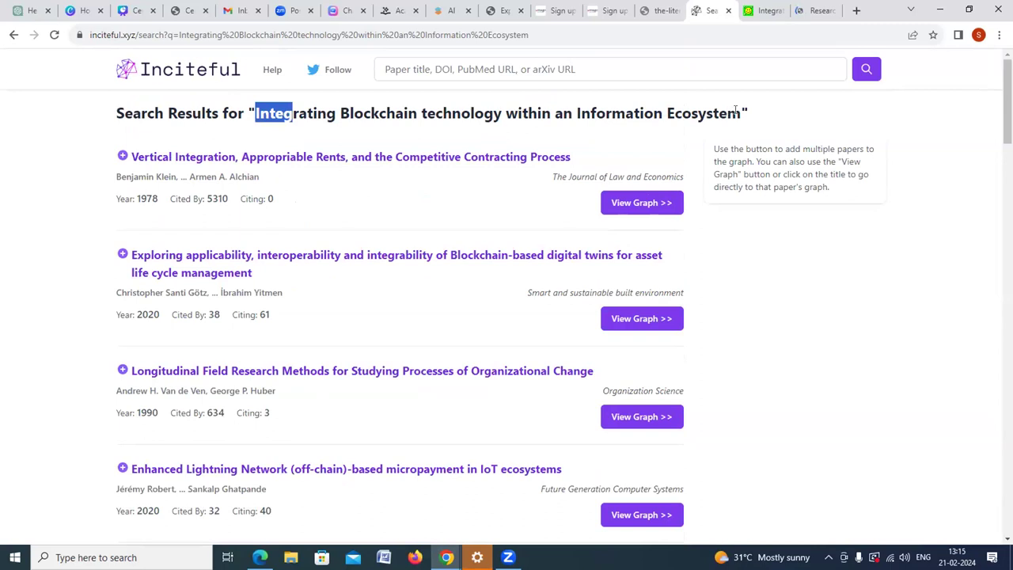
pyautogui.moveTo(737, 110); pyautogui.dragTo(741, 113)
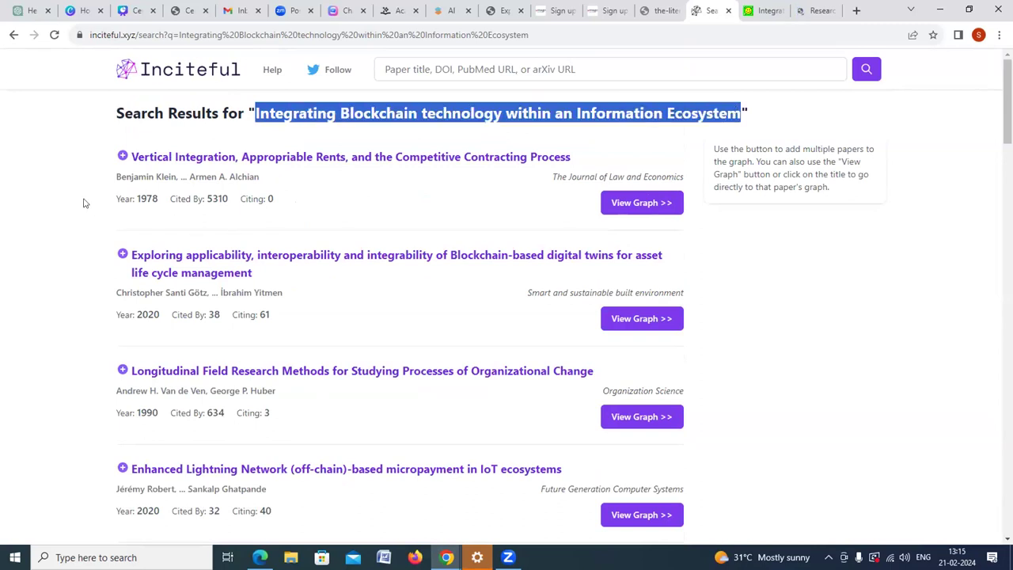
pyautogui.click(168, 188)
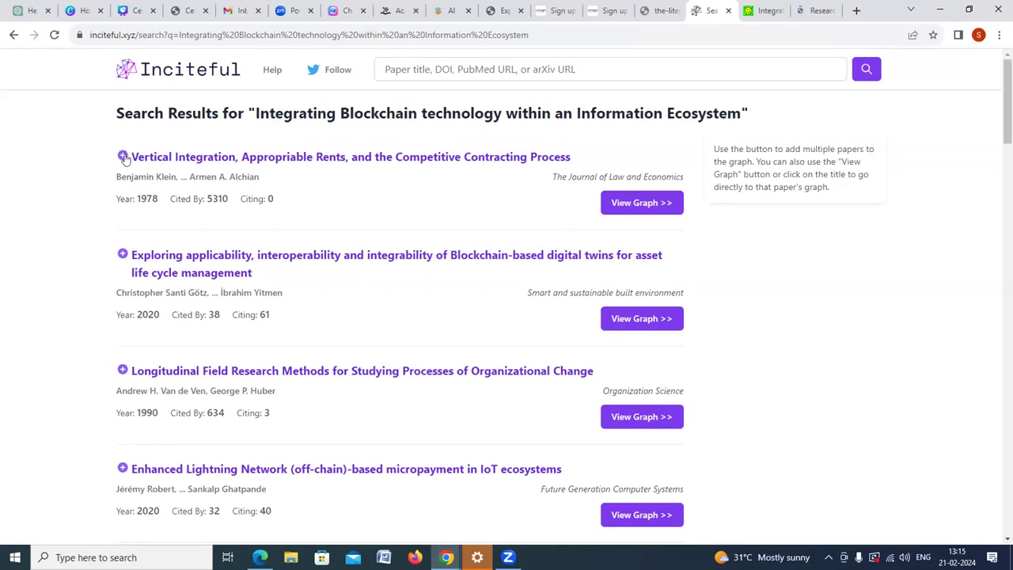
pyautogui.click(122, 157)
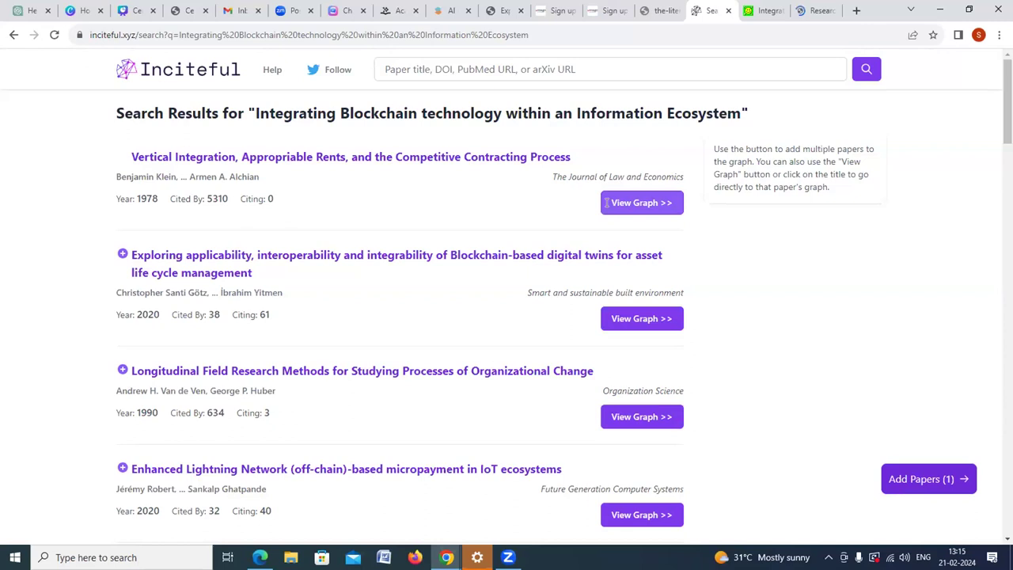
pyautogui.click(607, 203)
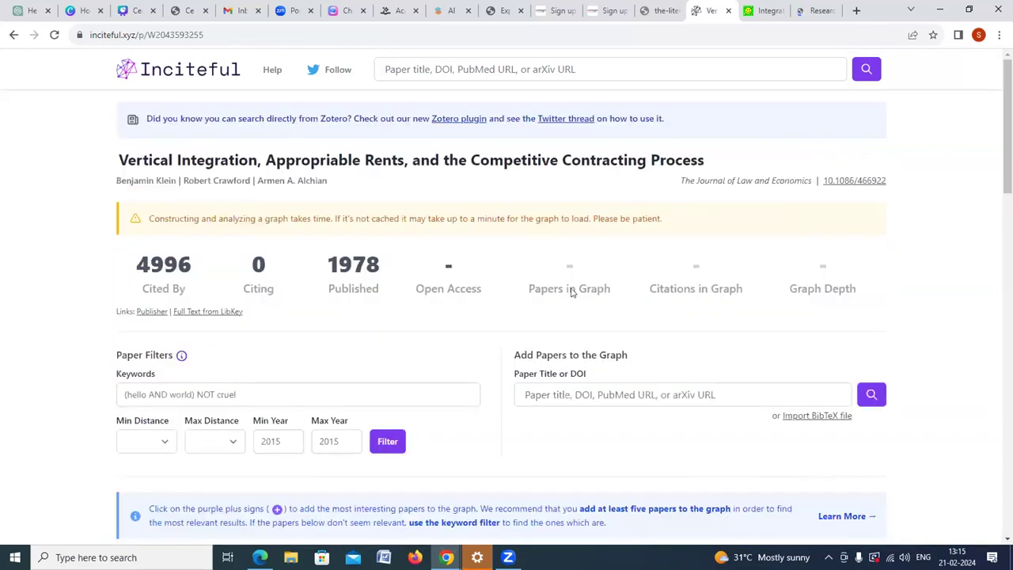
# Step: Scroll through the Similar Papers list, then back up to the filters and Klein, 1978 graph
pyautogui.scroll(-3, 519, 309)
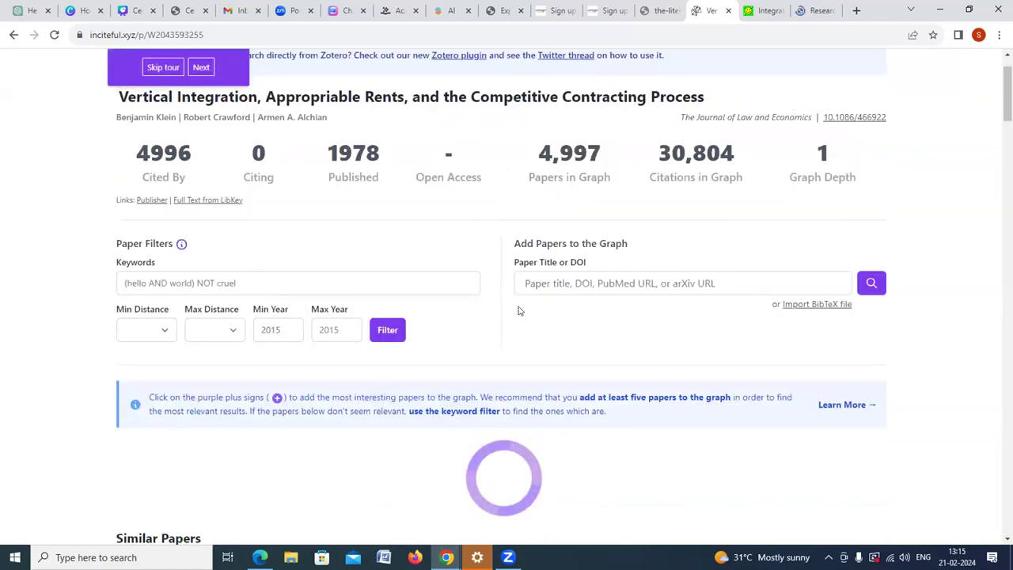
pyautogui.scroll(-6, 519, 311)
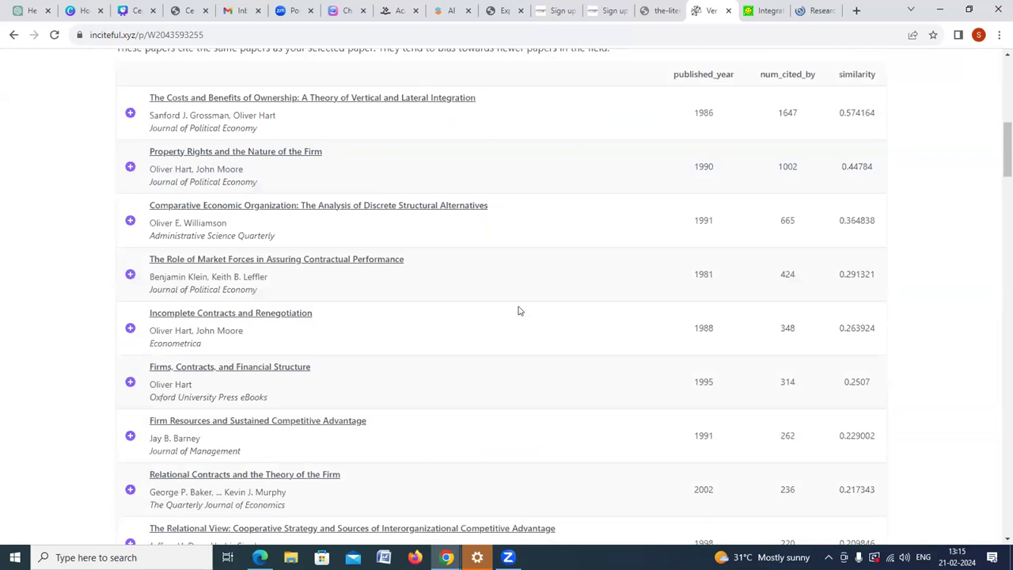
pyautogui.scroll(-5, 518, 311)
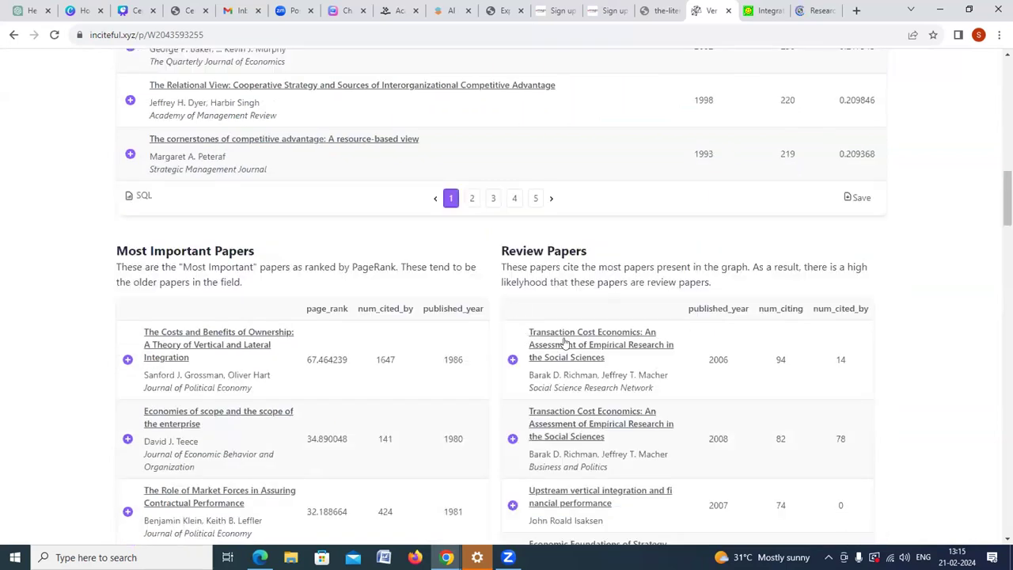
pyautogui.scroll(1, 564, 342)
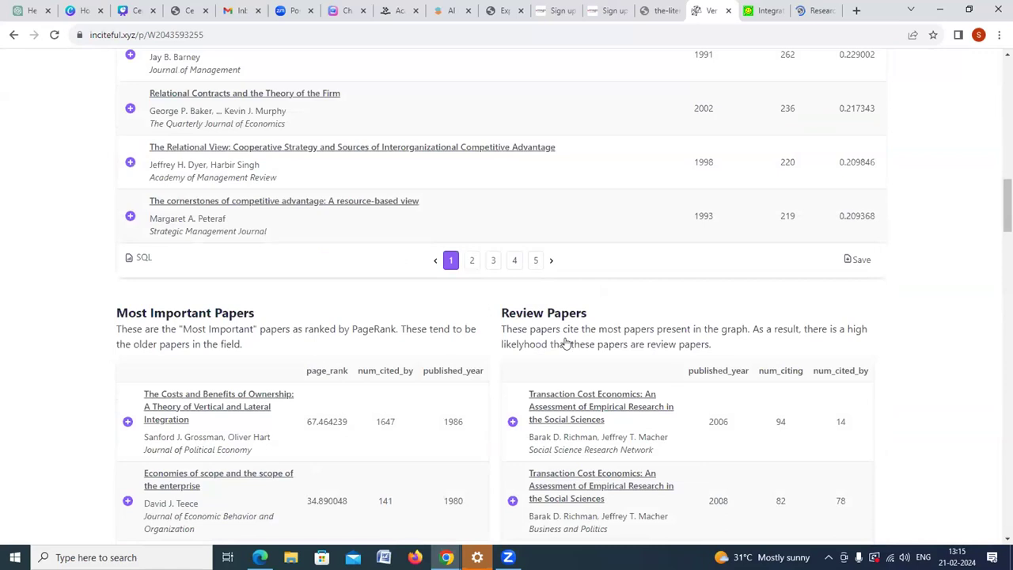
pyautogui.scroll(-5, 564, 342)
pyautogui.scroll(-7, 565, 342)
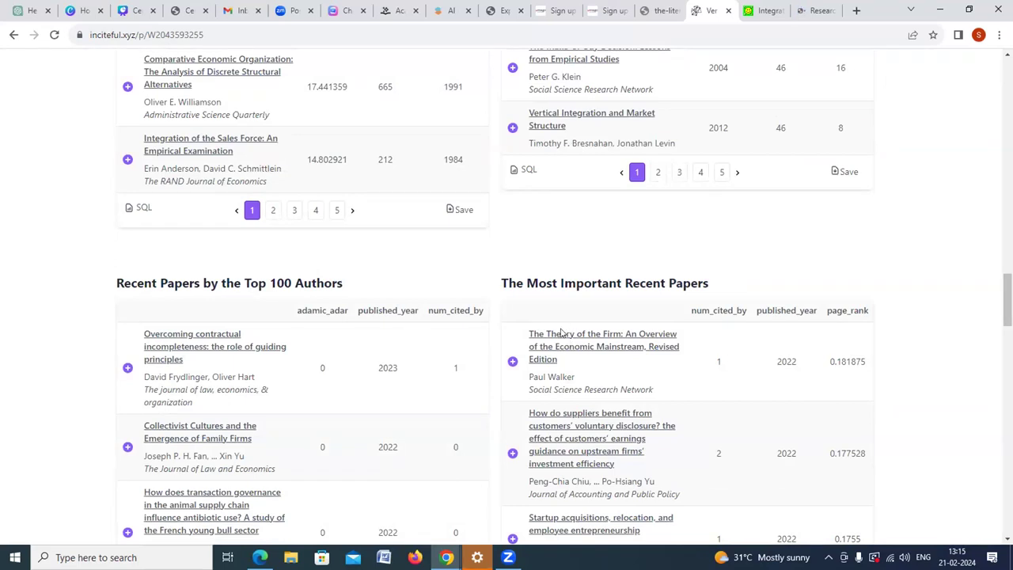
pyautogui.scroll(-10, 561, 333)
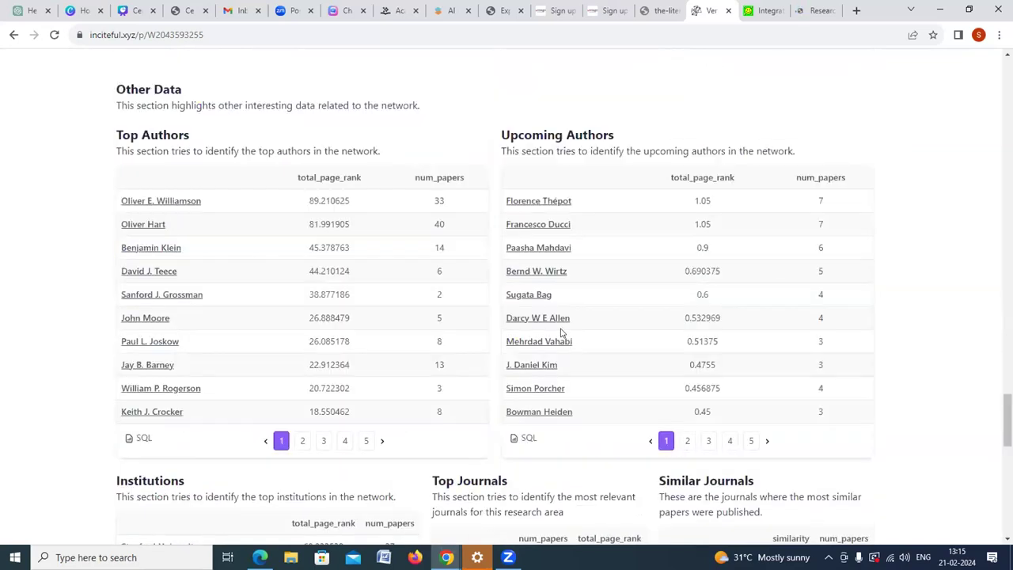
pyautogui.scroll(-1, 561, 332)
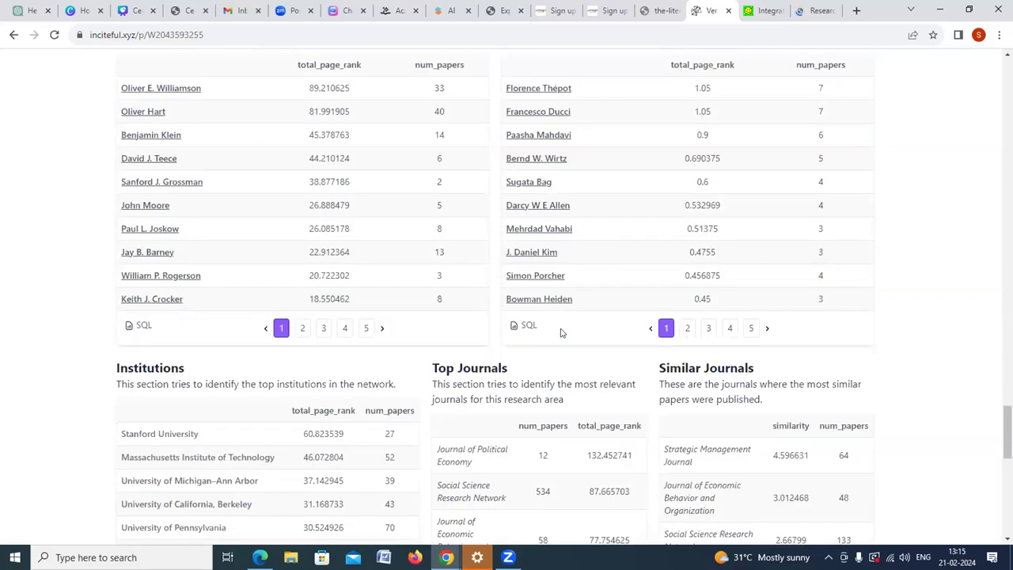
pyautogui.scroll(-3, 562, 332)
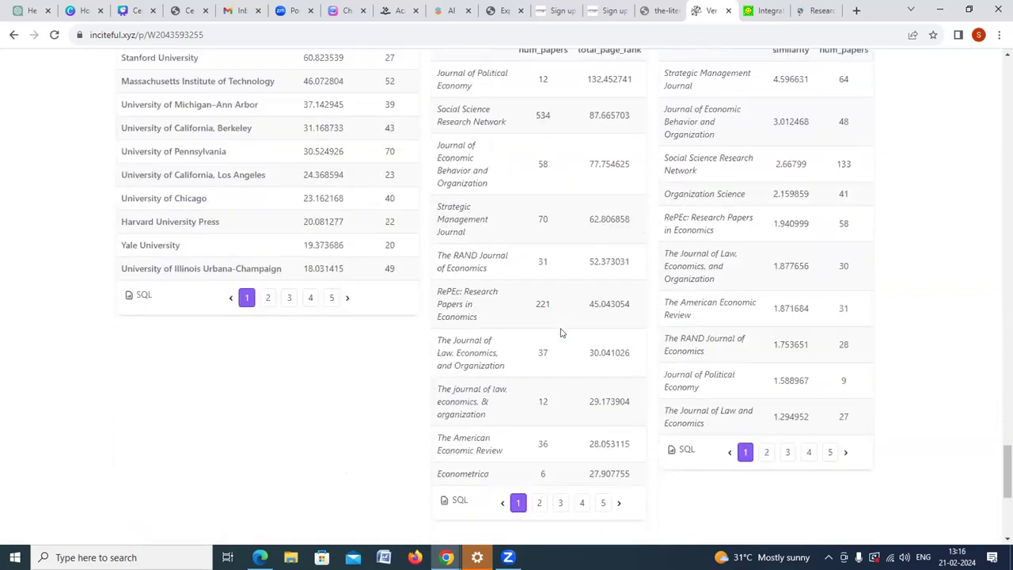
pyautogui.scroll(-1, 551, 333)
pyautogui.scroll(3, 552, 341)
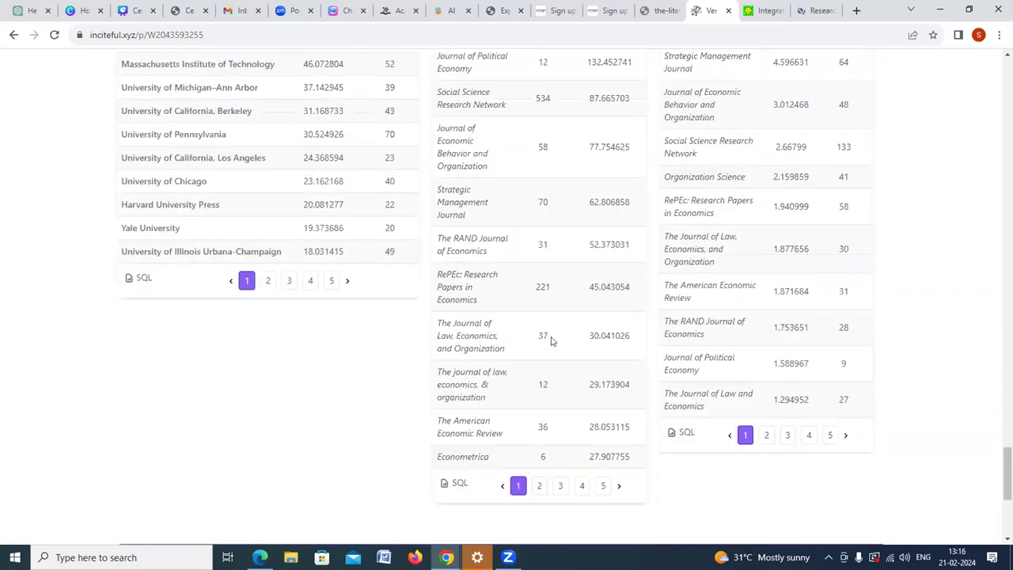
pyautogui.scroll(3, 552, 342)
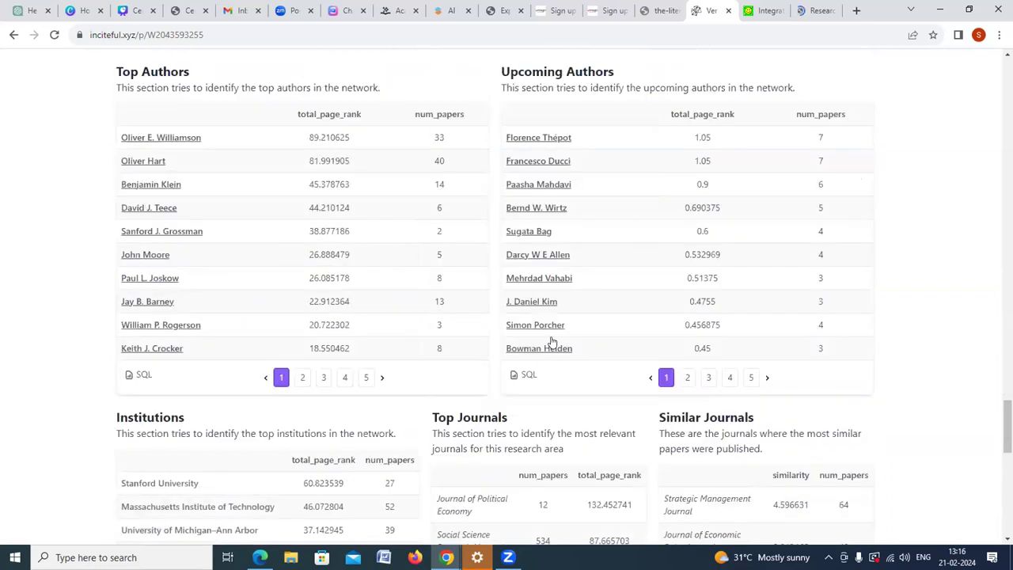
pyautogui.scroll(1, 552, 341)
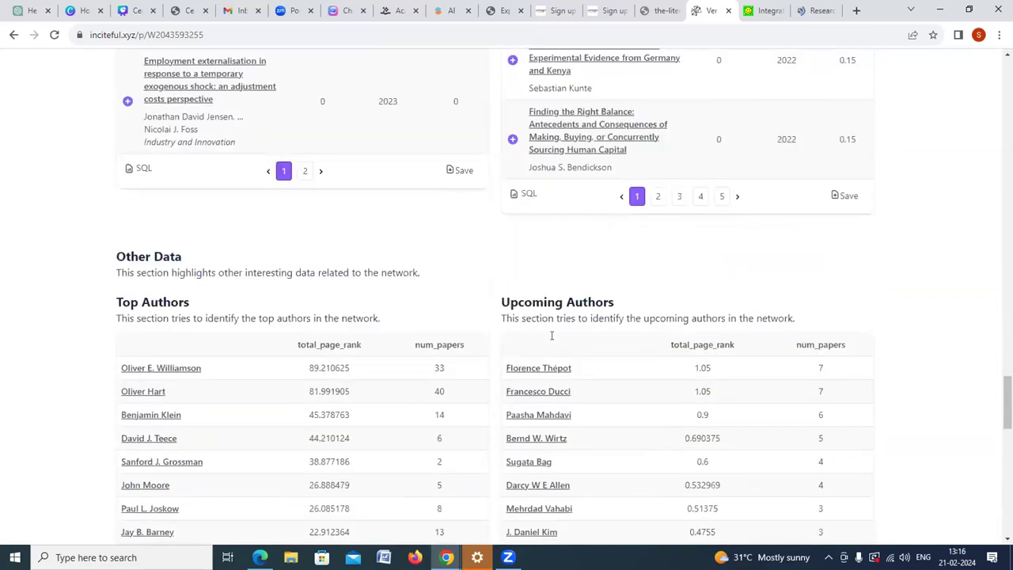
pyautogui.scroll(2, 552, 336)
pyautogui.scroll(3, 551, 341)
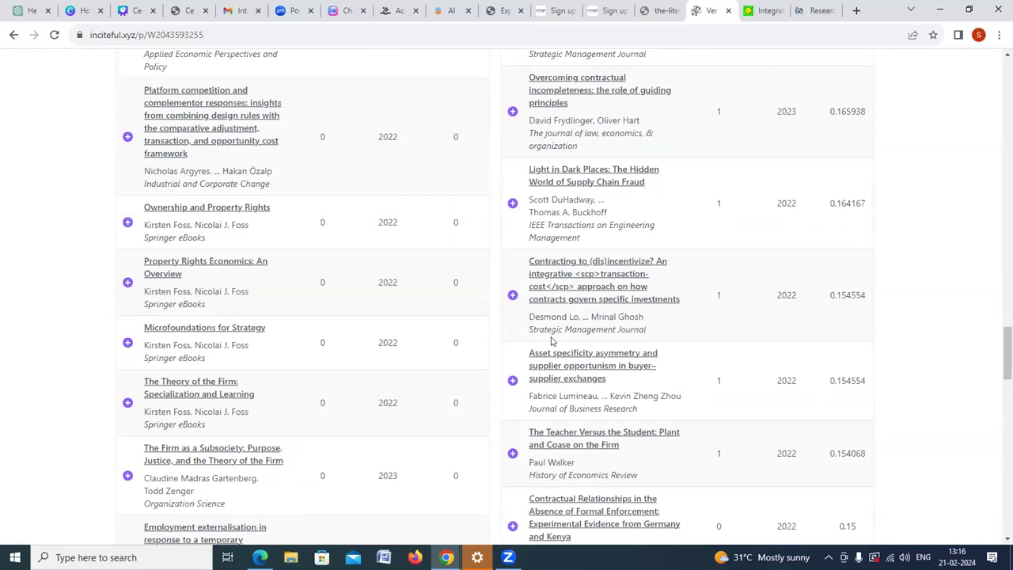
pyautogui.scroll(5, 551, 341)
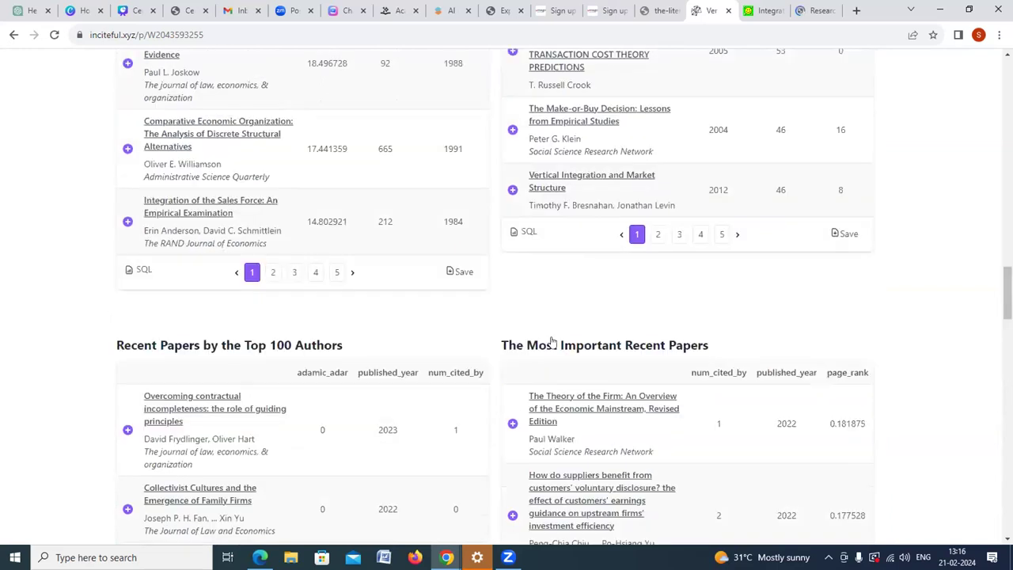
pyautogui.scroll(7, 552, 341)
pyautogui.scroll(8, 552, 341)
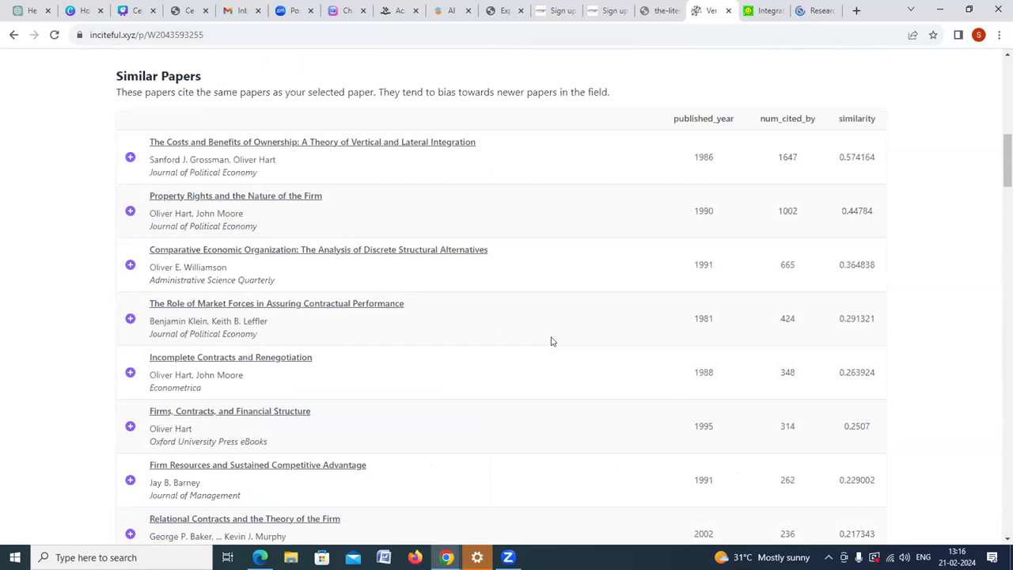
pyautogui.scroll(6, 551, 341)
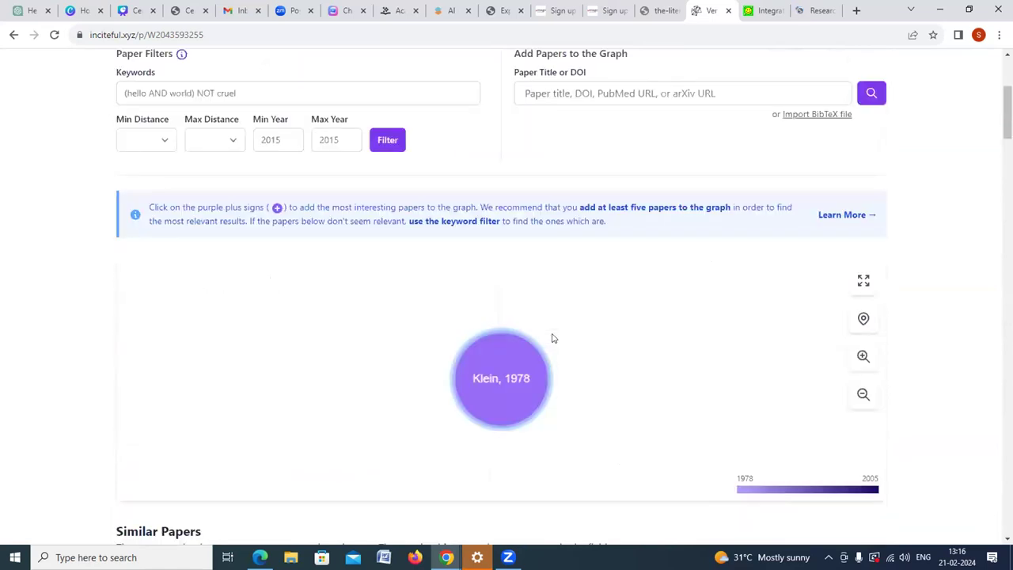
# Step: Zoom the Klein, 1978 graph node in and out, then scroll down to Similar Papers
pyautogui.scroll(3, 554, 336)
pyautogui.scroll(-5, 554, 337)
pyautogui.scroll(2, 554, 336)
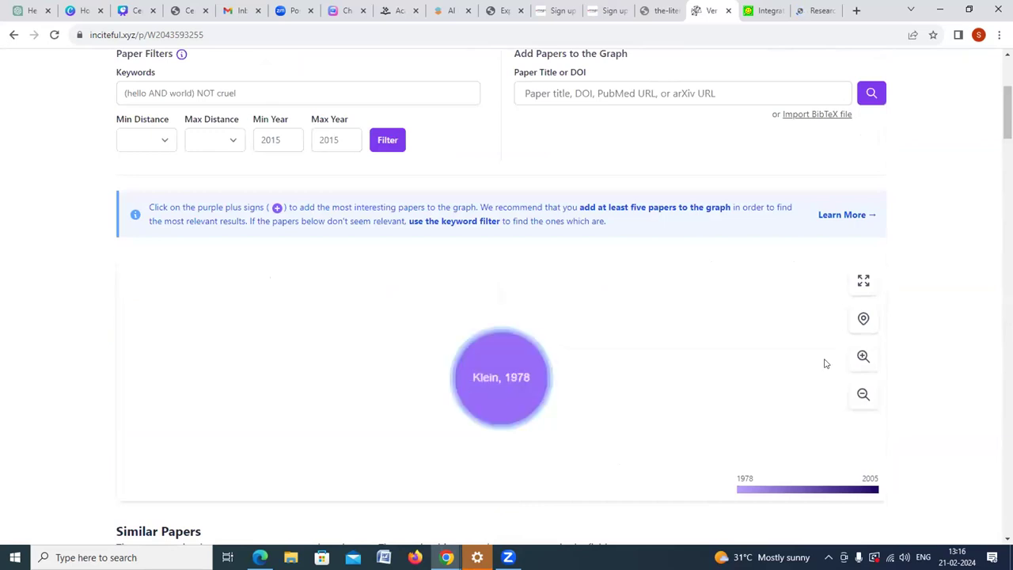
pyautogui.scroll(-4, 678, 270)
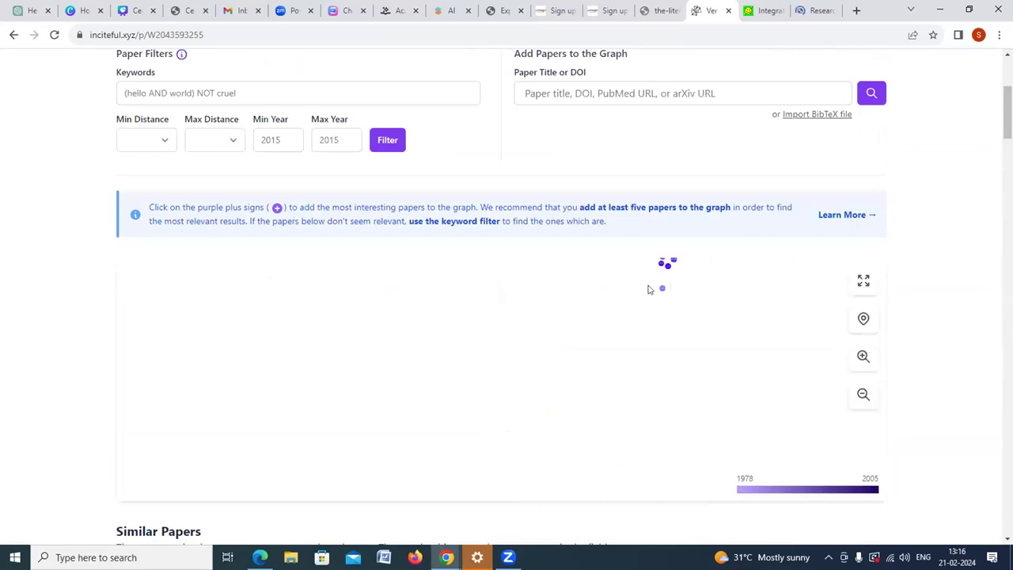
pyautogui.scroll(2, 634, 312)
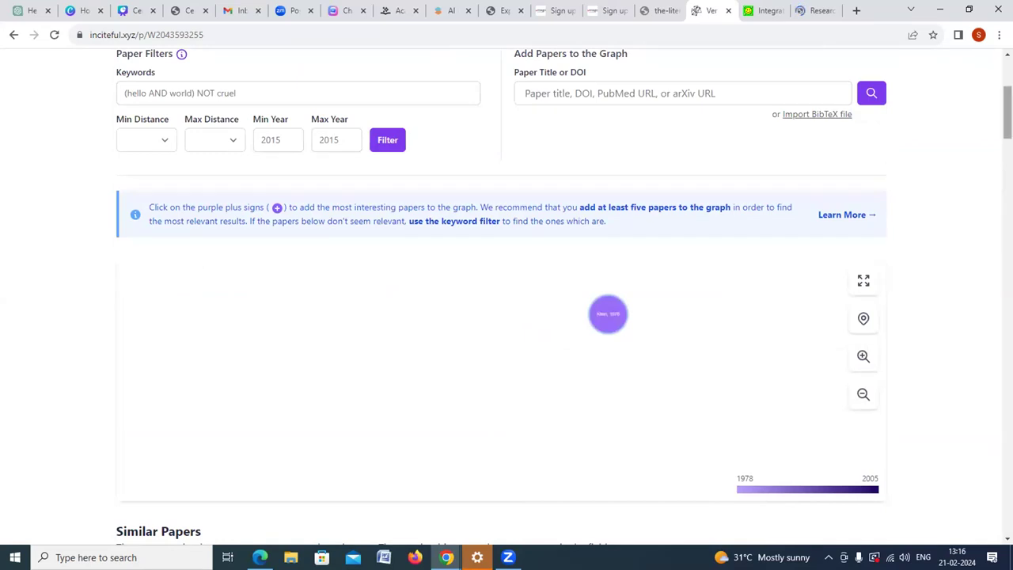
pyautogui.scroll(-8, 507, 293)
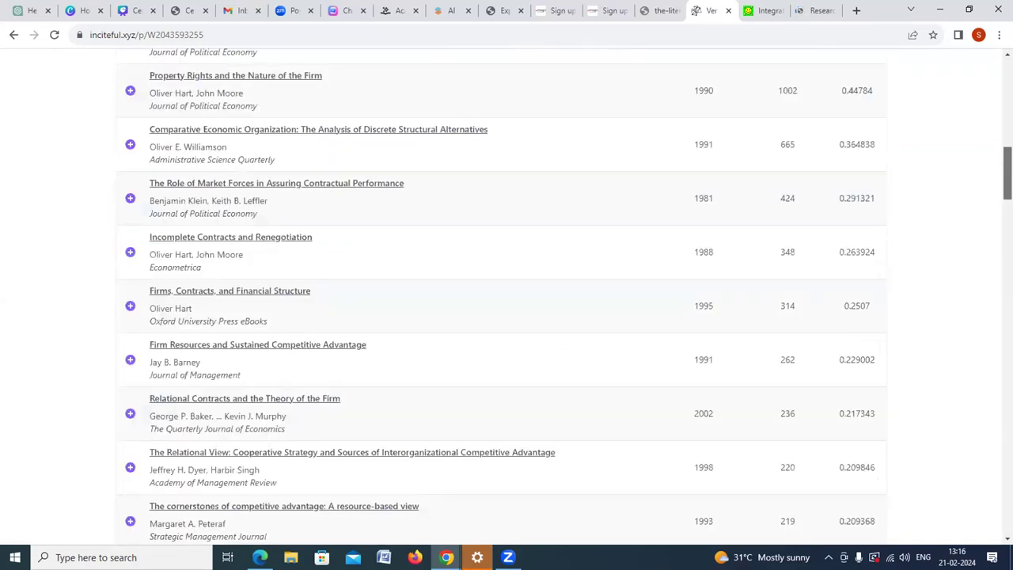
# Step: Scroll down through Most Important Papers and Other Data to the page footer
pyautogui.scroll(-2, 507, 292)
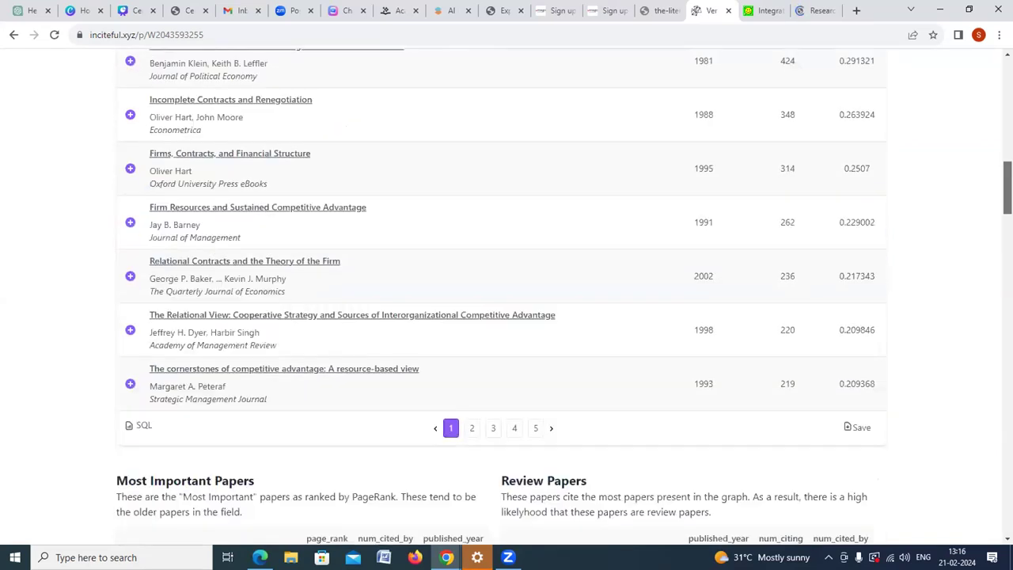
pyautogui.scroll(-7, 507, 293)
pyautogui.scroll(-6, 507, 293)
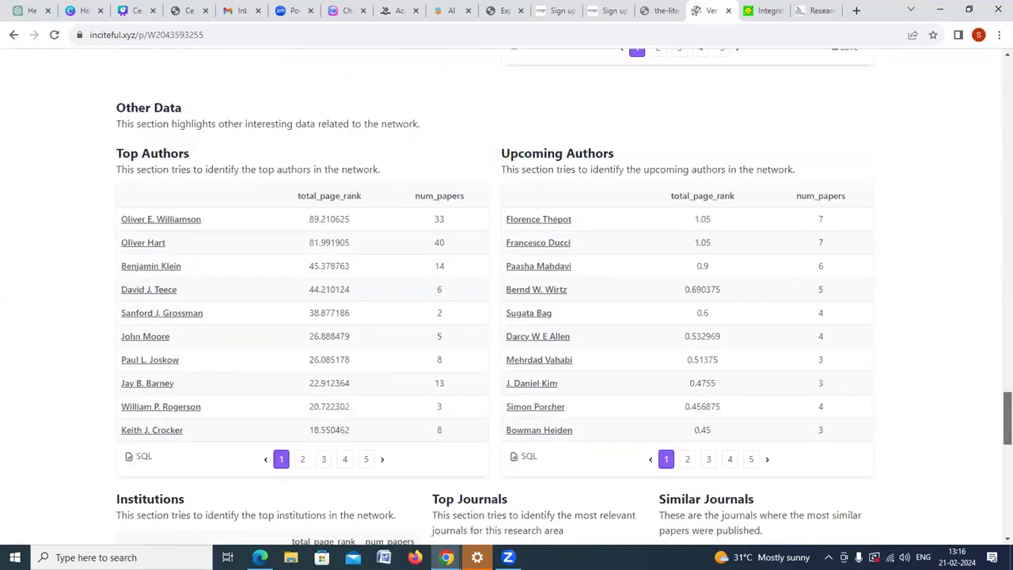
pyautogui.scroll(-6, 507, 292)
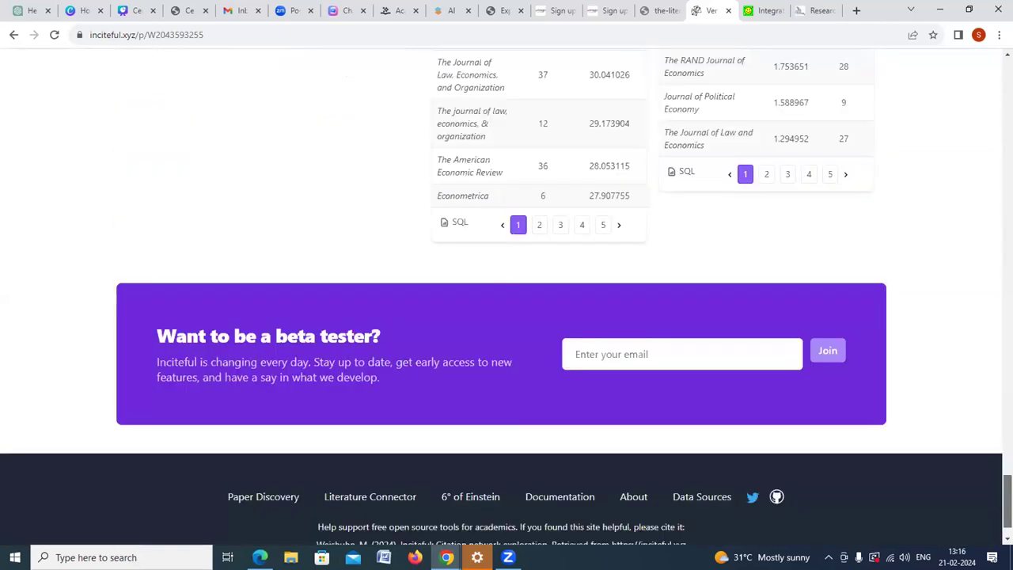
pyautogui.scroll(3, 230, 212)
pyautogui.scroll(5, 250, 150)
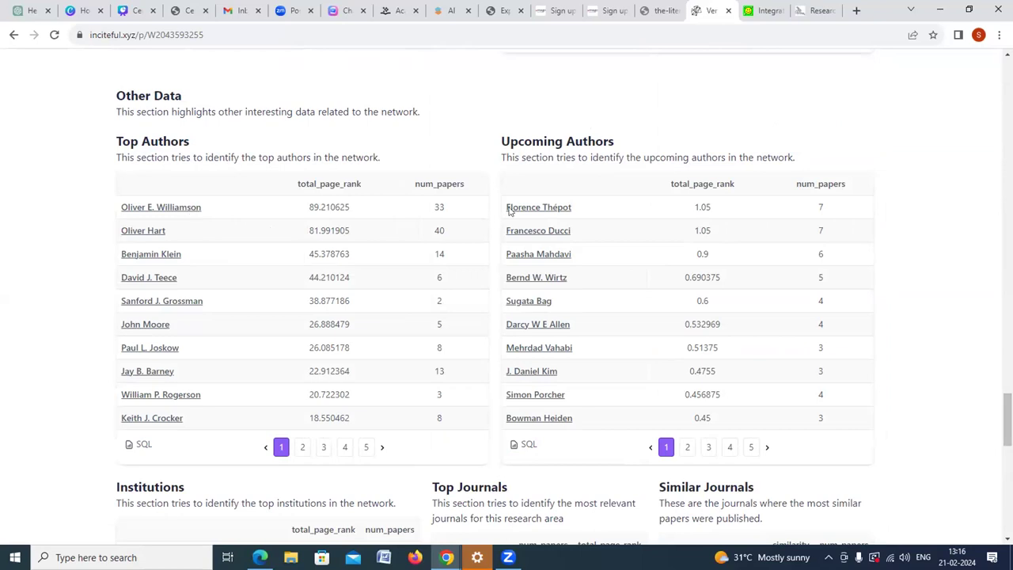
# Step: Scroll back up to the paper's title and stats: 4,997 papers, 30,804 citations
pyautogui.scroll(3, 510, 211)
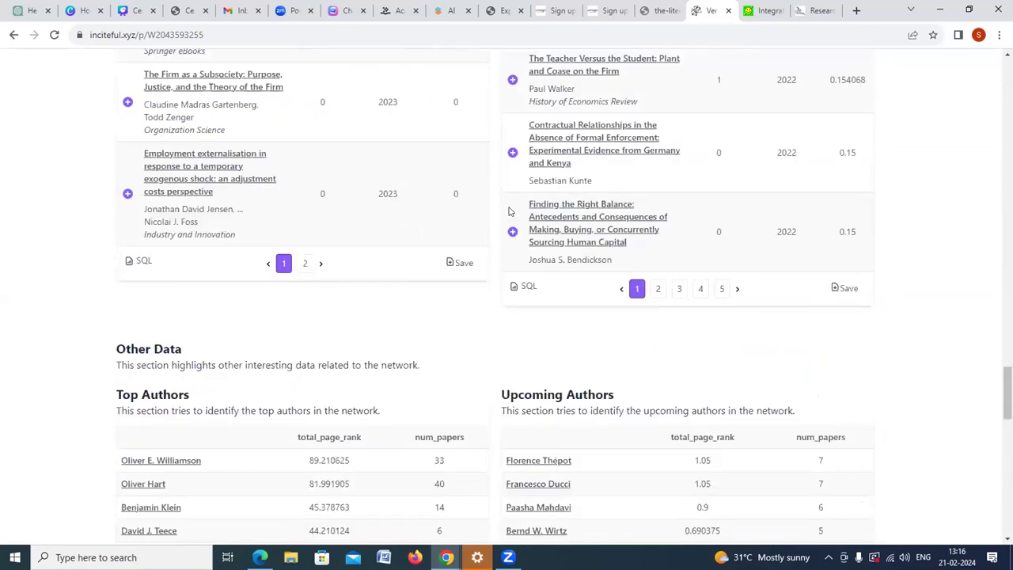
pyautogui.scroll(10, 511, 210)
pyautogui.scroll(3, 321, 244)
pyautogui.scroll(-2, 320, 243)
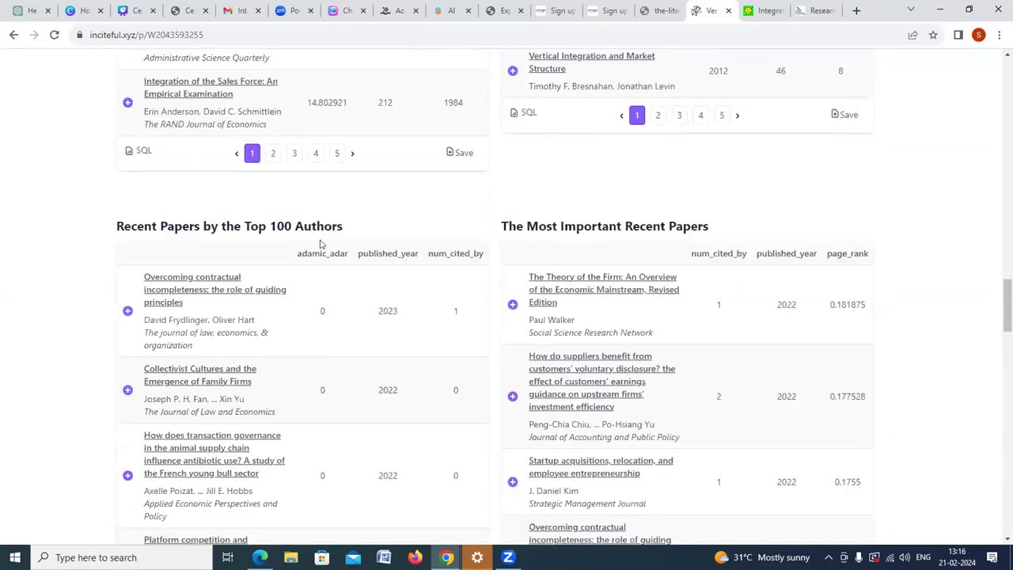
pyautogui.scroll(5, 321, 244)
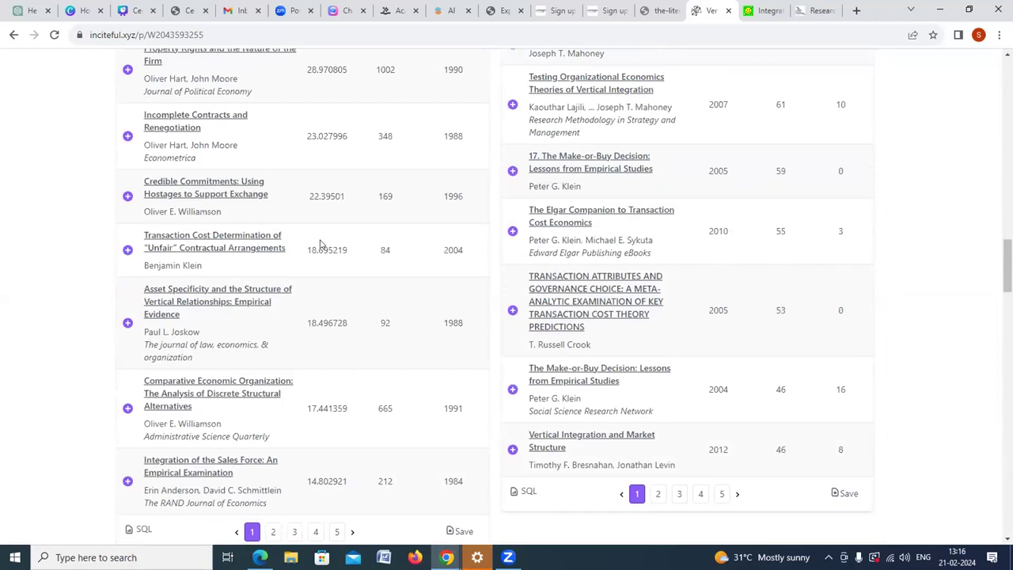
pyautogui.scroll(3, 321, 244)
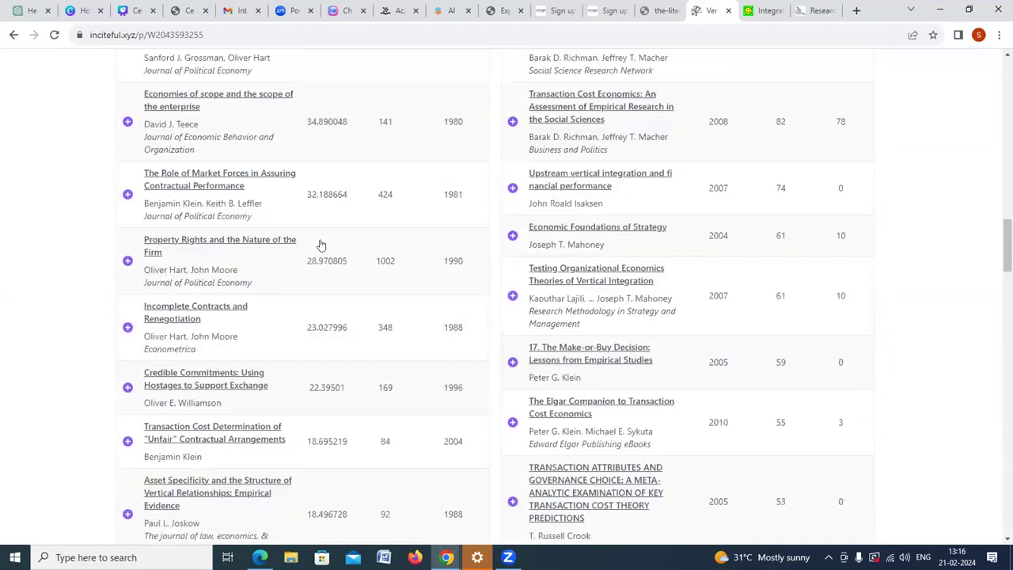
pyautogui.scroll(3, 321, 246)
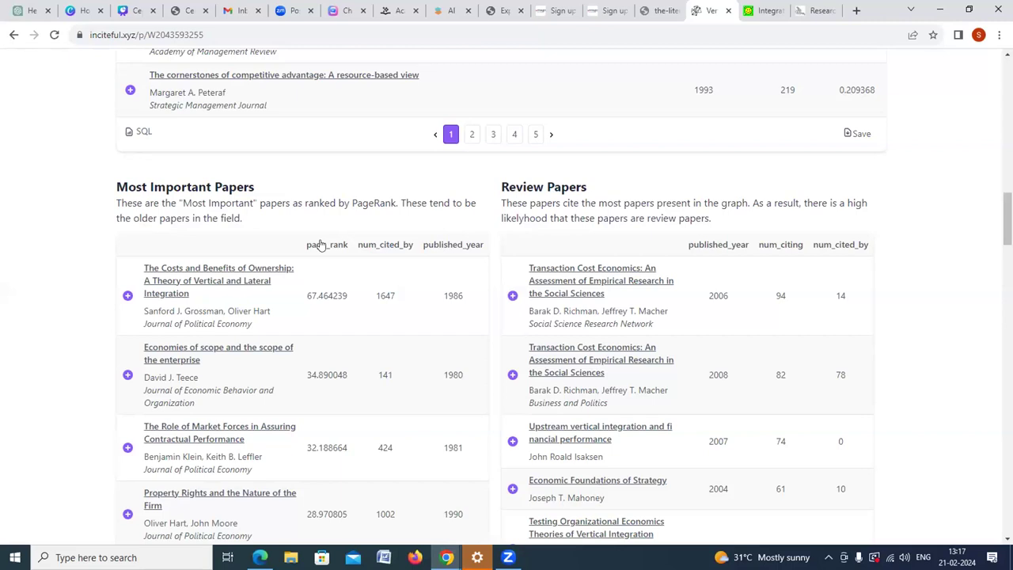
pyautogui.scroll(3, 321, 244)
pyautogui.scroll(7, 320, 245)
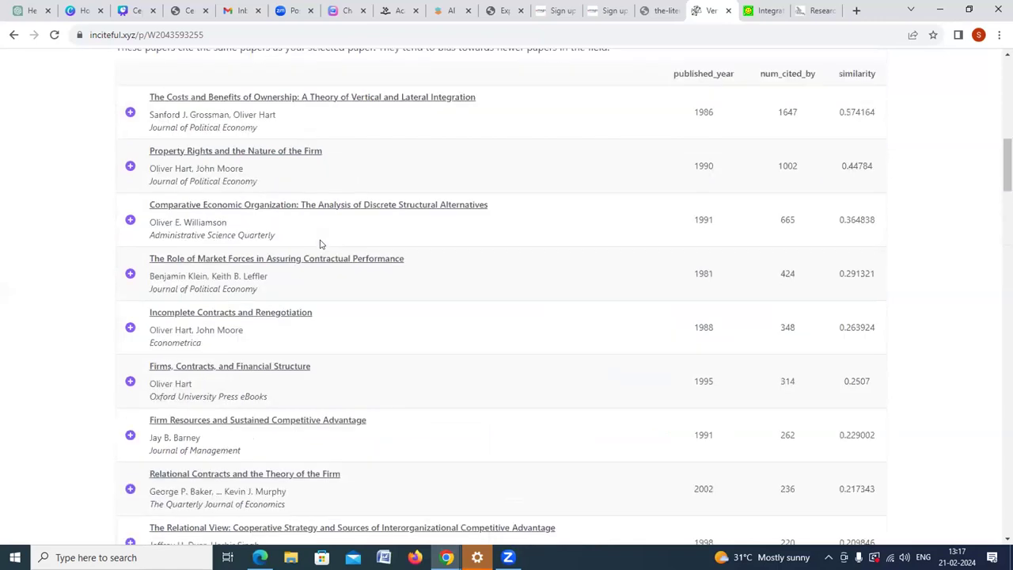
pyautogui.scroll(4, 321, 245)
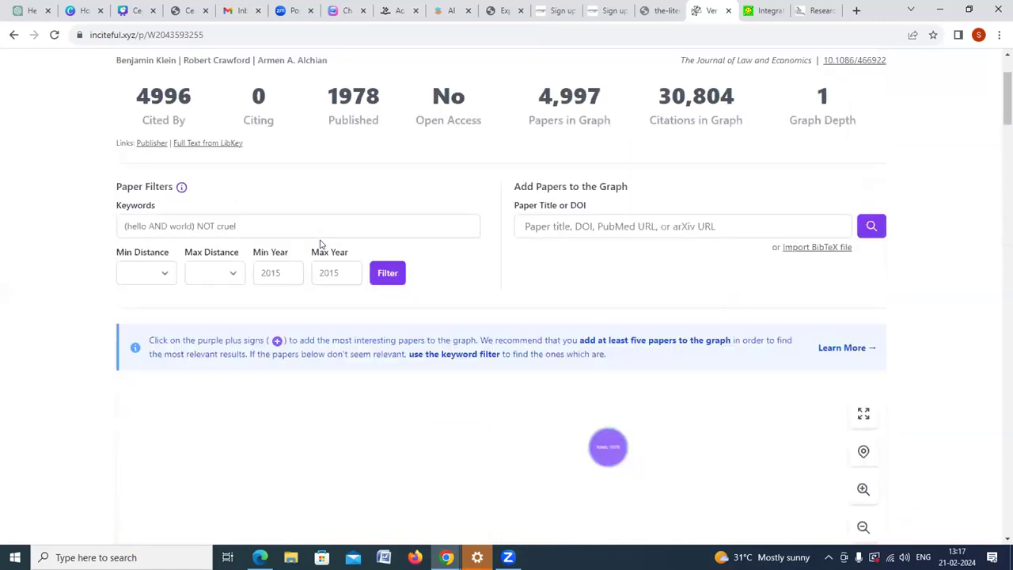
pyautogui.scroll(1, 321, 245)
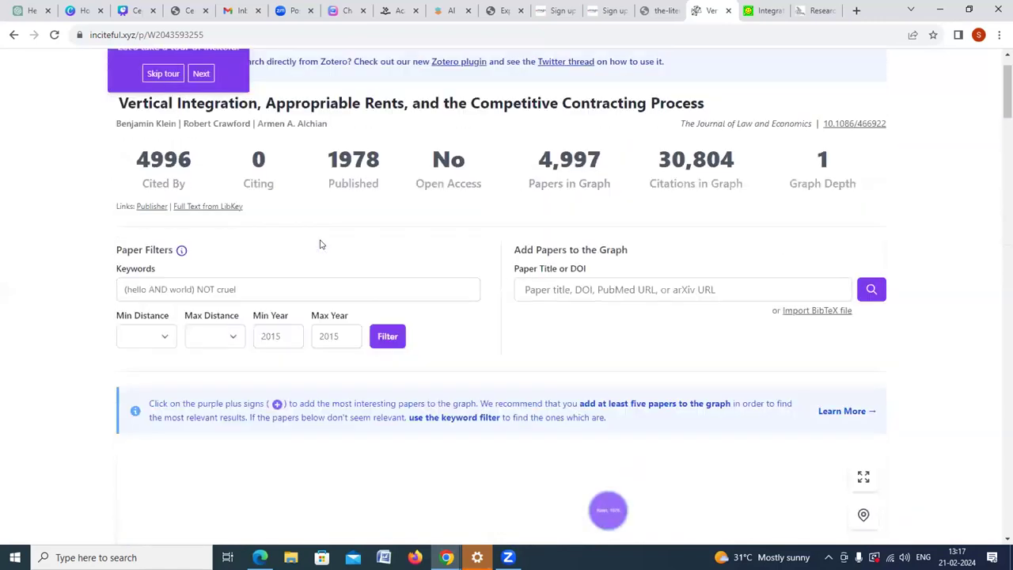
pyautogui.scroll(1, 321, 245)
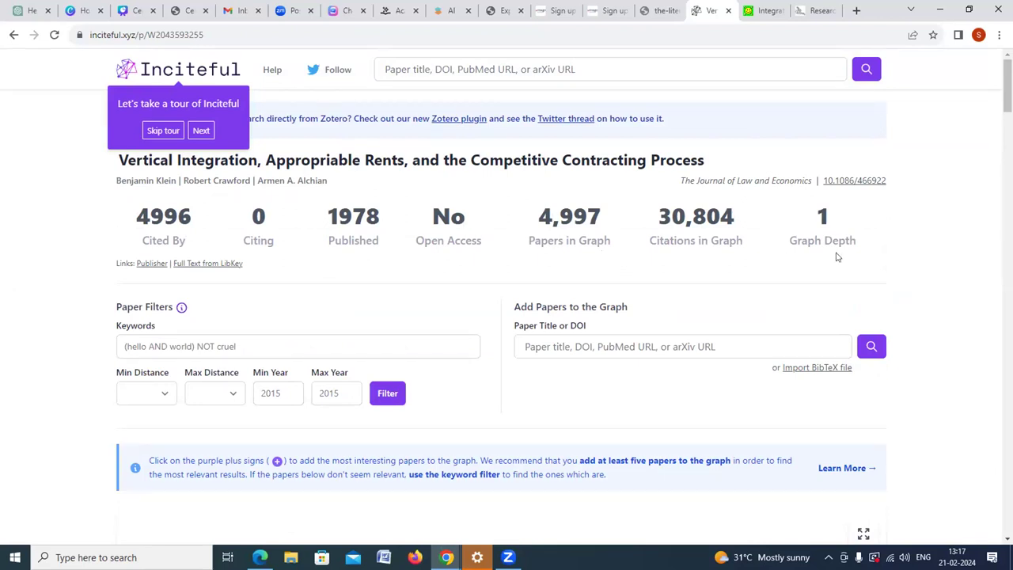
pyautogui.scroll(-4, 624, 252)
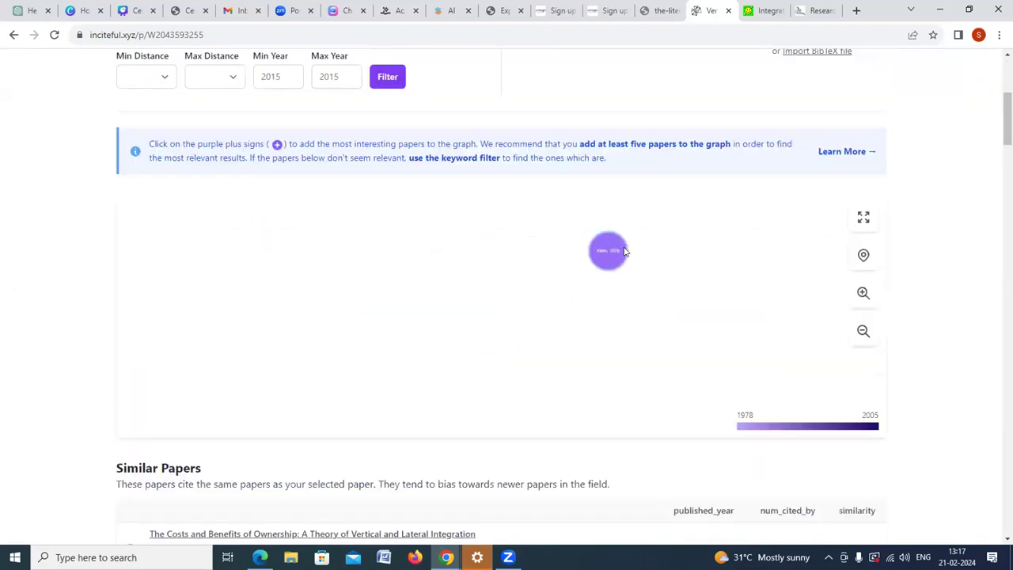
pyautogui.scroll(-7, 620, 249)
pyautogui.scroll(12, 784, 109)
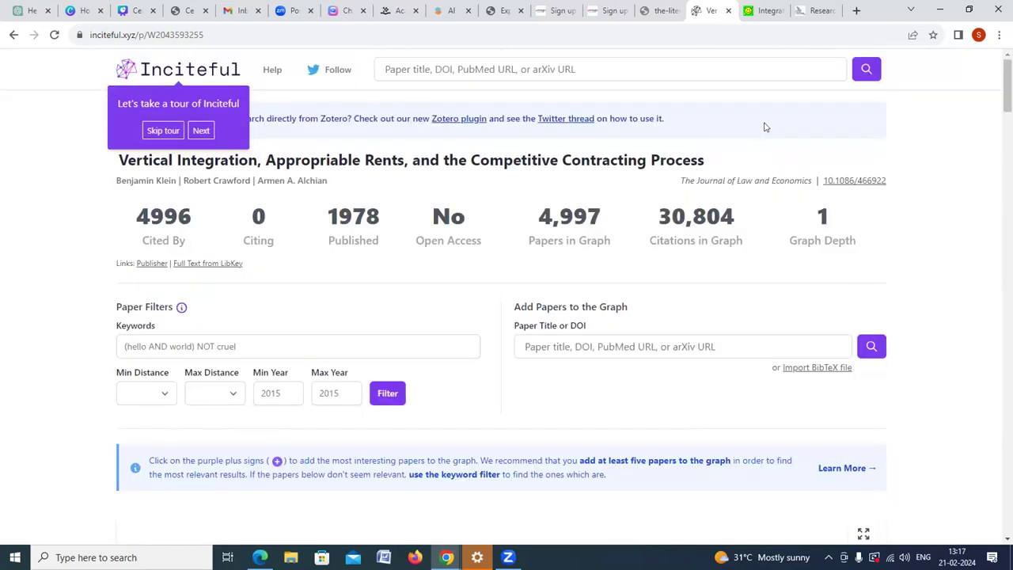
pyautogui.click(781, 14)
# Step: Close the Integration PDF, reload ResearchRabbit, and switch to the SciSpace typeset.io tab
pyautogui.click(790, 11)
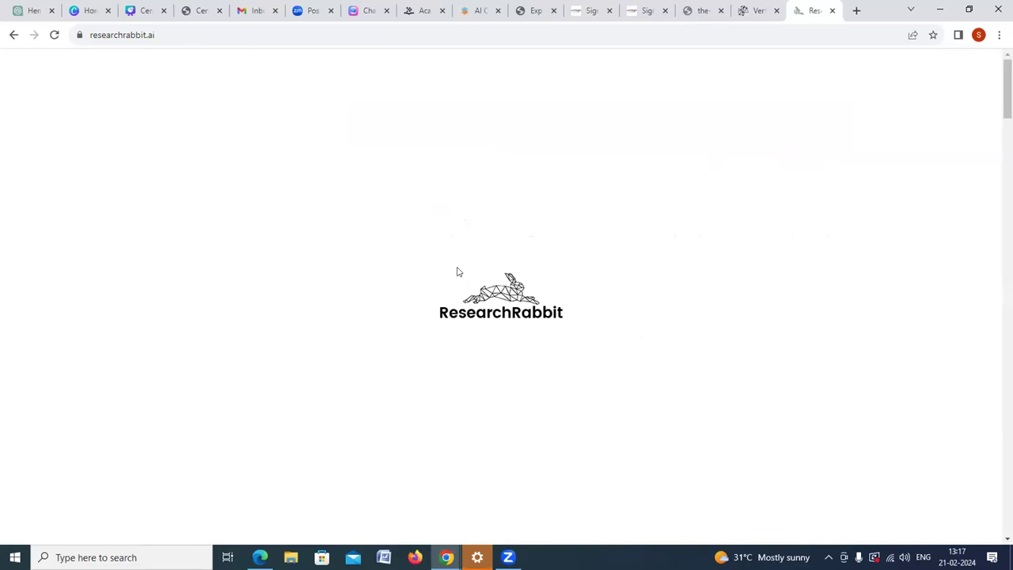
pyautogui.click(55, 36)
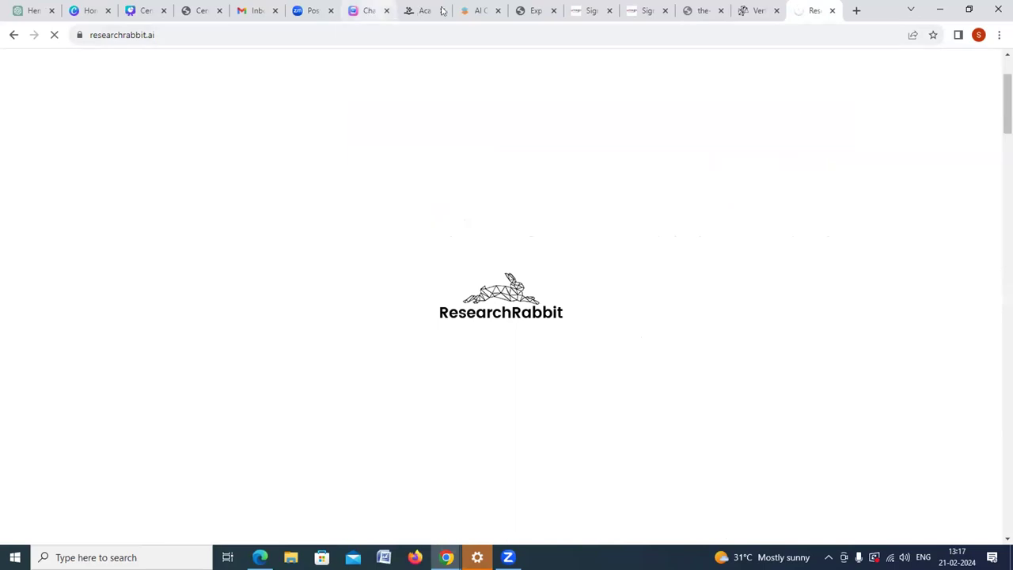
pyautogui.click(469, 10)
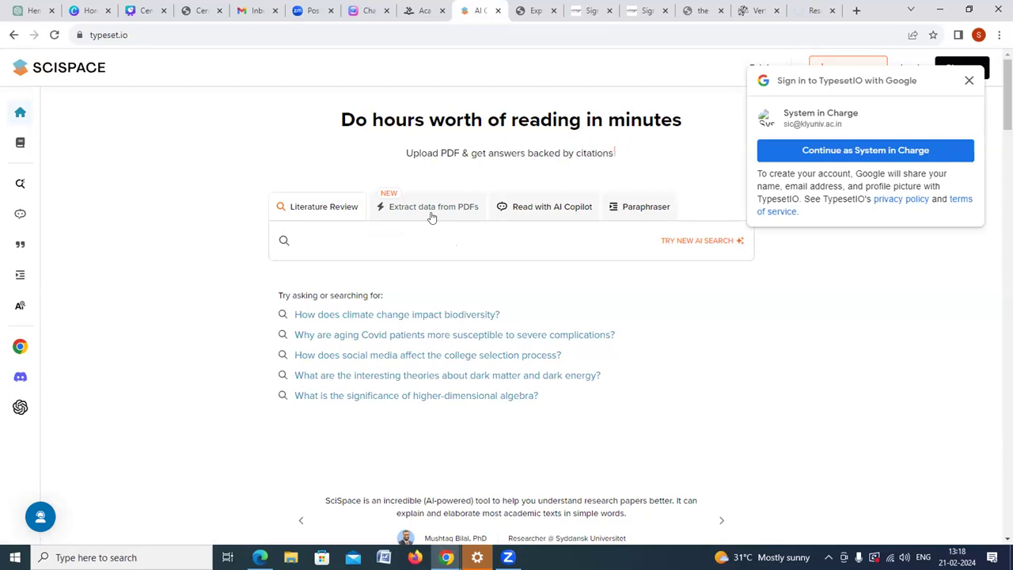
# Step: Search the suggested climate change and biodiversity question, reload the stalled results, and go back home
pyautogui.click(407, 317)
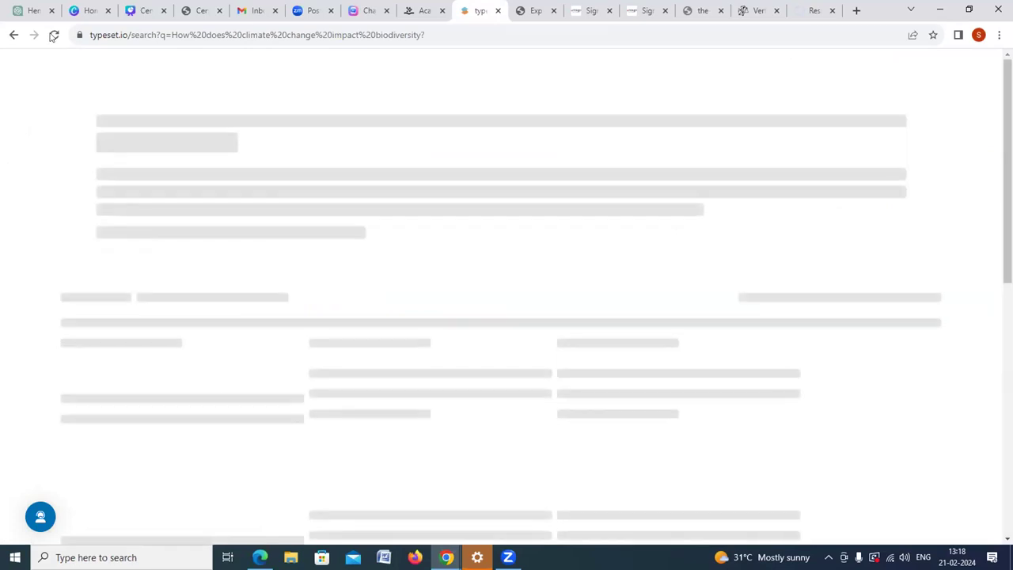
pyautogui.click(53, 35)
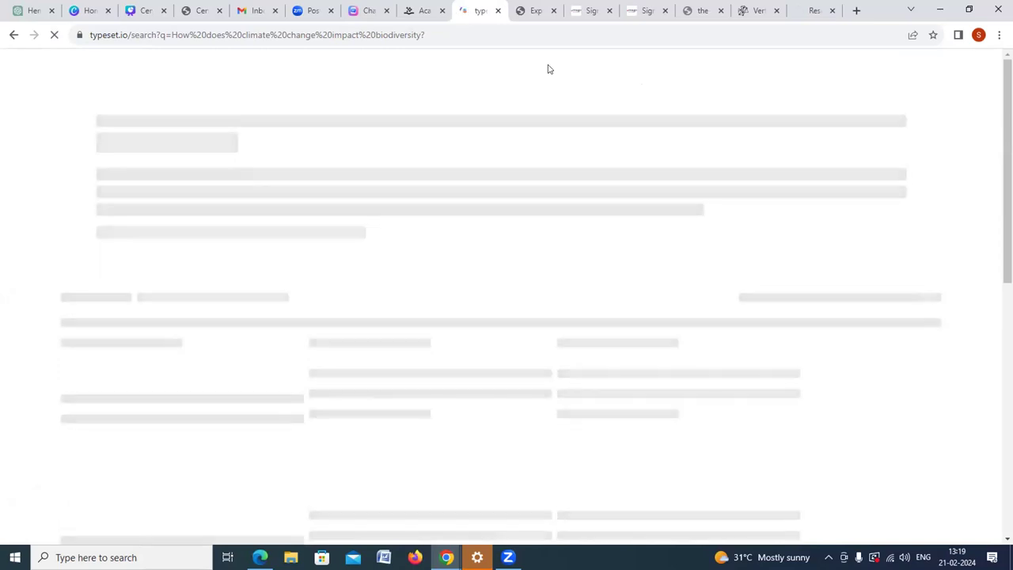
pyautogui.click(12, 37)
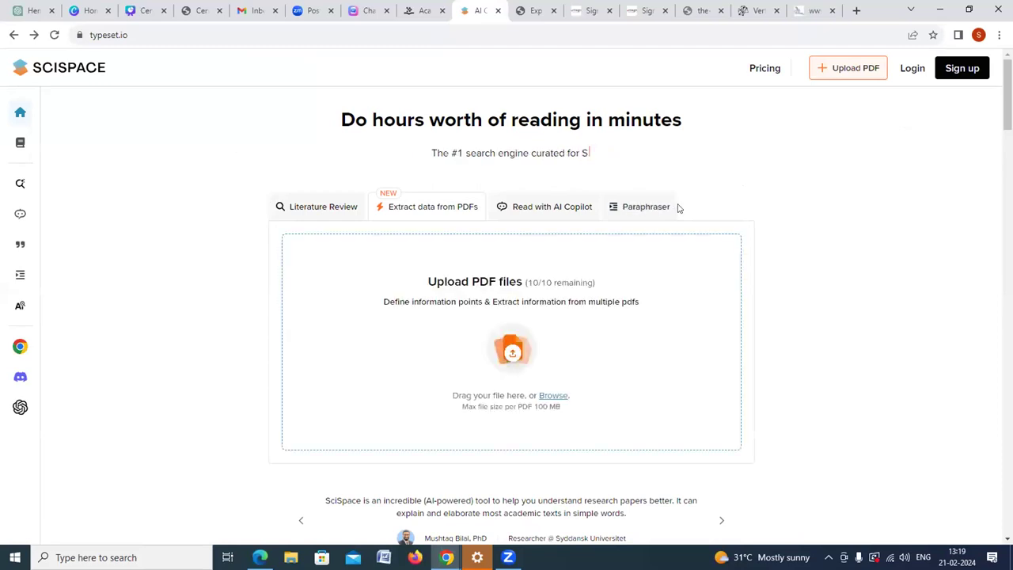
# Step: Run a Literature Review search for 'How does climate change impact biodiversity?' to list 10 papers
pyautogui.scroll(-1, 678, 214)
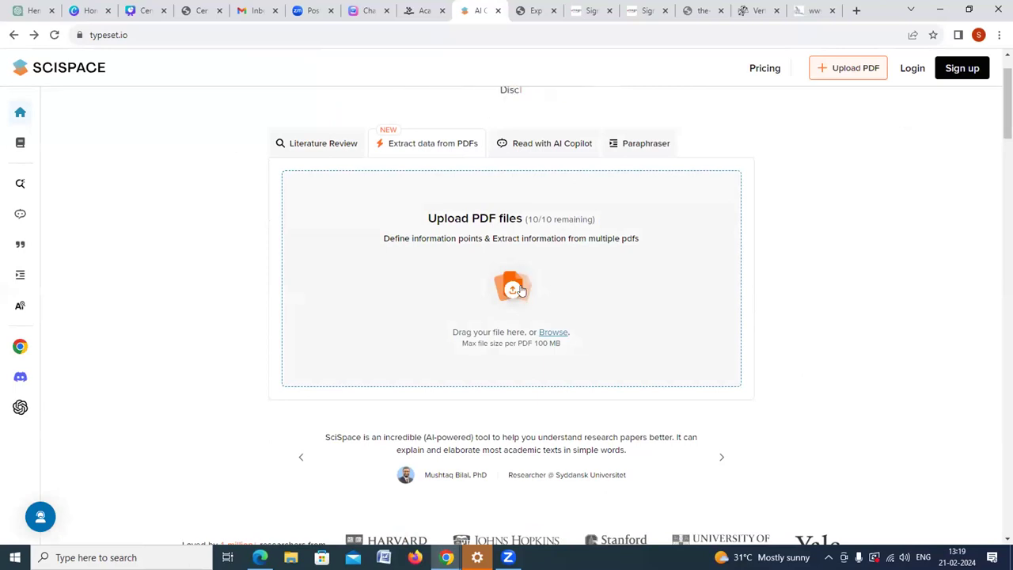
pyautogui.click(311, 143)
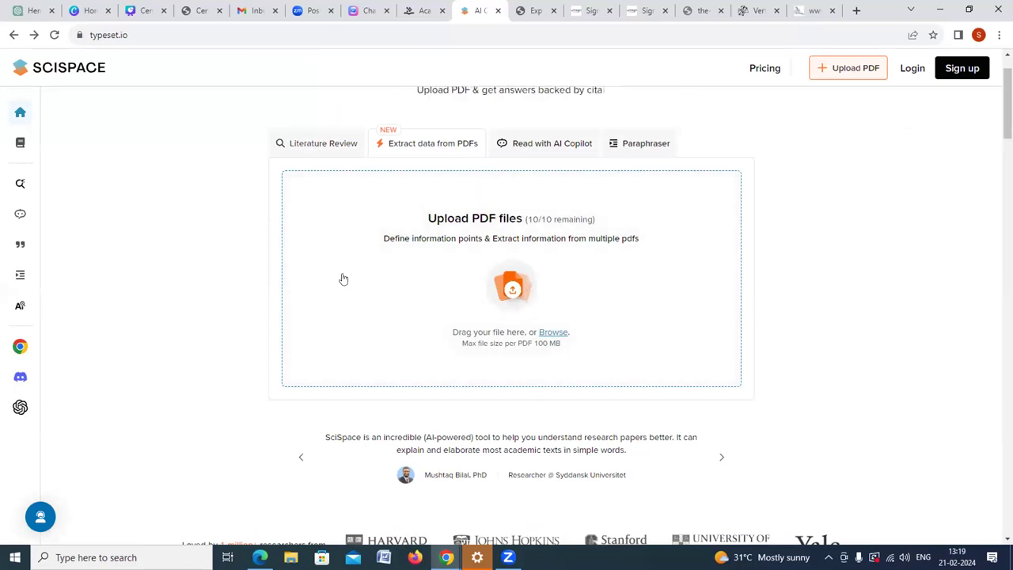
pyautogui.click(346, 251)
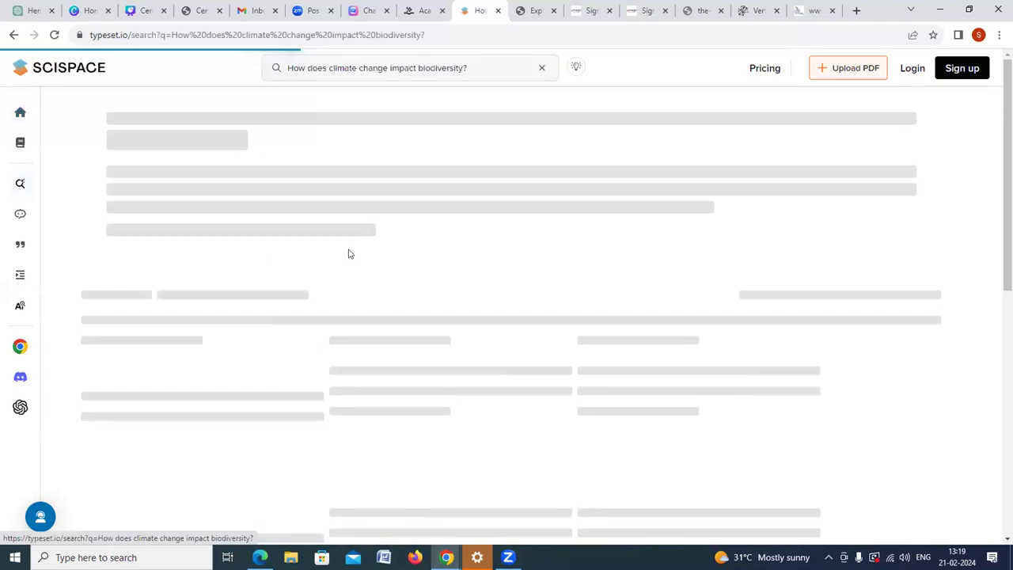
pyautogui.click(541, 13)
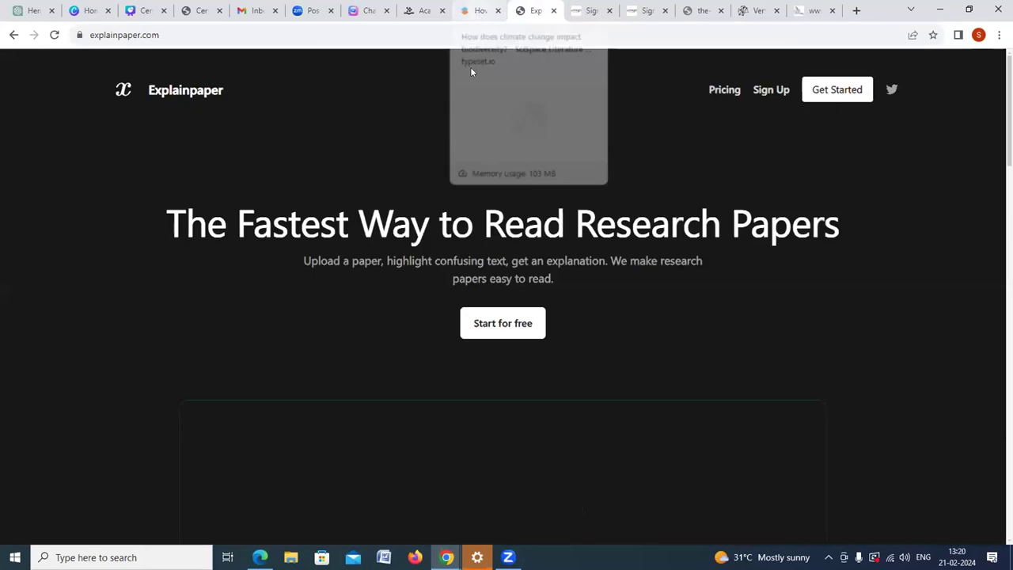
pyautogui.hotkey('ctrl', 'shift', 'Tab')
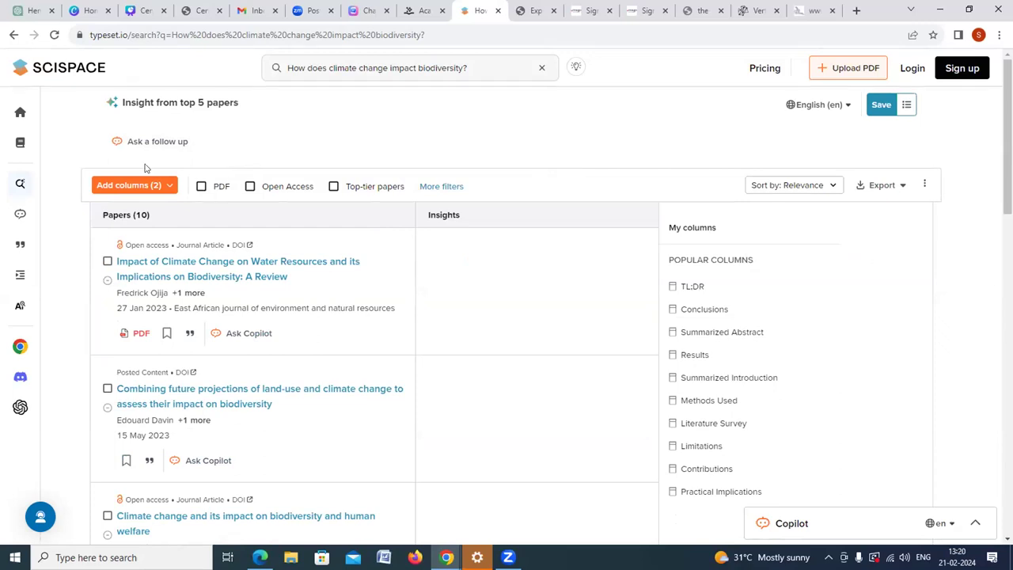
pyautogui.scroll(-1, 159, 178)
pyautogui.scroll(-2, 179, 197)
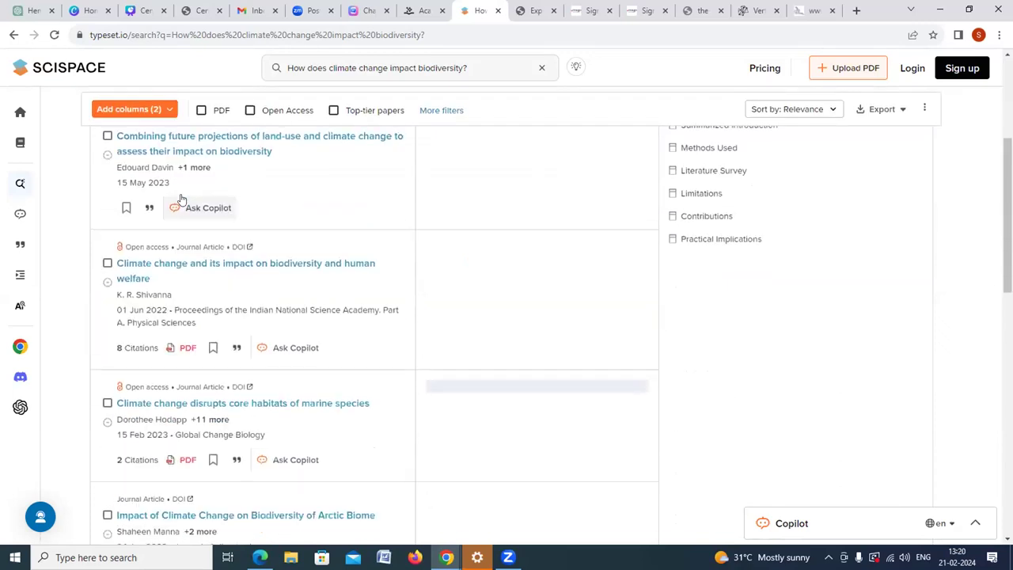
pyautogui.scroll(3, 181, 198)
pyautogui.scroll(1, 198, 194)
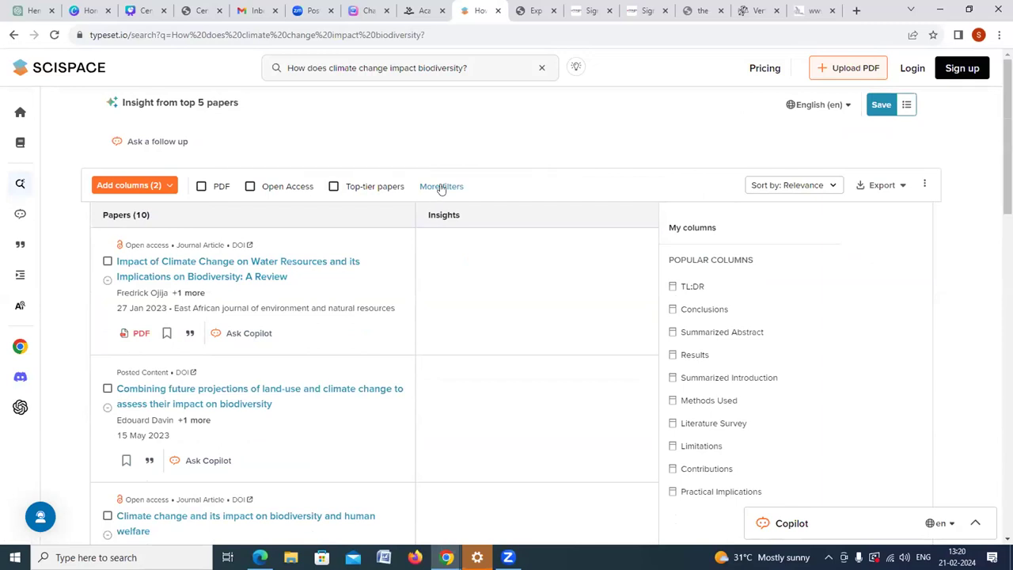
pyautogui.scroll(-1, 550, 219)
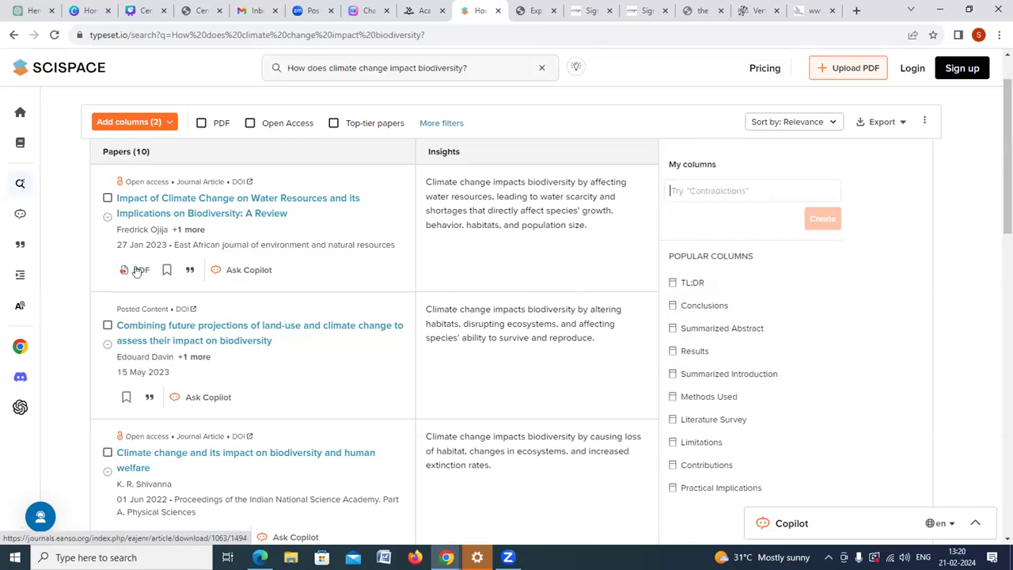
# Step: Open Copilot on the first paper and send its full title as the question
pyautogui.click(225, 271)
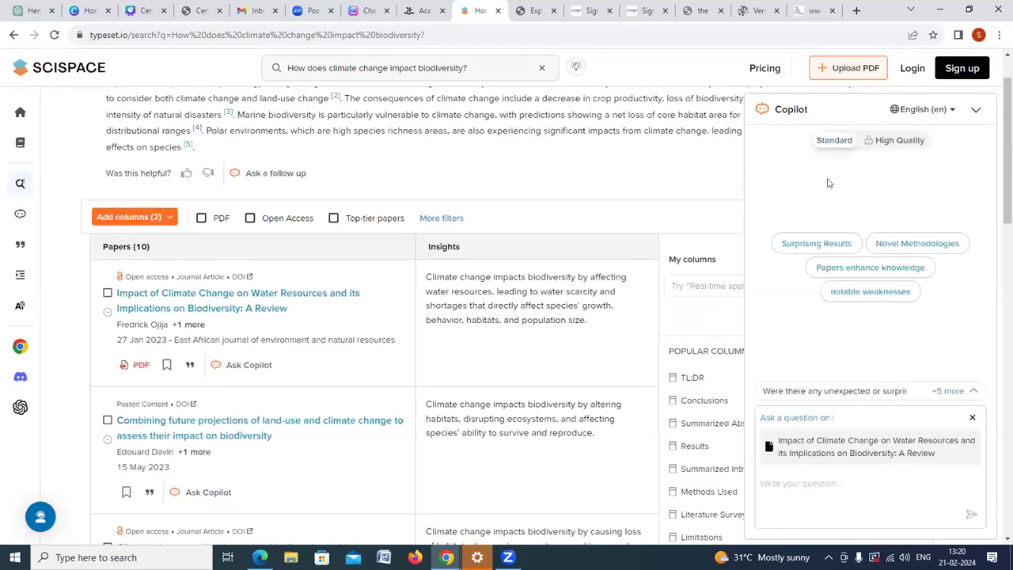
pyautogui.scroll(-2, 871, 238)
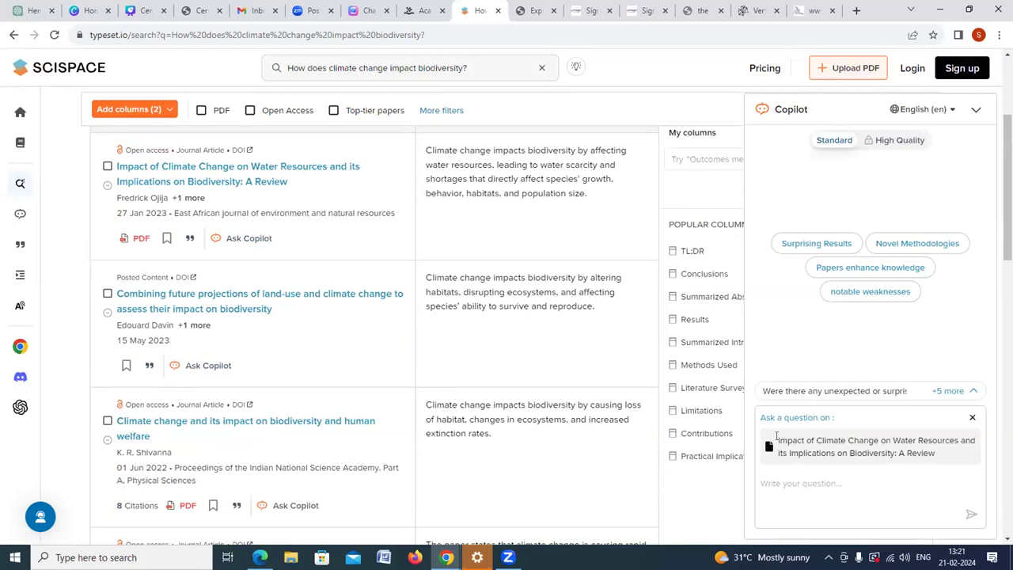
pyautogui.moveTo(778, 437); pyautogui.dragTo(945, 455)
pyautogui.hotkey('ctrl', 'c')
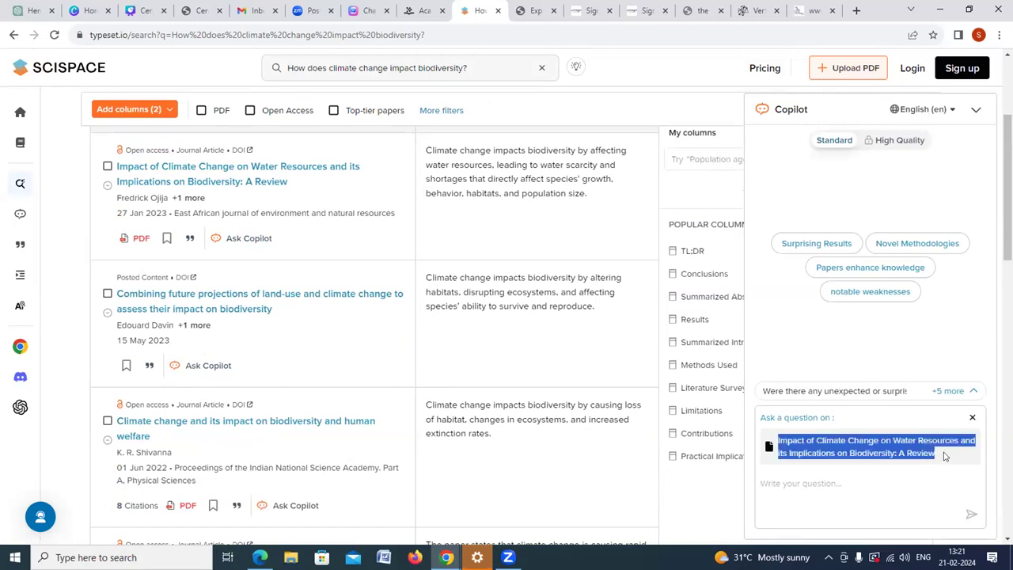
pyautogui.rightClick(775, 345)
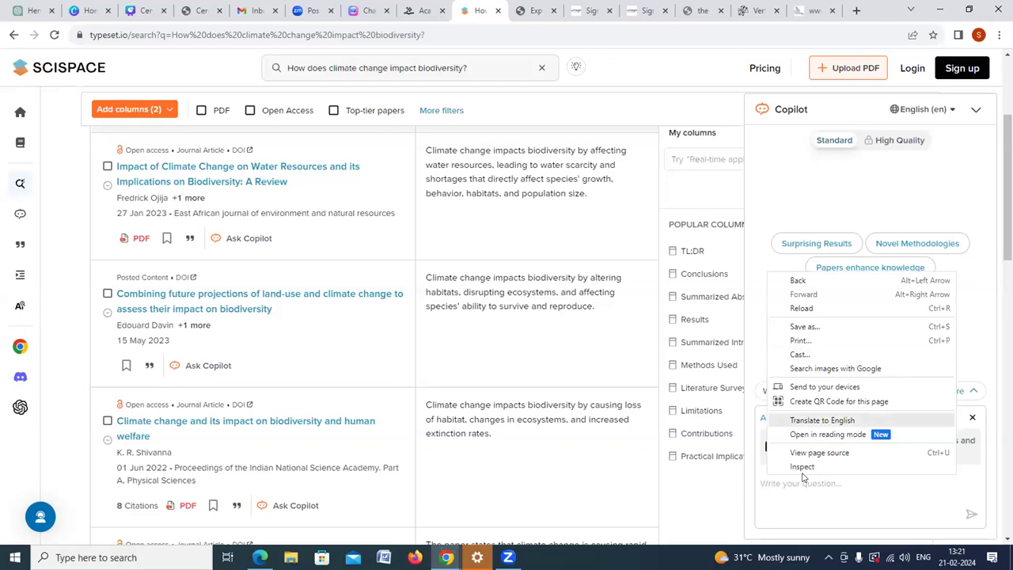
pyautogui.rightClick(801, 475)
pyautogui.click(871, 396)
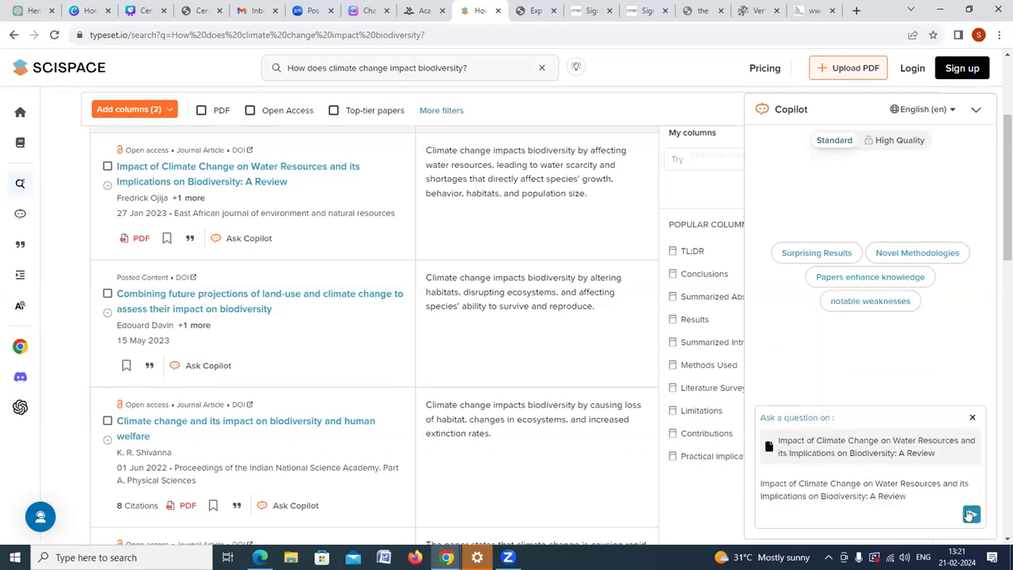
pyautogui.click(971, 514)
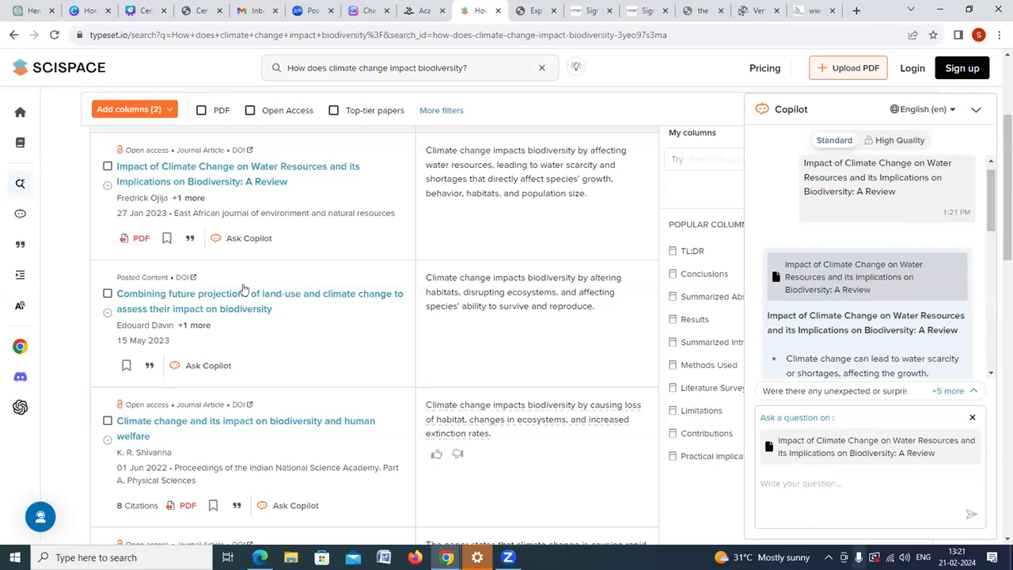
pyautogui.scroll(3, 277, 341)
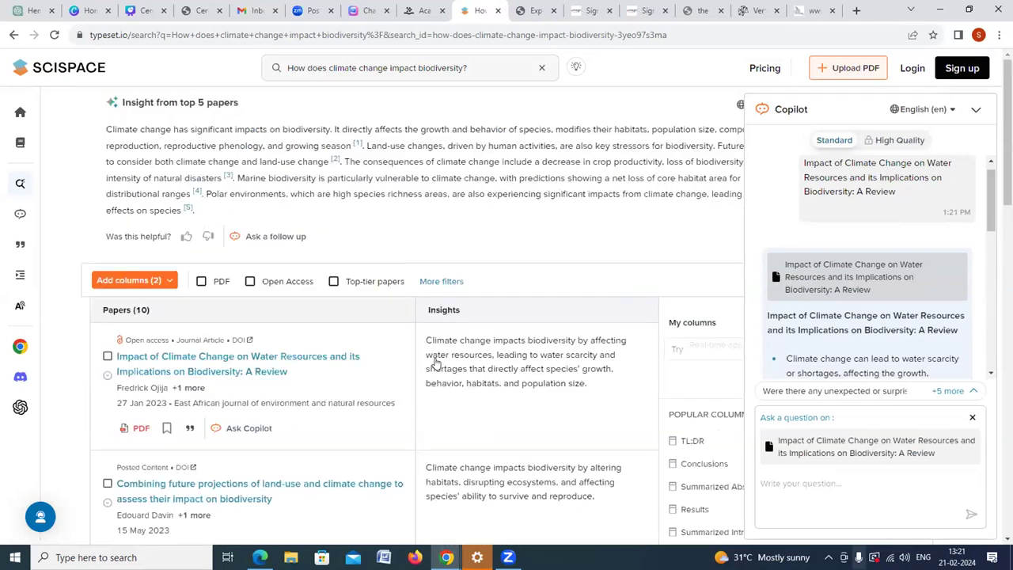
# Step: Highlight parts of the insight text, then expand More filters above the results table
pyautogui.click(472, 70)
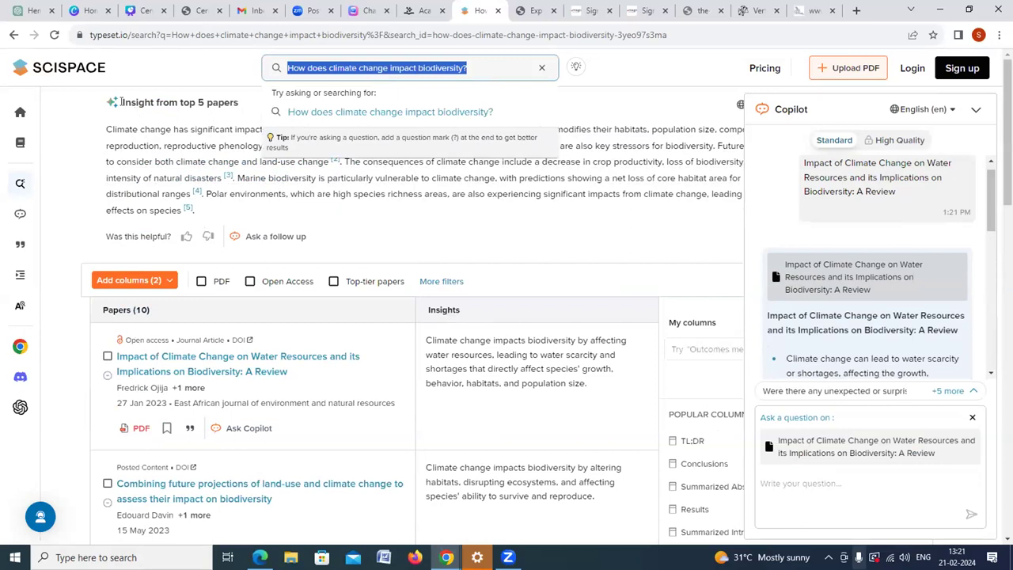
pyautogui.moveTo(120, 102); pyautogui.dragTo(252, 110)
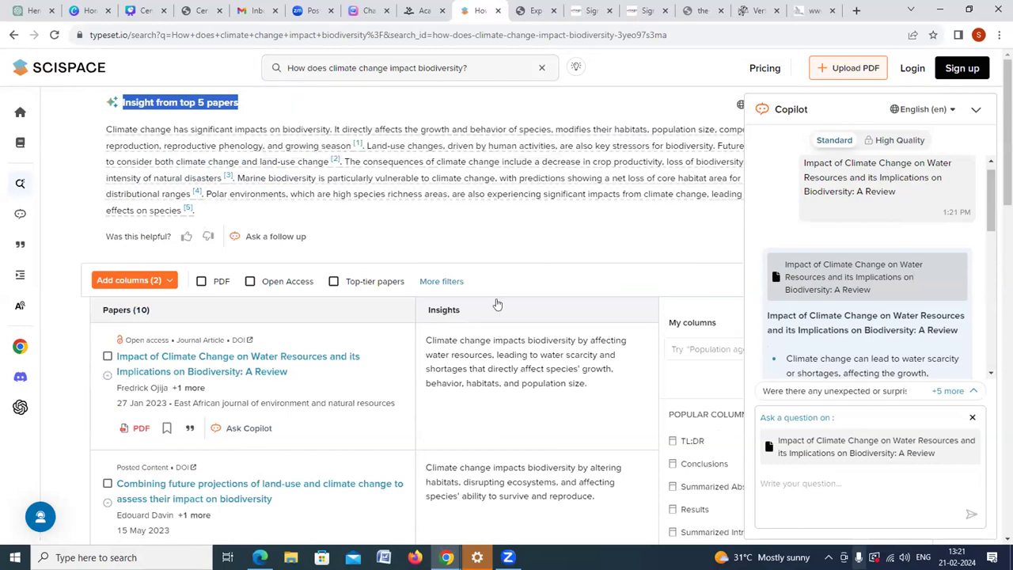
pyautogui.click(334, 159)
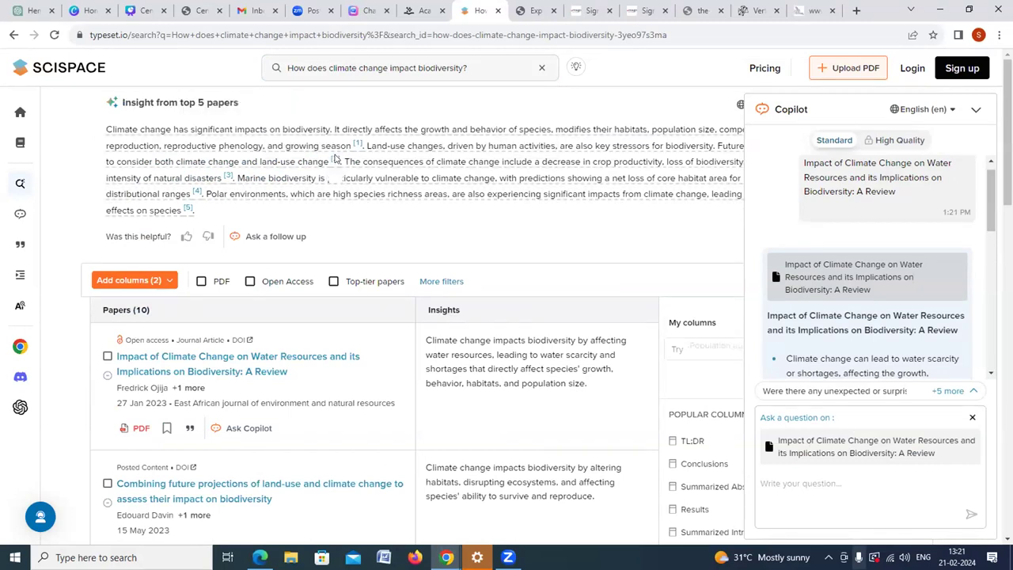
pyautogui.click(337, 161)
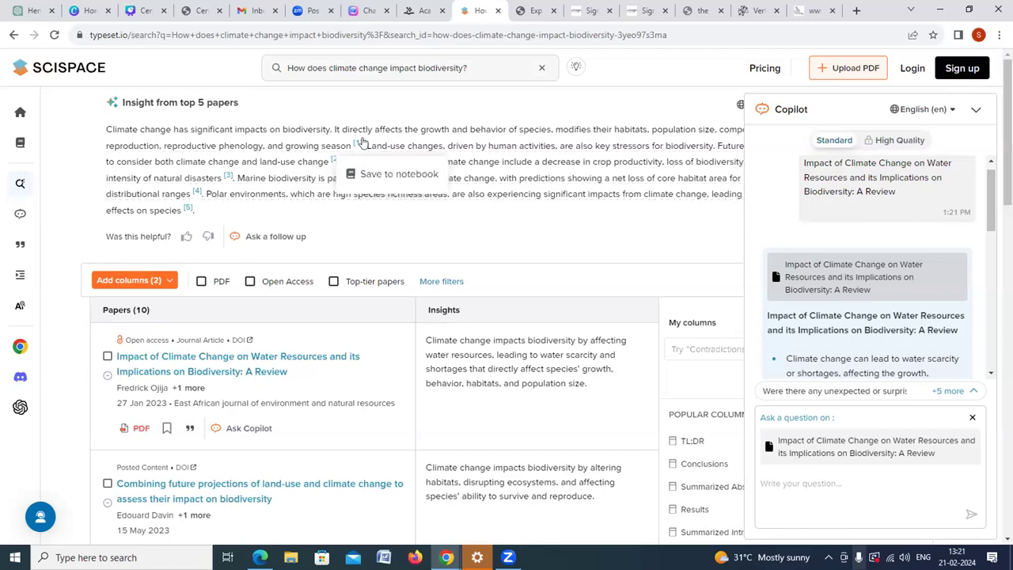
pyautogui.scroll(-1, 235, 279)
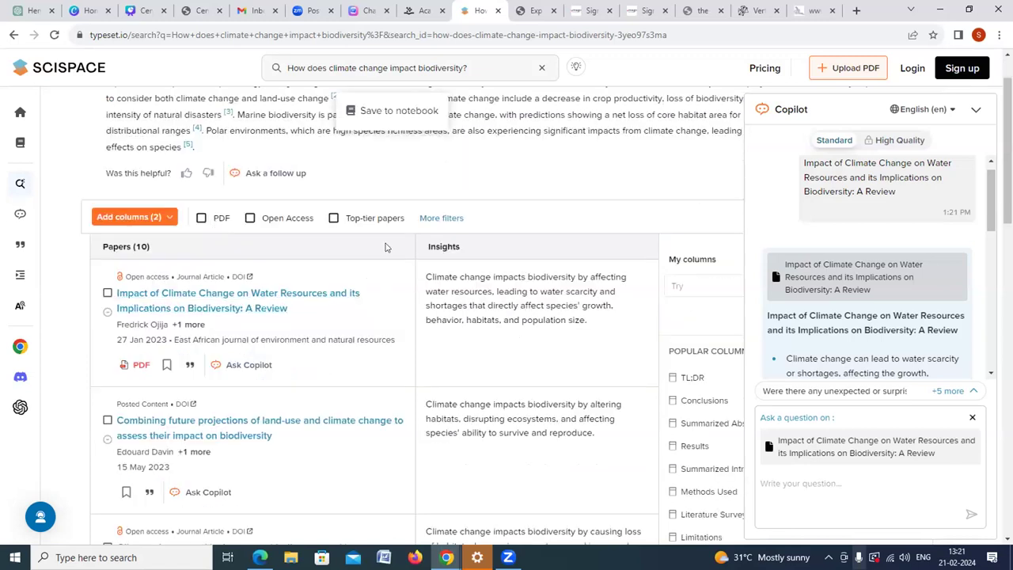
pyautogui.click(441, 218)
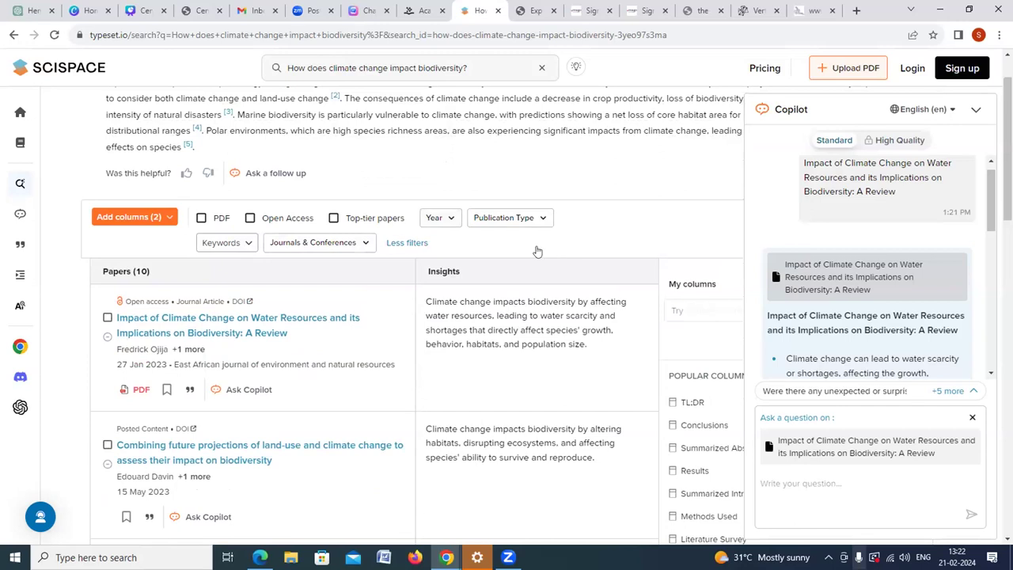
pyautogui.scroll(-2, 537, 251)
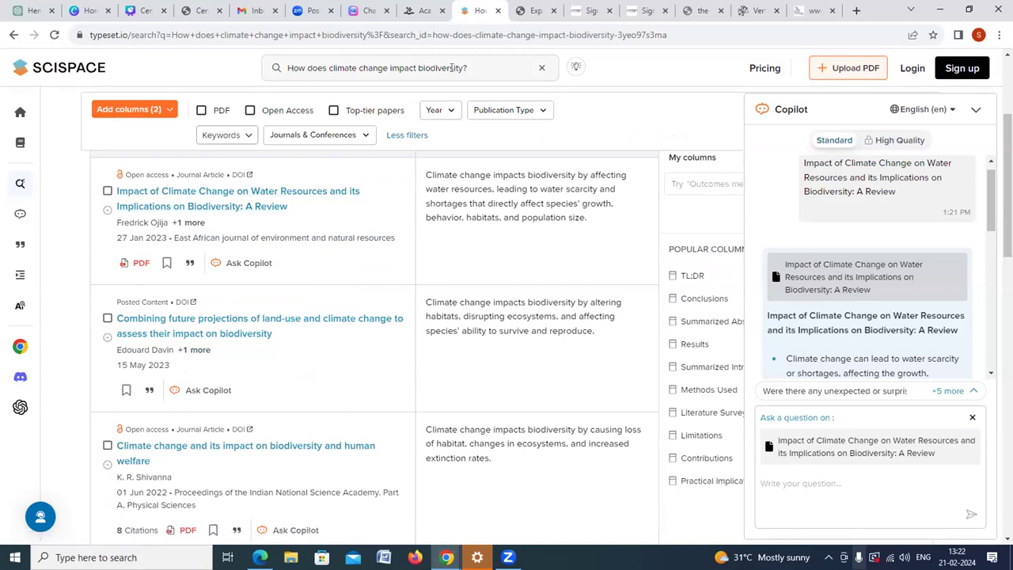
# Step: Browse the 'Fastest Way to Read Research Papers' homepage, then choose Start for free
pyautogui.click(529, 11)
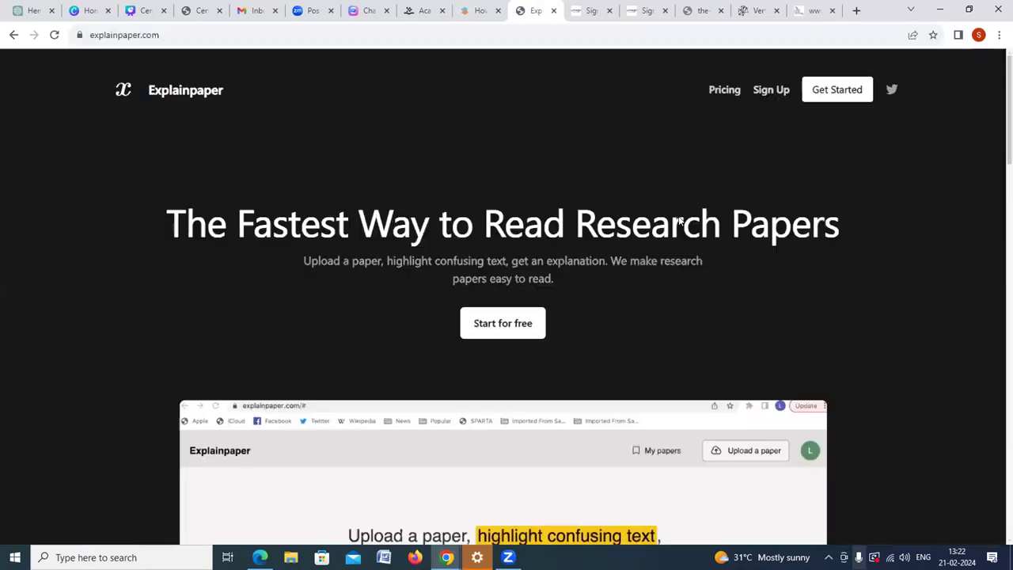
pyautogui.scroll(-3, 679, 223)
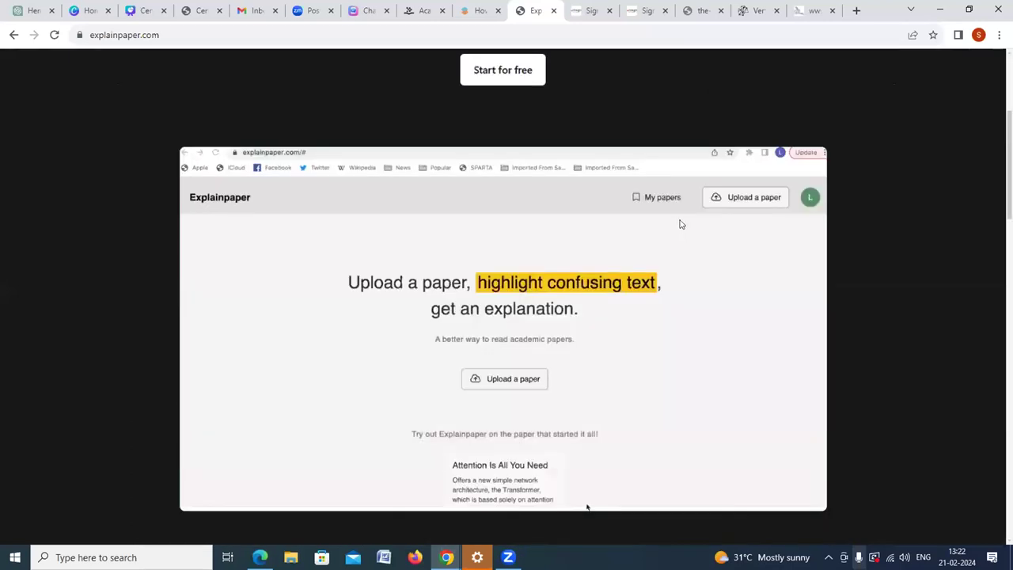
pyautogui.scroll(-1, 674, 221)
pyautogui.scroll(3, 675, 221)
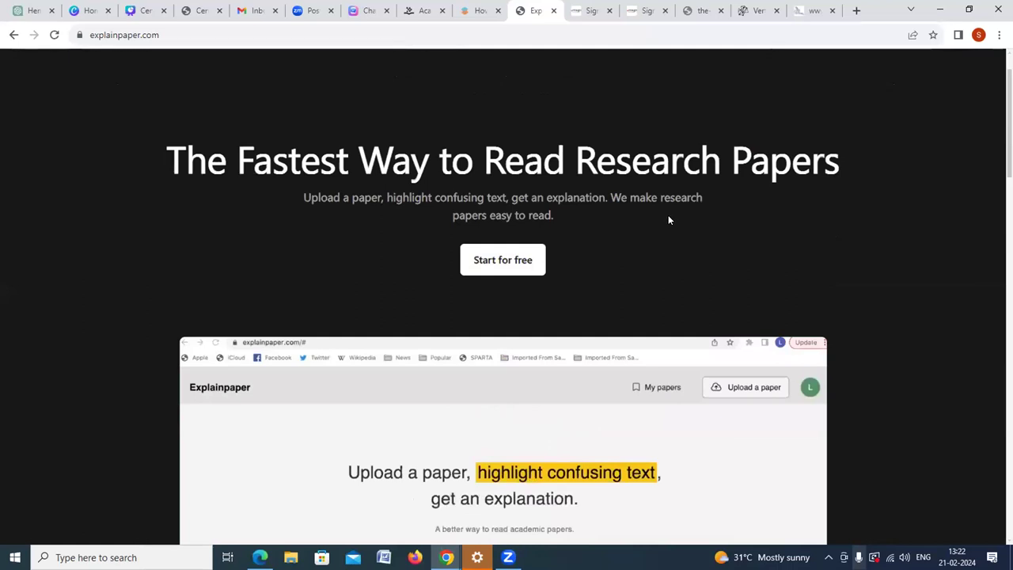
pyautogui.scroll(-2, 662, 213)
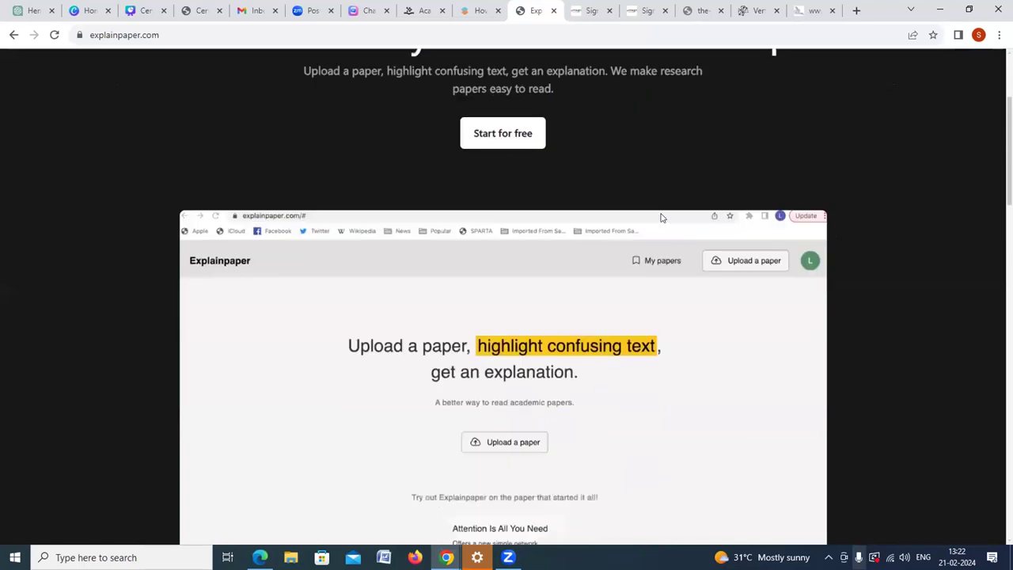
pyautogui.scroll(-1, 661, 217)
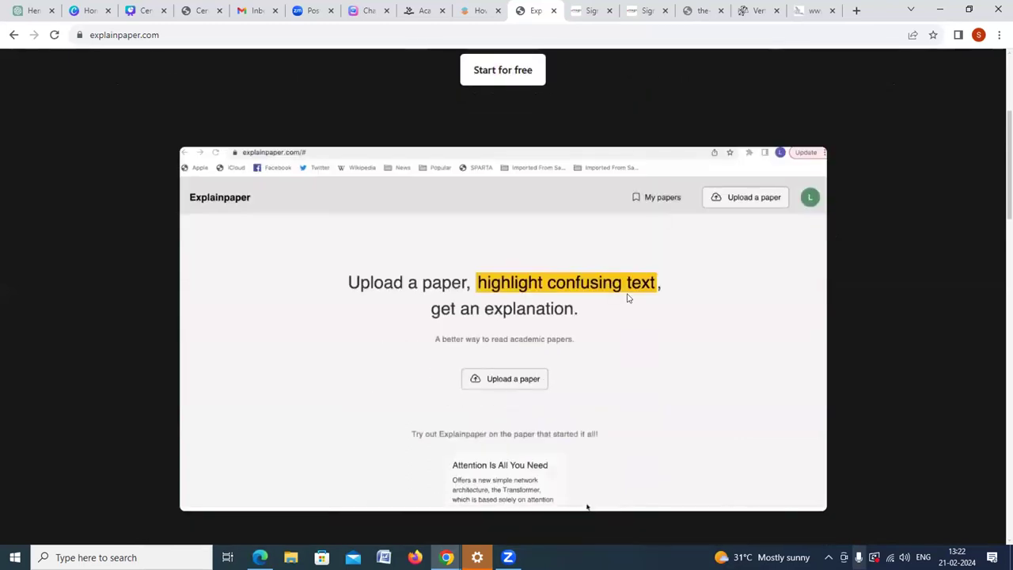
pyautogui.scroll(1, 620, 247)
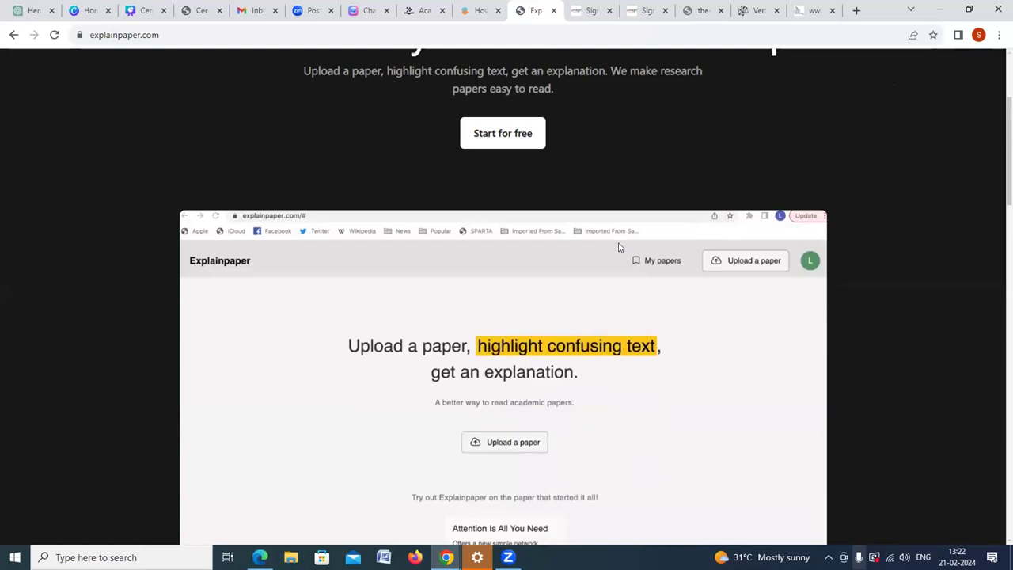
pyautogui.scroll(2, 488, 269)
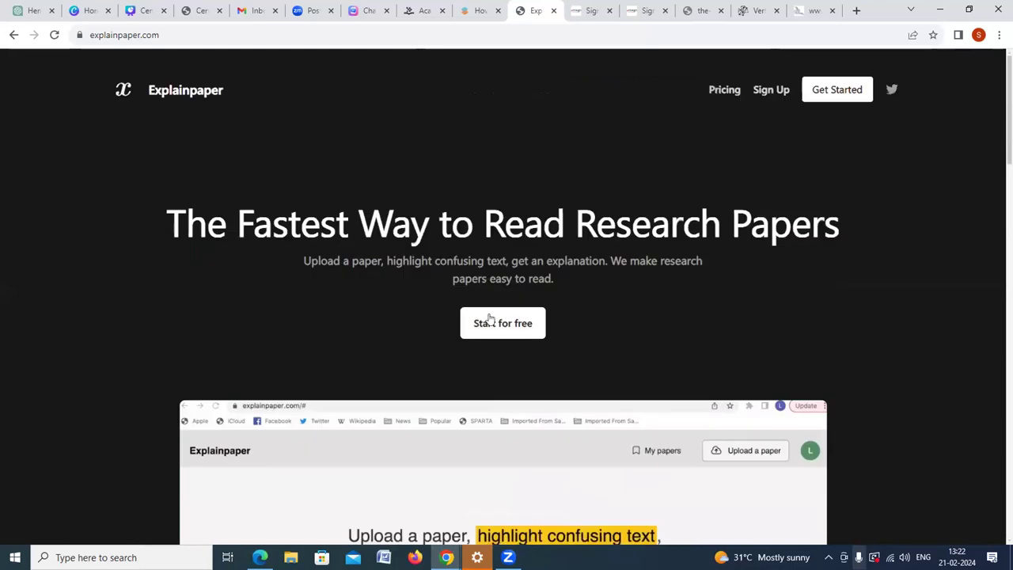
pyautogui.click(487, 319)
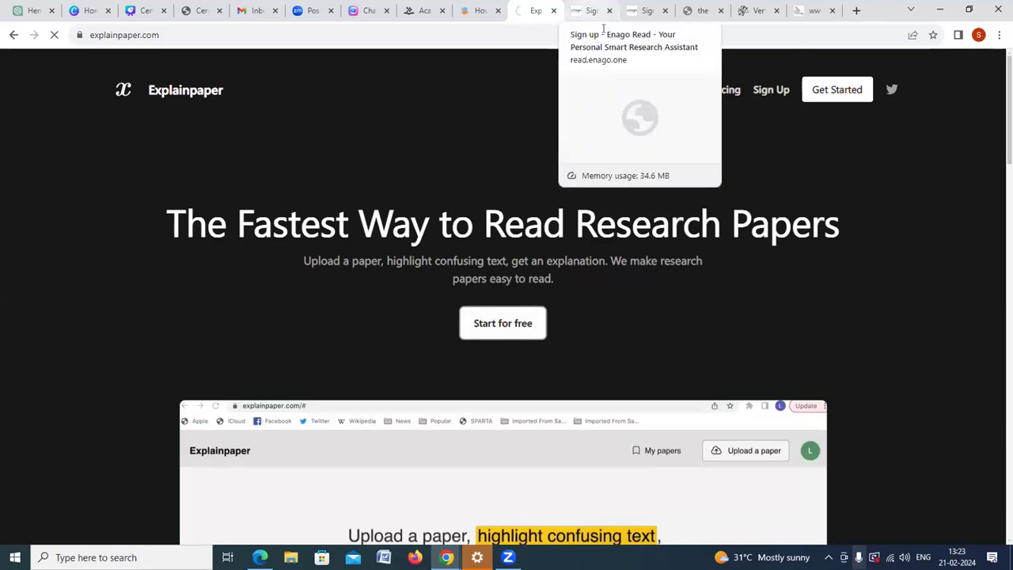
# Step: View the Create your Enago Read Account form, then switch to the Zoom tab
pyautogui.click(592, 11)
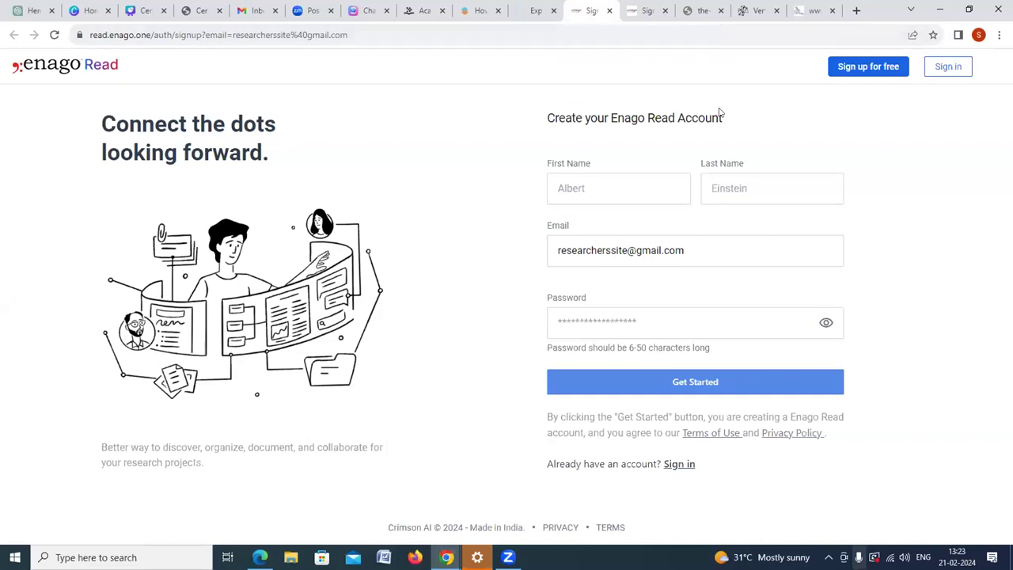
pyautogui.click(307, 12)
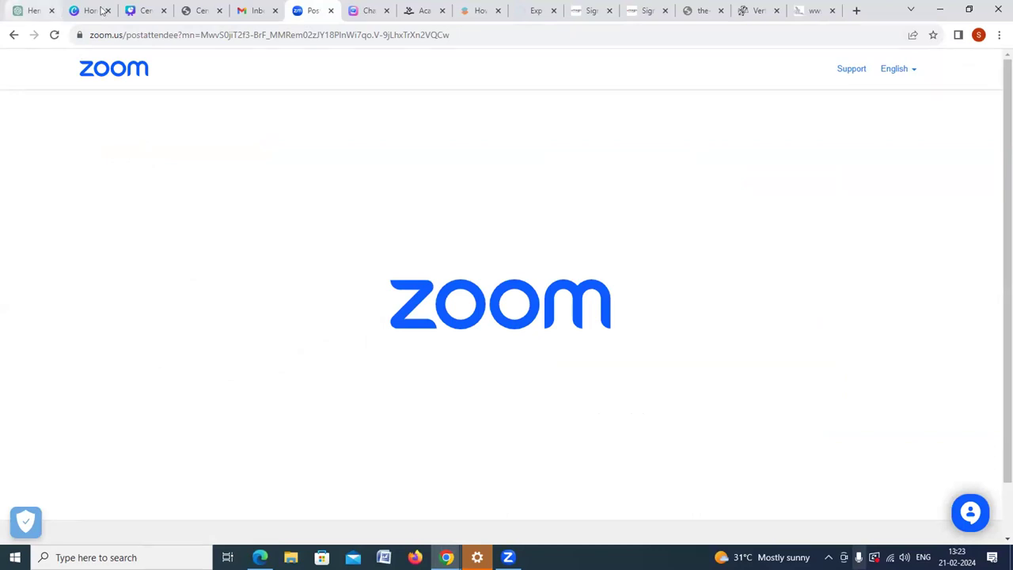
# Step: Go from the Canva tab to the presentation PDF and scroll to the page 11 Paperpal slide
pyautogui.click(130, 9)
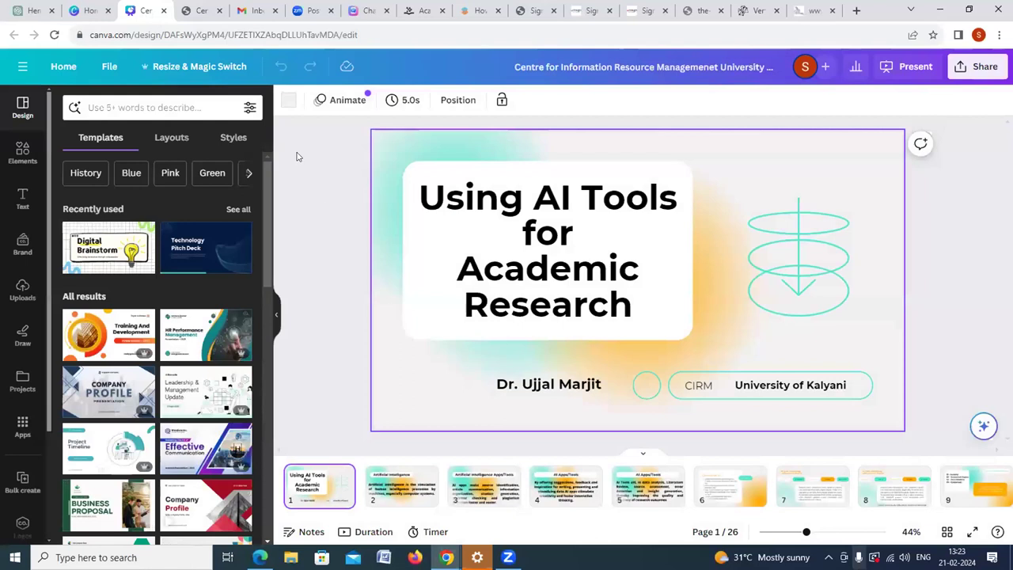
pyautogui.hotkey('ctrl', 'Tab')
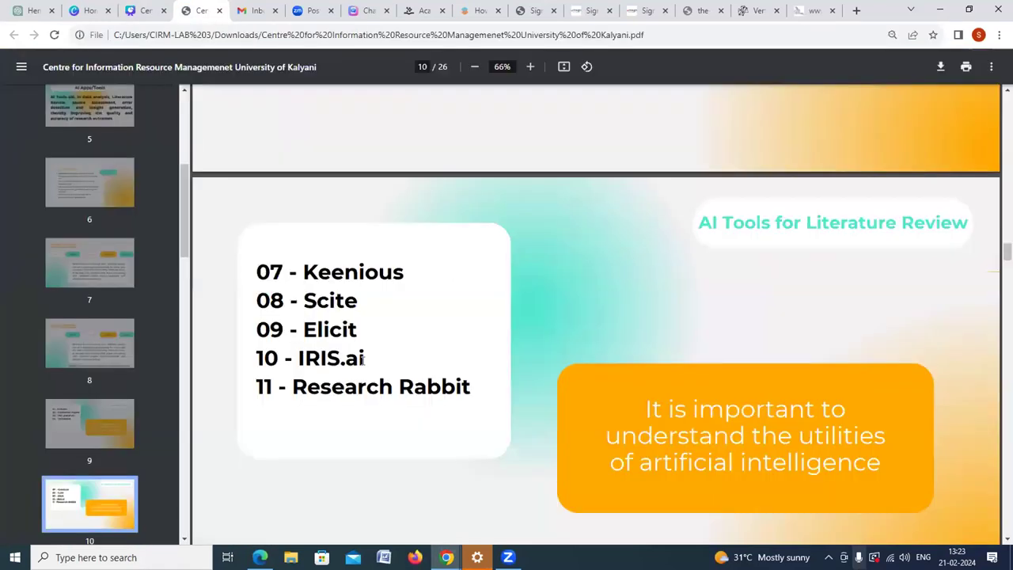
pyautogui.scroll(-3, 365, 358)
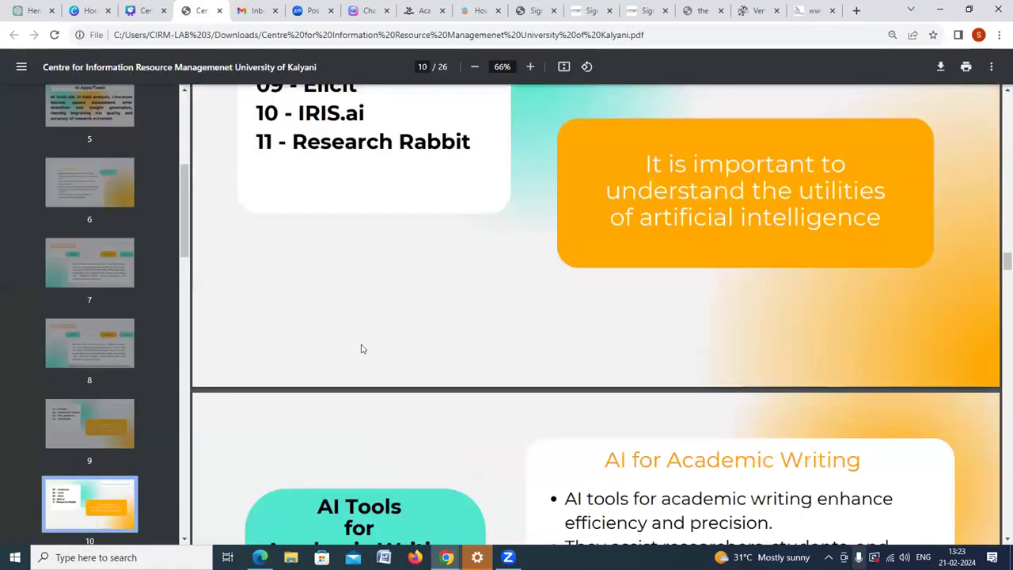
pyautogui.scroll(-1, 361, 350)
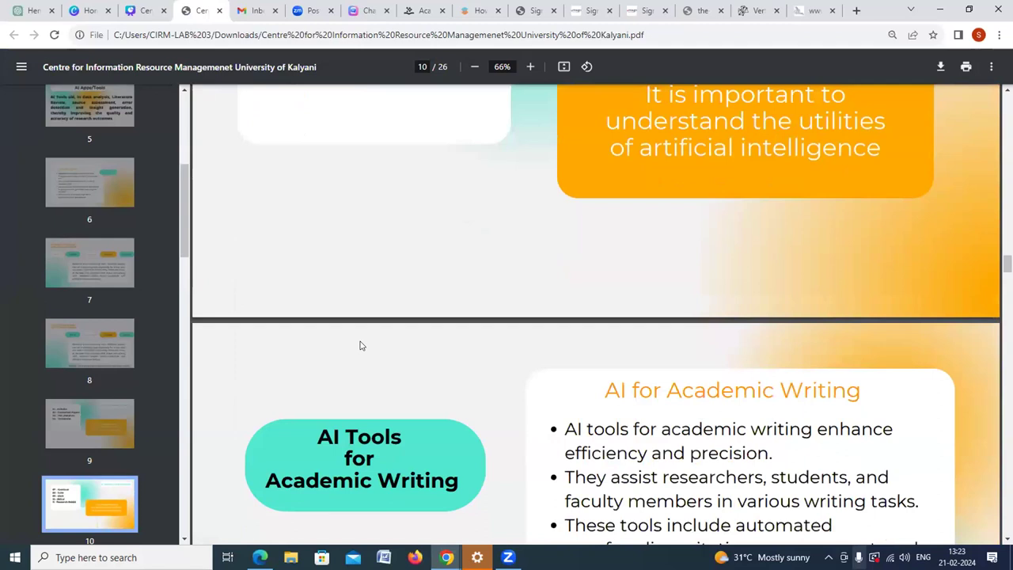
pyautogui.scroll(-3, 360, 346)
pyautogui.scroll(-3, 550, 379)
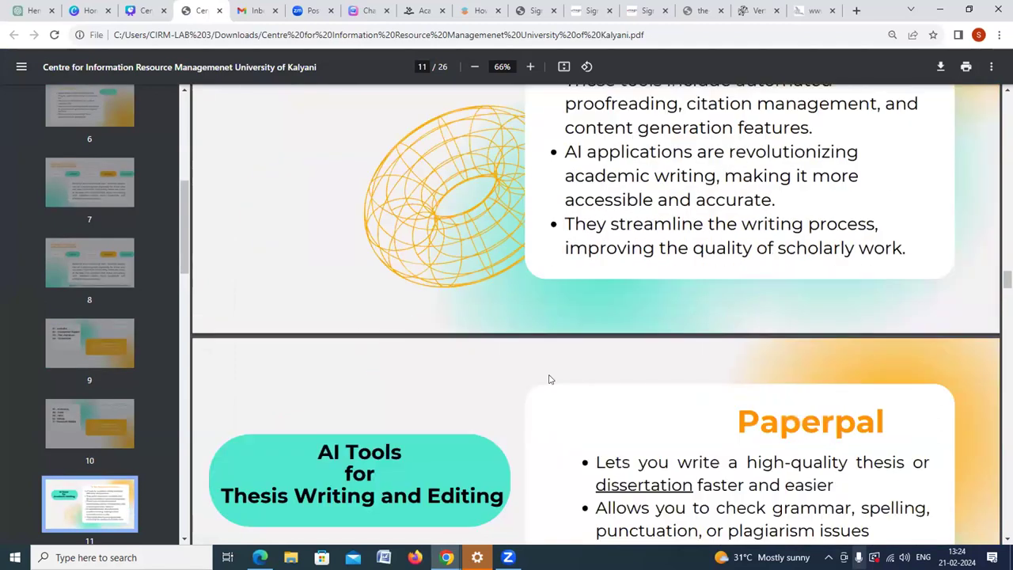